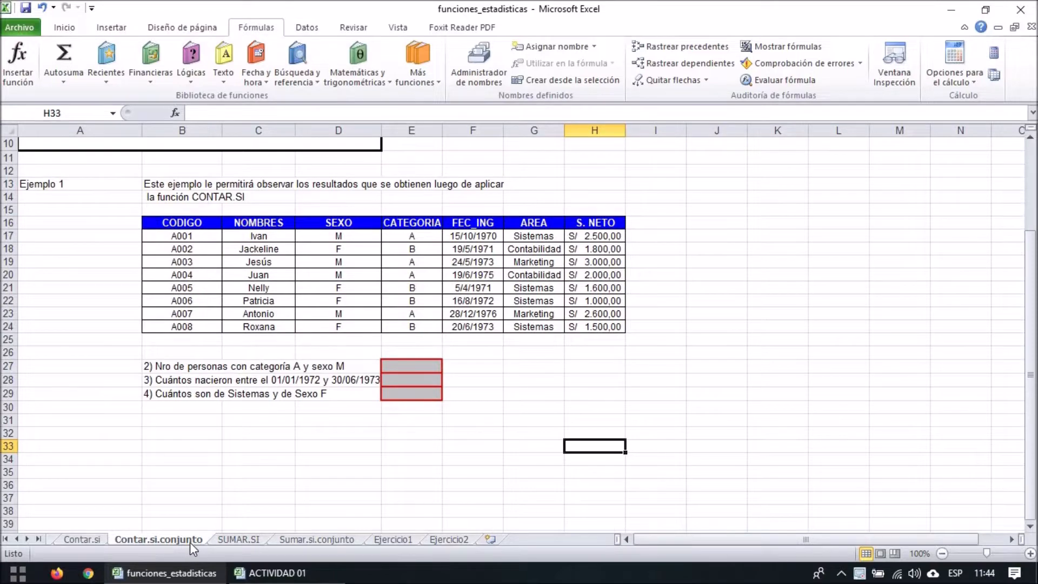
Step: Look over the function worksheets, then examine the CONTAR.SI syntax, example table and questions on the Contar.si sheet
left_click(222, 539)
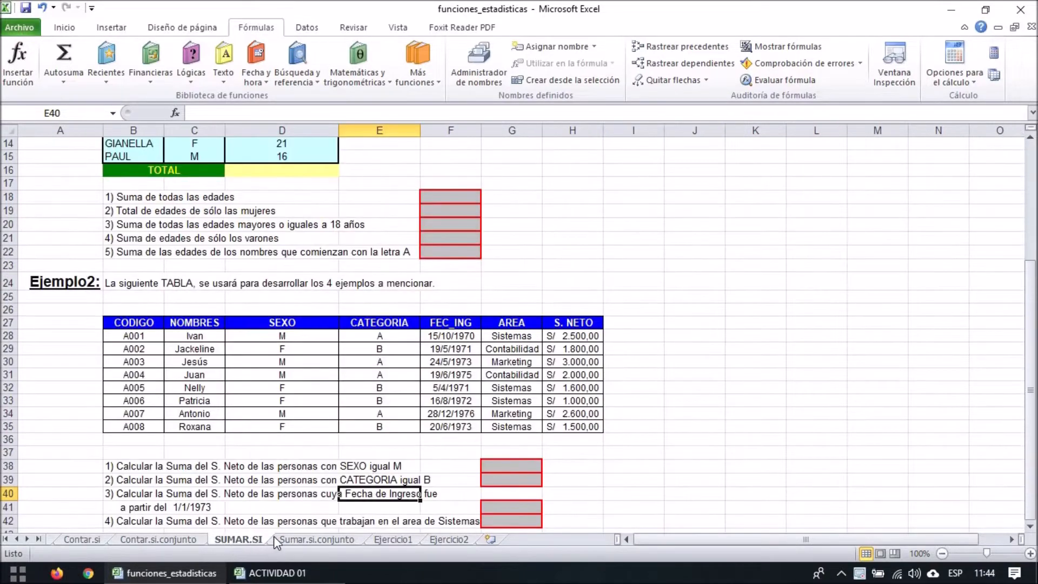
left_click(289, 539)
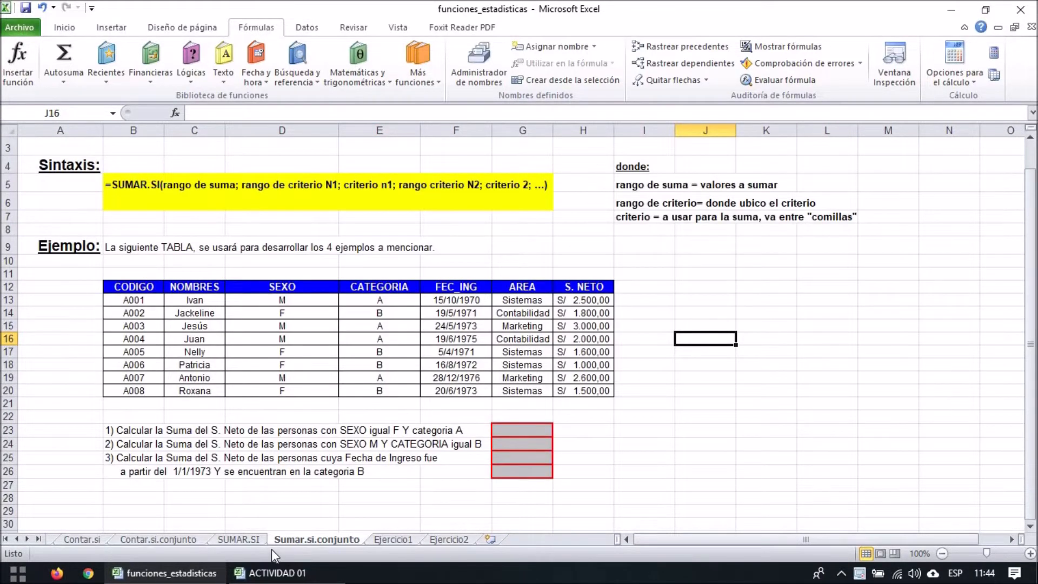
left_click(136, 539)
left_click(82, 540)
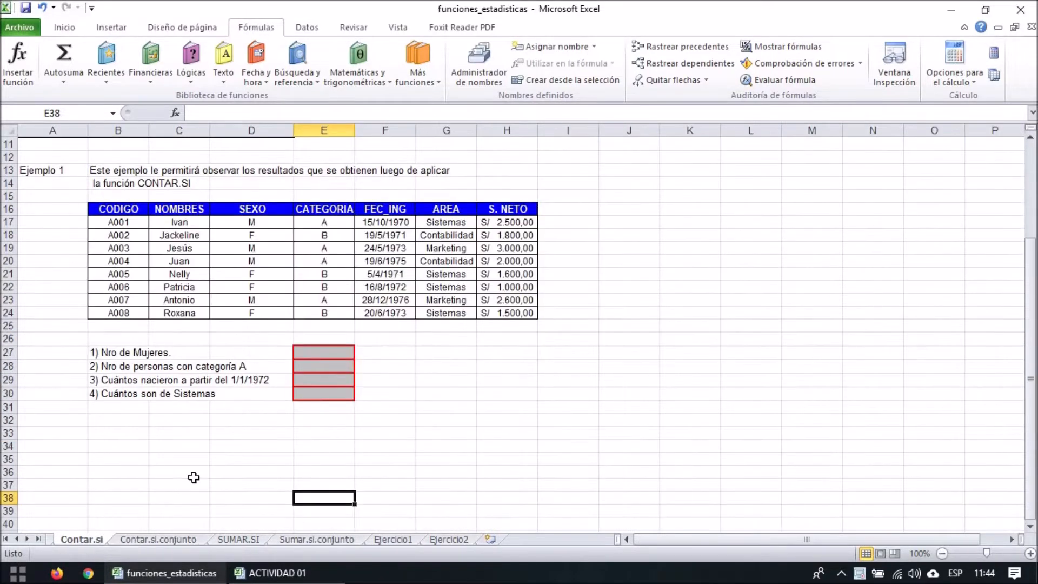
scroll(286, 448, "up", 4)
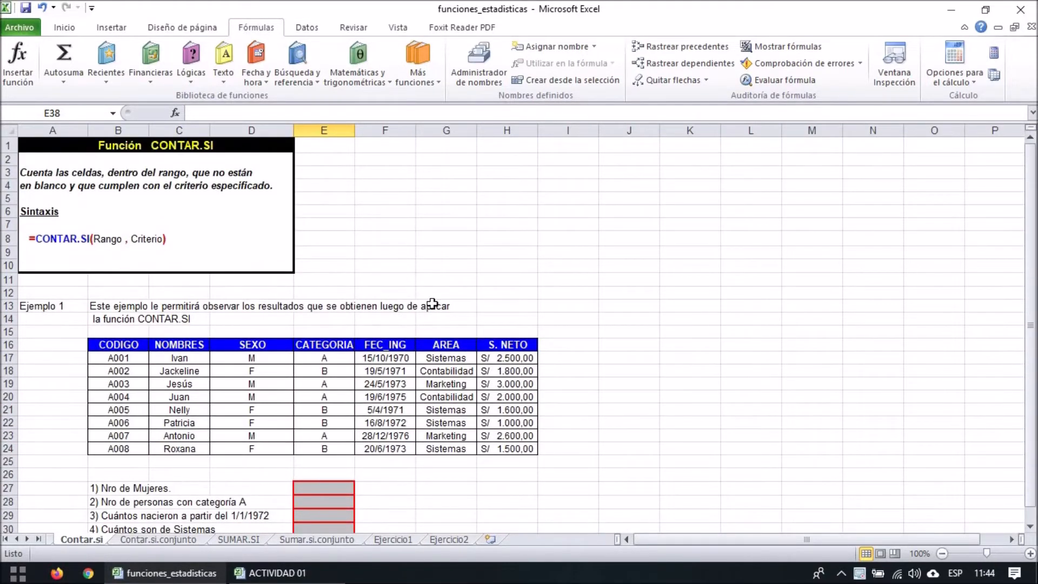
left_click(317, 292)
scroll(387, 394, "down", 2)
left_click(383, 406)
scroll(396, 430, "up", 2)
scroll(395, 430, "down", 2)
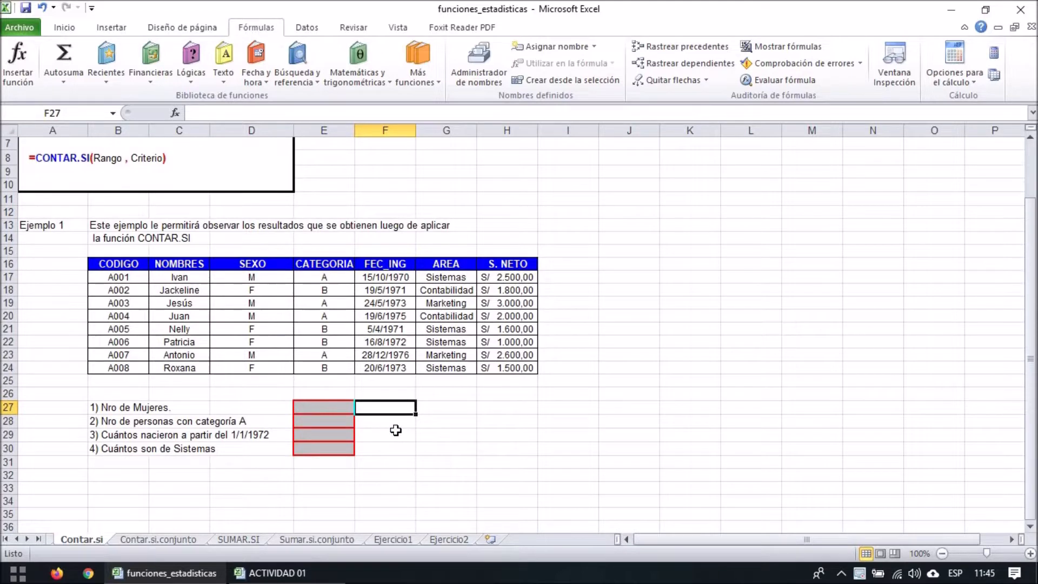
scroll(394, 427, "up", 1)
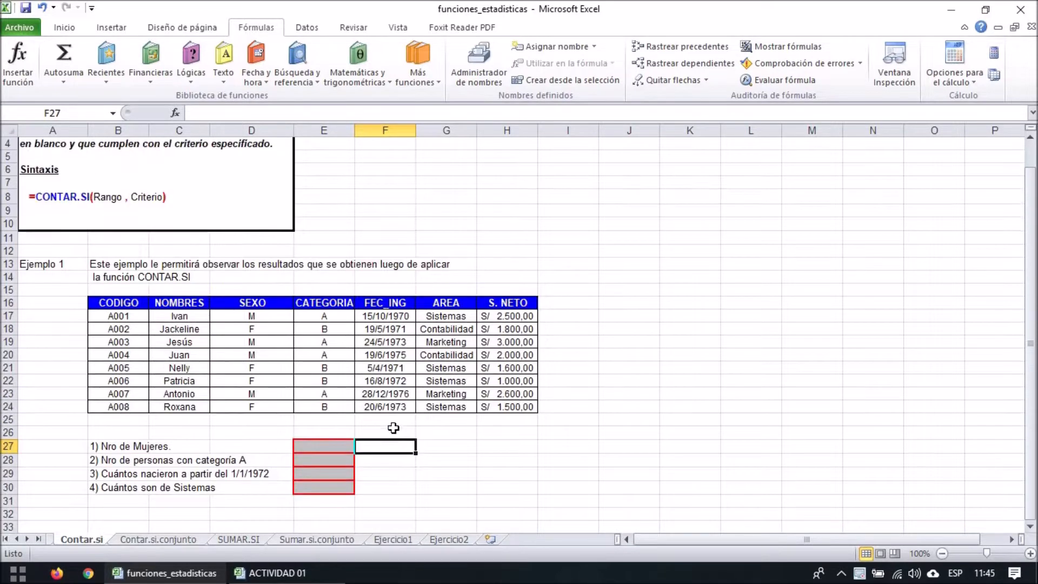
scroll(398, 465, "down", 1)
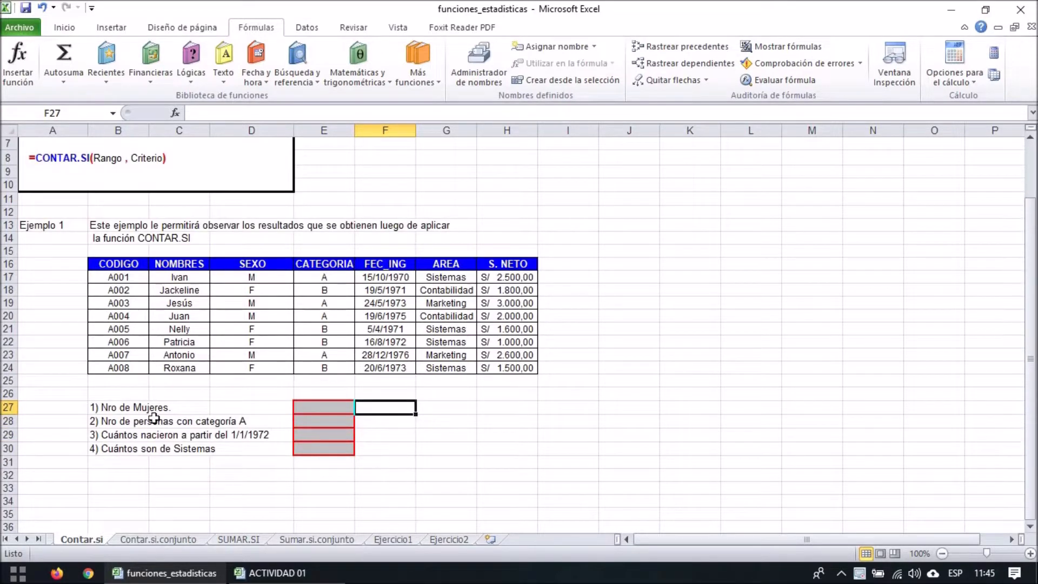
Step: Count the women in cell E27 with the formula =CONTAR.SI(D17:D24;"f")
left_click(447, 409)
left_click(338, 407)
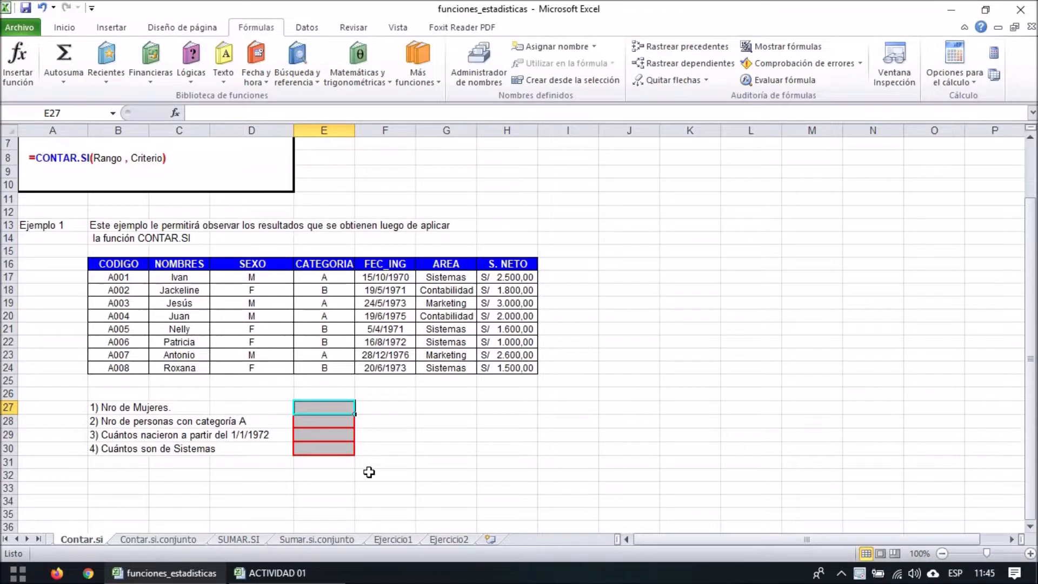
type("=co")
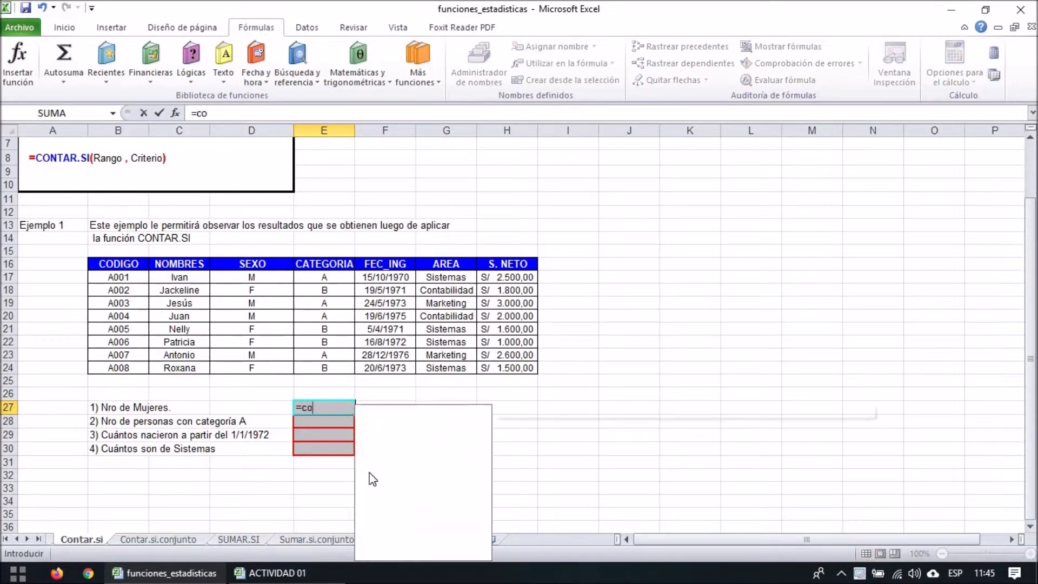
type("ntar.si")
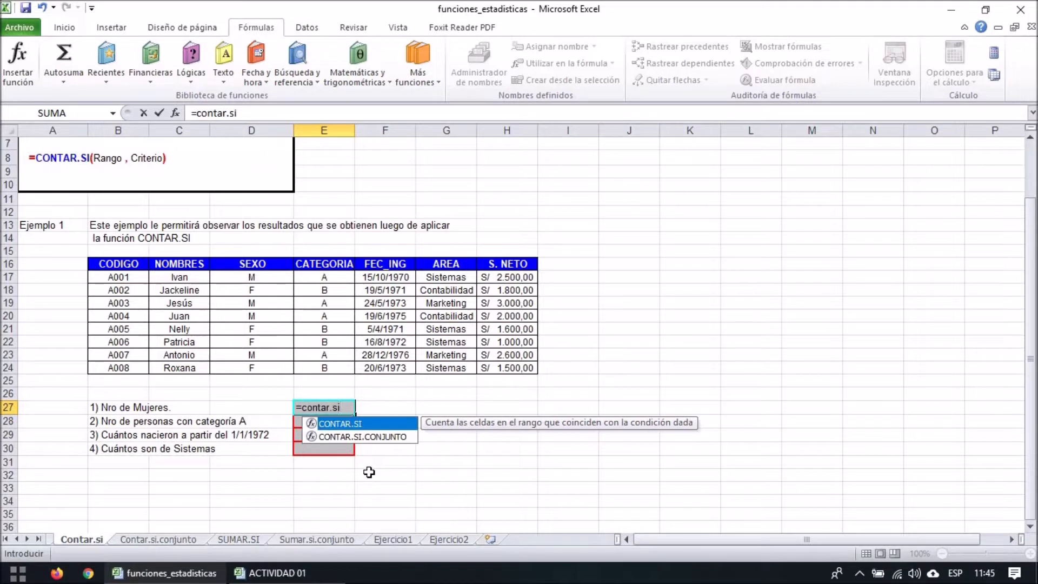
type("(")
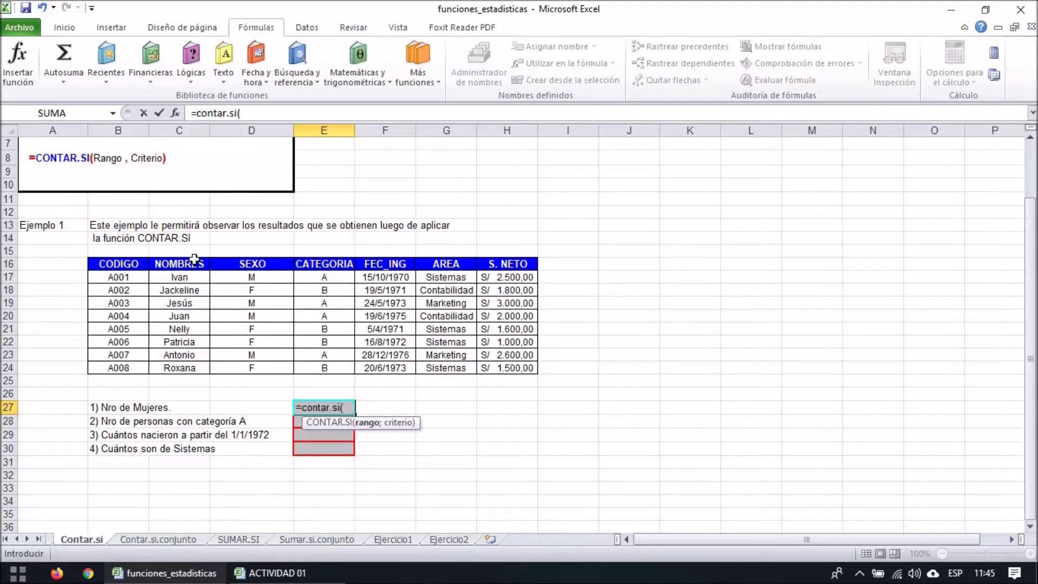
left_click(252, 277)
left_click_drag(255, 291, 252, 368)
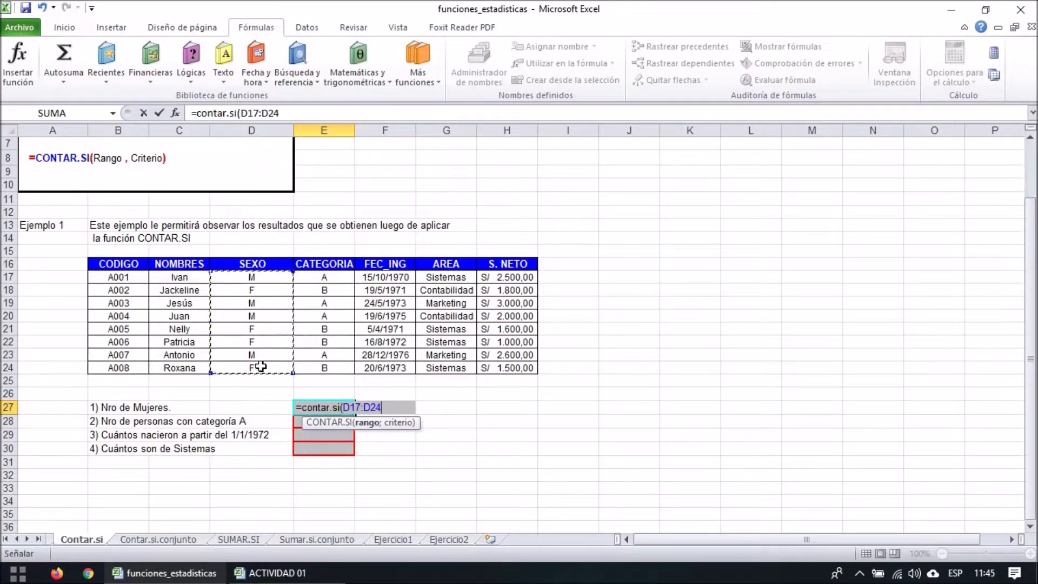
type(";\"f")
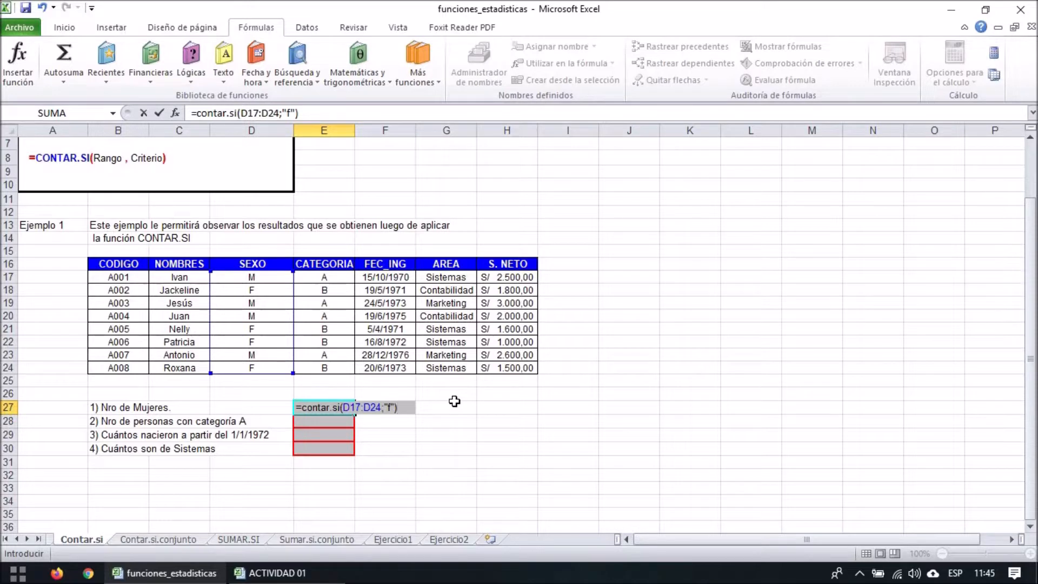
key("Return")
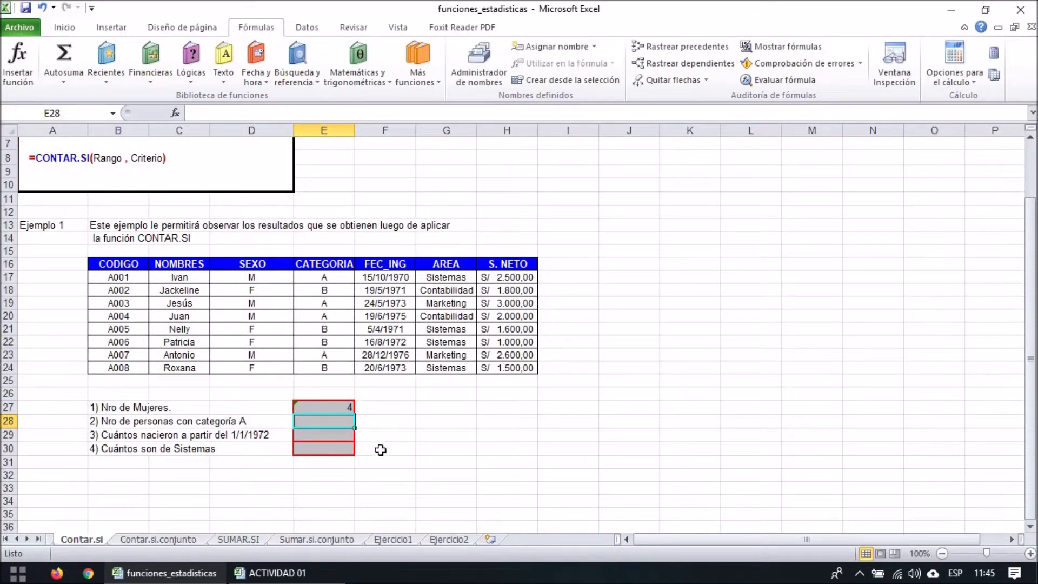
Step: Review the CONTAR.SI formula in E27 and the SEXO column it refers to
left_click(419, 460)
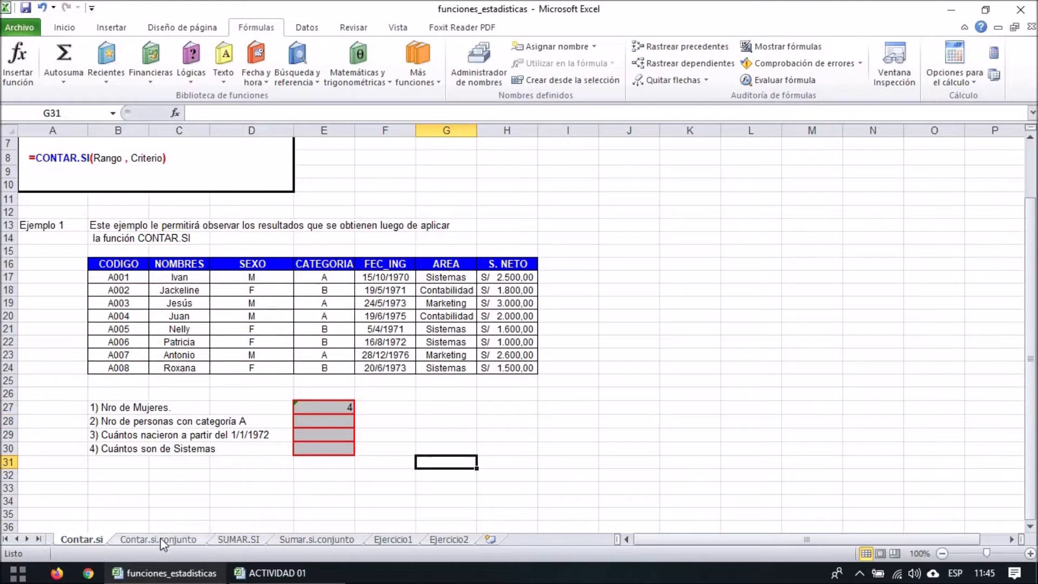
left_click(454, 434)
left_click(325, 410)
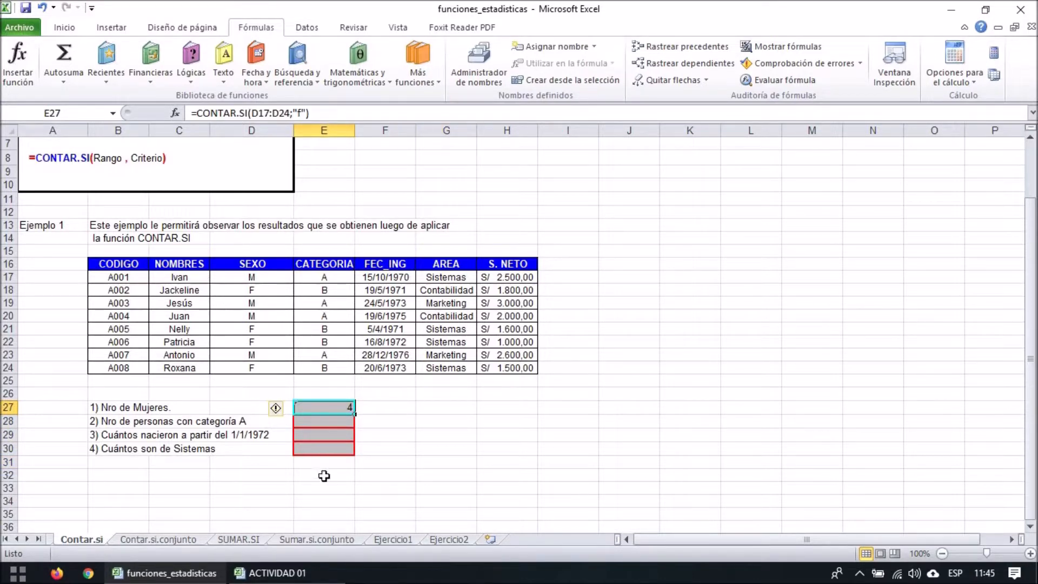
left_click(423, 421)
left_click(328, 410)
left_click(250, 278)
left_click(464, 450)
Step: Define the name sexo for the SEXO column values in D17:D24
left_click_drag(252, 277, 256, 370)
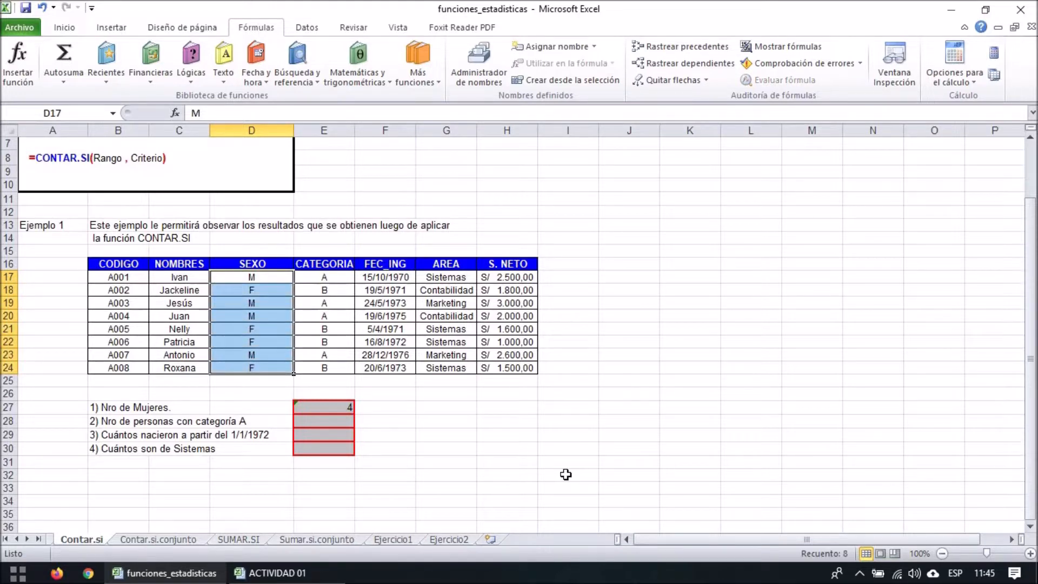
right_click(262, 367)
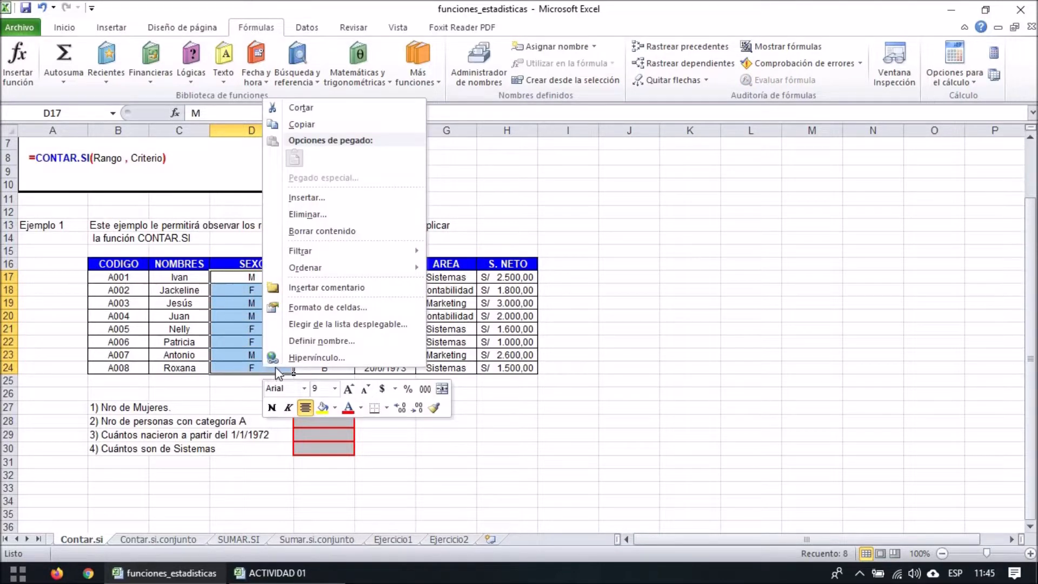
left_click(346, 341)
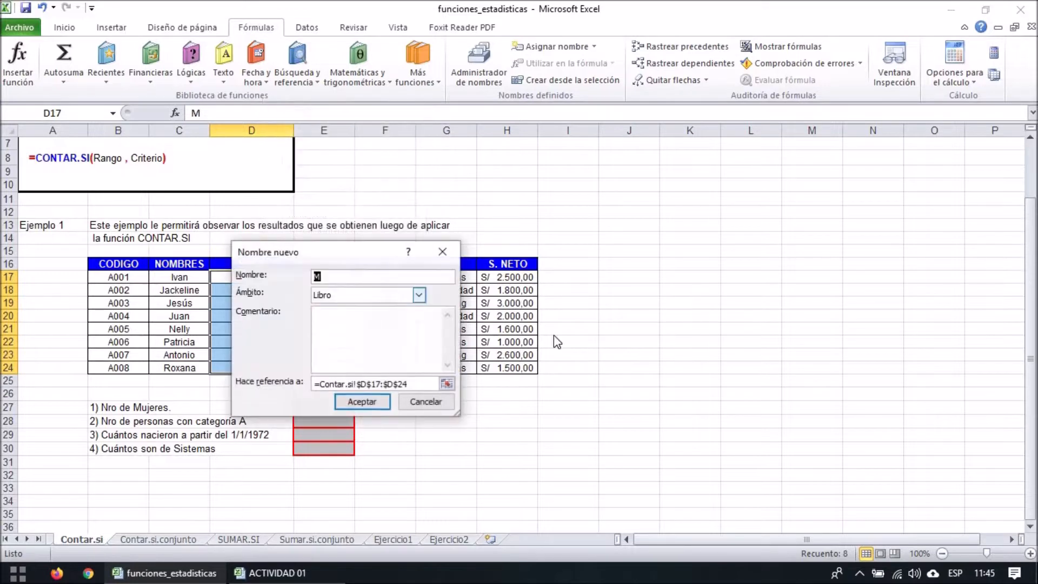
left_click_drag(334, 244, 680, 277)
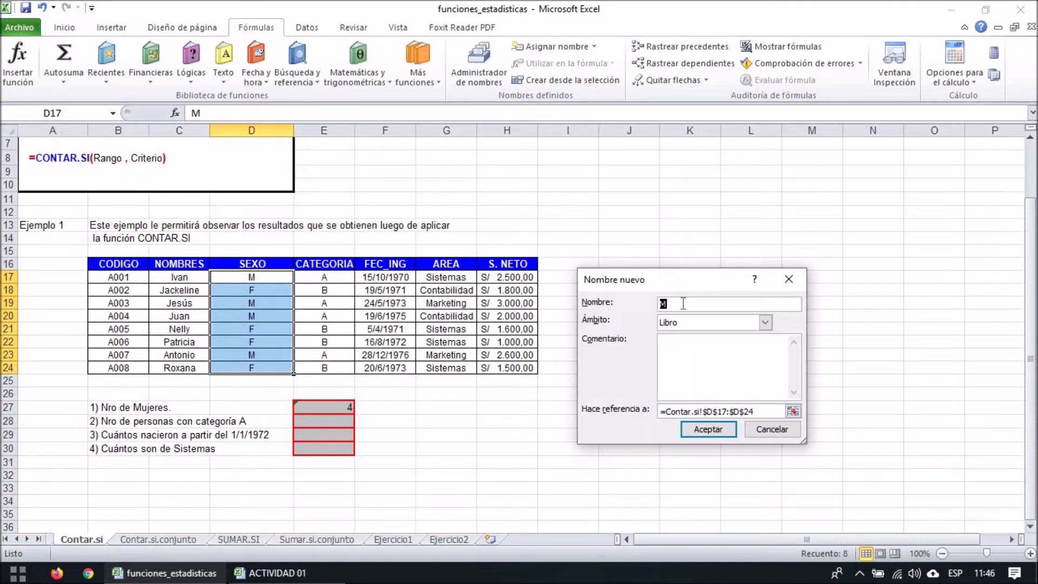
type("sexo")
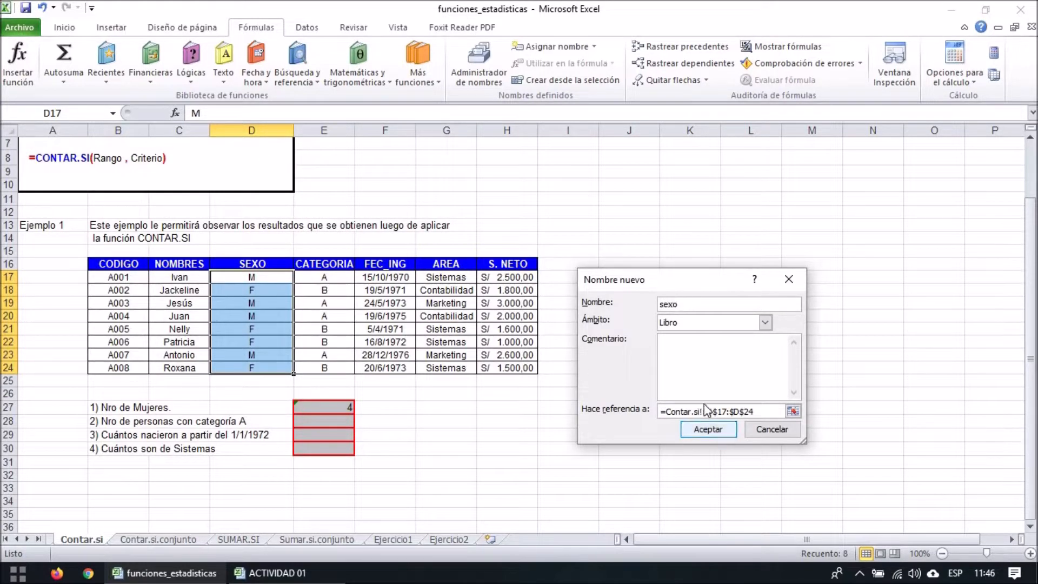
left_click(707, 428)
Step: Define the name categoria for the CATEGORIA column values in E17:E24
left_click_drag(325, 277, 343, 366)
right_click(346, 370)
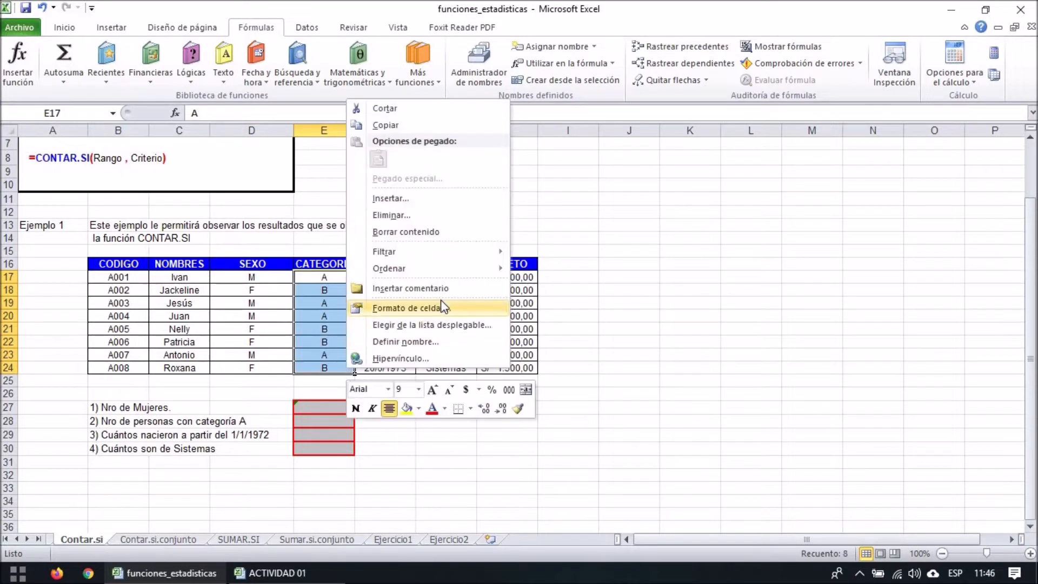
left_click(447, 342)
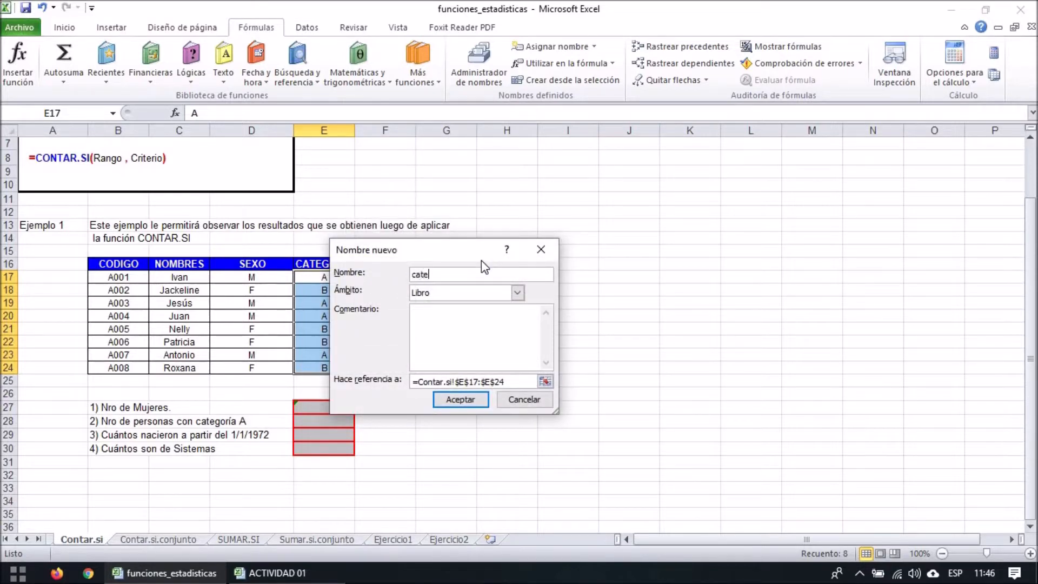
left_click(460, 400)
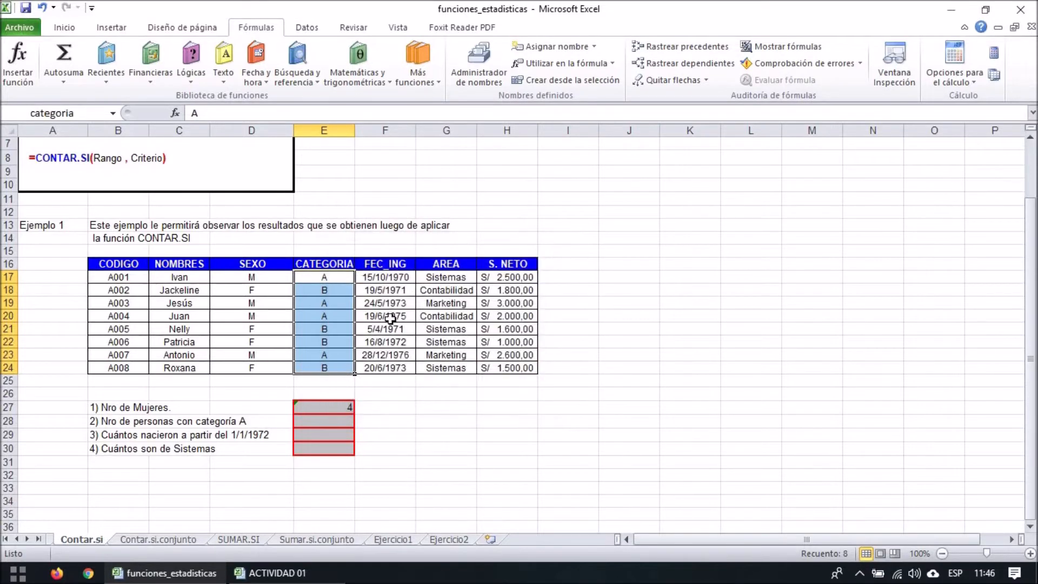
Step: Define the name fechaingreso for the FEC_ING column dates in F17:F24
left_click(400, 287)
left_click(398, 273)
left_click_drag(395, 283, 387, 370)
right_click(388, 371)
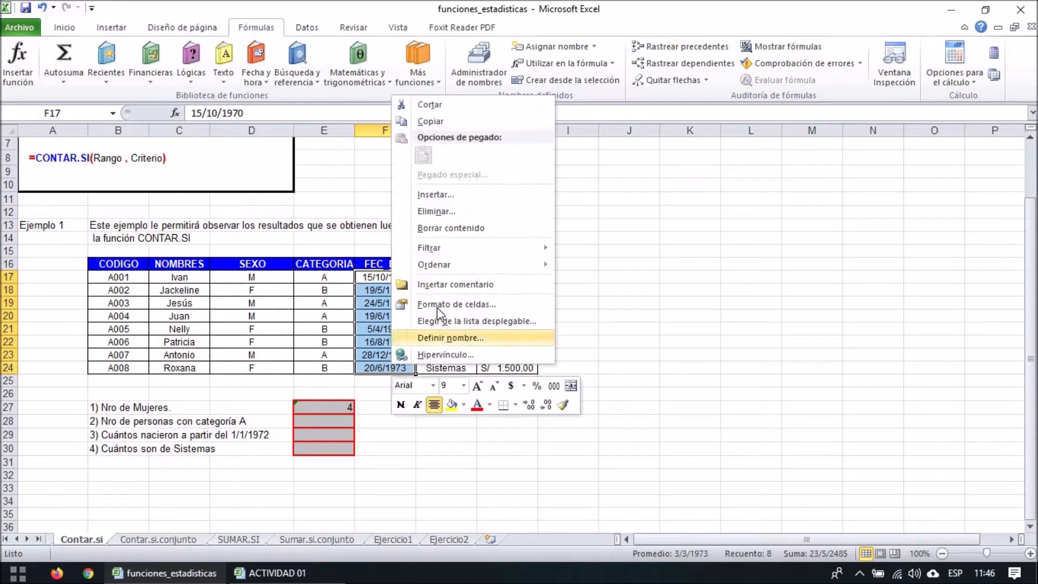
left_click(454, 338)
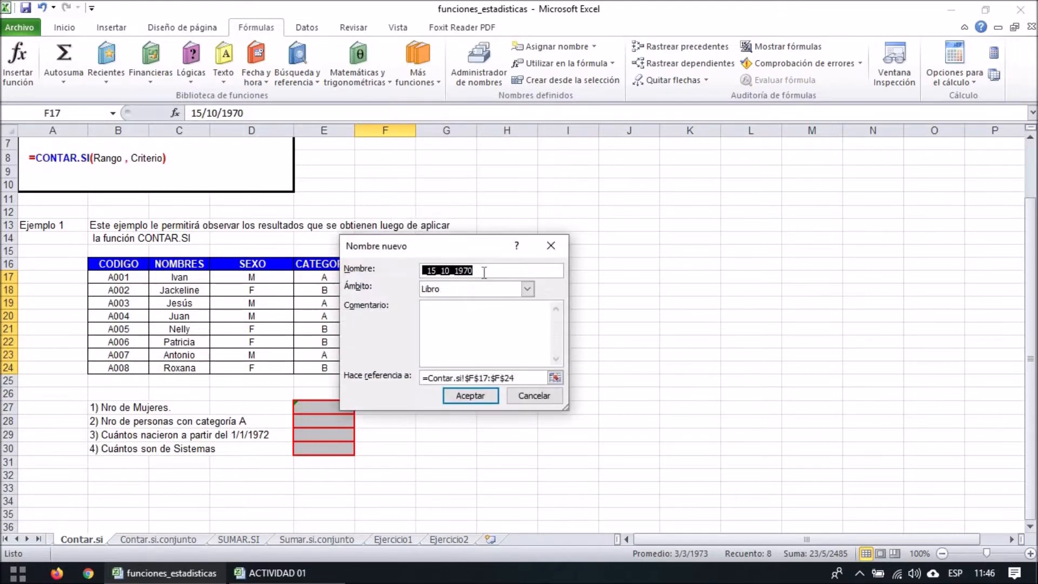
type("fechaingreso")
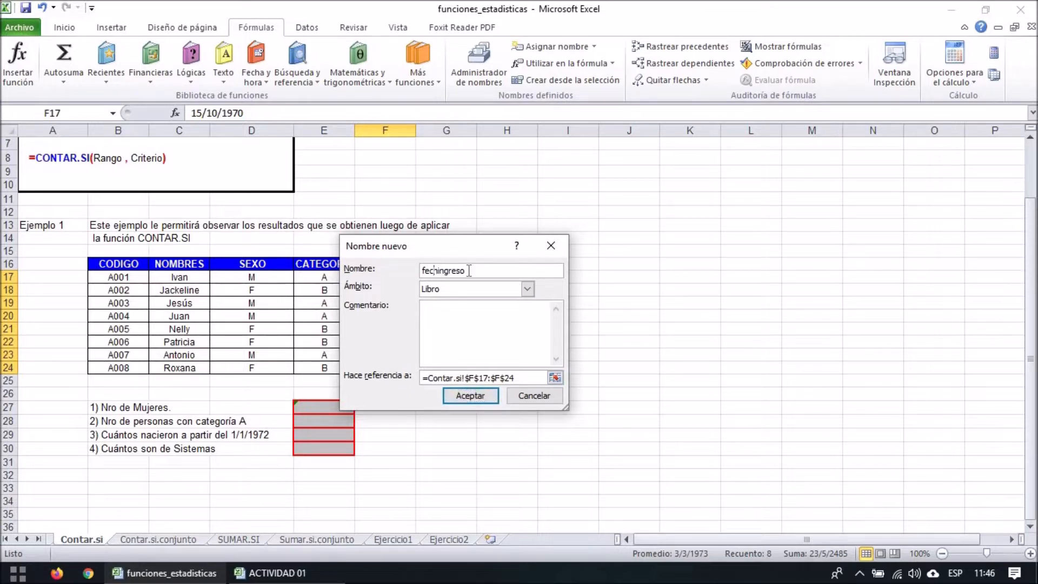
left_click(470, 395)
left_click(441, 463)
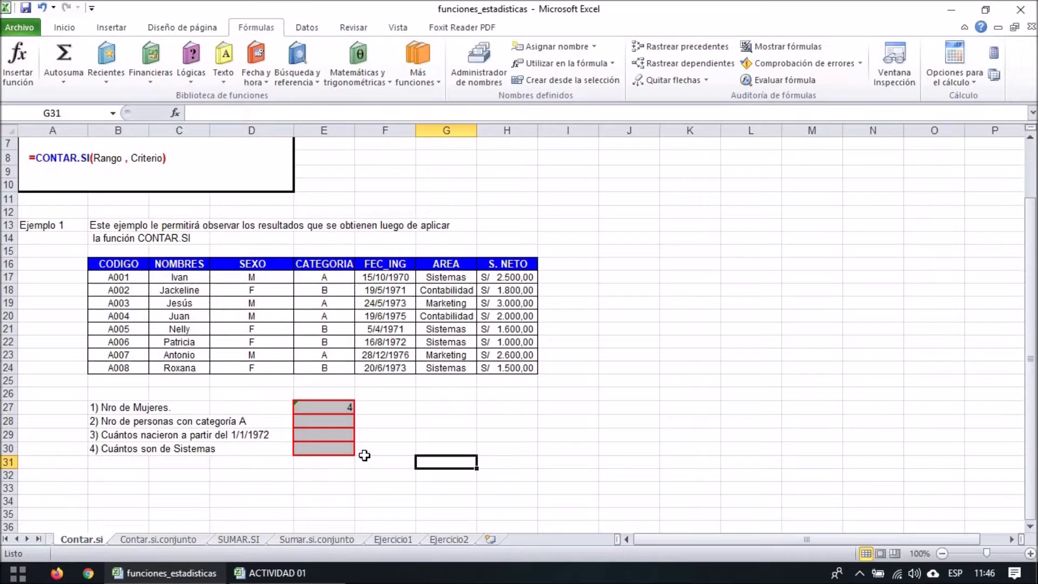
Step: Count the men in cell F27 with CONTAR.SI, using the named range sexo and the criterion "M"
left_click(311, 410)
left_click(385, 412)
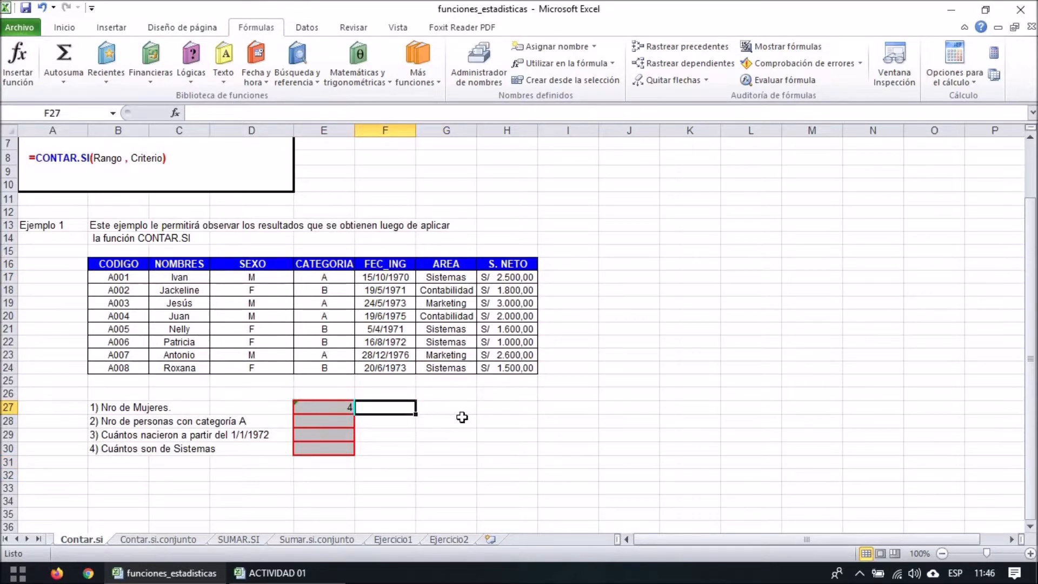
type("=contar.s")
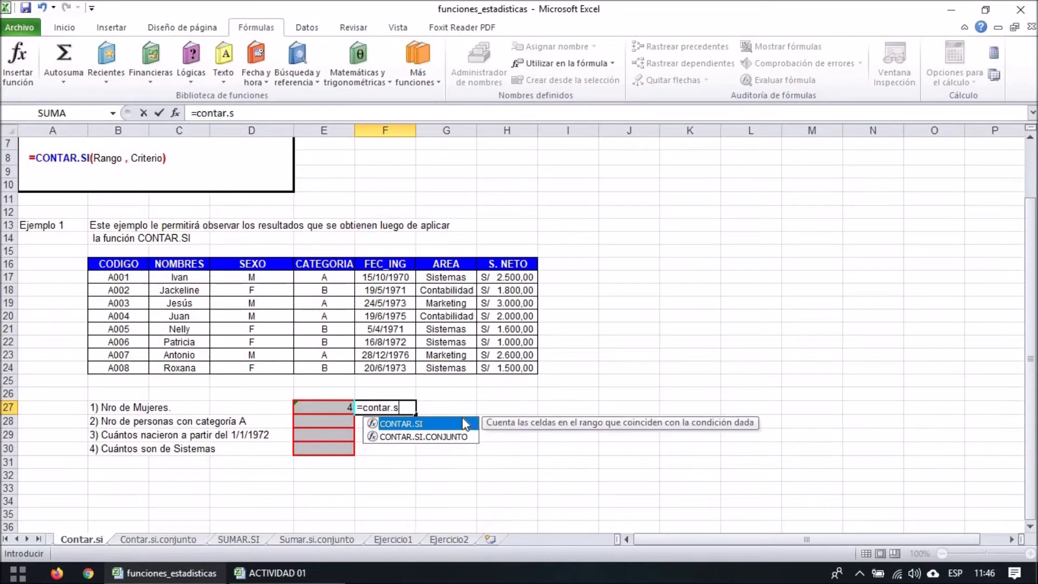
type("i(")
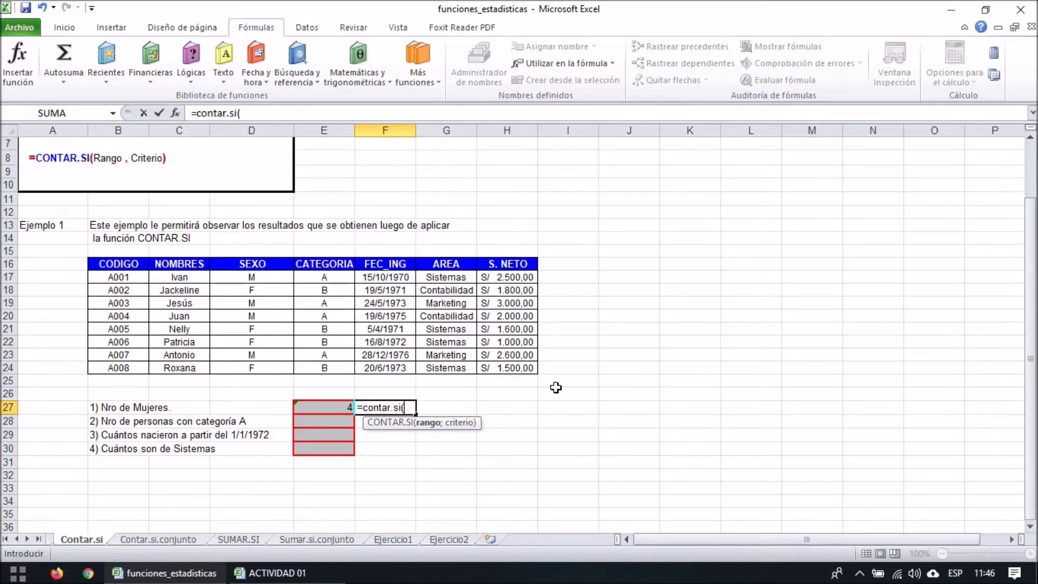
type("se")
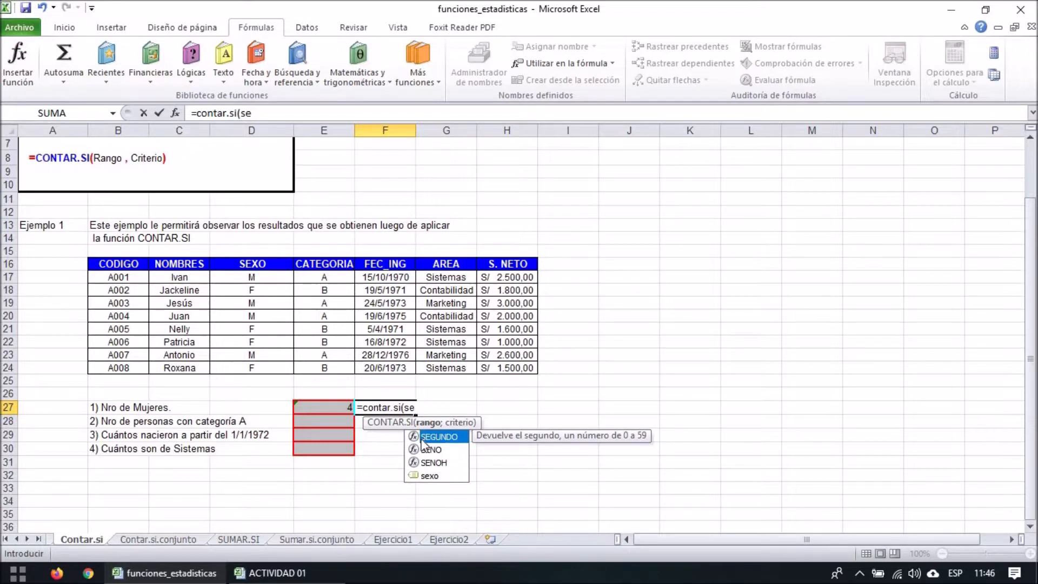
left_click(425, 477)
double_click(425, 476)
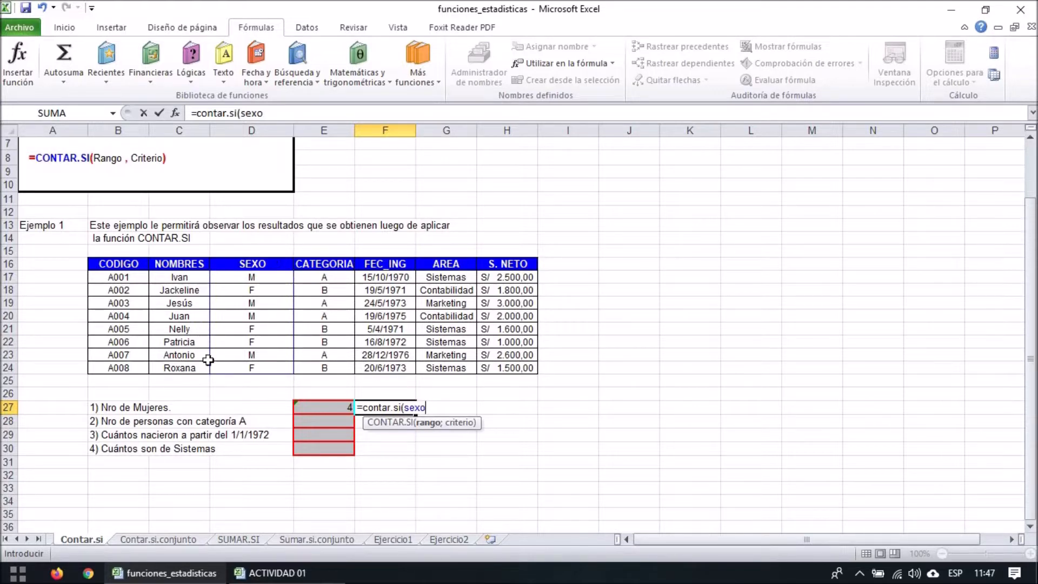
type(";\"M")
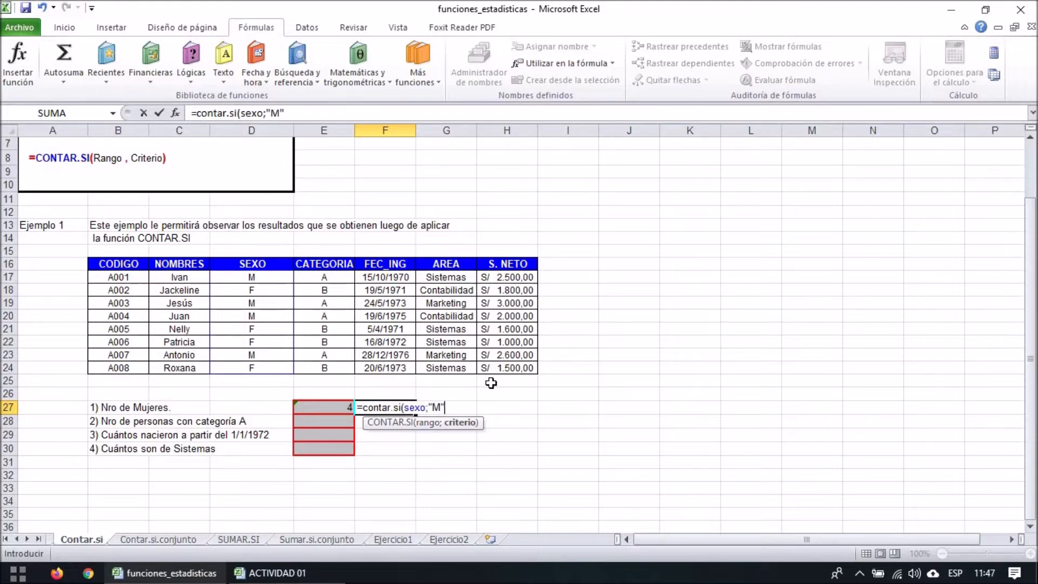
key("Return")
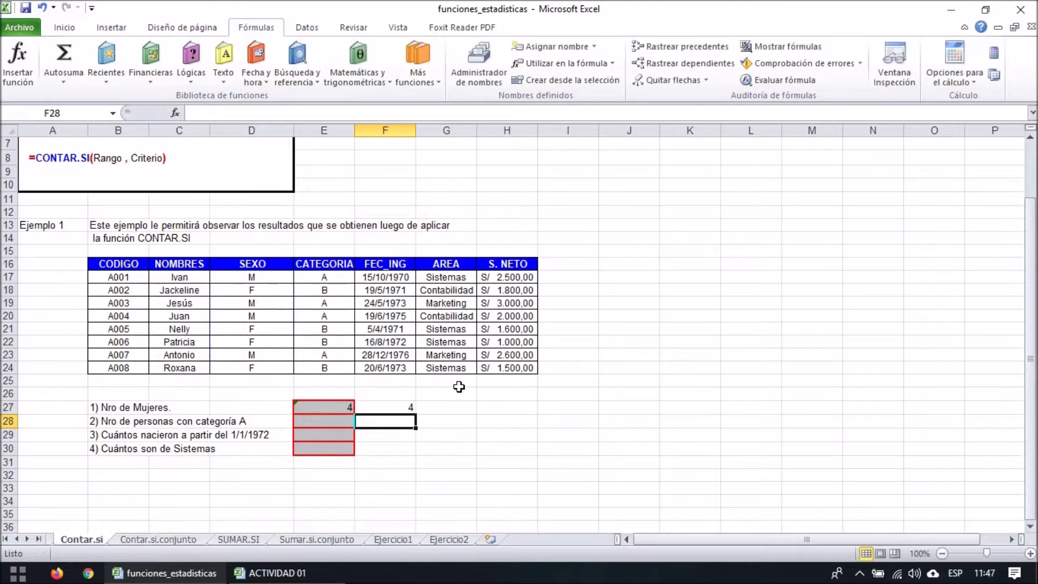
Step: Review the CONTAR.SI formula with the named range sexo in cell F27
left_click(409, 410)
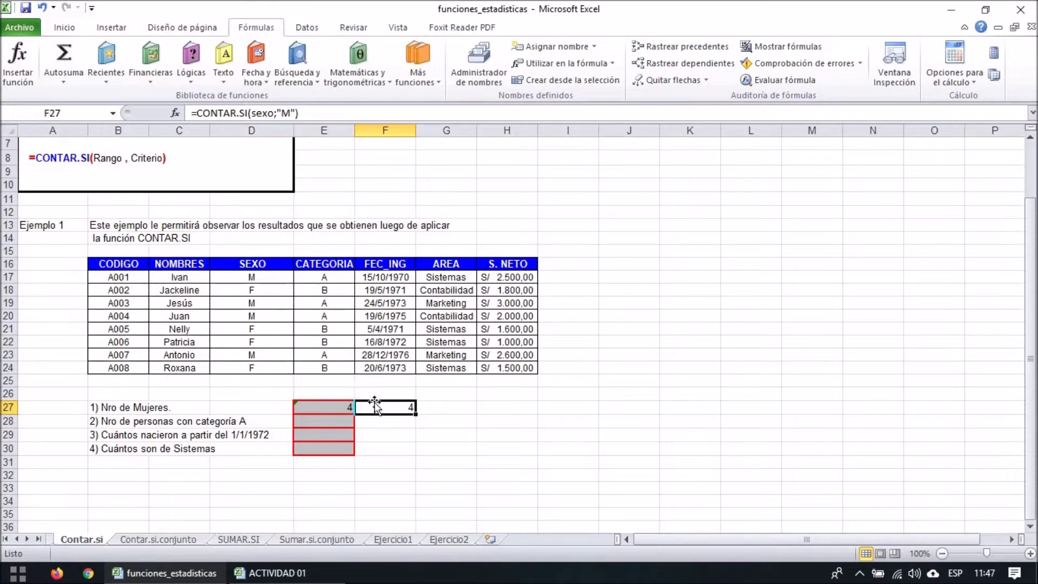
left_click(263, 113)
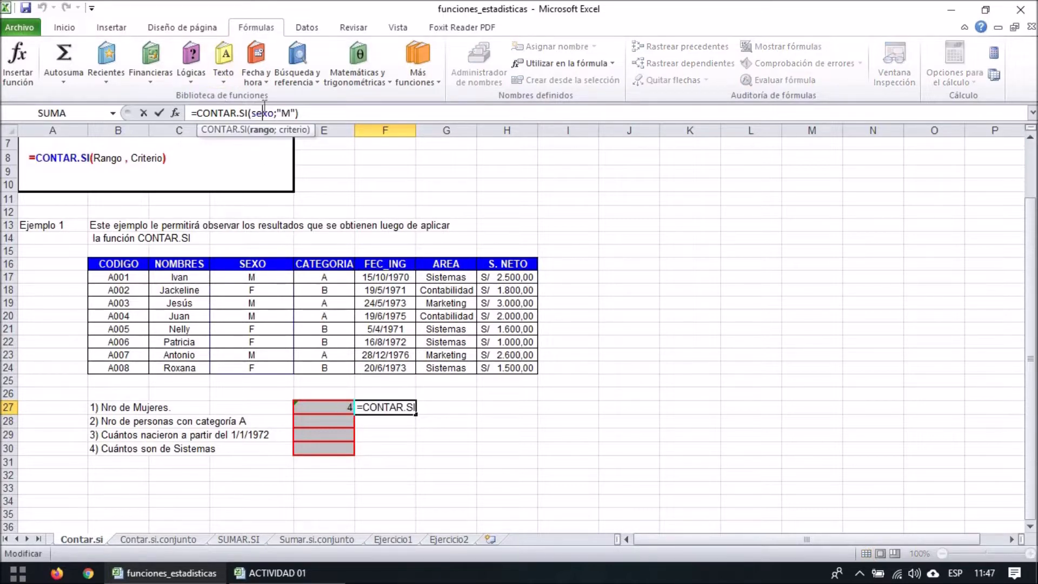
key("Escape")
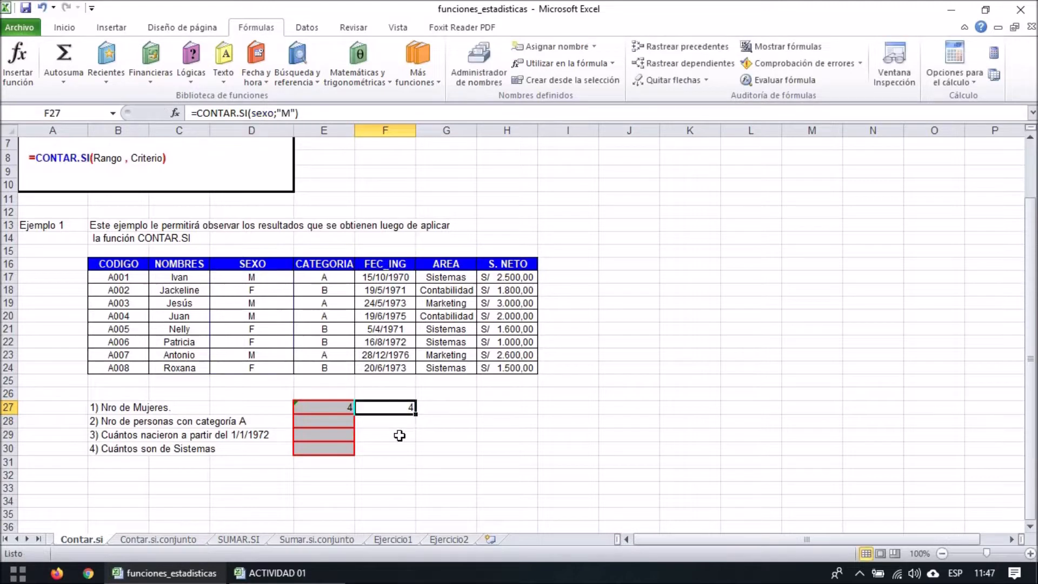
Step: Switch to the Contar.si.conjunto sheet and review the function's syntax, the data table and the example questions
left_click(159, 540)
scroll(297, 510, "up", 3)
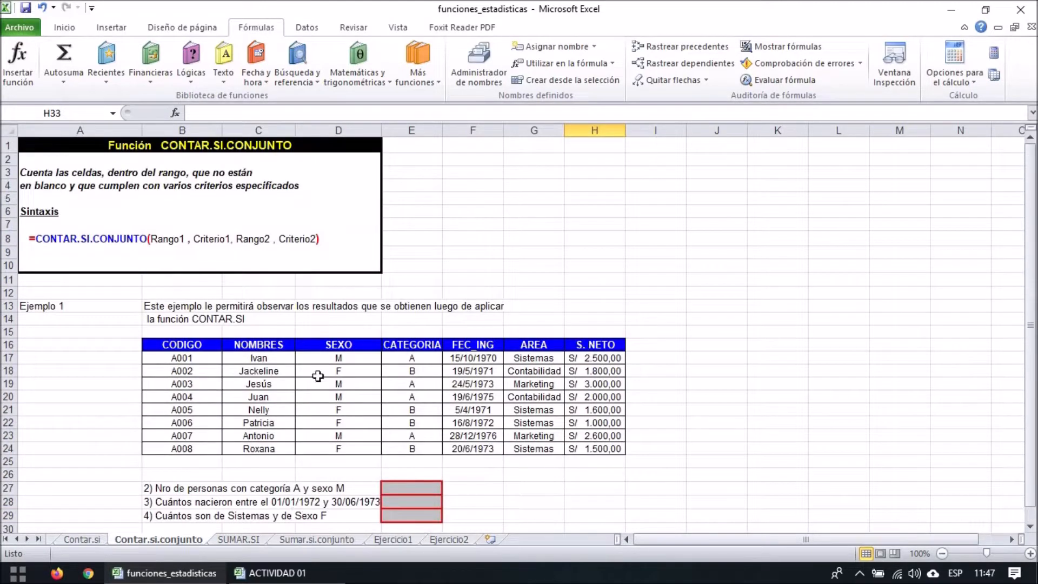
scroll(331, 458, "down", 2)
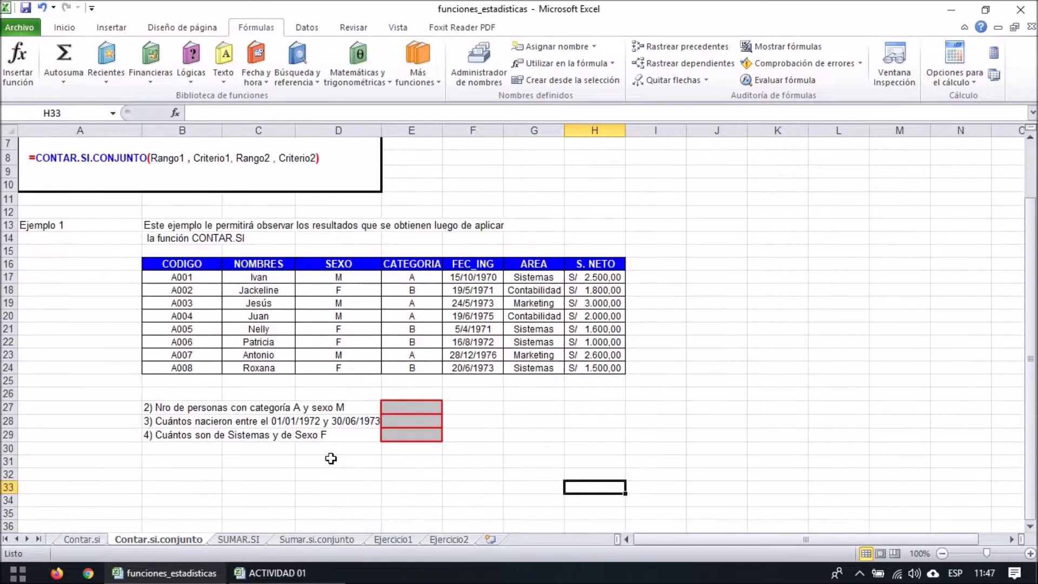
left_click(292, 498)
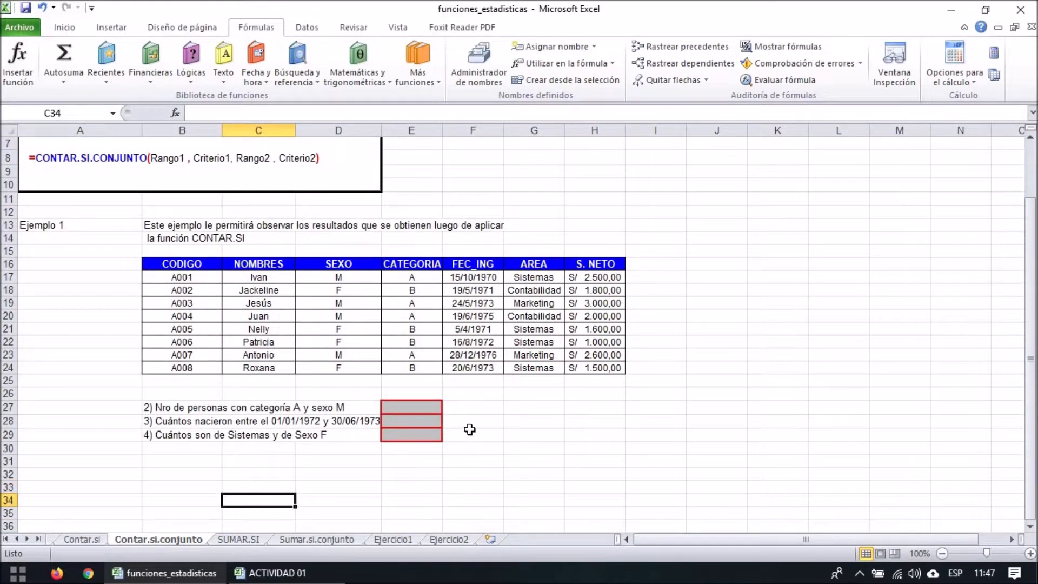
left_click(480, 410)
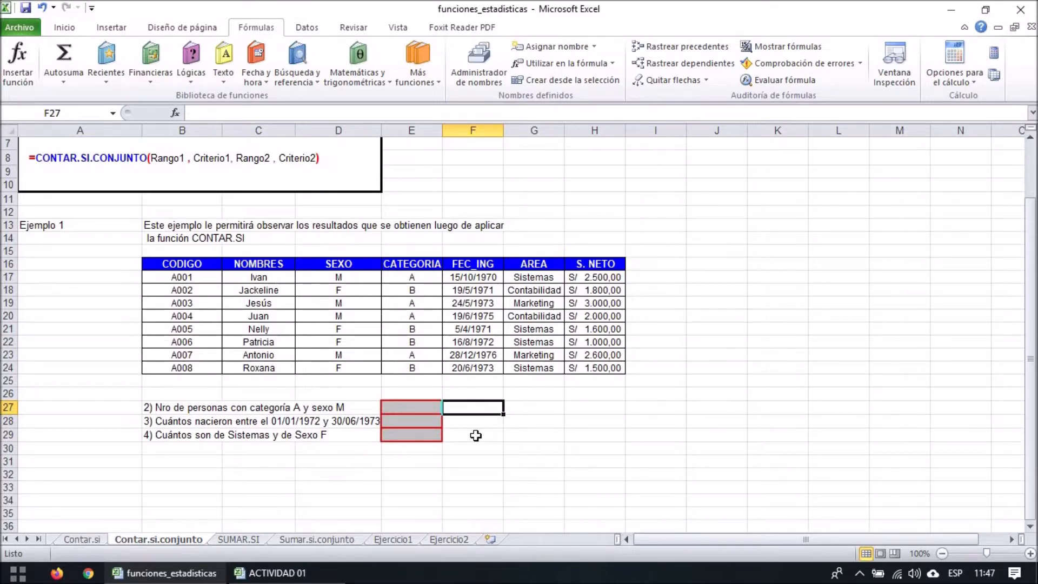
left_click(167, 409)
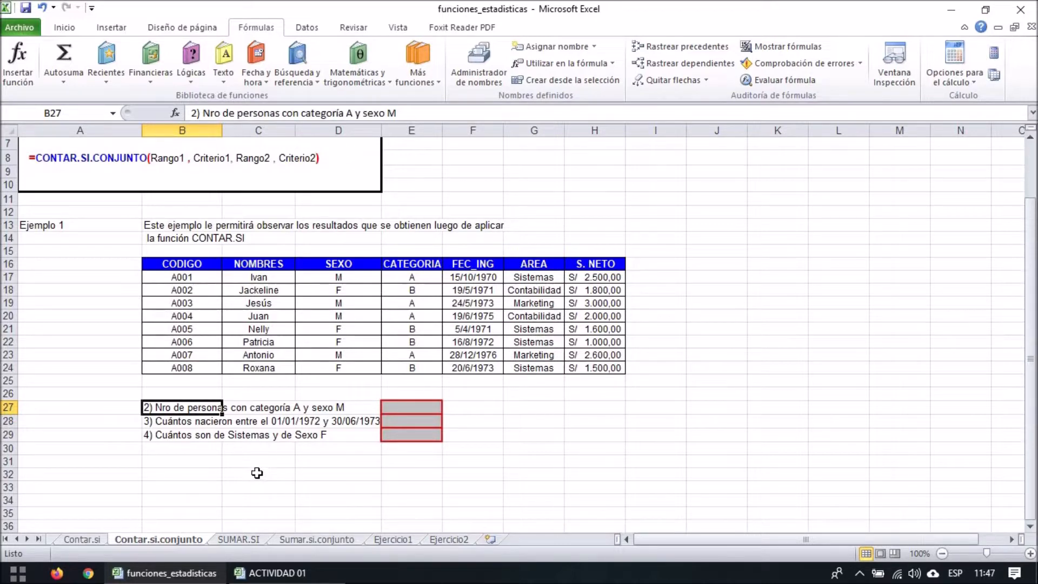
left_click(422, 406)
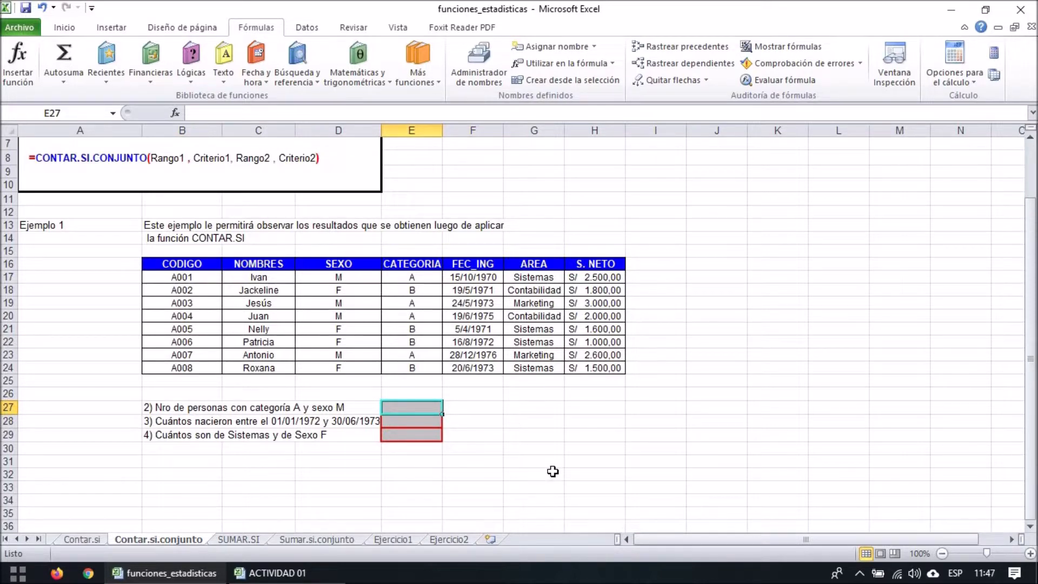
type("=")
key("Escape")
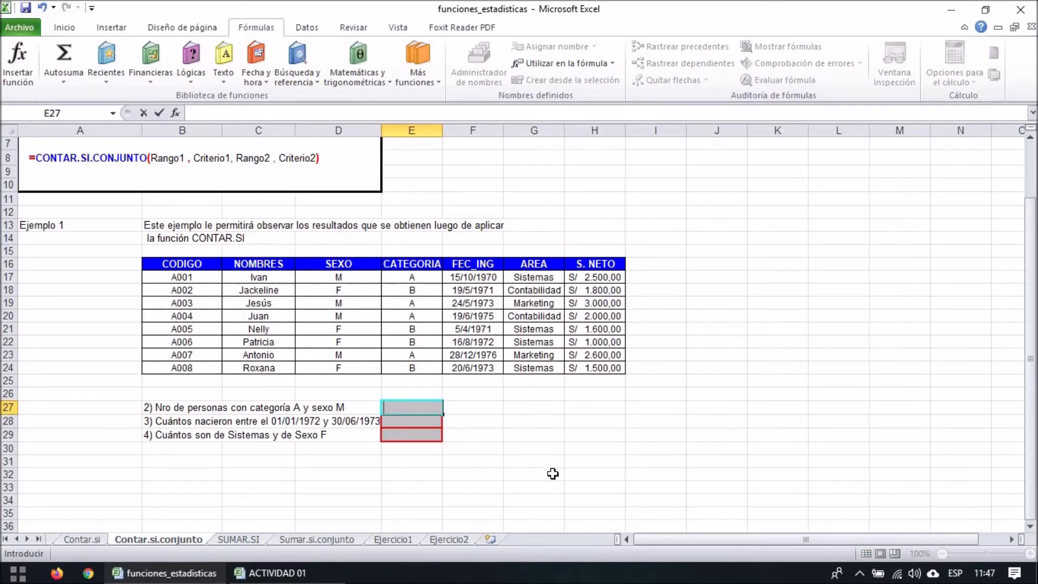
scroll(552, 473, "up", 2)
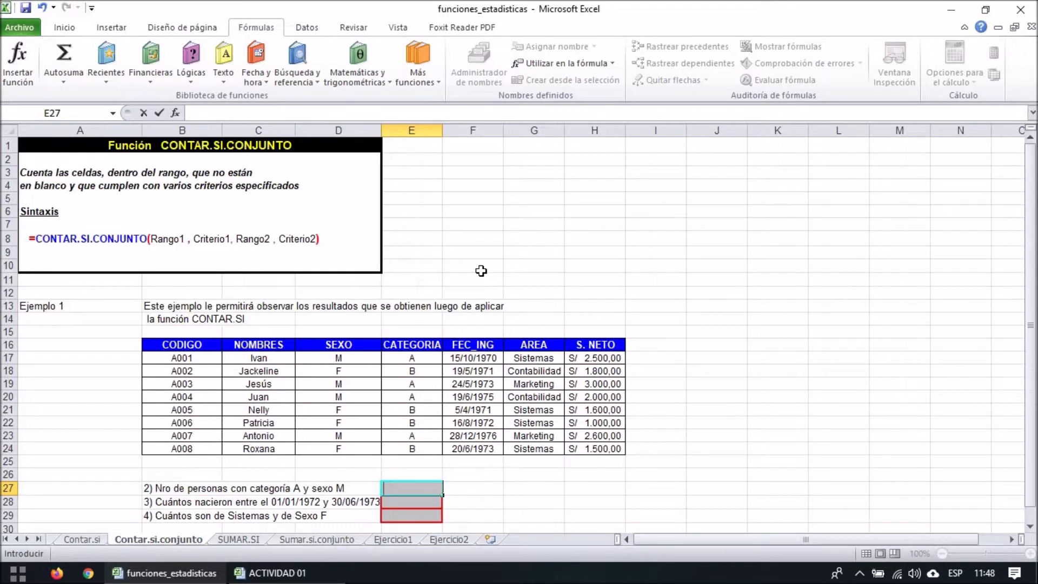
scroll(473, 275, "down", 2)
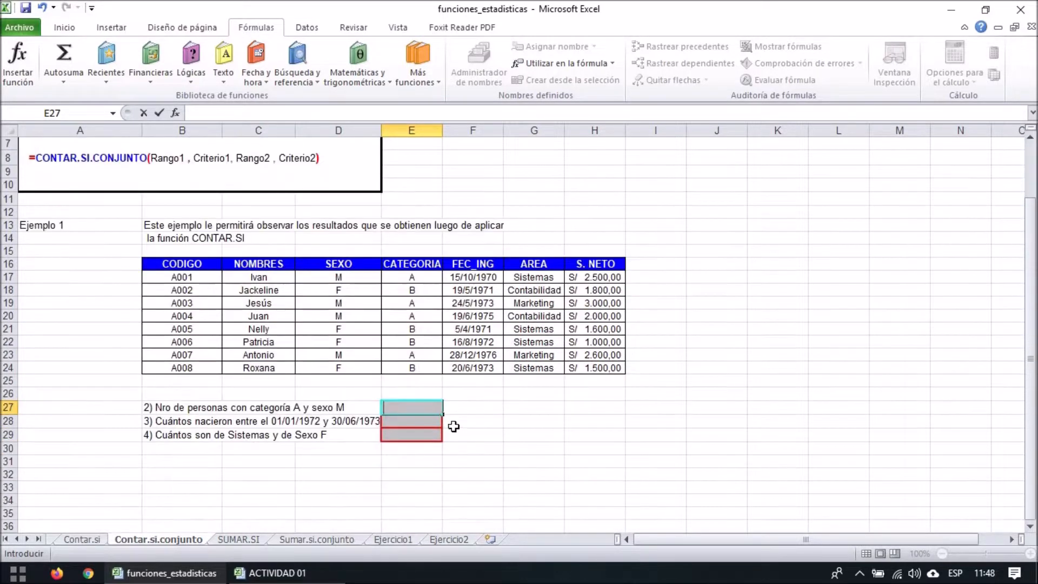
left_click(483, 448)
Step: Count the category A people of sex M in E27 using CONTAR.SI.CONJUNTO, with E17:E24 matching "a" and D17:D24 matching "m"
left_click(416, 407)
type("=")
type("ontar.")
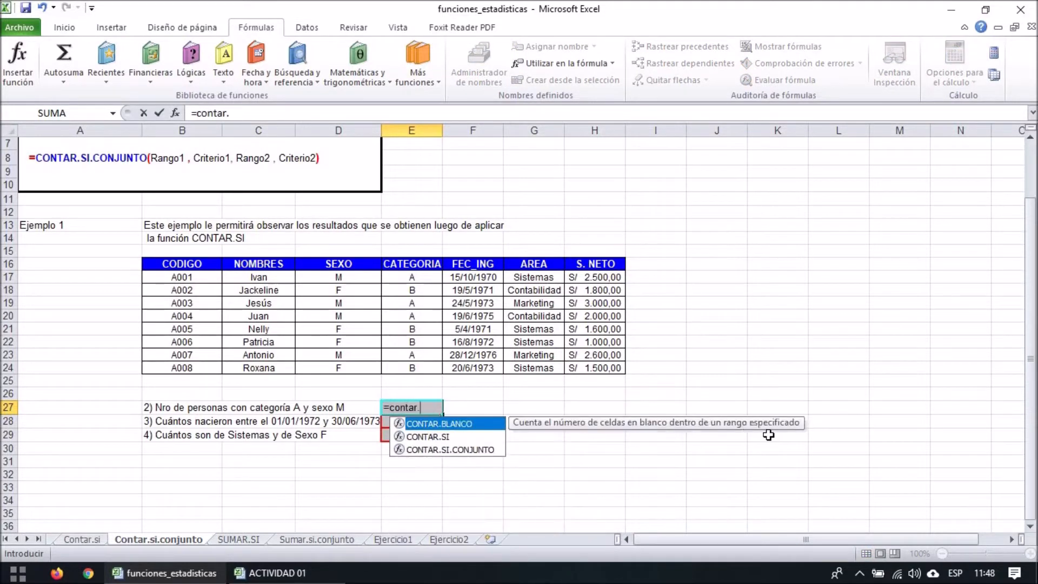
double_click(443, 449)
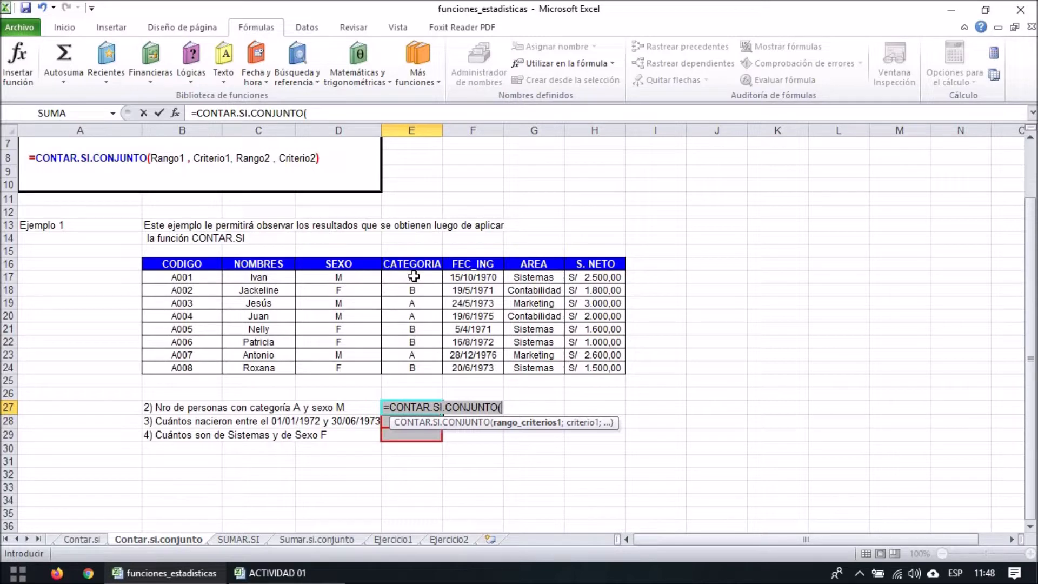
left_click_drag(414, 276, 412, 372)
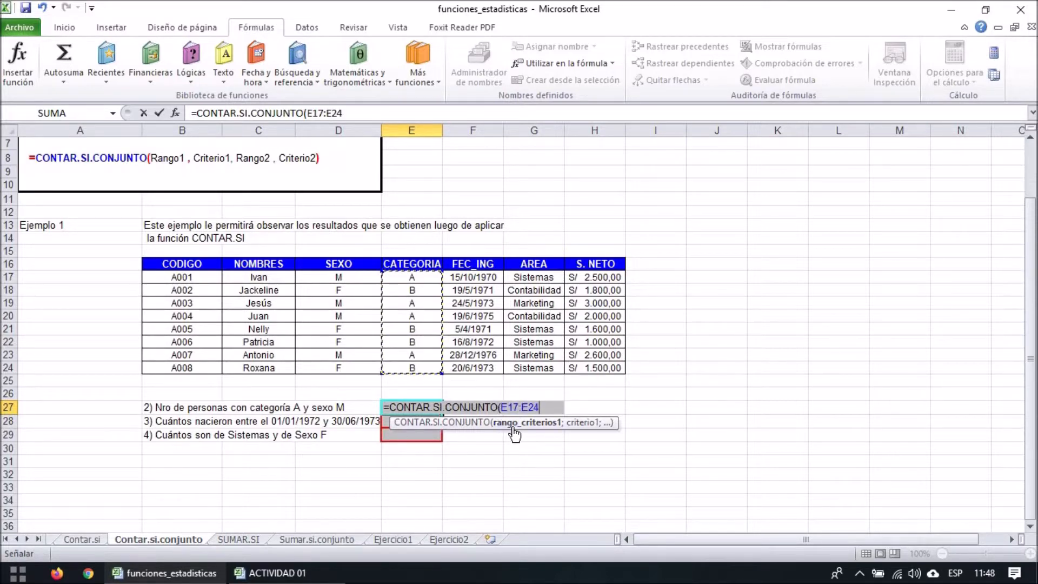
type(";")
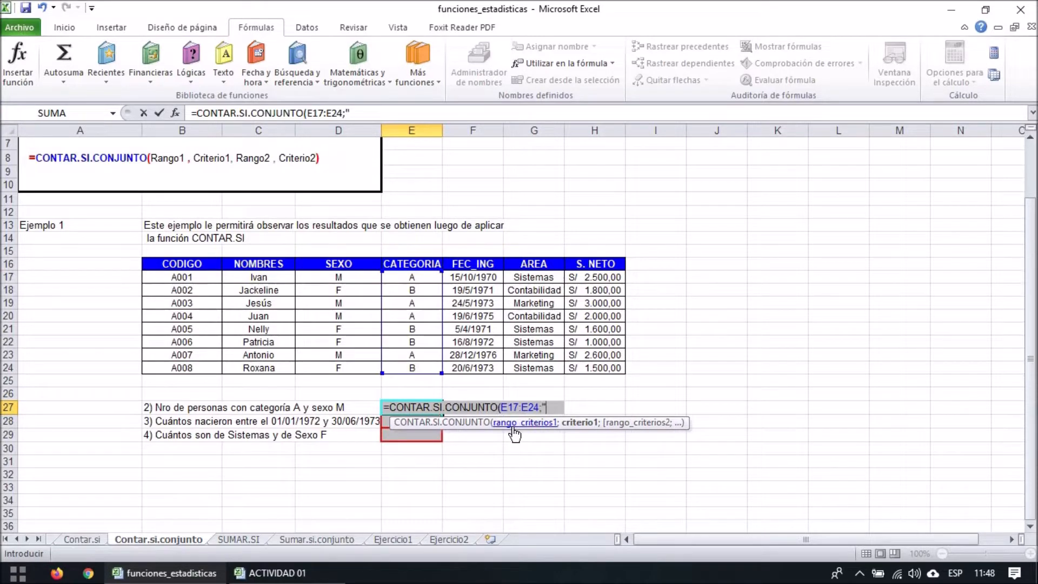
type("\"a\";")
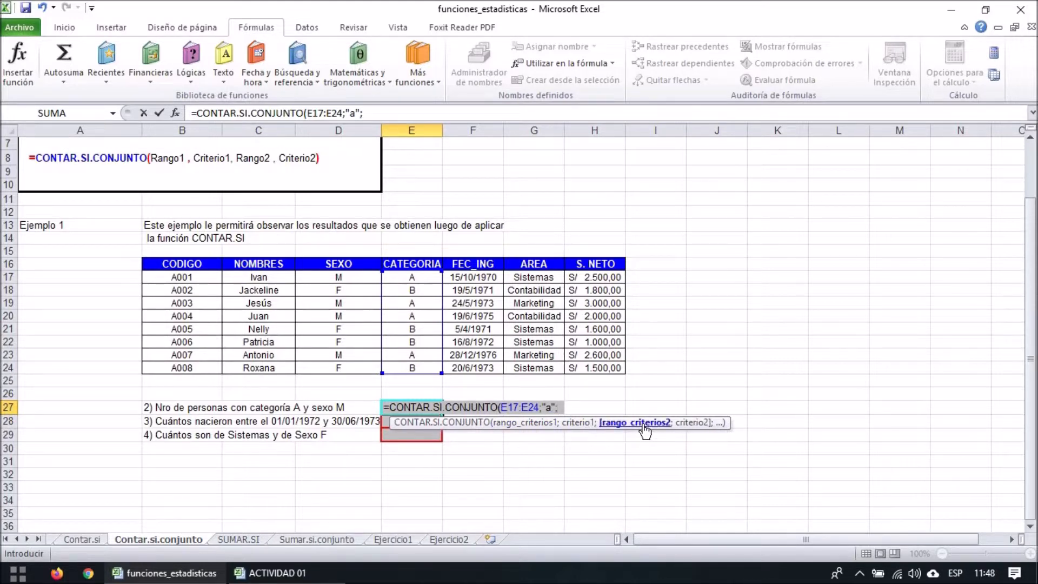
left_click_drag(341, 277, 345, 364)
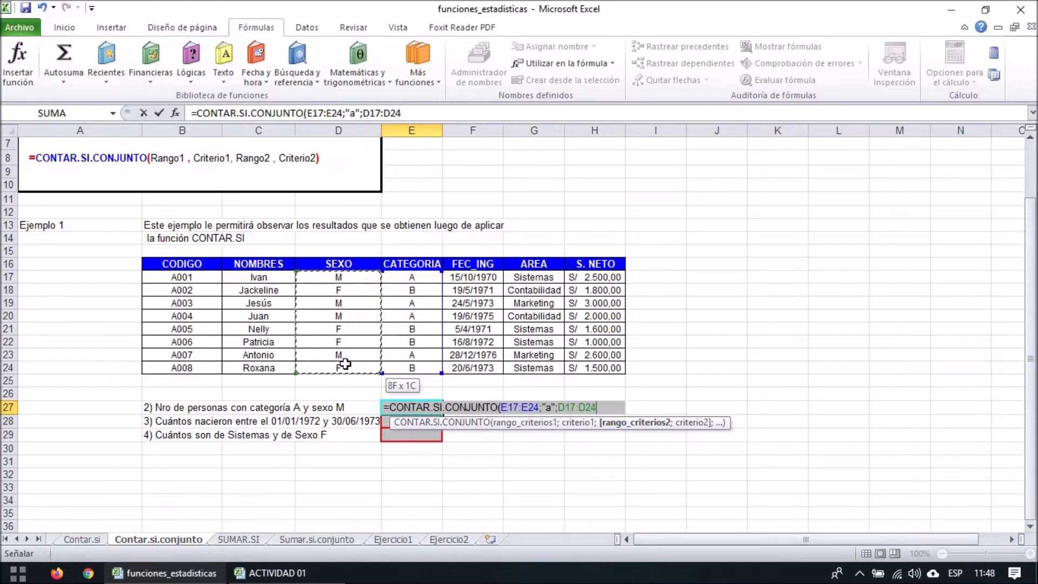
type(";")
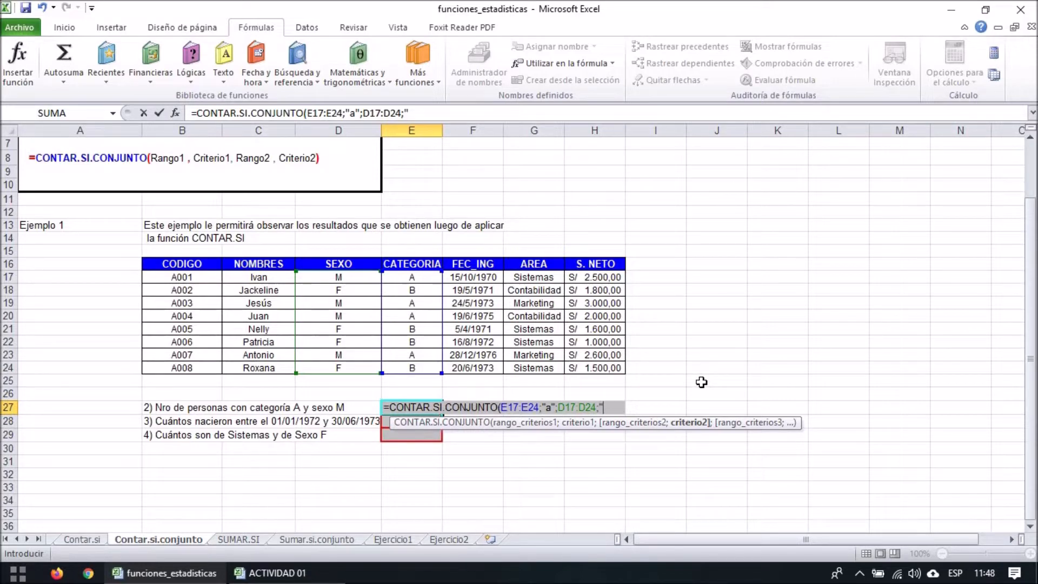
type("m")
key("Return")
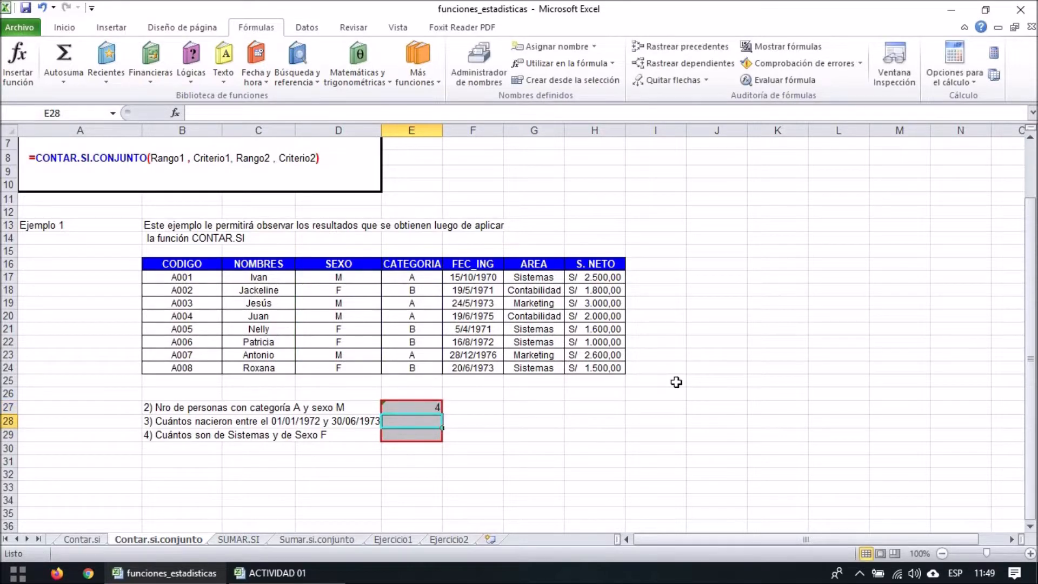
Step: Examine the ranges and criteria of the CONTAR.SI.CONJUNTO formula in cell E27
left_click(427, 408)
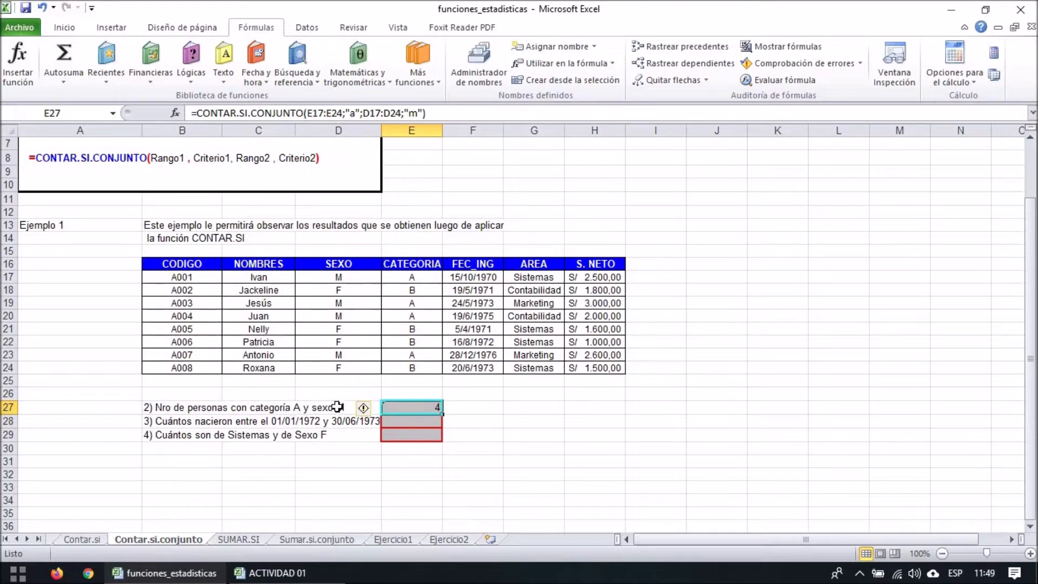
double_click(426, 411)
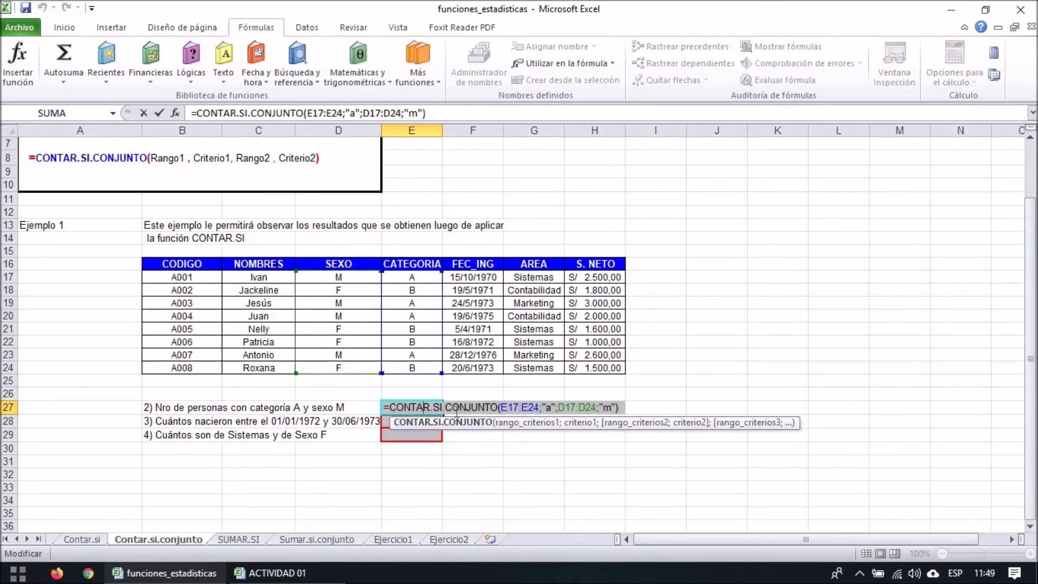
key("Escape")
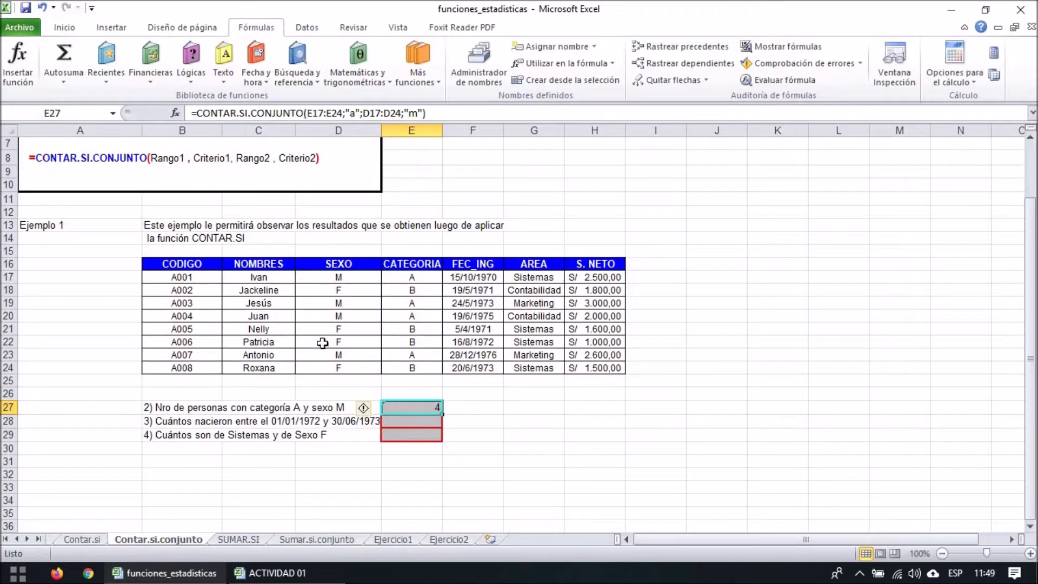
left_click(169, 279)
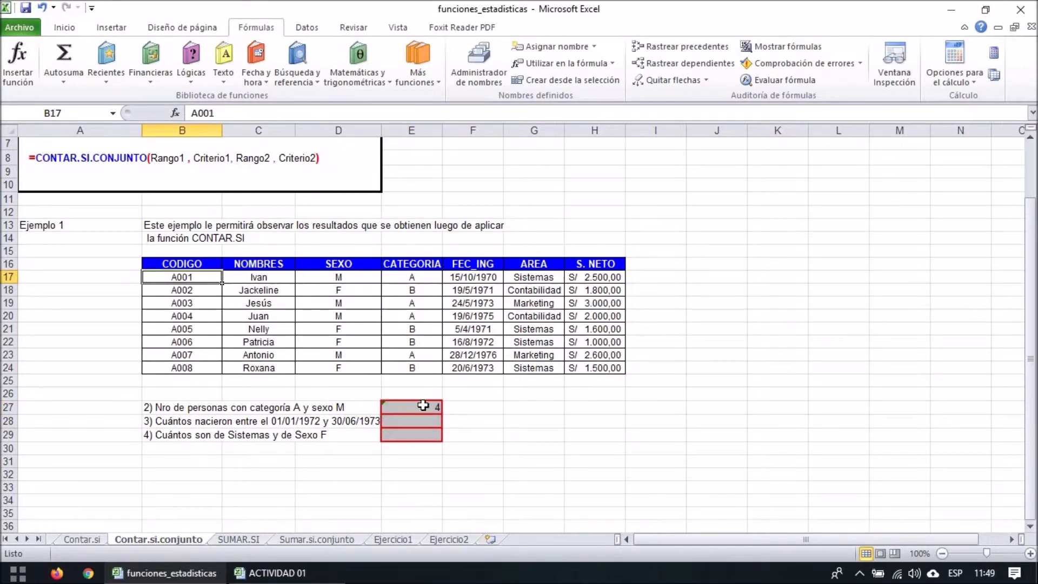
double_click(423, 407)
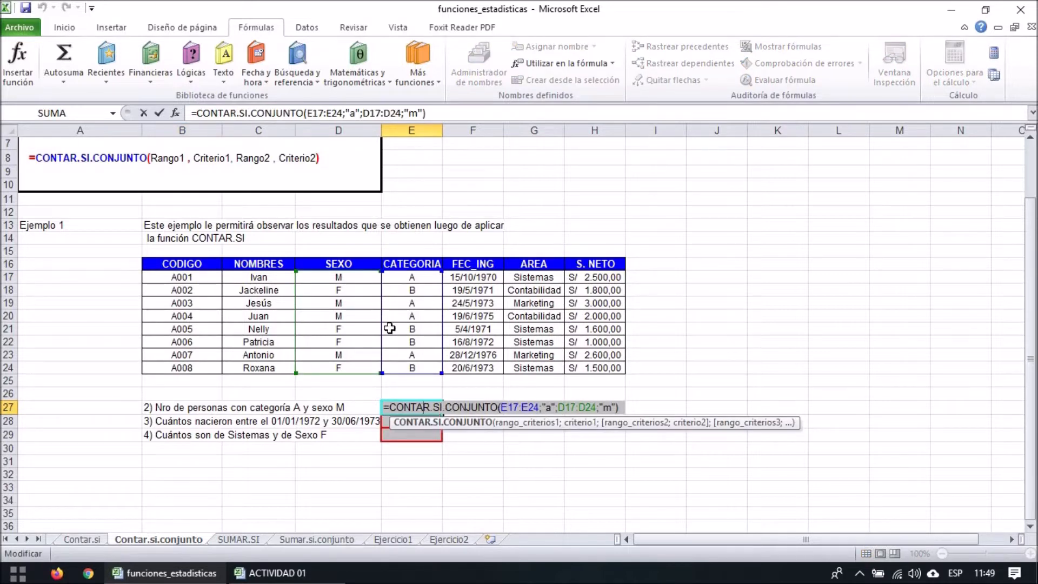
key("Escape")
Step: Go through the SEXO and CATEGORIA columns row by row to check which records match both M and A
left_click(338, 276)
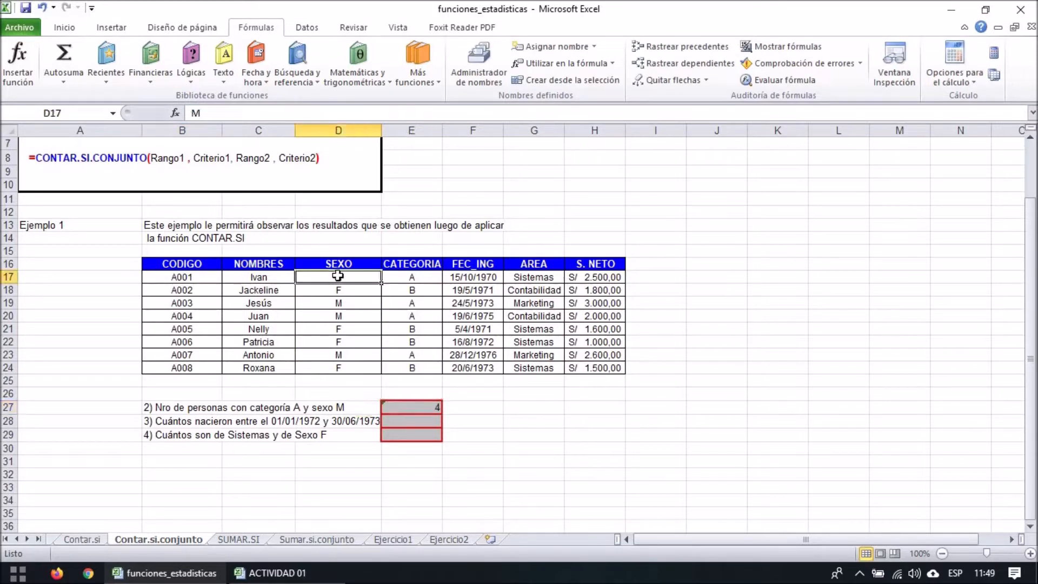
left_click(420, 280)
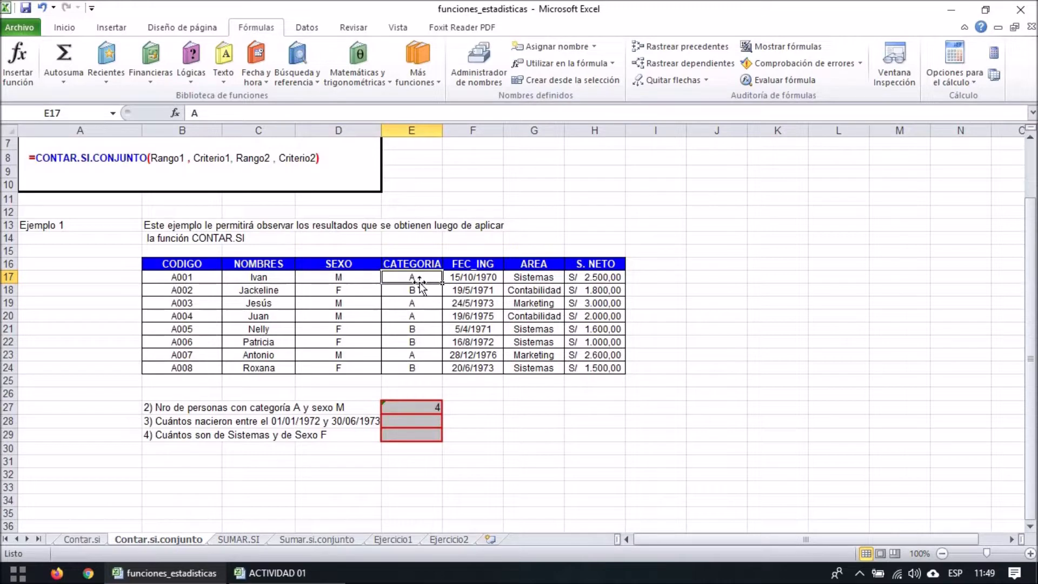
left_click(326, 303)
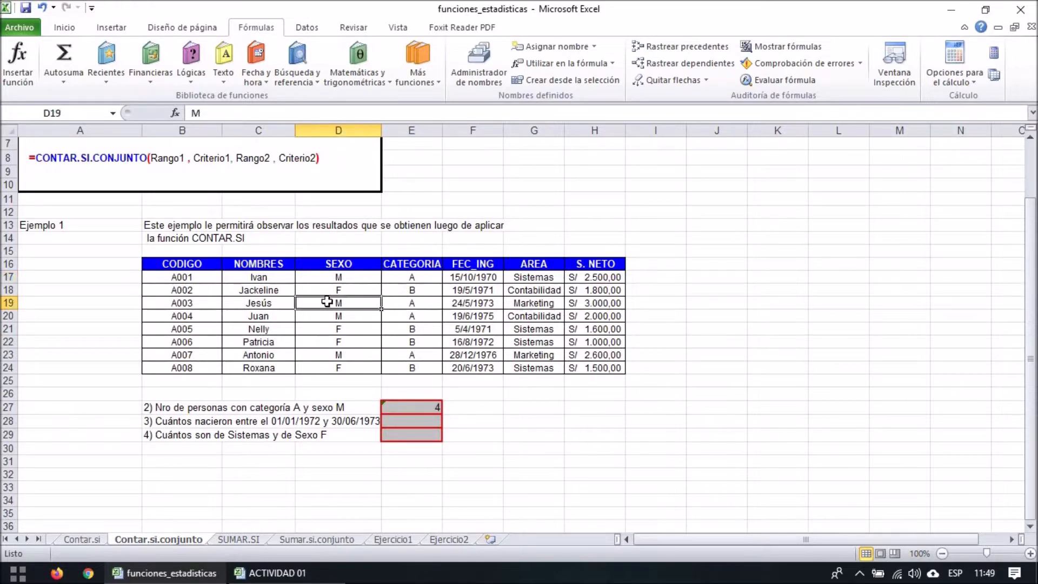
left_click(420, 302)
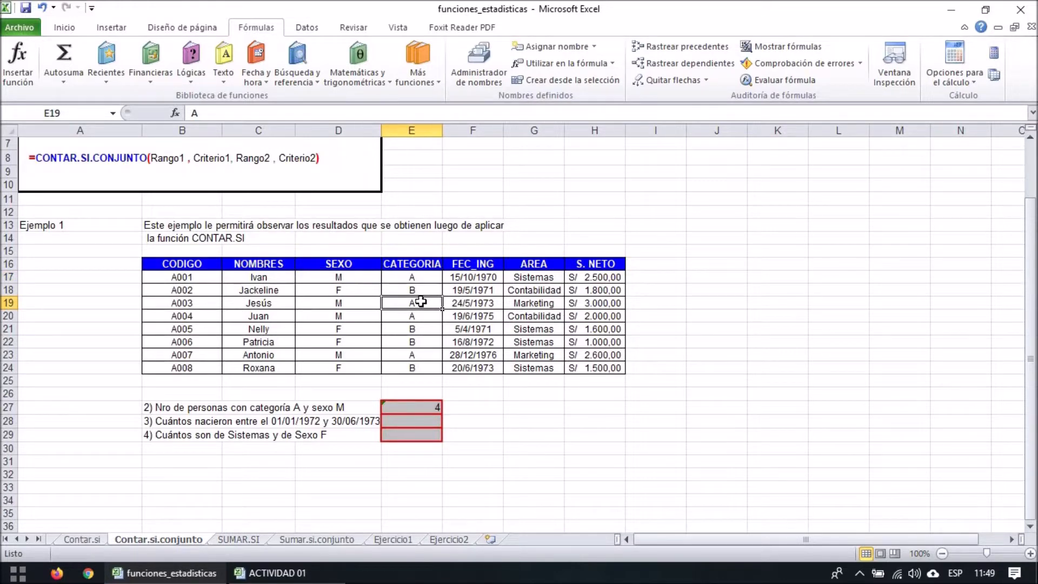
left_click(346, 315)
left_click(411, 316)
left_click(336, 343)
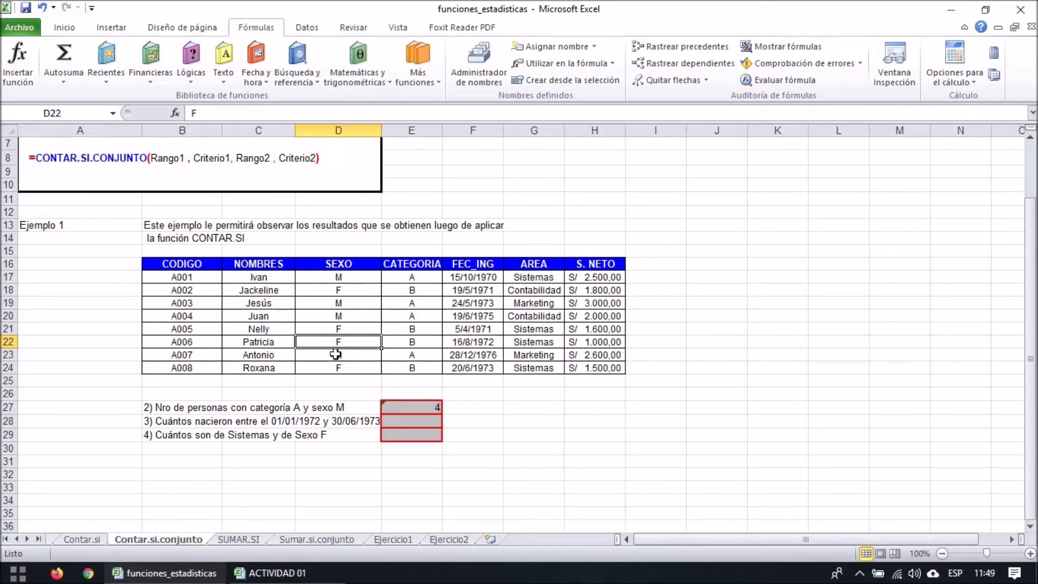
left_click(411, 355)
left_click(569, 464)
Step: Change the category of record A007 in cell E23 to B
left_click(421, 357)
type("b")
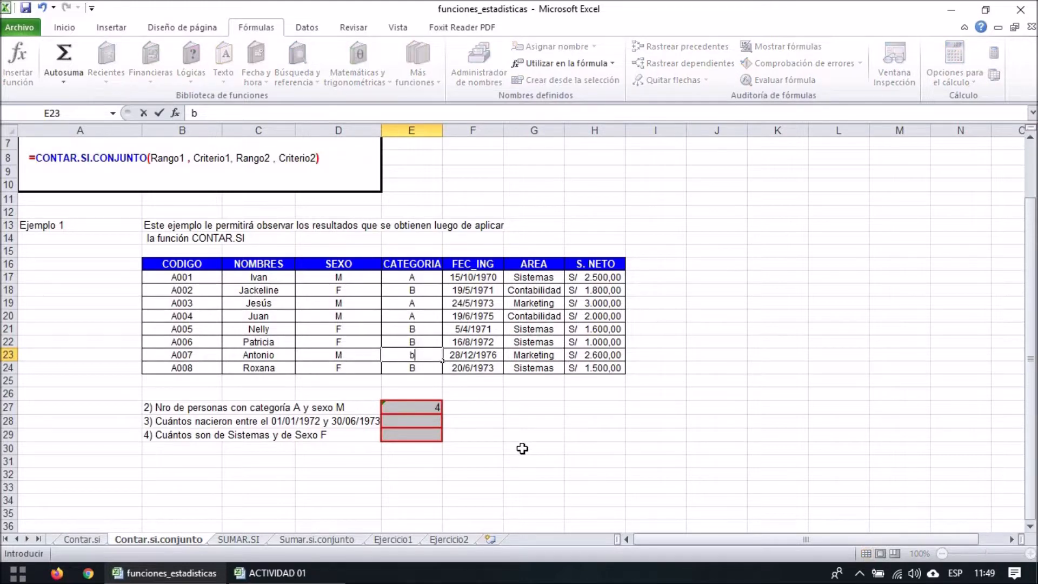
key("BackSpace")
type("B")
key("Return")
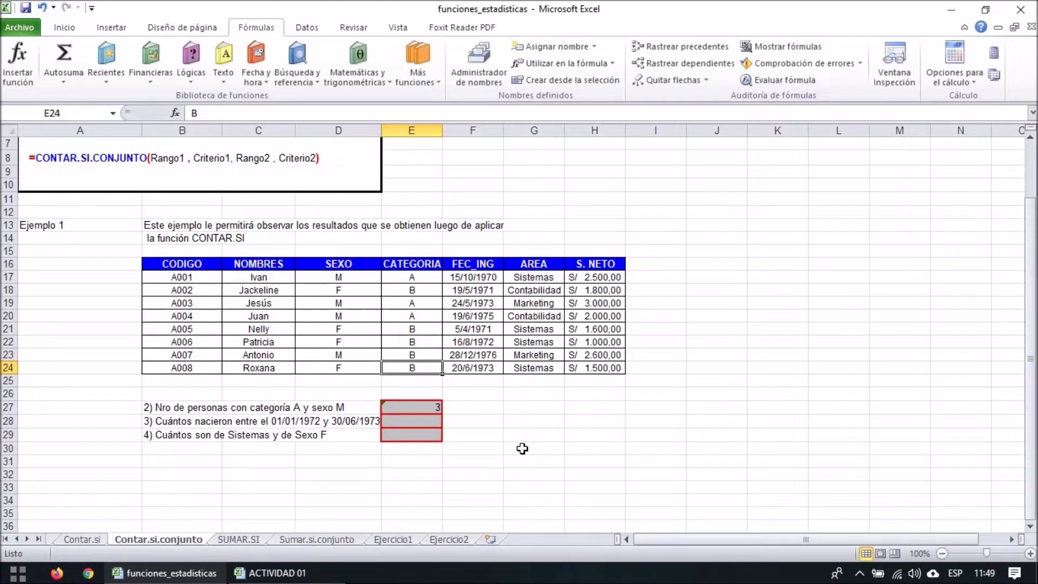
Step: Check how the count in cell E27 responds to the changed category of record A007
left_click(400, 406)
left_click(458, 458)
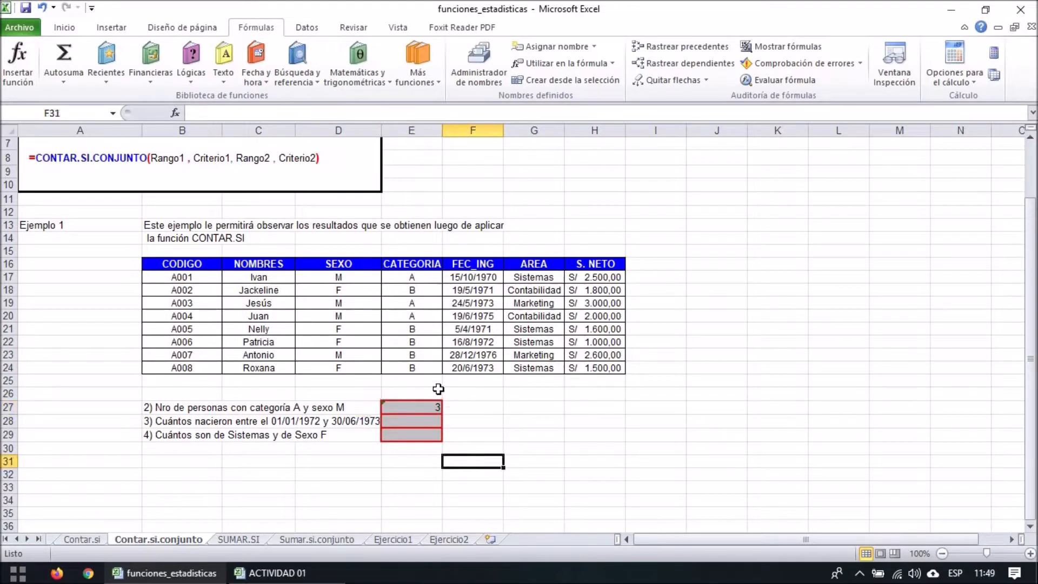
left_click(424, 405)
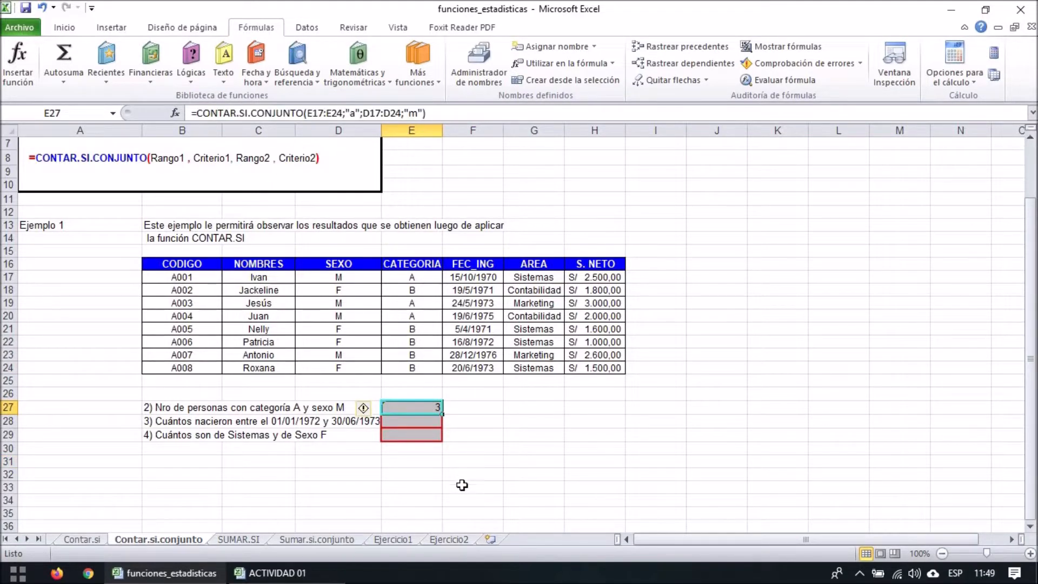
left_click(491, 465)
left_click(427, 406)
left_click(474, 420)
left_click(431, 404)
left_click(524, 411)
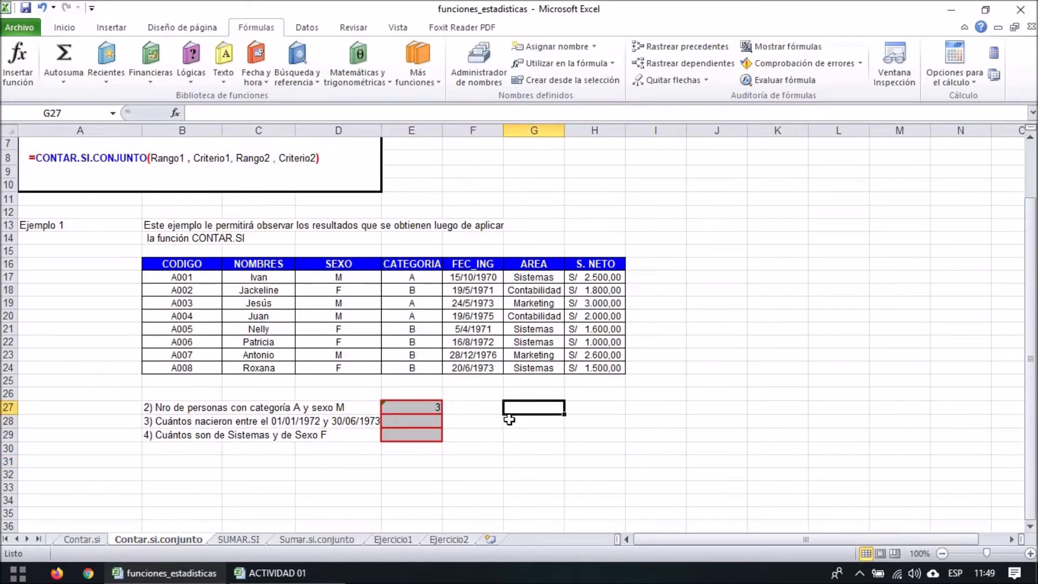
Step: Define the name fec_ing for the dates in the FEC_ING column, cells F17 to F24
left_click(508, 434)
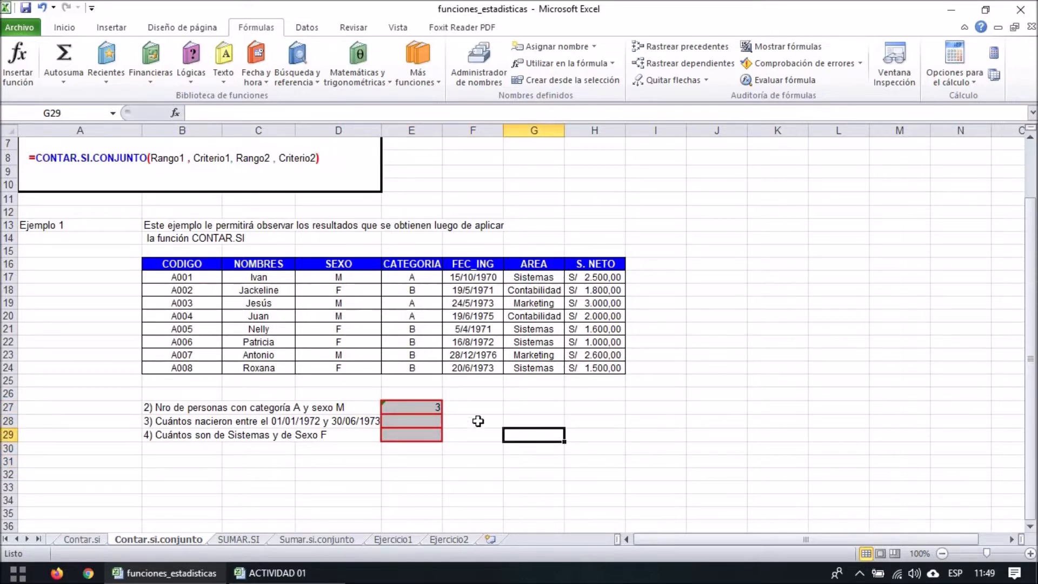
left_click(419, 421)
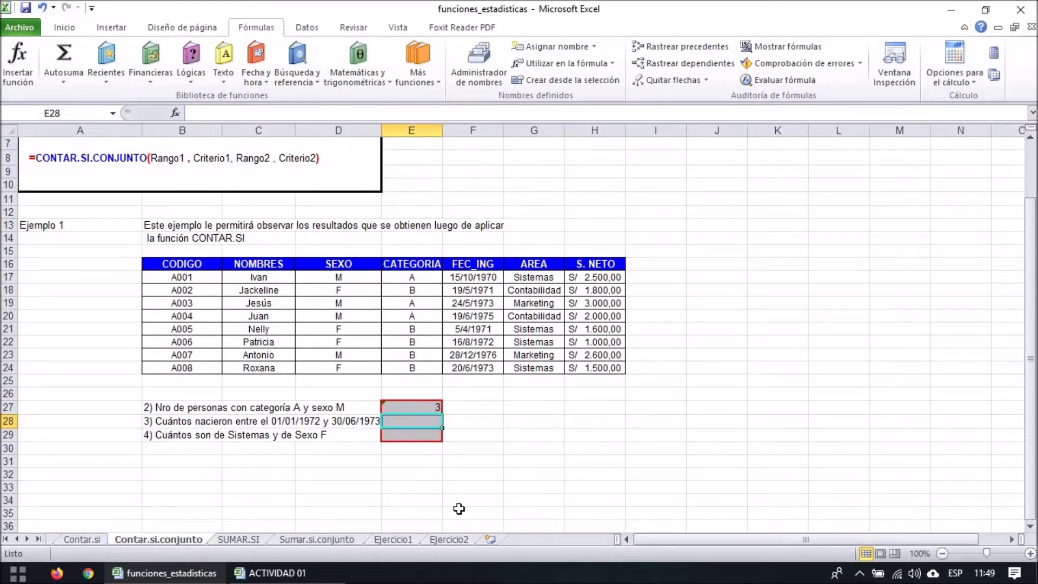
left_click_drag(485, 279, 477, 365)
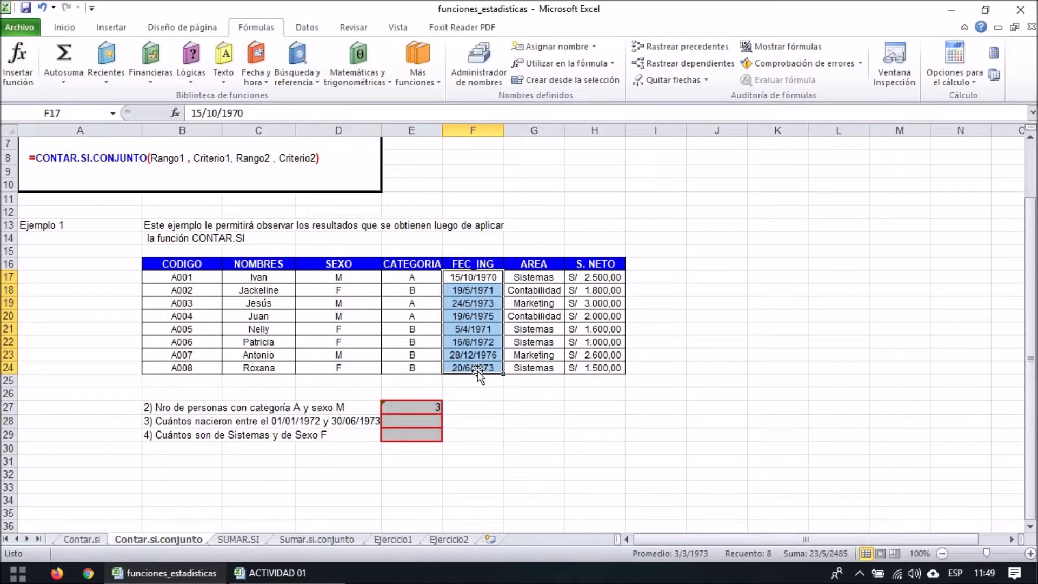
right_click(477, 363)
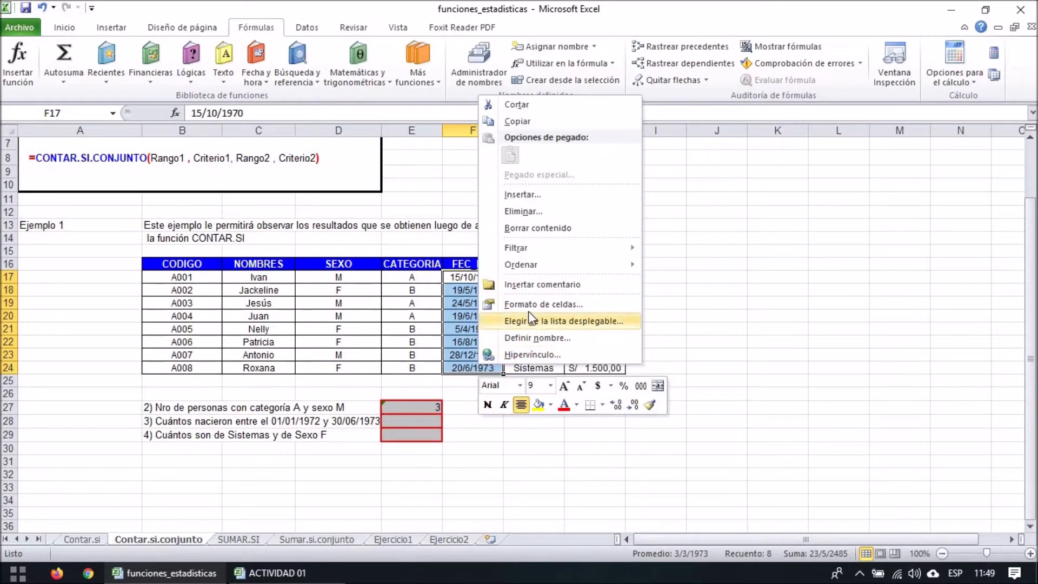
left_click(543, 338)
left_click_drag(535, 248, 816, 257)
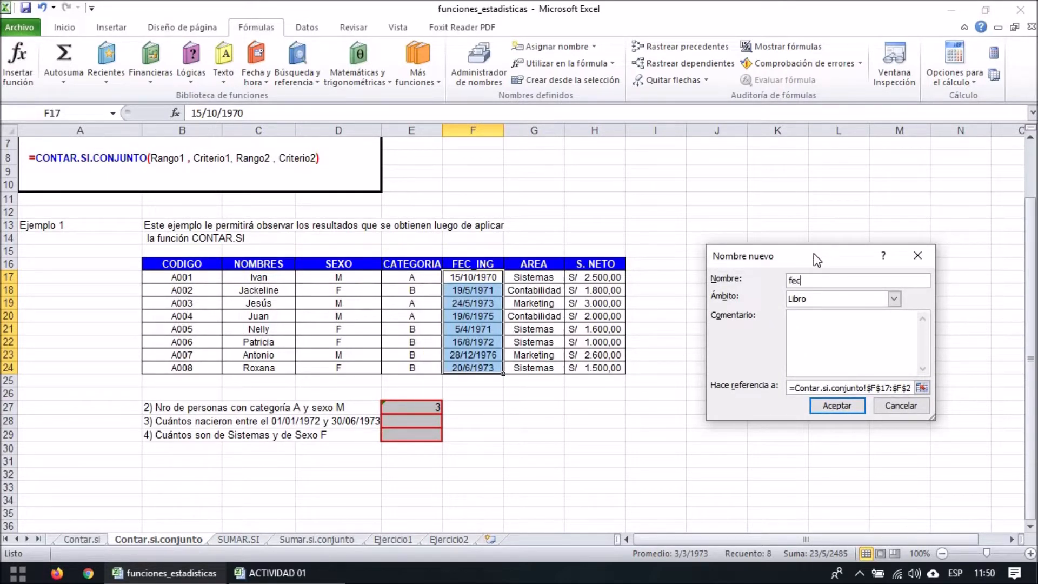
type("fec_ing")
left_click(837, 405)
left_click(477, 435)
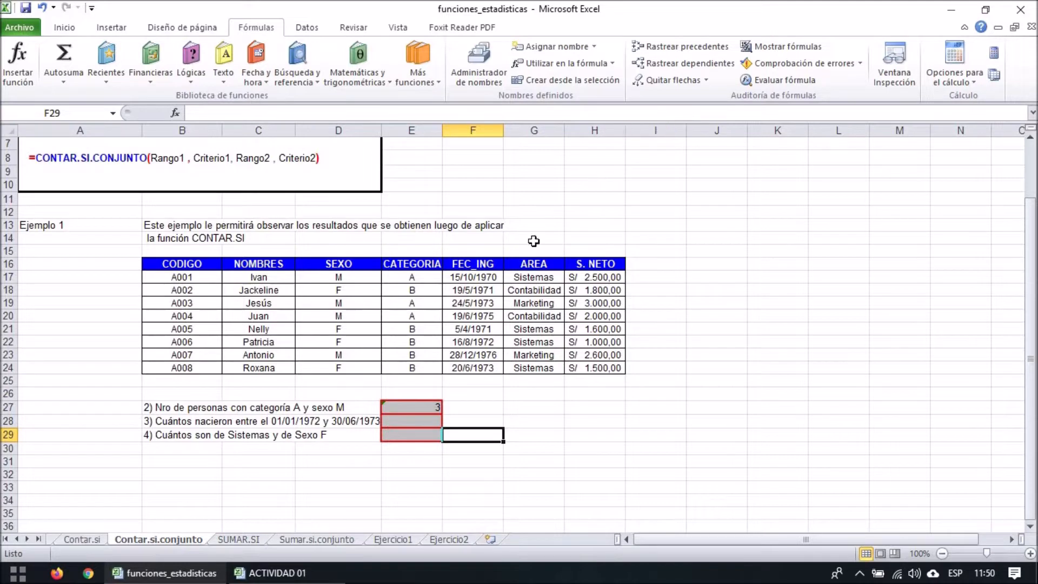
Step: Replace "nacieron" with "ingresaron" in question 3 in cell B28 and widen column D so the question fits before column E
left_click(163, 420)
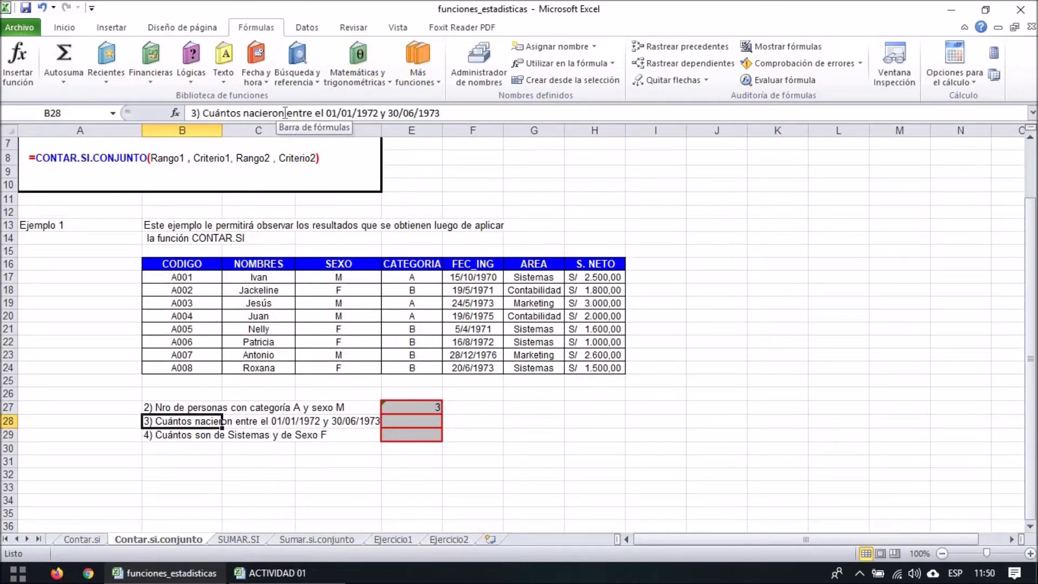
left_click_drag(285, 112, 242, 113)
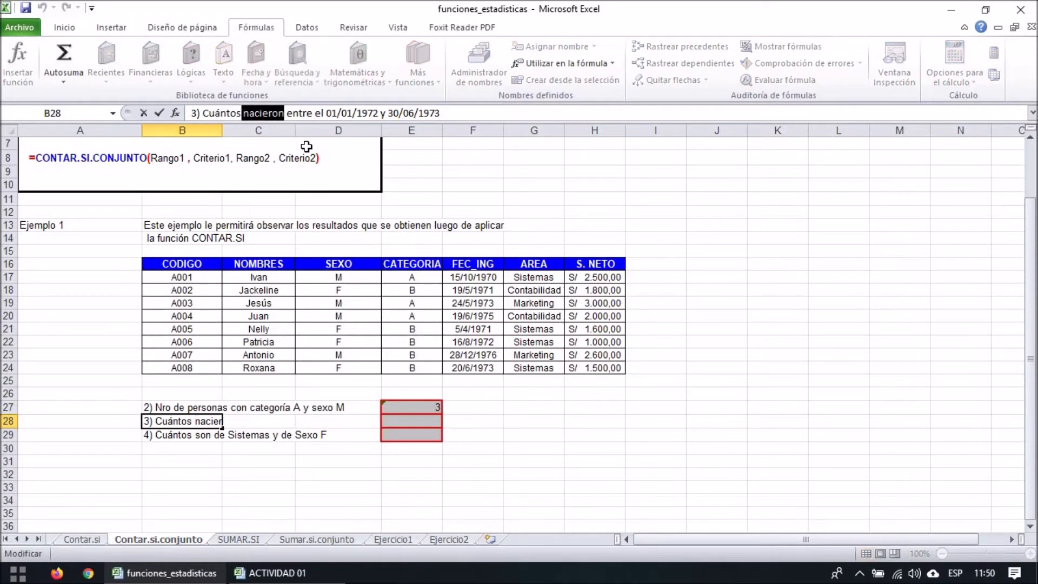
type("ingresaron")
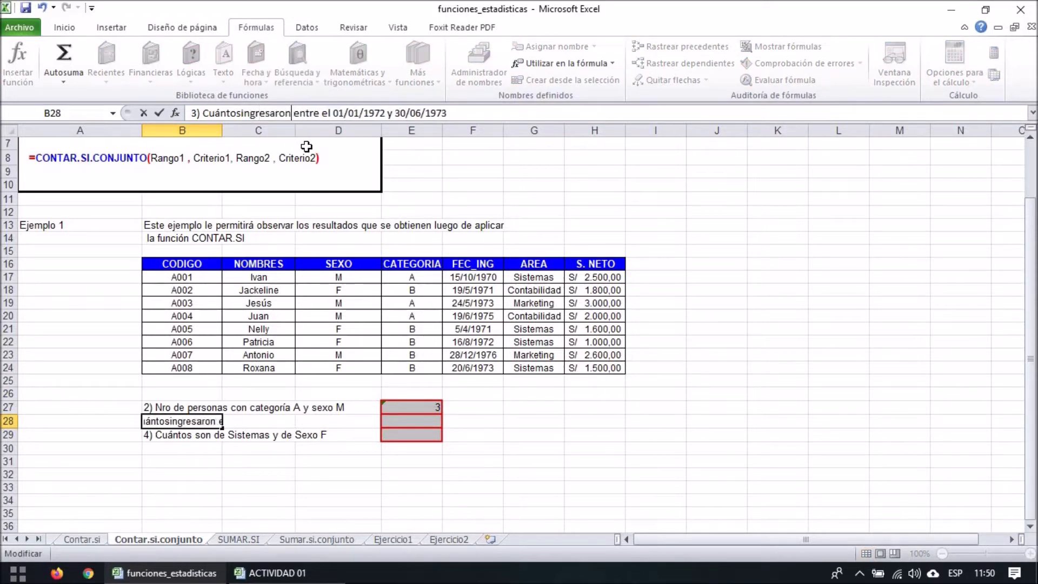
left_click(239, 113)
key("Return")
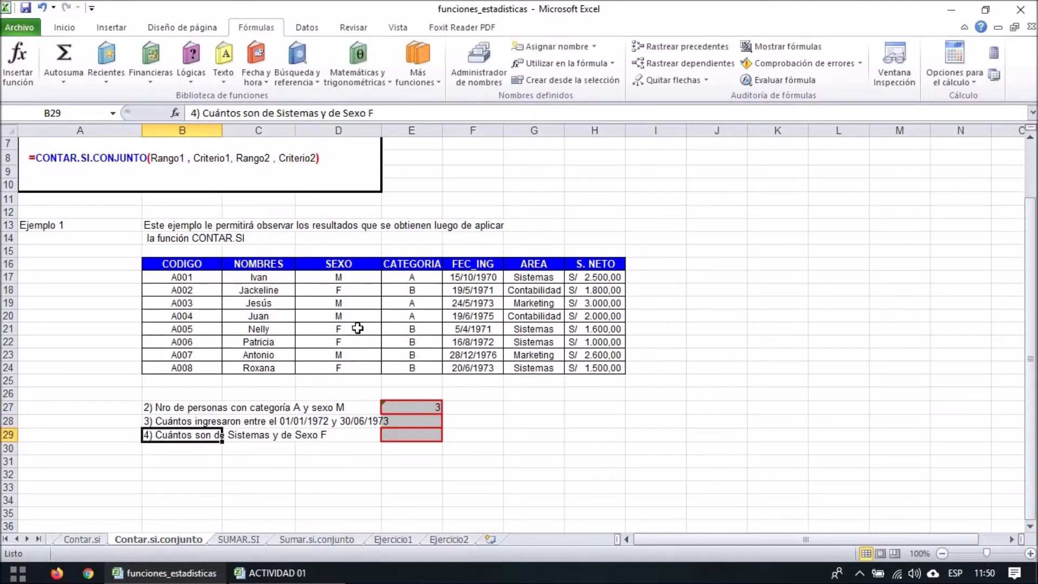
left_click(187, 422)
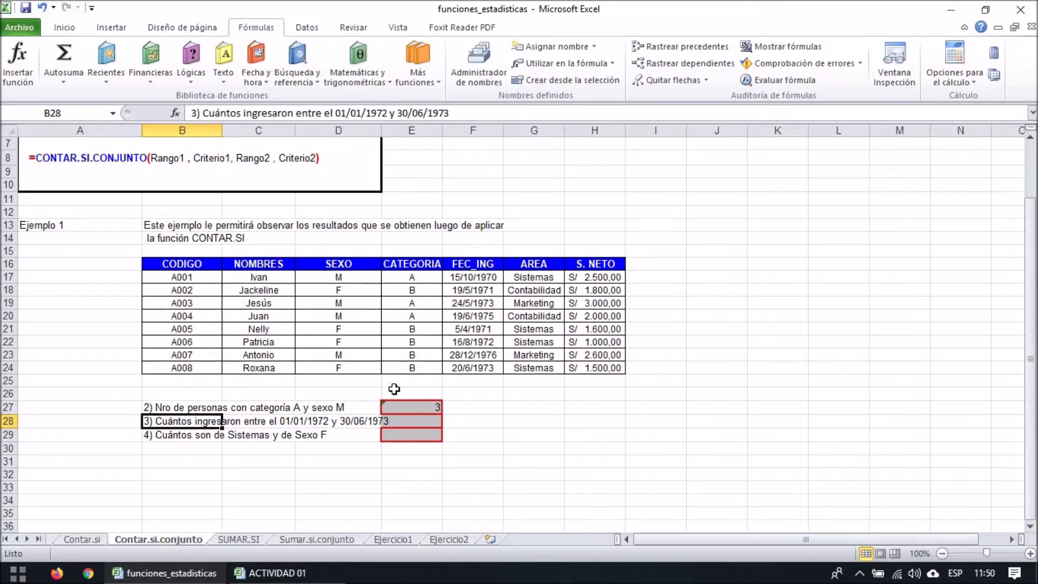
left_click_drag(382, 131, 397, 130)
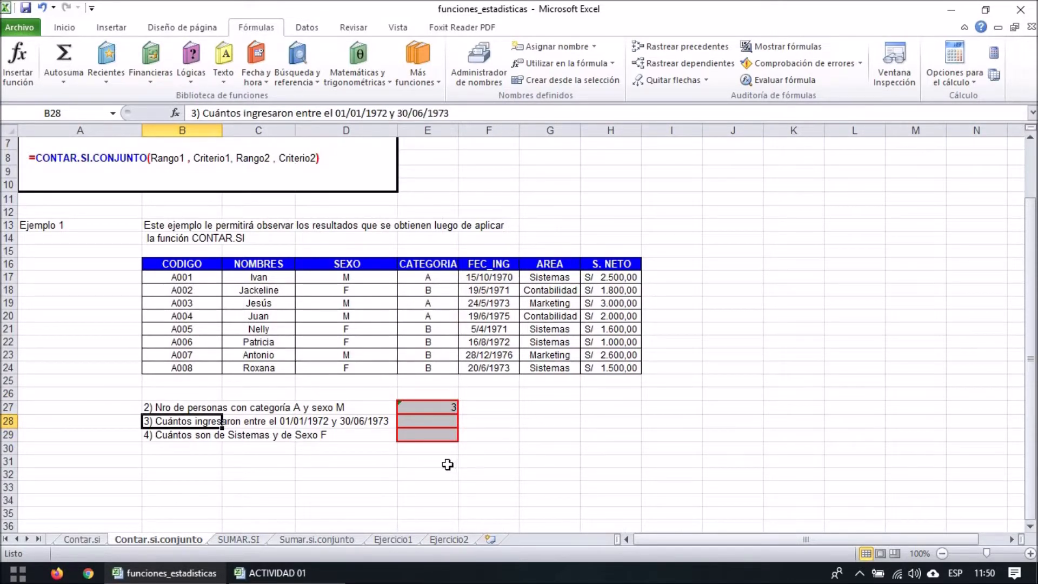
Step: Clear all dates from the FEC_ING column, cells F17 to F24
left_click_drag(489, 277, 493, 368)
key("Delete")
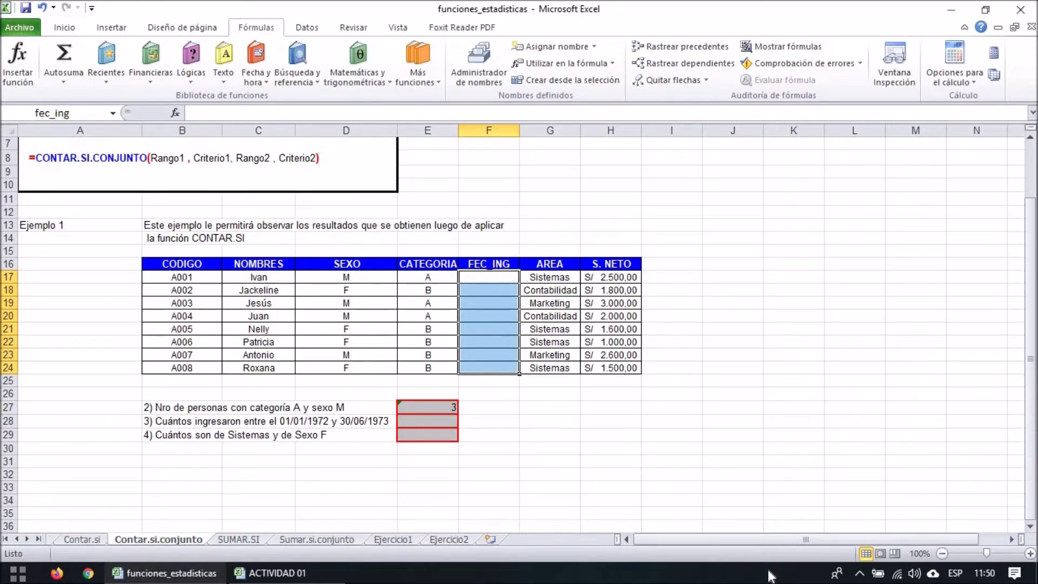
left_click(557, 494)
Step: Start a CONTAR.SI.CONJUNTO formula in cell E28 with the range fec_ing and the first criterion ">=01/01/1972"
left_click(430, 419)
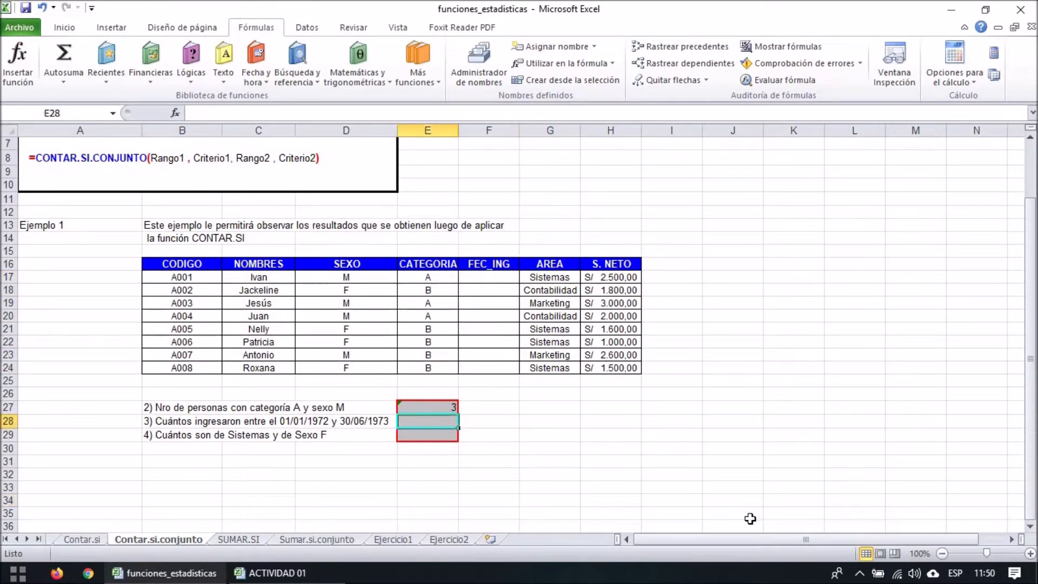
type("=contar.si.")
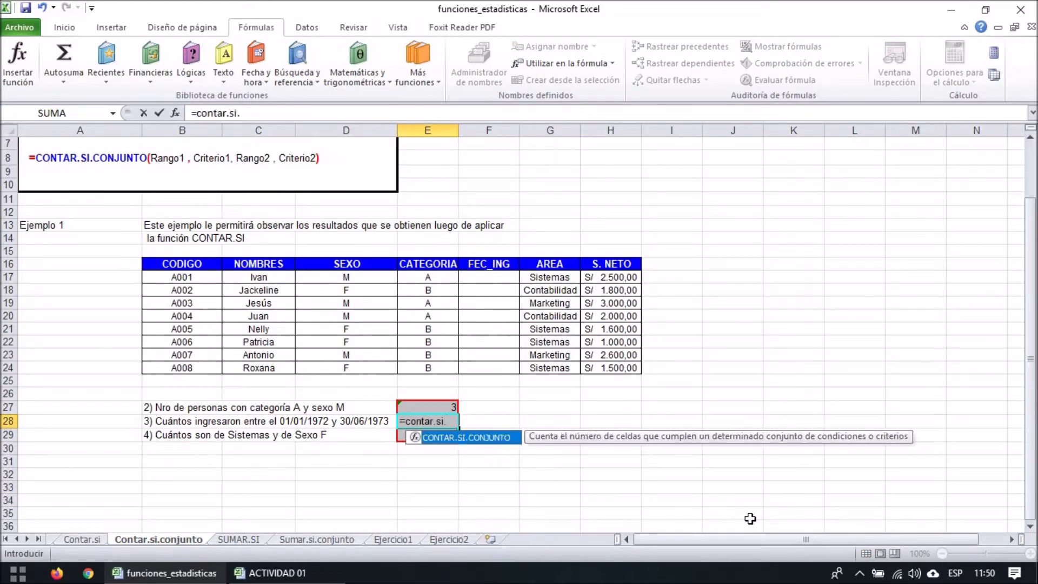
double_click(498, 437)
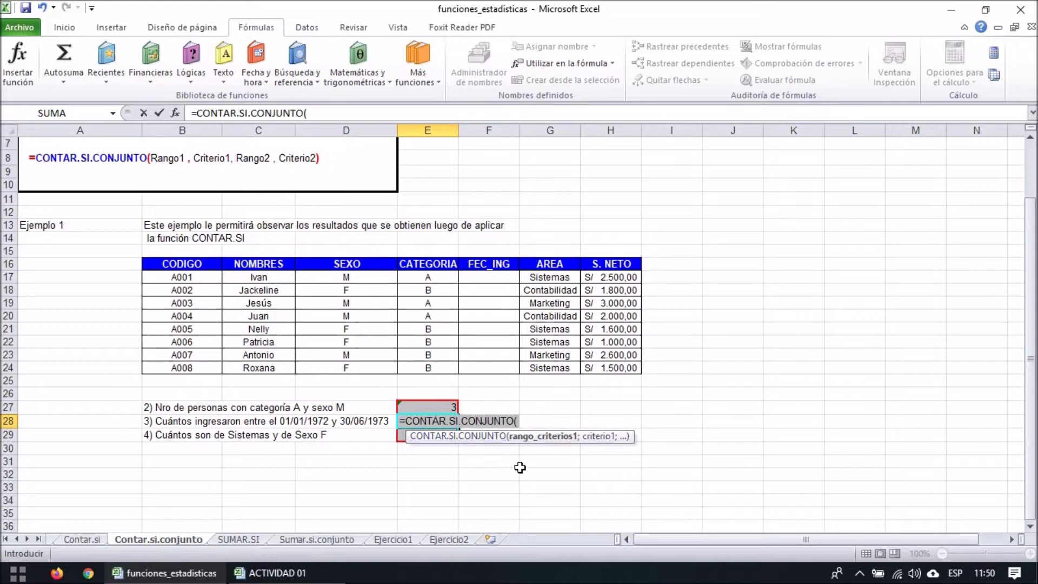
left_click_drag(491, 278, 495, 369)
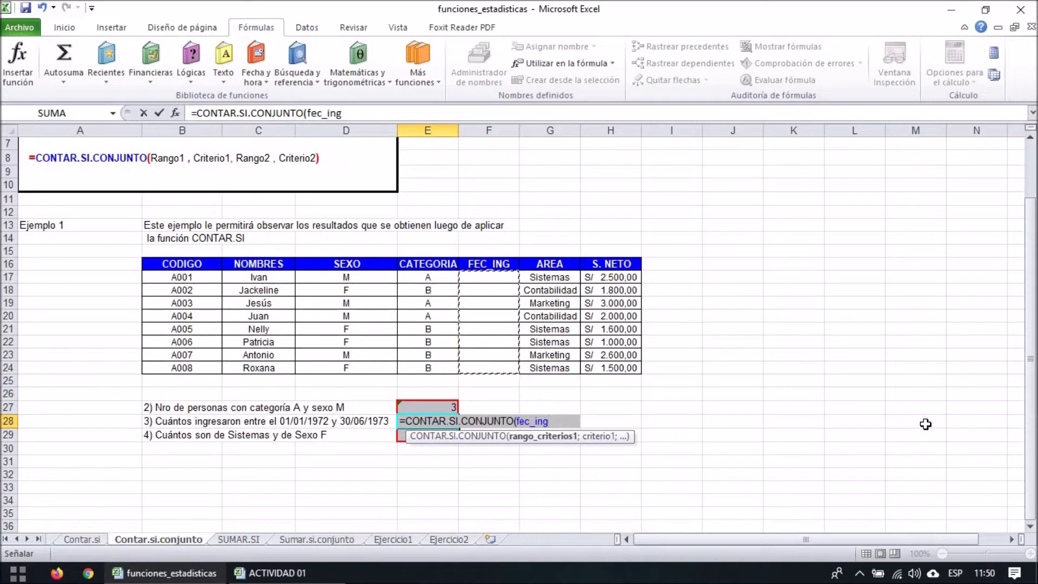
type(";\">=")
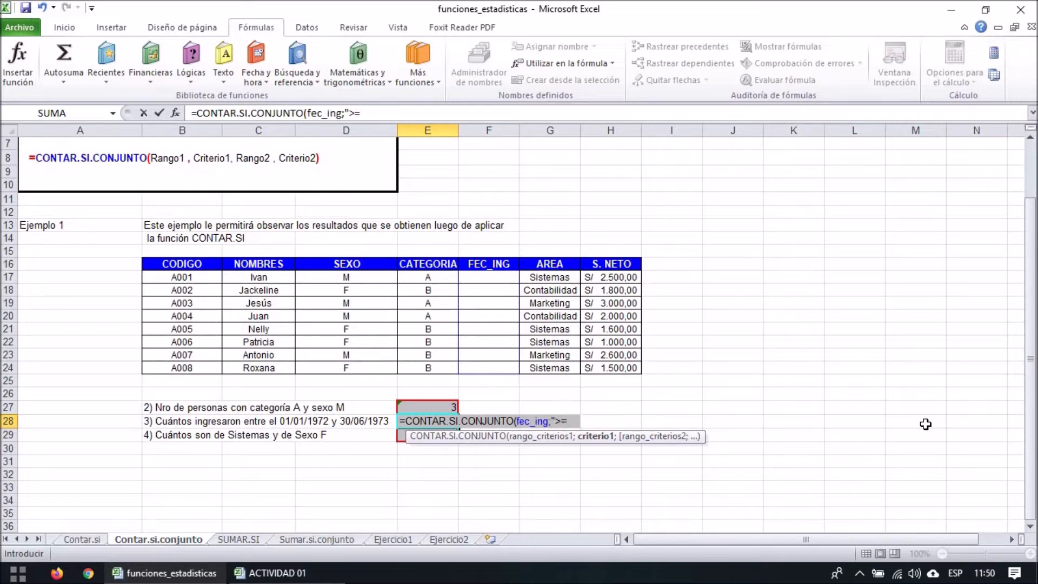
type("01/")
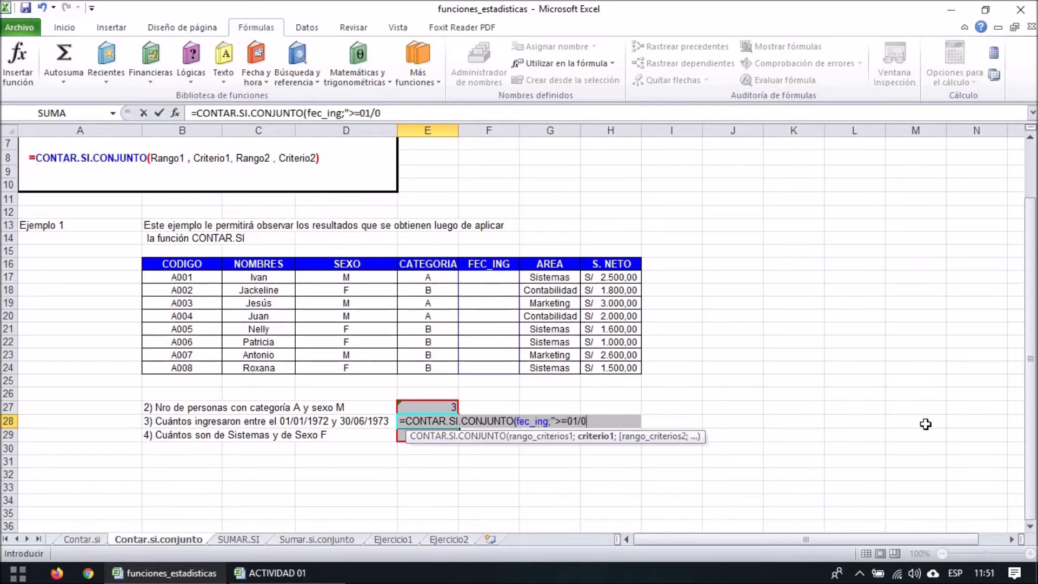
type("01/1972\";")
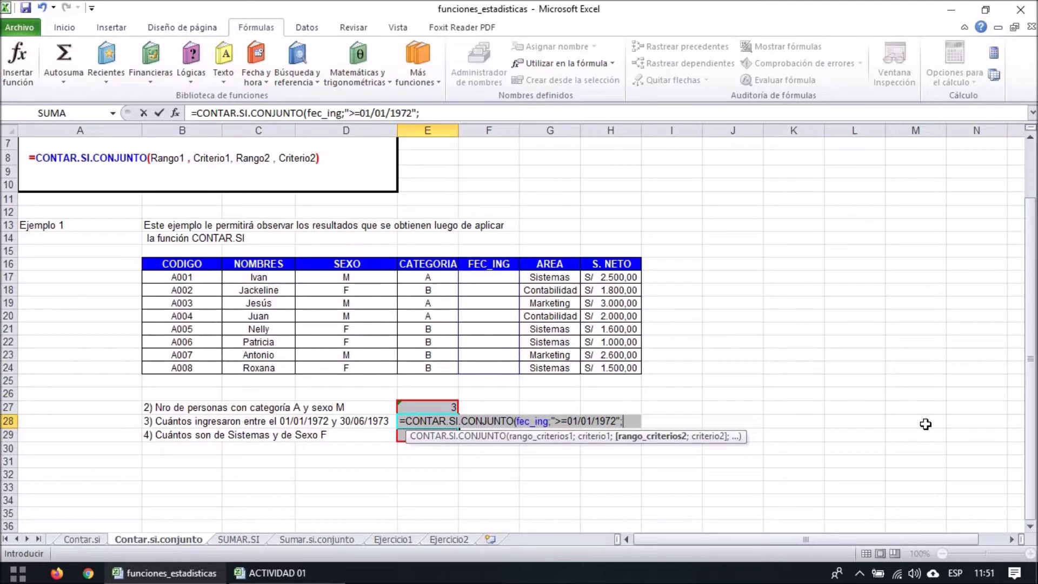
Step: Complete the formula in cell E28 with fec_ing as the second range and the criterion "<=30/06/1973"
type("fec")
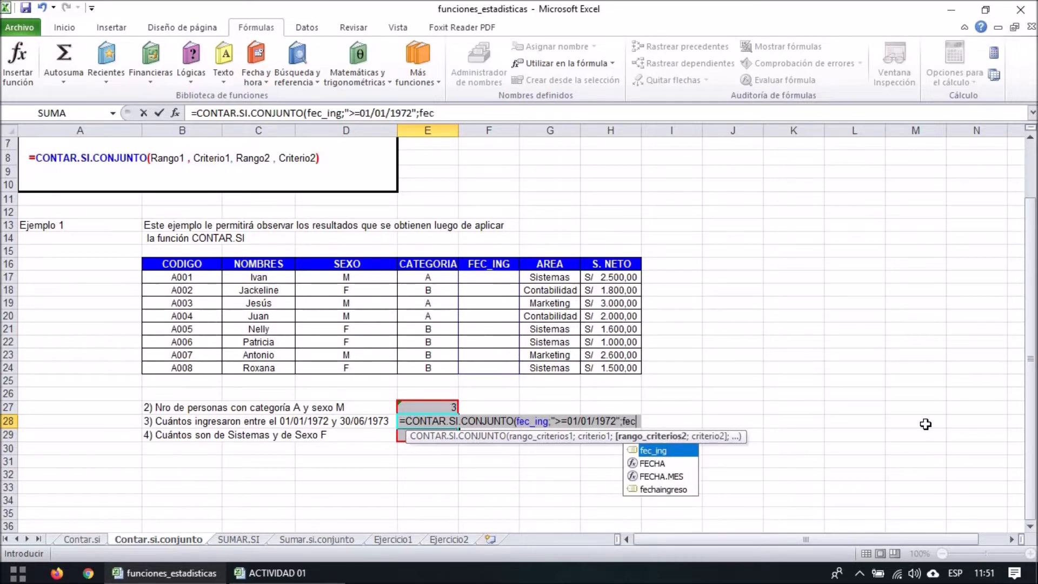
type("h")
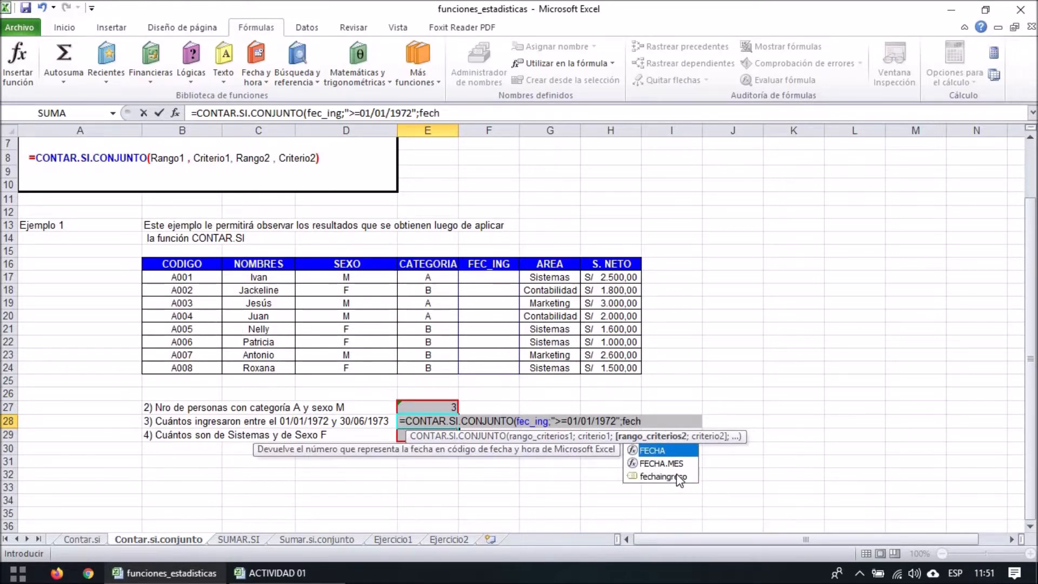
key("BackSpace")
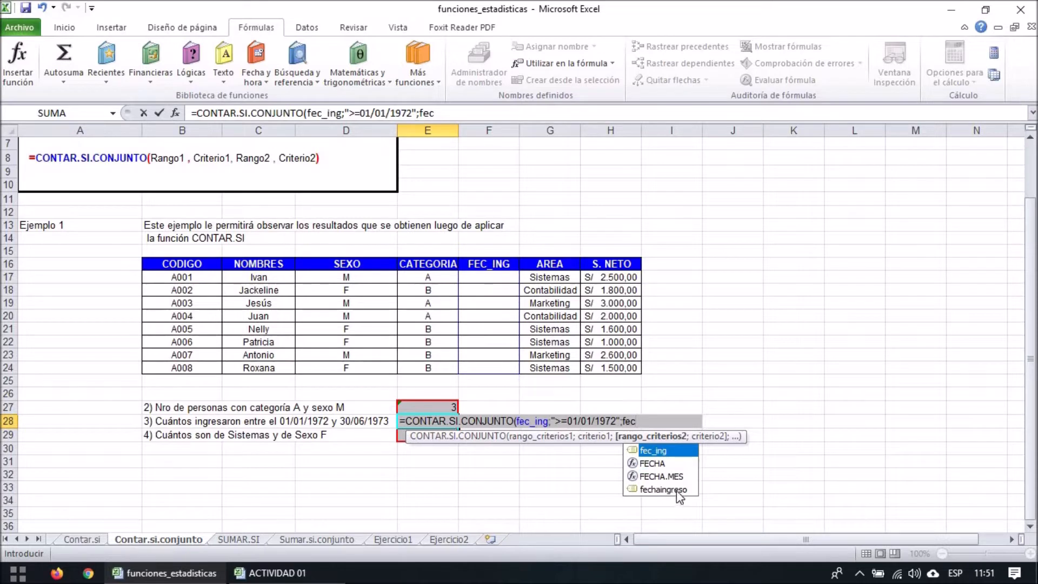
left_click(676, 491)
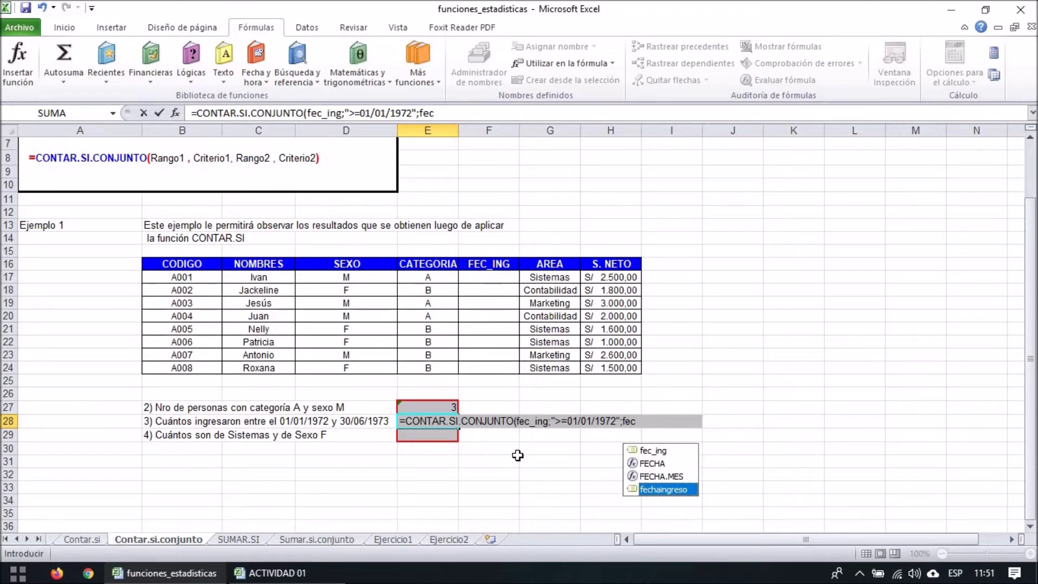
left_click(637, 449)
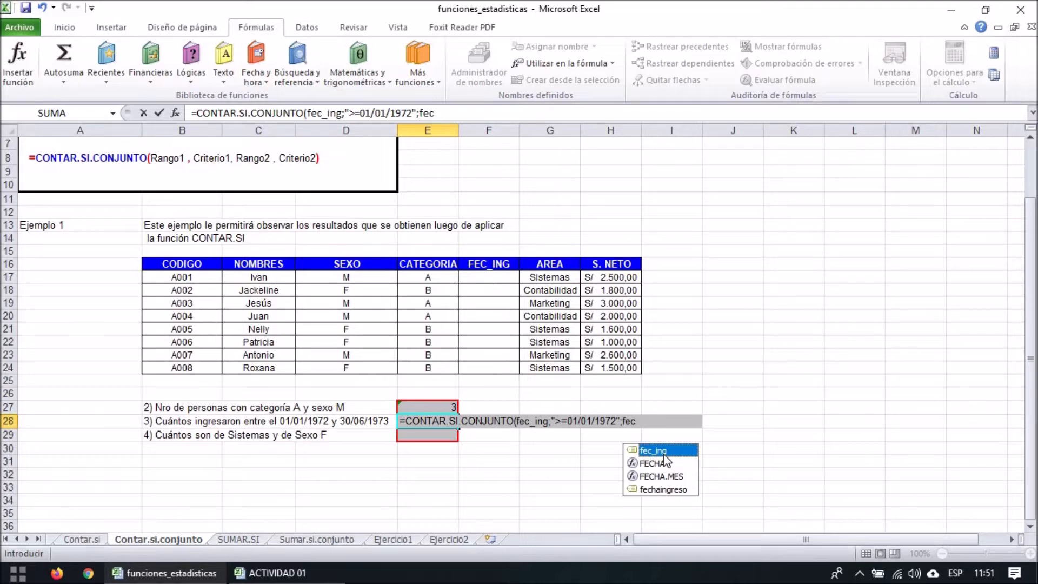
double_click(663, 453)
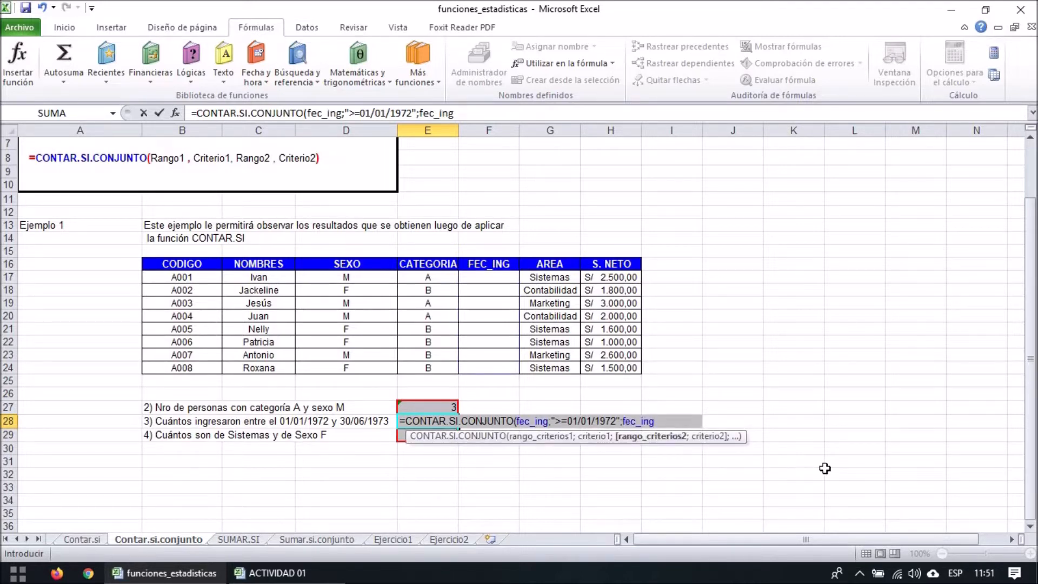
type(";\"<")
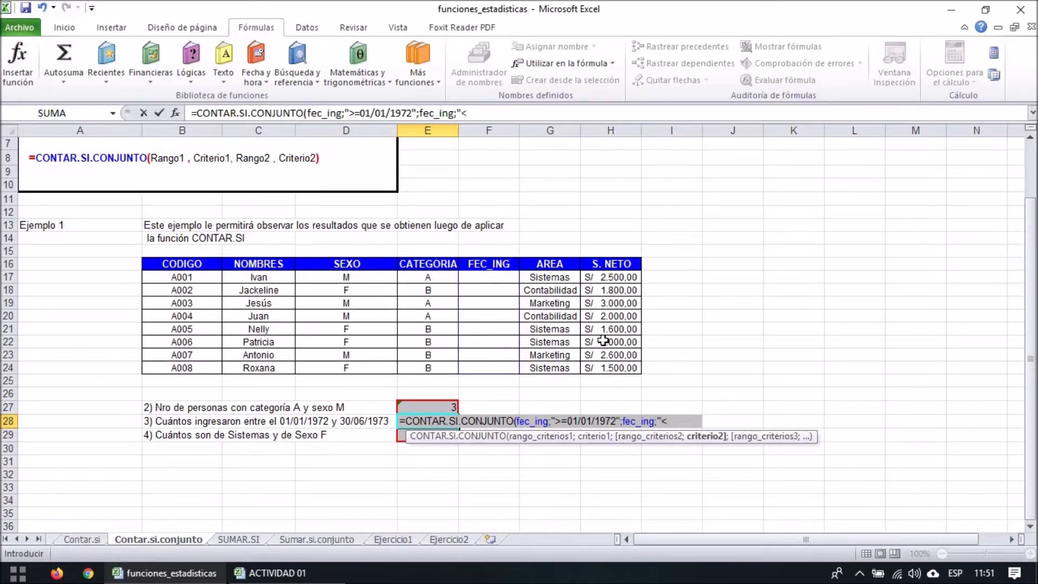
type("=30/06/")
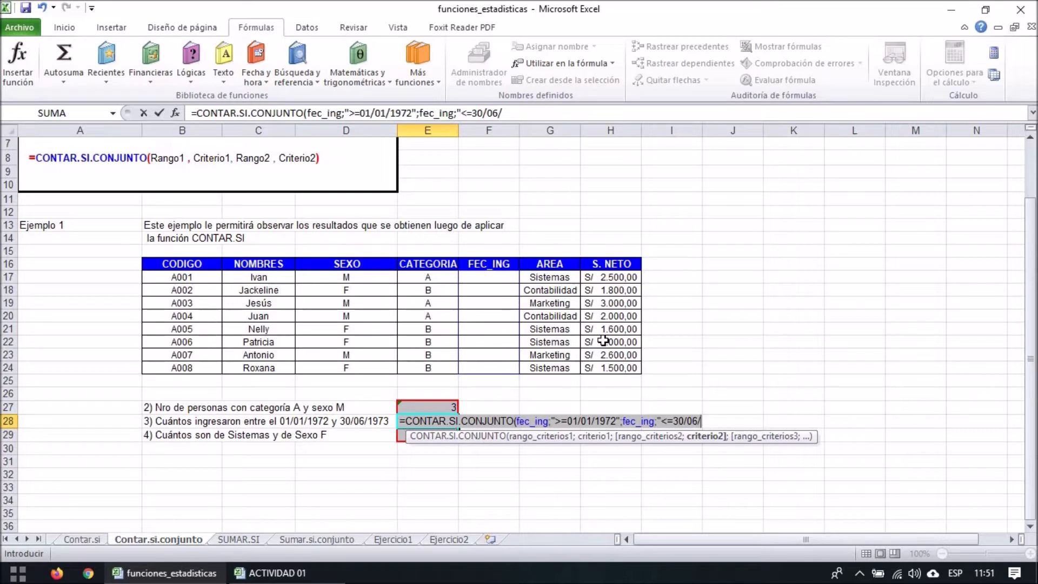
type("1973")
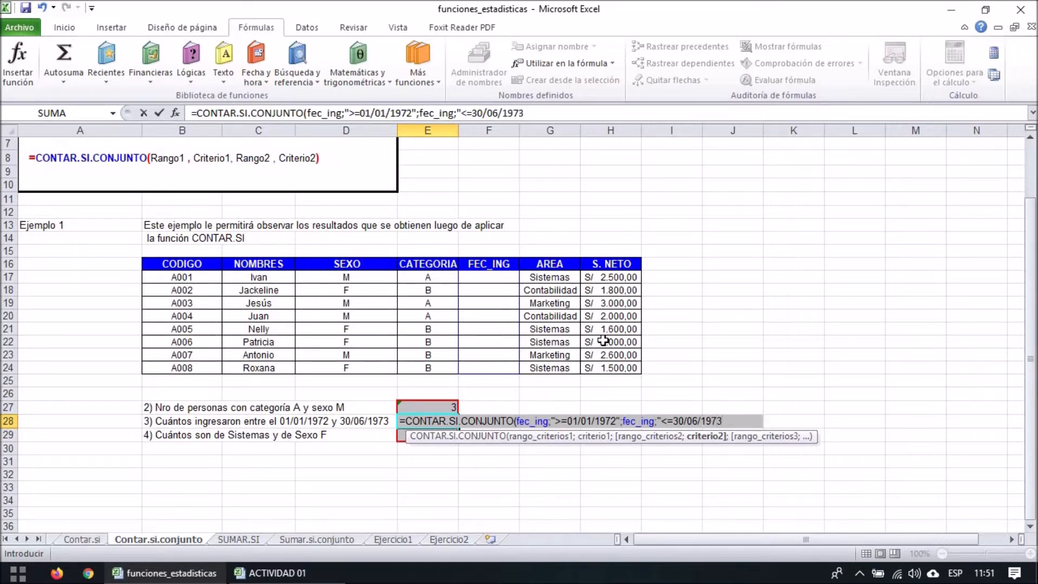
type("\")")
key("Return")
left_click(415, 419)
Step: Enter the FEC_ING dates 17/04/98 for record A001 in cell F17 and 15/02/73 for record A002 in cell F18
left_click(499, 275)
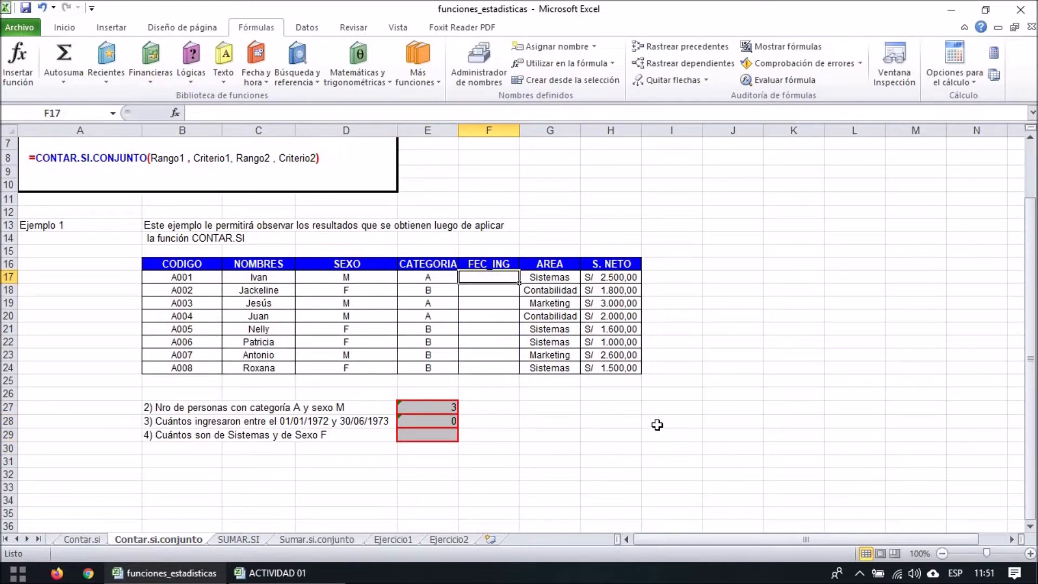
type("17/04/")
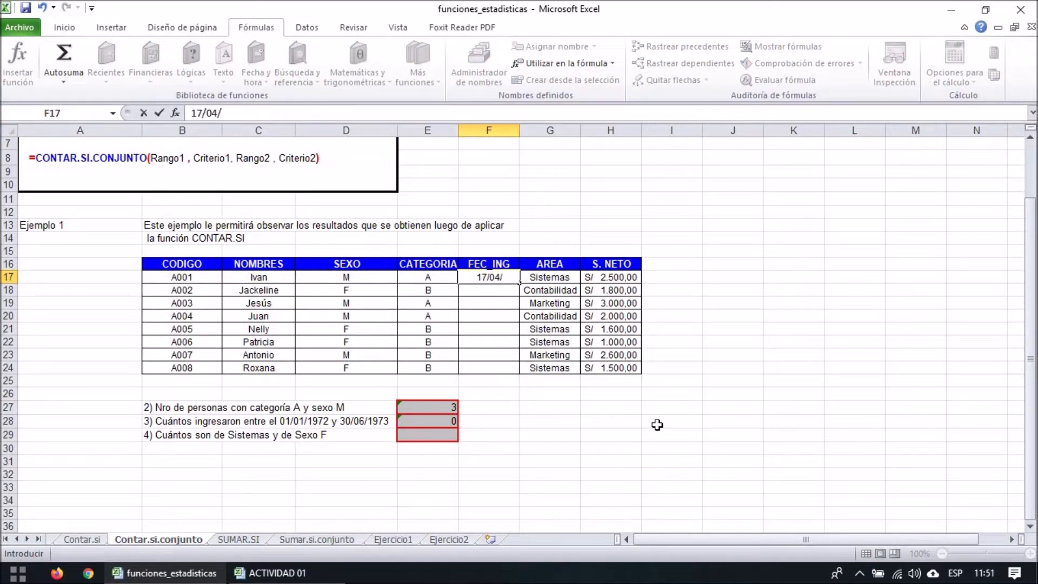
type("98")
key("Return")
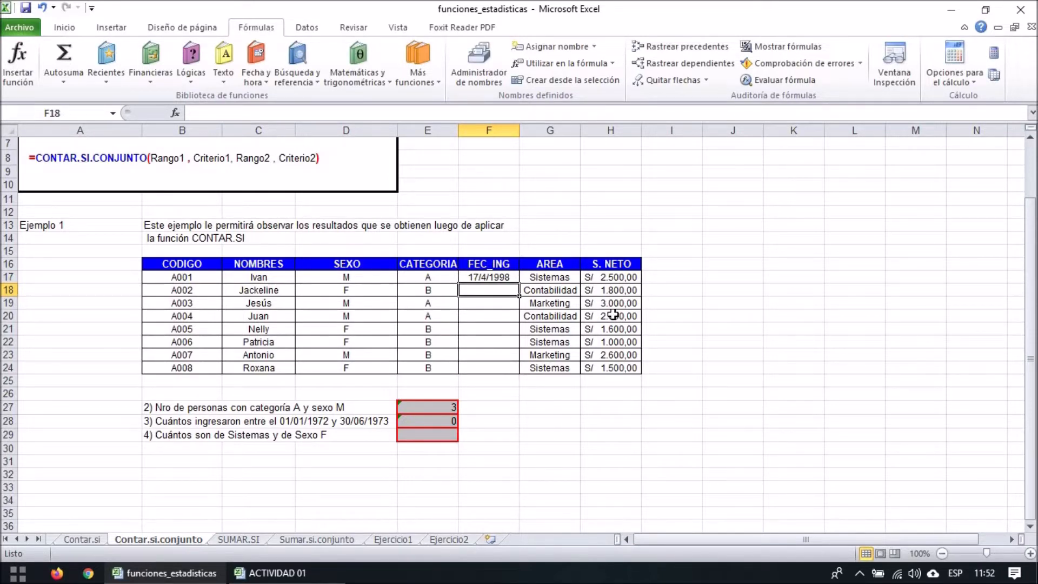
type("15/0")
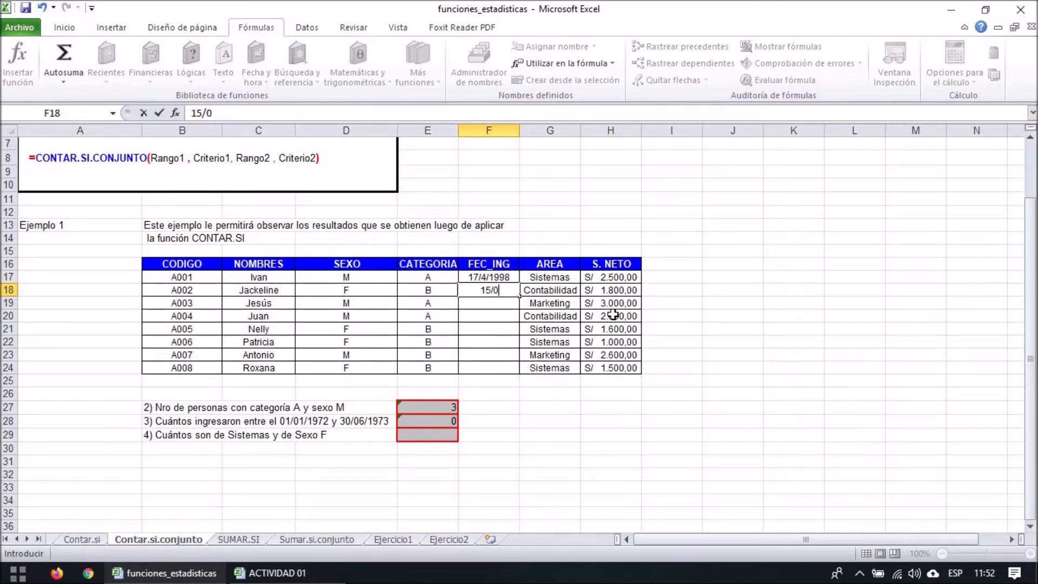
type("2/73")
key("Return")
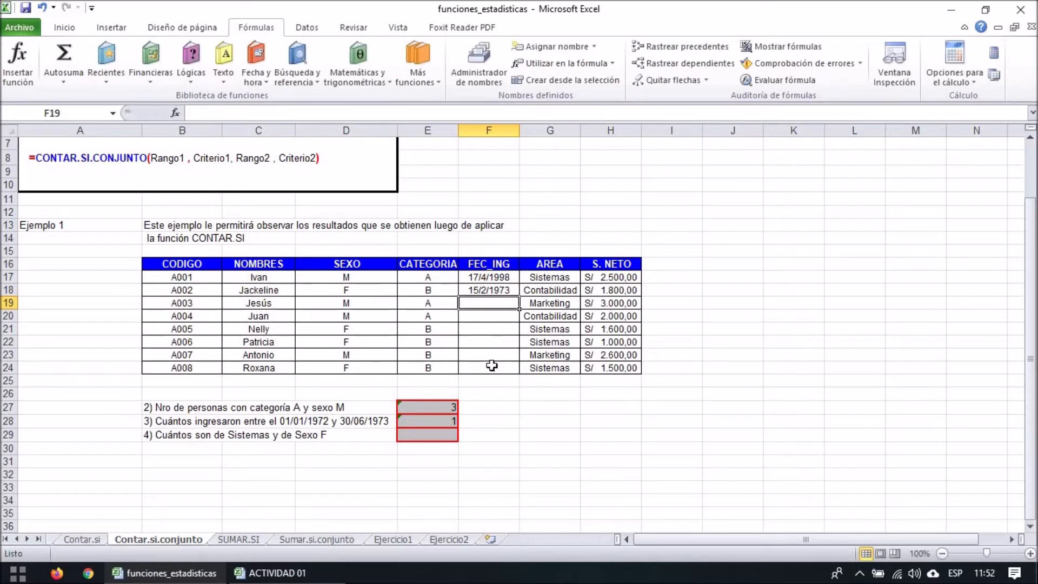
Step: Check how the count in cell E28 responds to the two entered dates
left_click(428, 419)
left_click(472, 432)
left_click(446, 424)
left_click(480, 426)
left_click(438, 423)
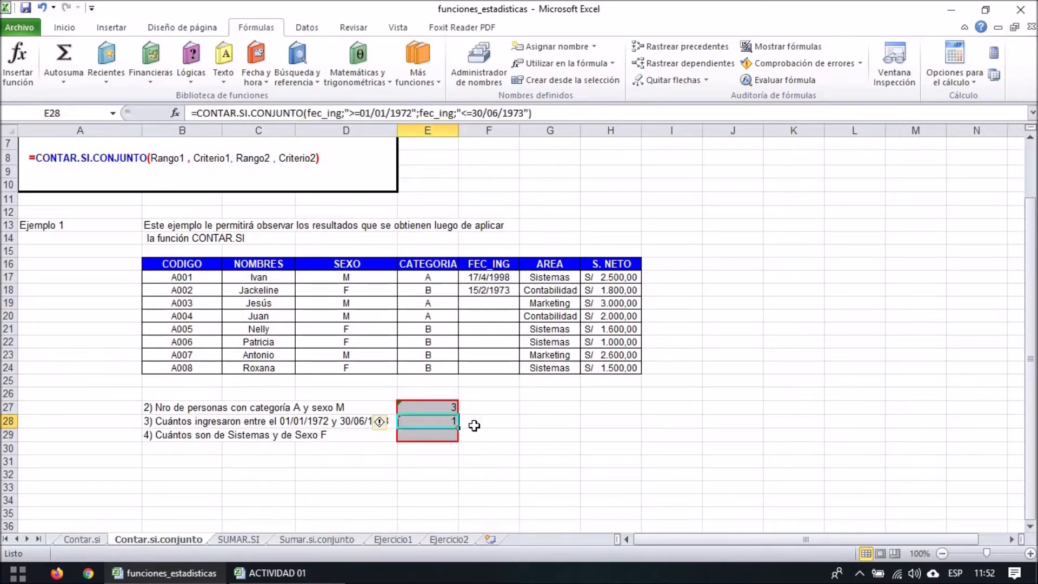
Step: Compare the date-range formula in cell E28 with the FEC_ING entries in the table
left_click(474, 425)
left_click(436, 421)
left_click(502, 421)
left_click(437, 421)
left_click(523, 419)
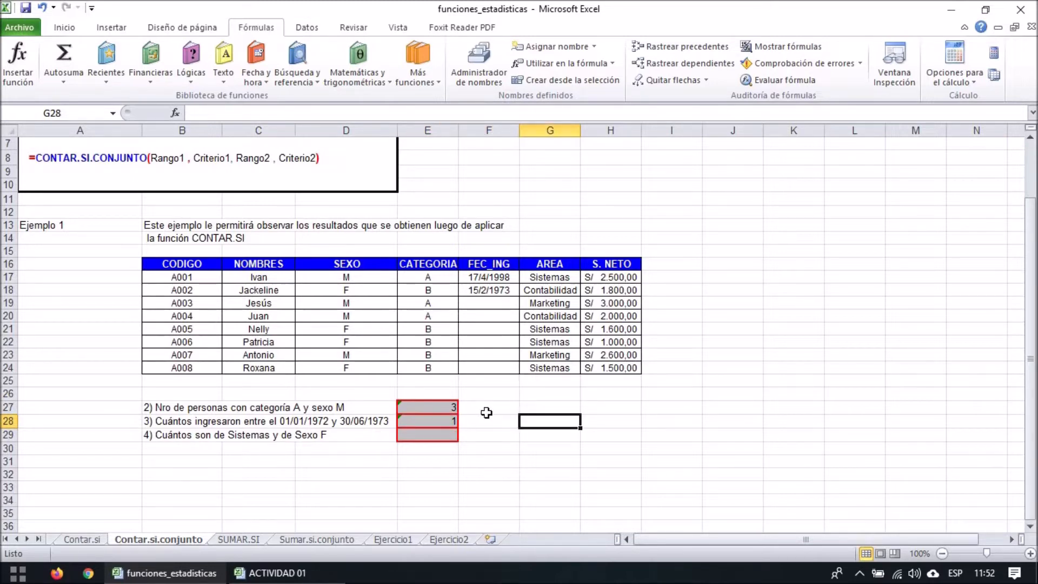
left_click(494, 301)
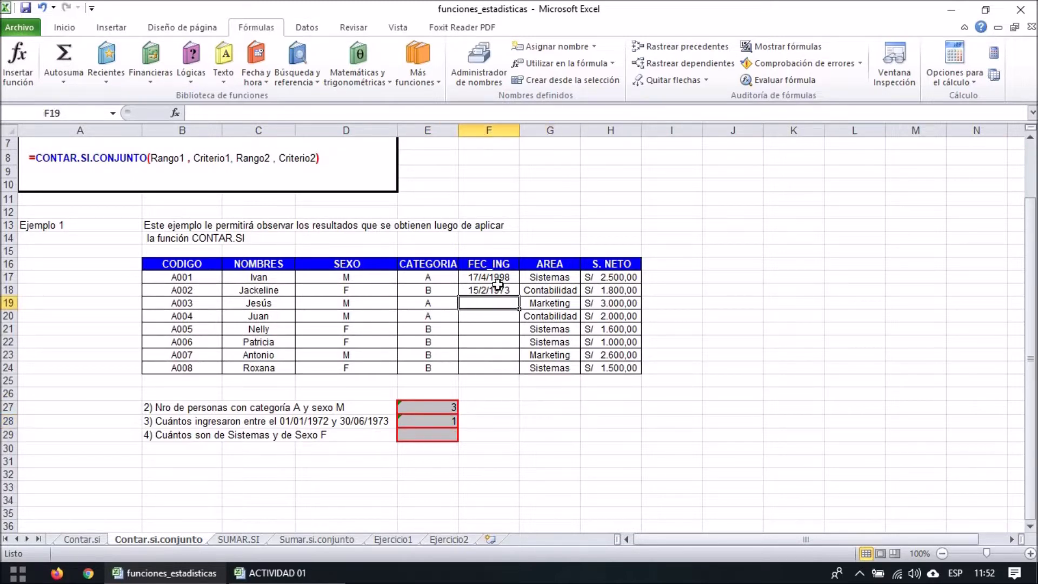
left_click(453, 420)
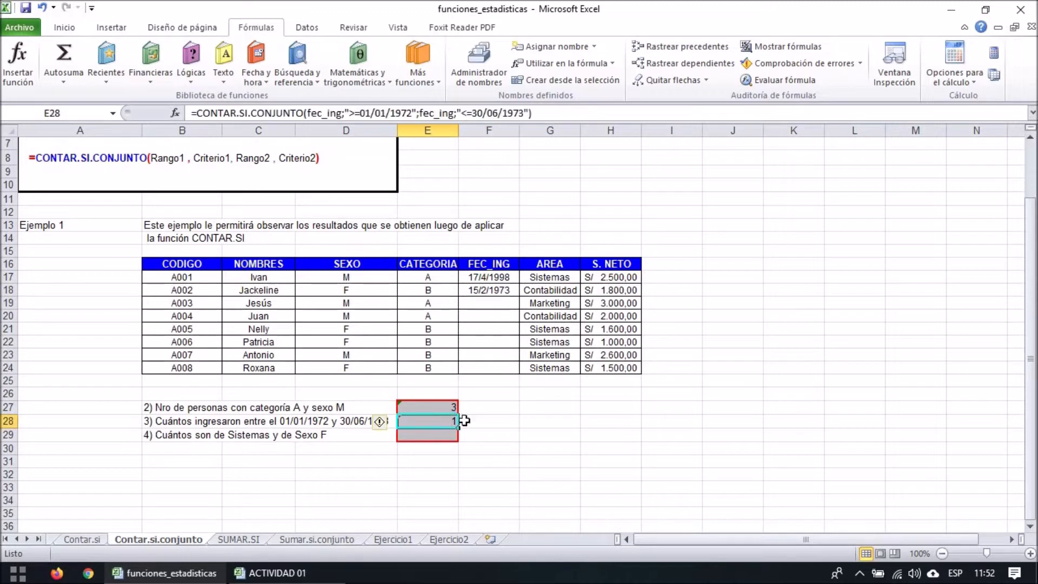
left_click(497, 301)
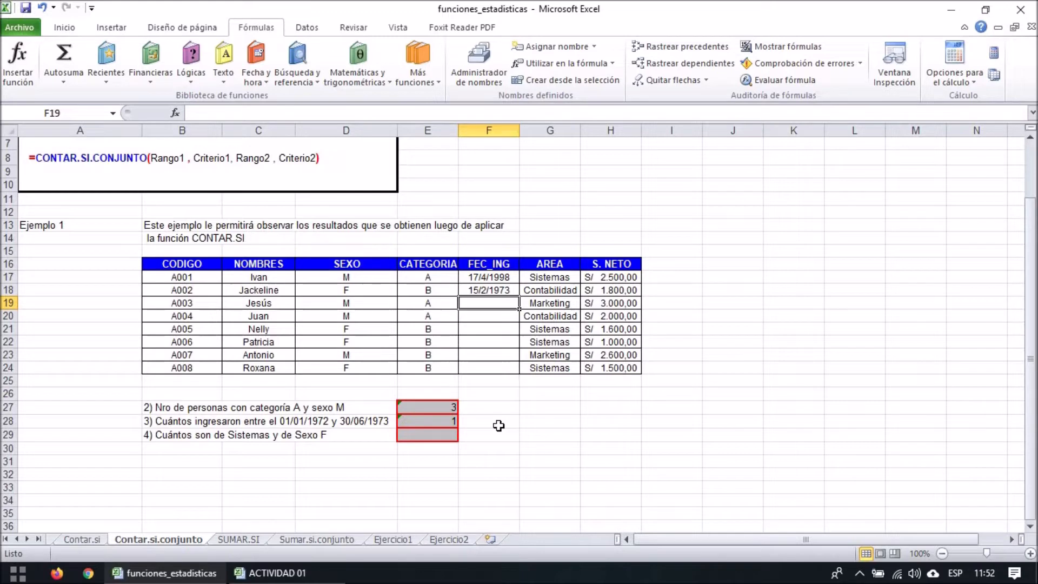
left_click(433, 420)
left_click(576, 439)
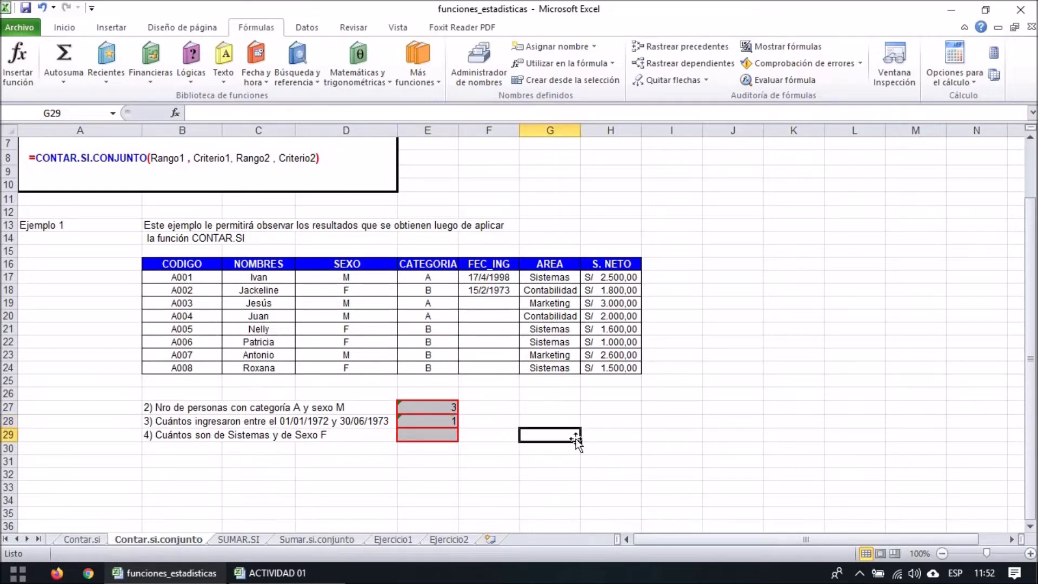
left_click(440, 421)
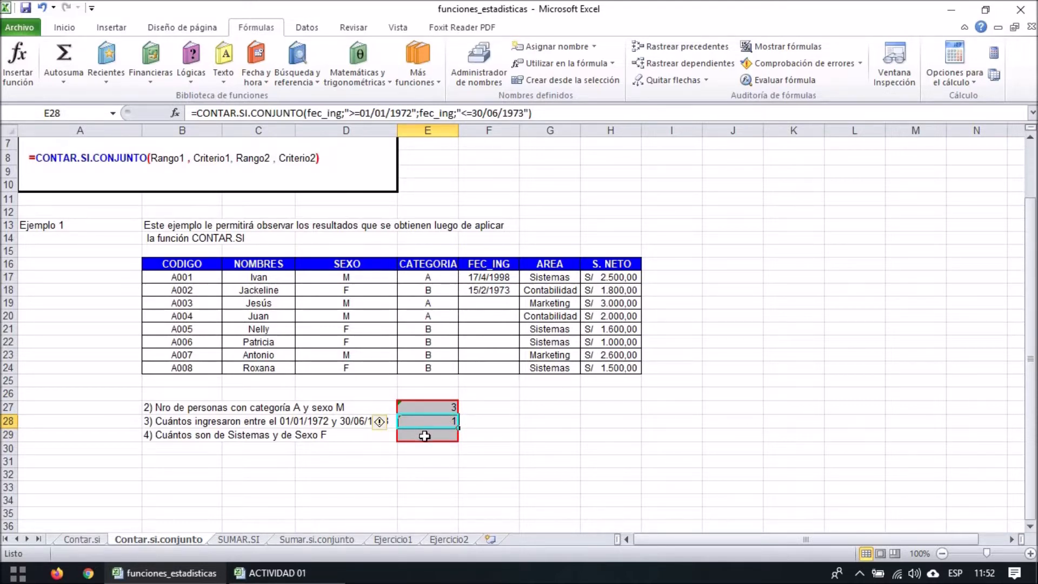
left_click(425, 434)
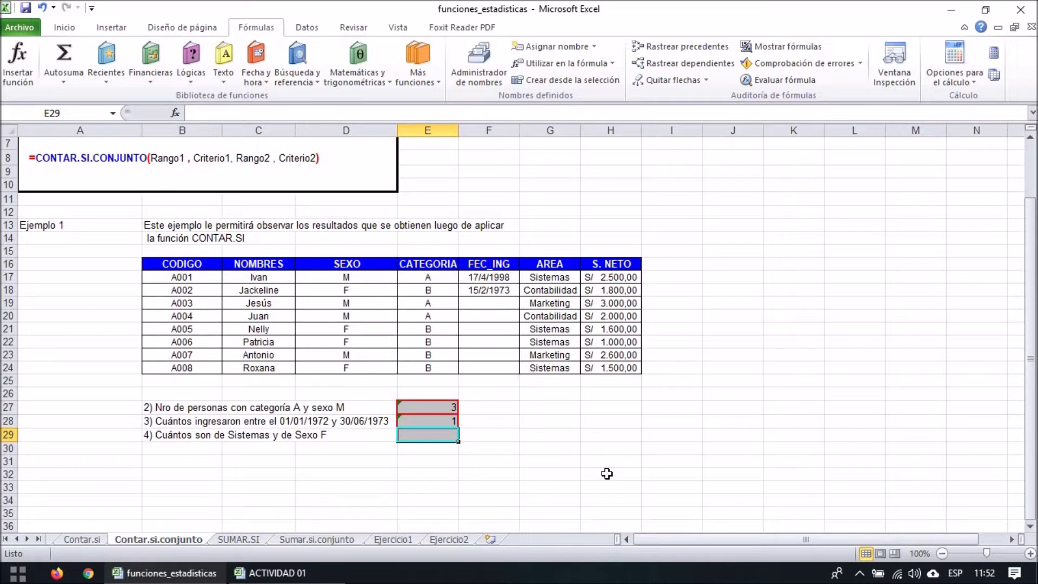
left_click_drag(366, 278, 366, 369)
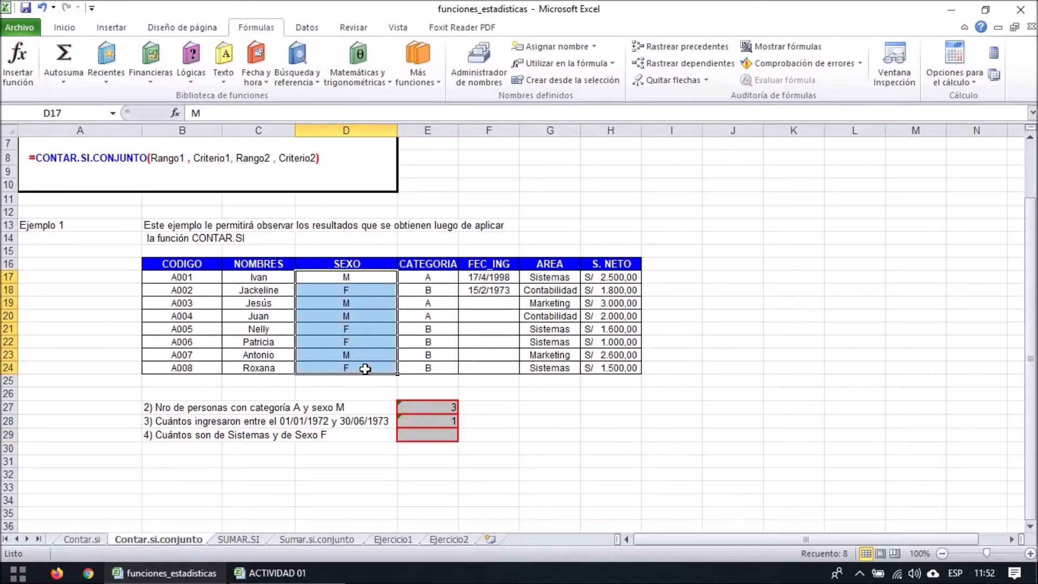
right_click(366, 368)
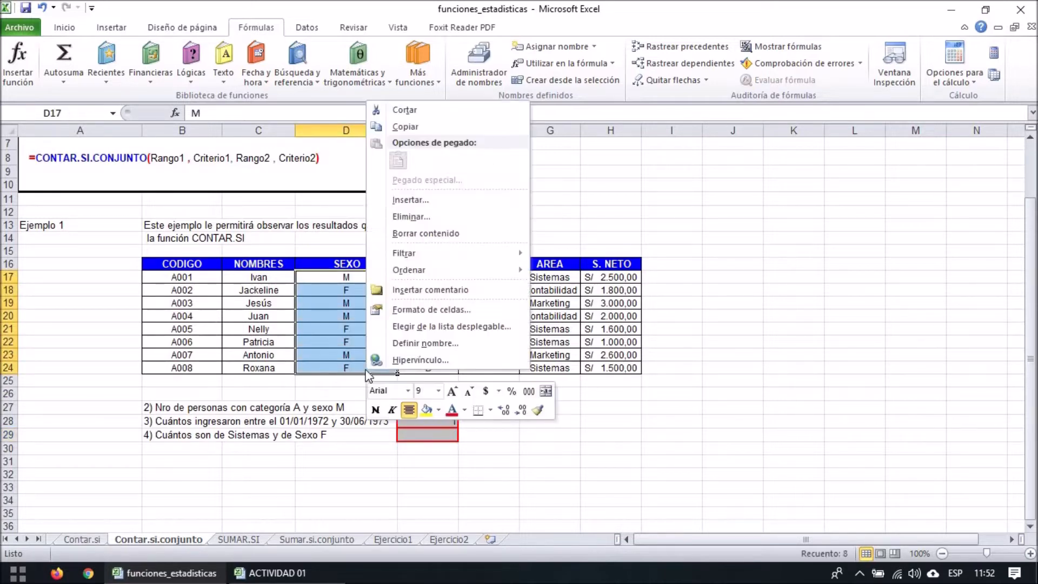
left_click(554, 299)
Step: Define the name area for the AREA data in cells G17:G24
left_click_drag(550, 276, 556, 365)
right_click(557, 365)
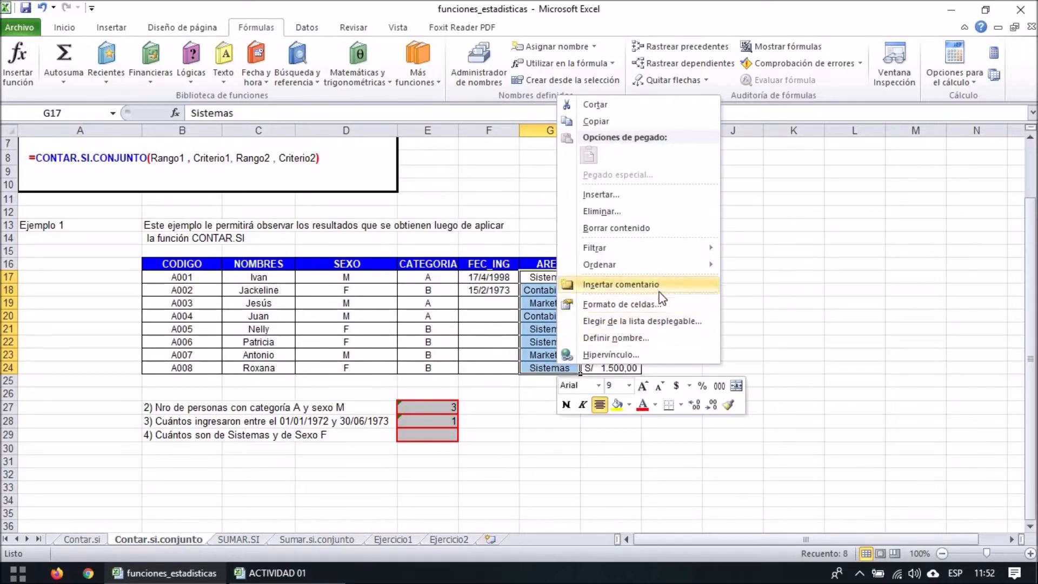
left_click(653, 343)
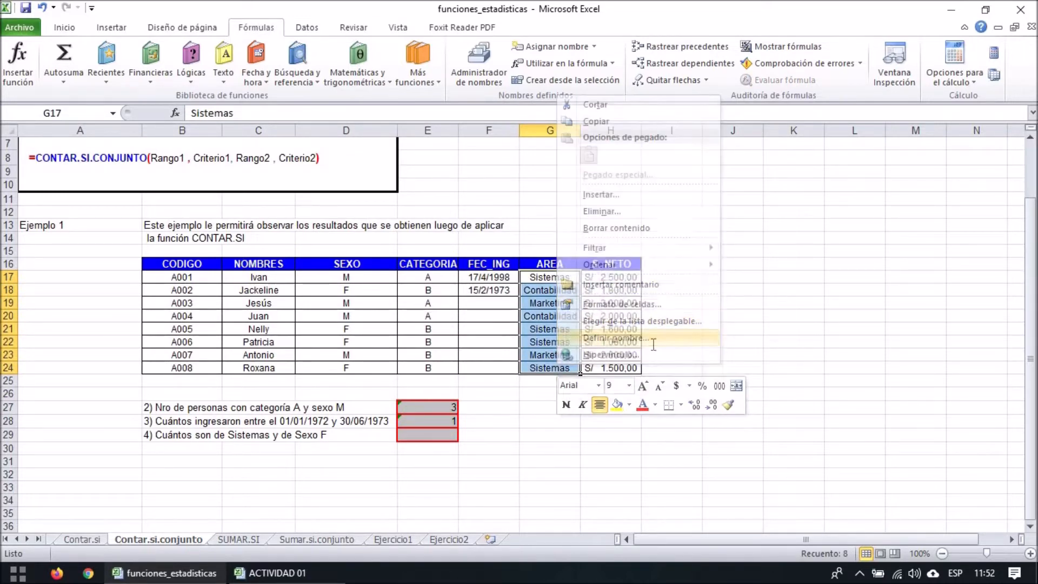
type("area")
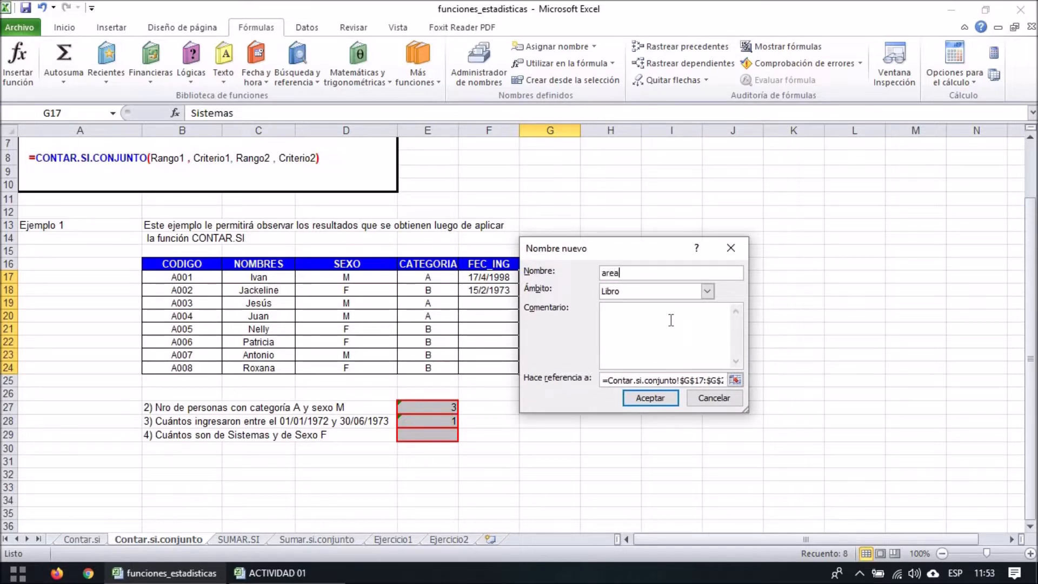
left_click(651, 397)
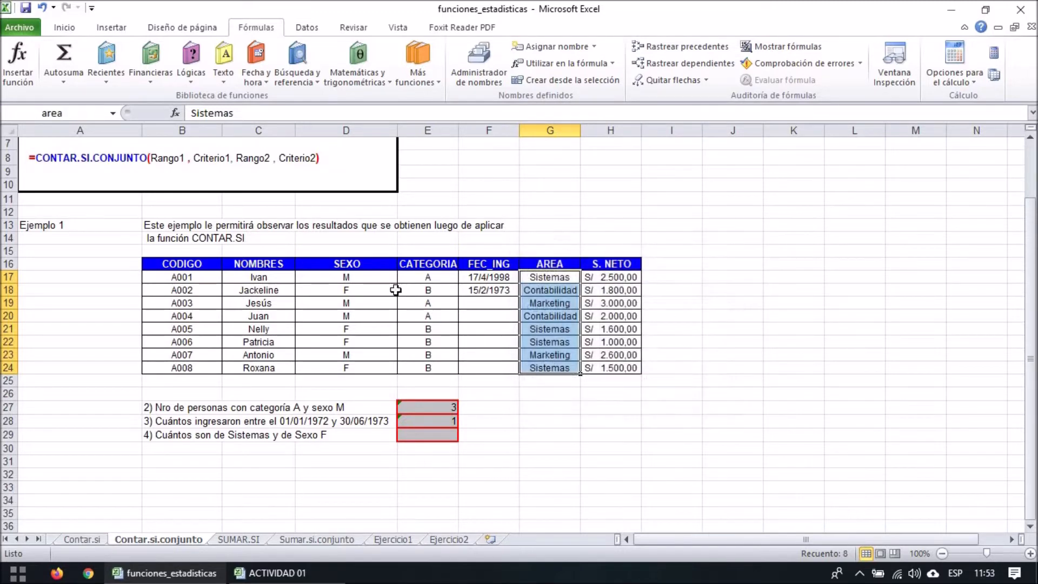
Step: Try to define a workbook-level name for the SEXO data in cells D17:D24
left_click_drag(352, 277, 359, 368)
right_click(359, 367)
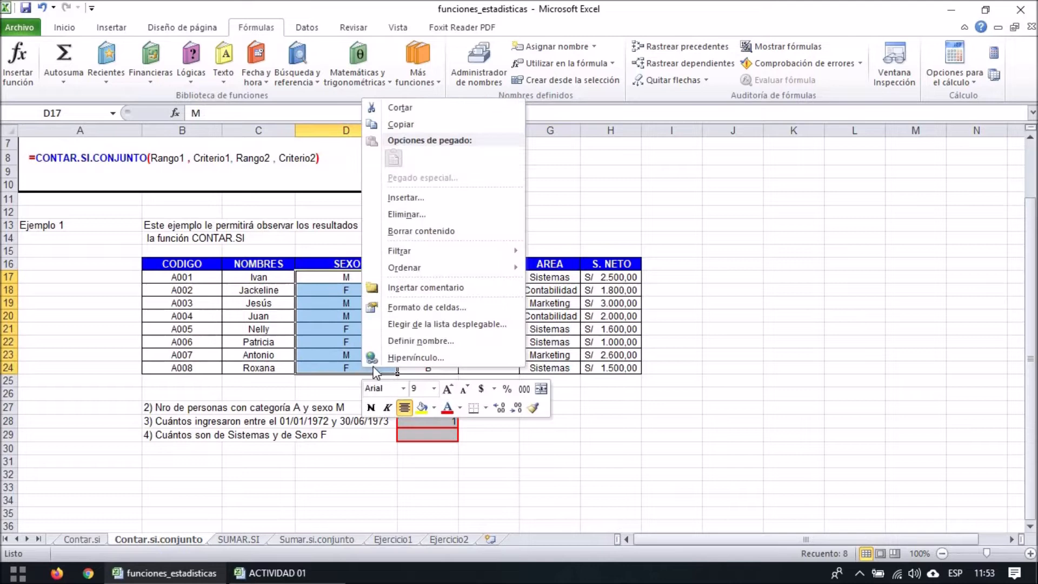
left_click(421, 340)
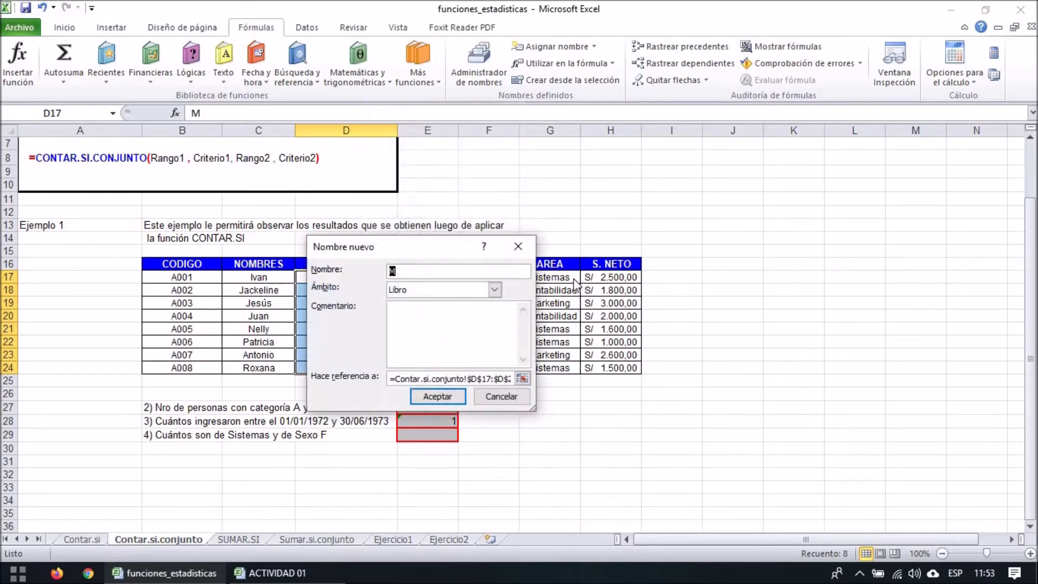
left_click_drag(390, 248, 797, 287)
left_click(844, 435)
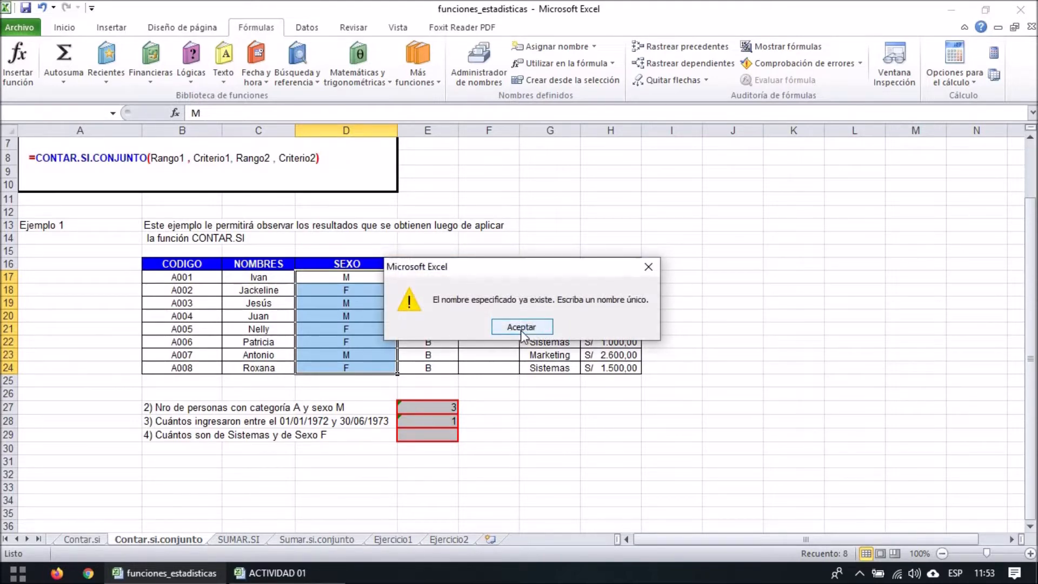
left_click(534, 328)
Step: Examine the scope options available for the new name of the SEXO range
left_click_drag(832, 286, 788, 283)
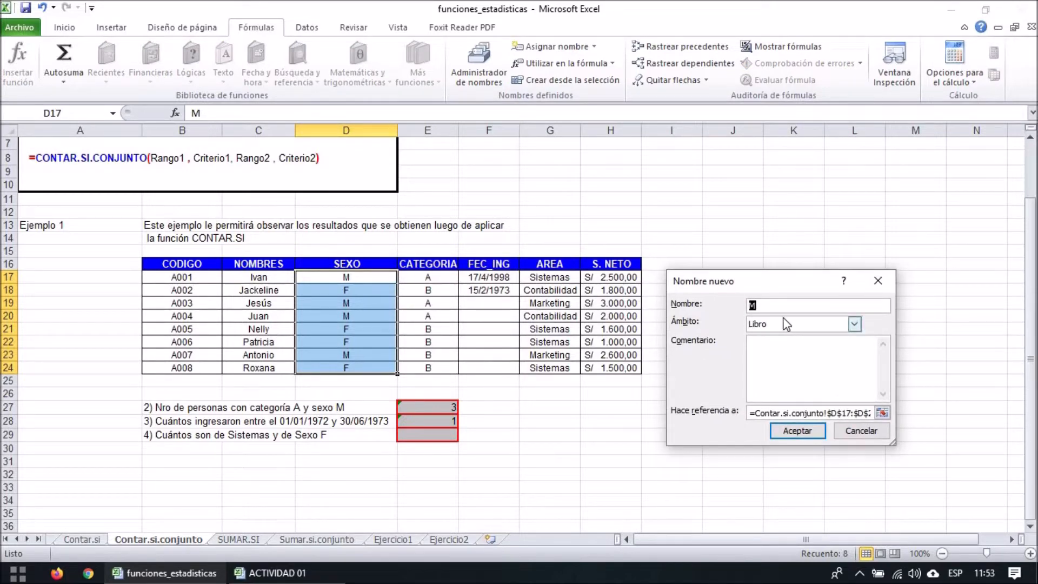
left_click(824, 327)
left_click(811, 329)
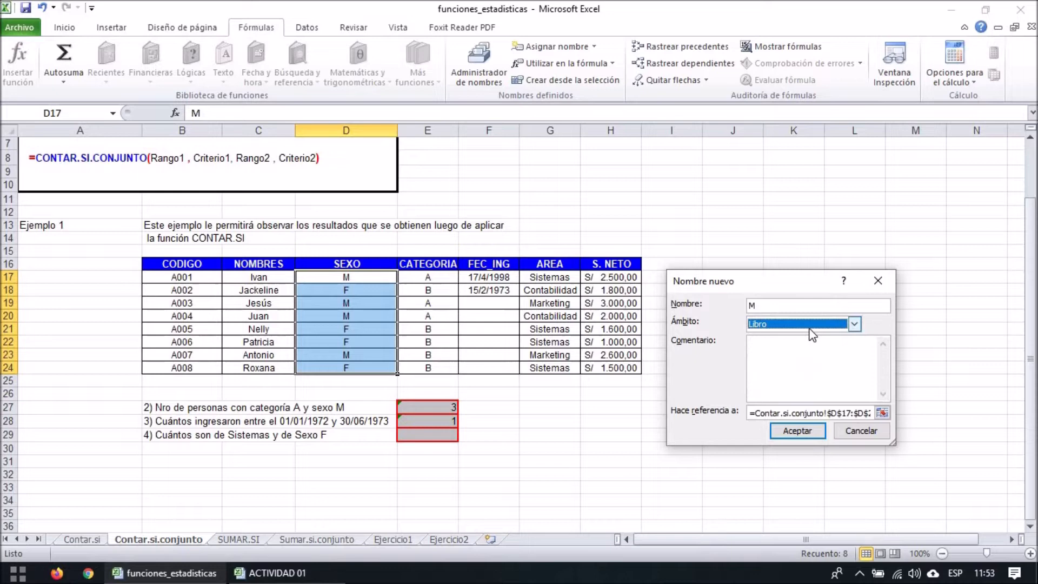
left_click(810, 328)
left_click(810, 325)
left_click(850, 324)
left_click(847, 322)
left_click(842, 325)
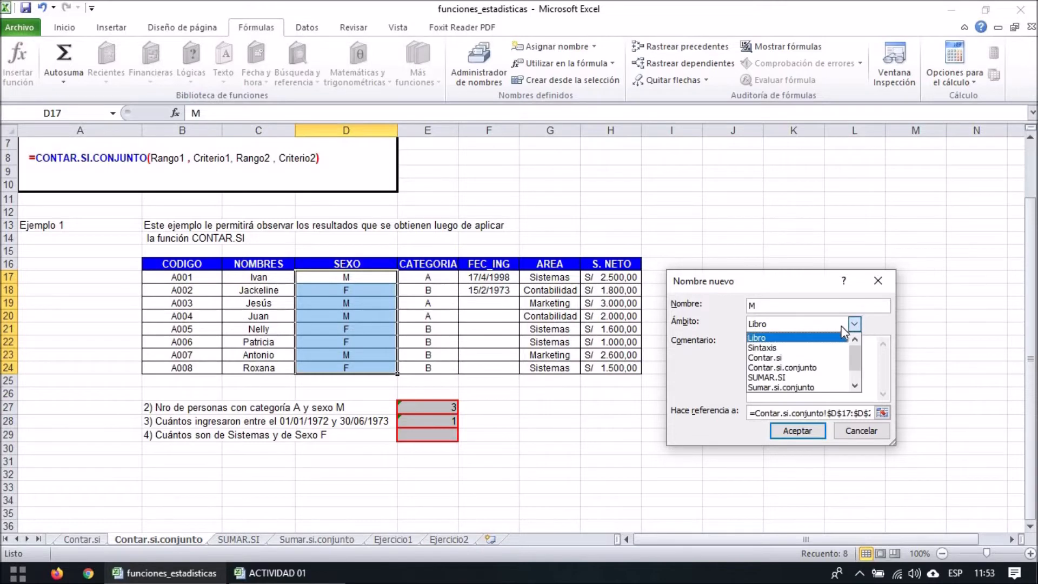
left_click(841, 326)
left_click(851, 327)
scroll(861, 358, "down", 2)
scroll(816, 377, "up", 2)
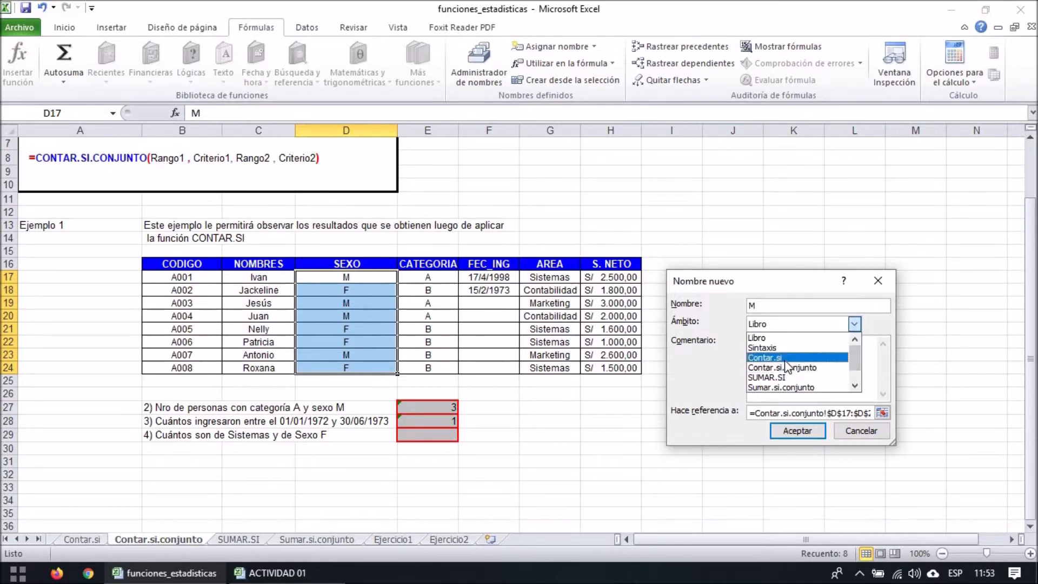
Step: Try the scopes Contar.si, Libro and Contar.si.conjunto for the new name
left_click(785, 358)
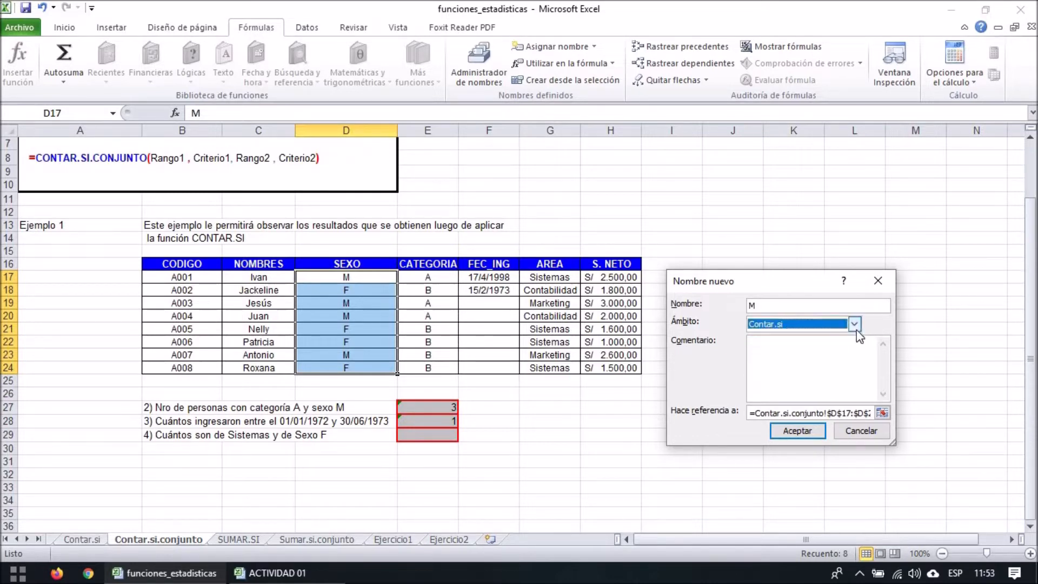
left_click(855, 327)
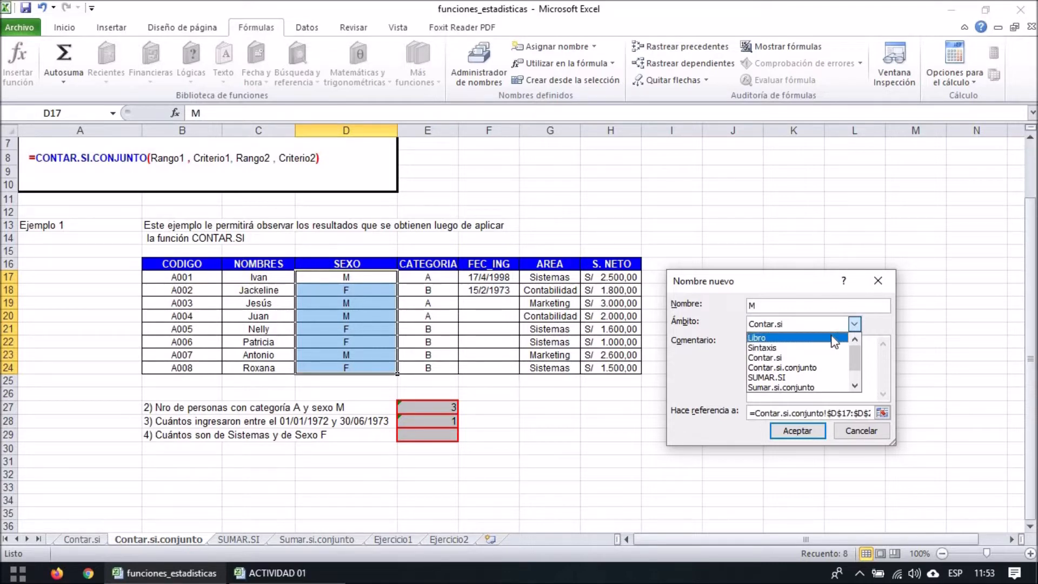
left_click(835, 340)
left_click(855, 325)
left_click(844, 368)
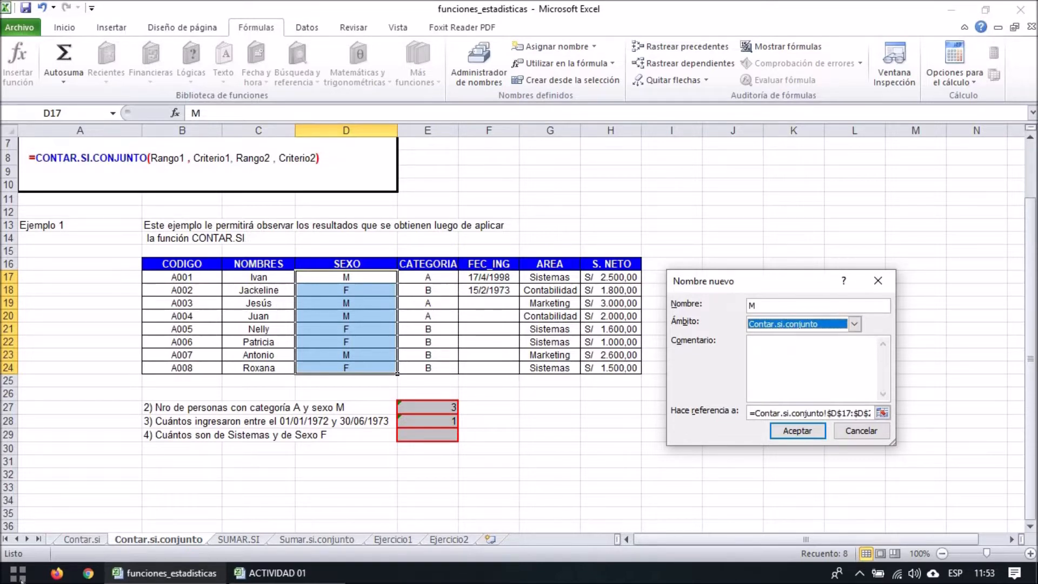
Step: Set the new name's scope to Libro and name the SEXO range sexo1
left_click(774, 307)
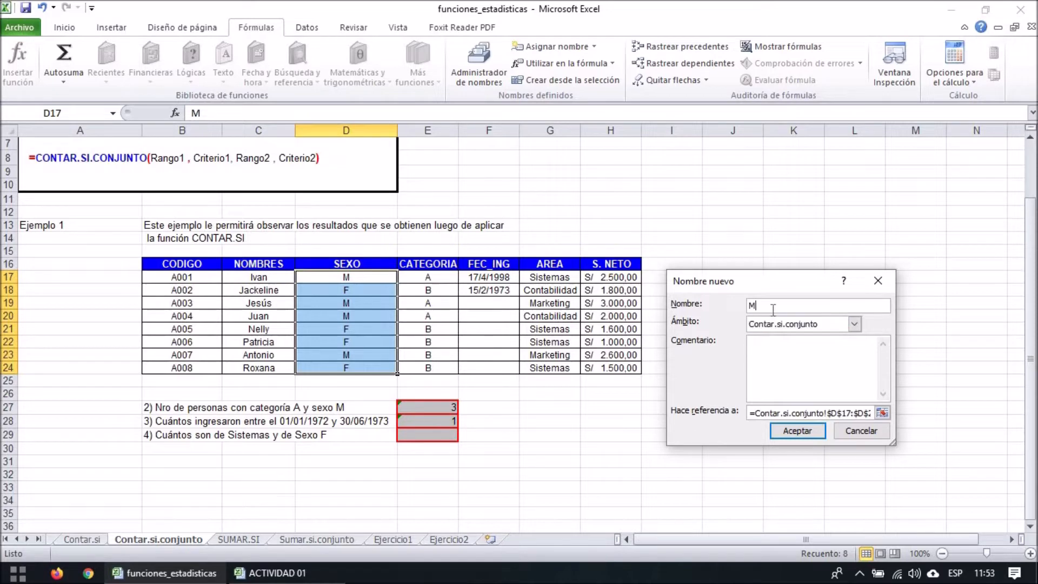
left_click(855, 324)
left_click(854, 324)
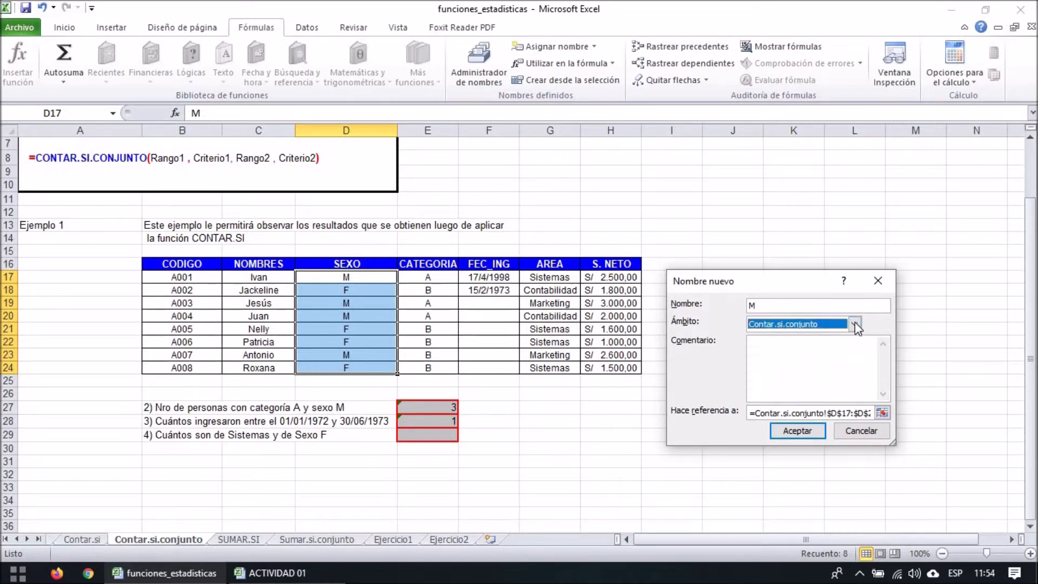
left_click(854, 324)
left_click(821, 338)
left_click(813, 304)
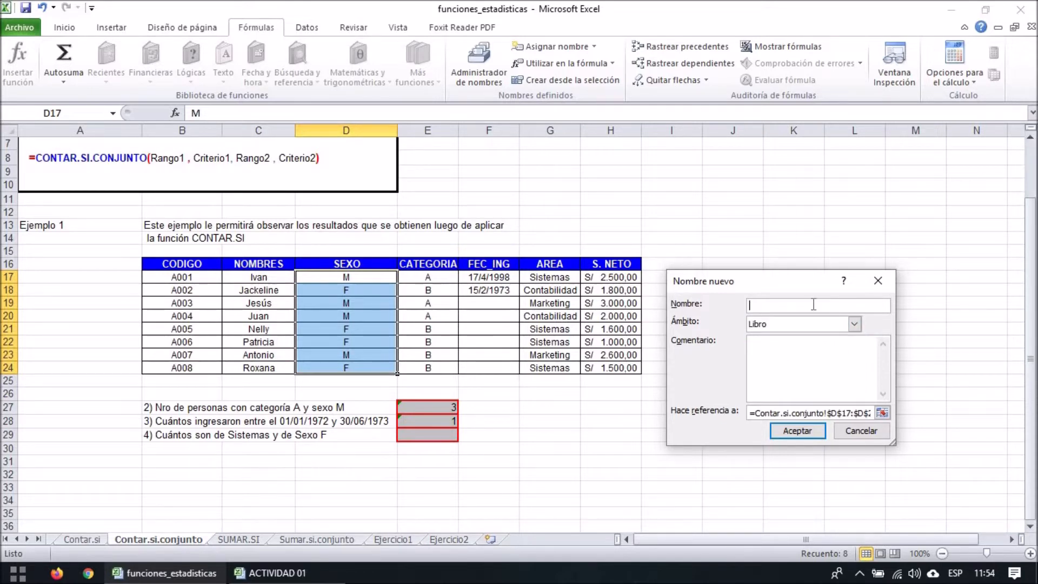
type("sexo1")
left_click(792, 435)
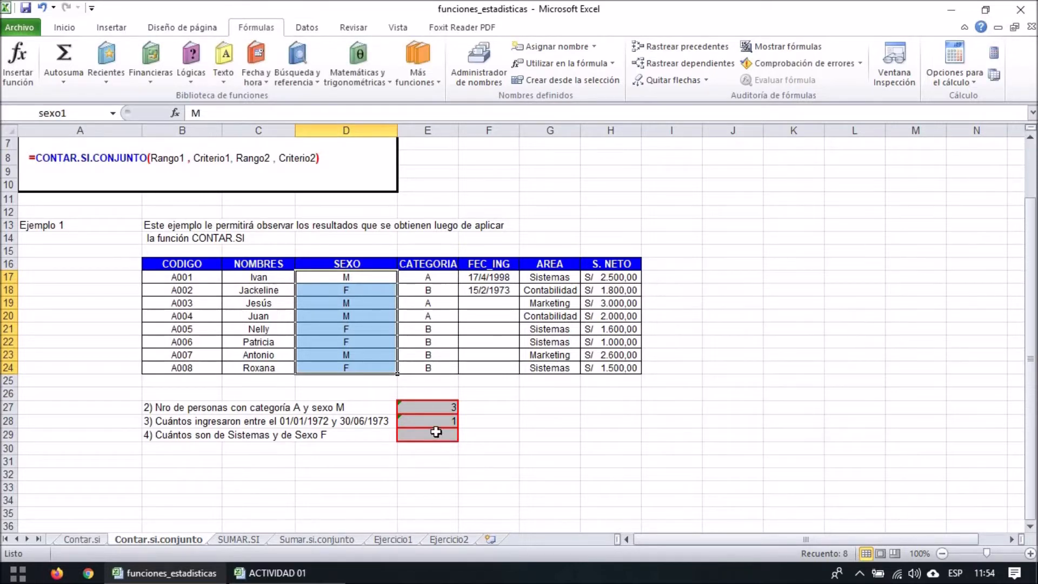
Step: Start a CONTAR.SI.CONJUNTO formula in cell E29 with the range area and the first criterion "sistemas"
left_click(436, 432)
type("=contar.si")
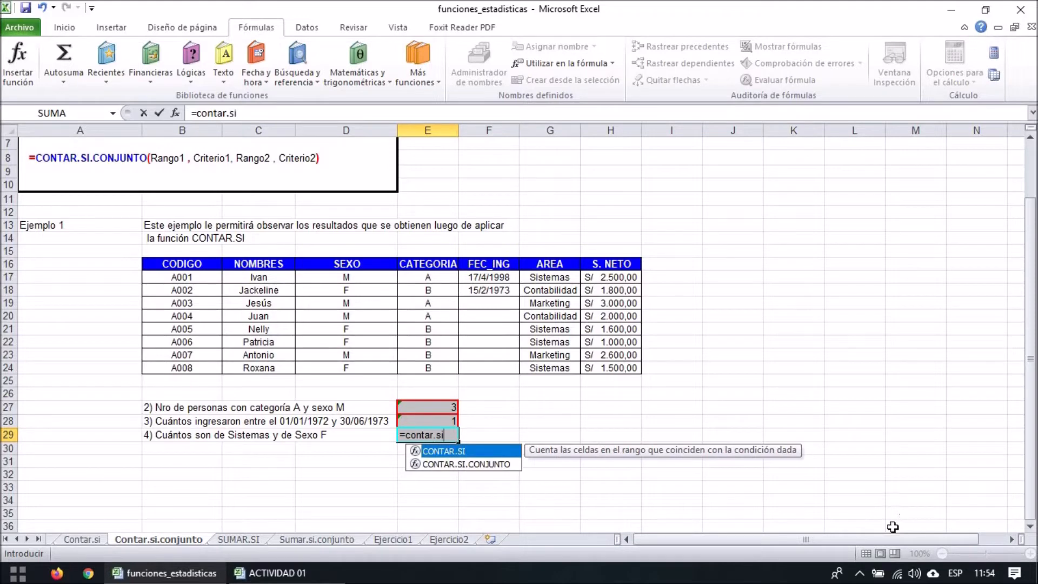
double_click(496, 464)
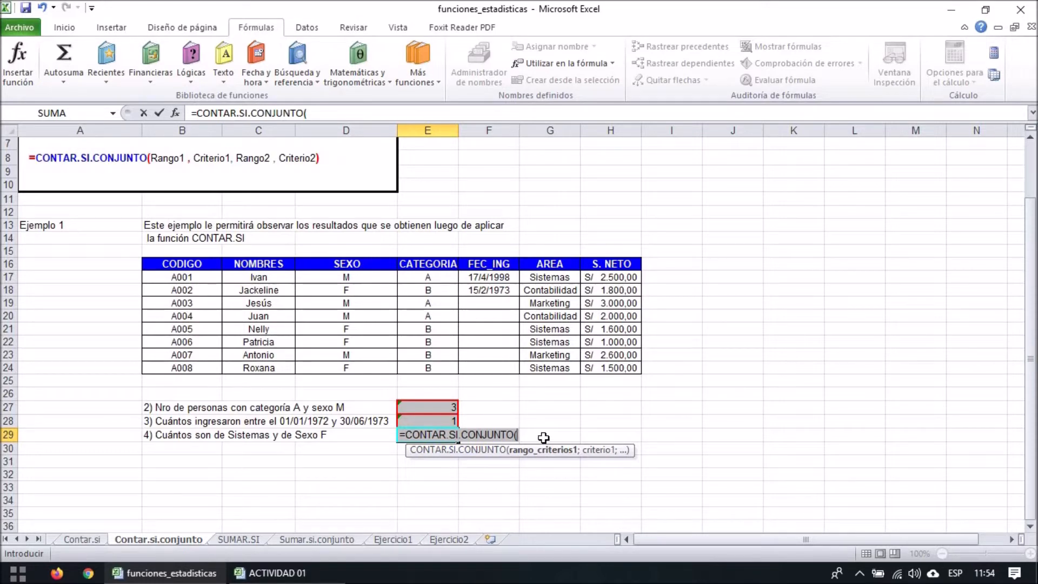
type("ar")
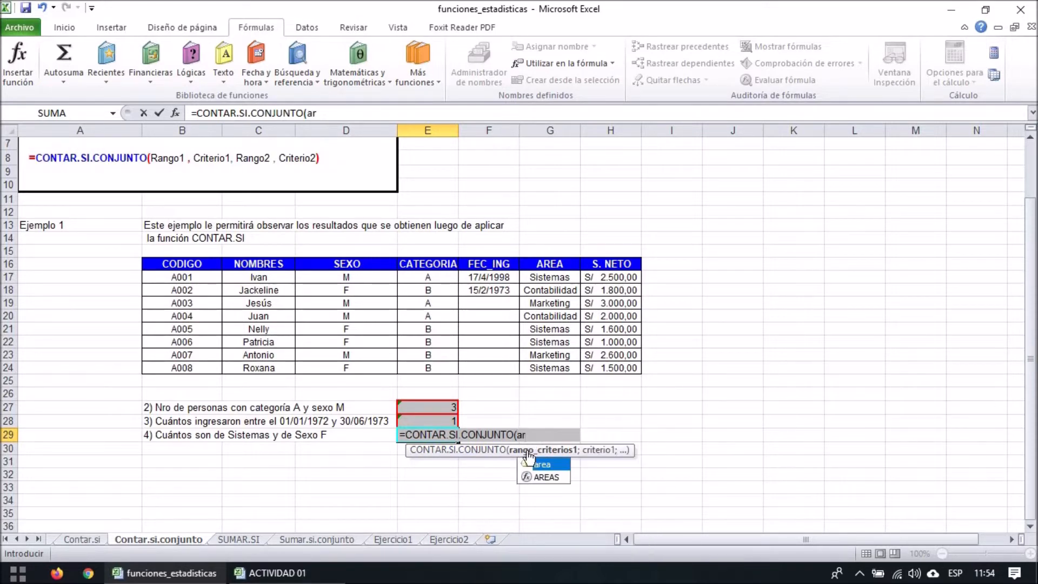
double_click(531, 463)
type(";\"sistemas")
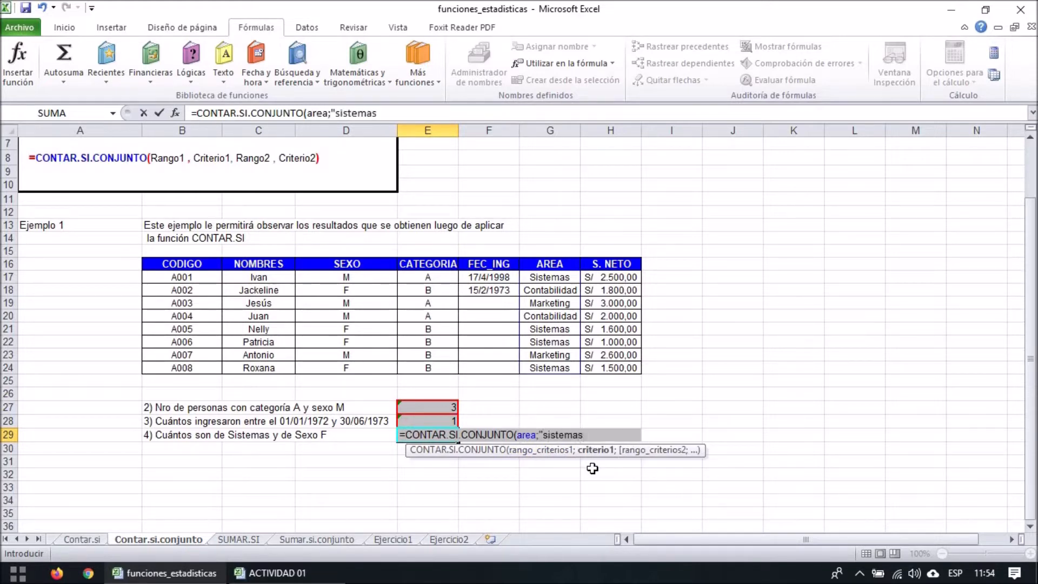
type("\";")
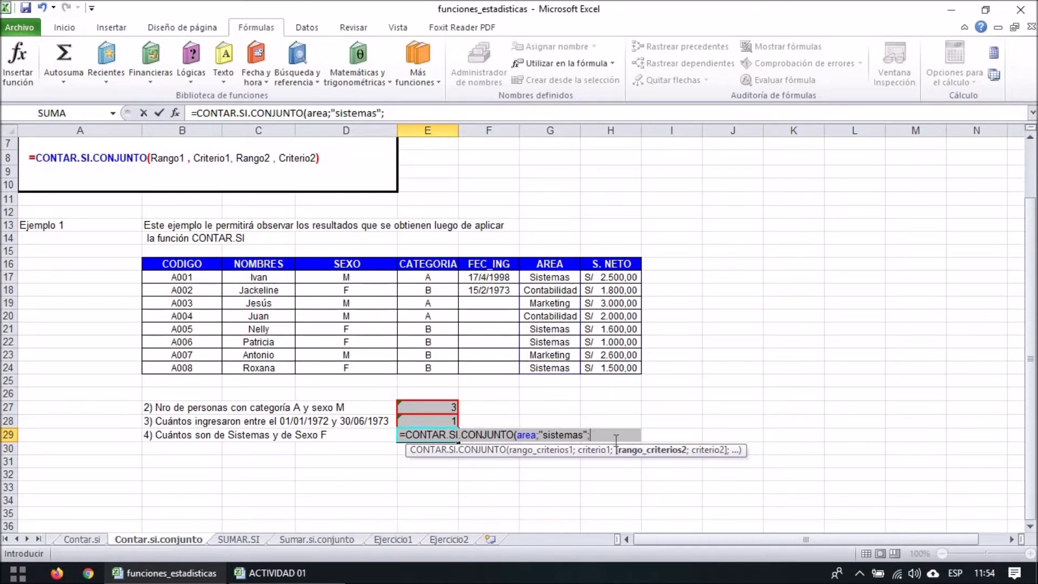
Step: Complete the E29 formula with the range sexo1 and the criterion "F", and select the cell
type("sex")
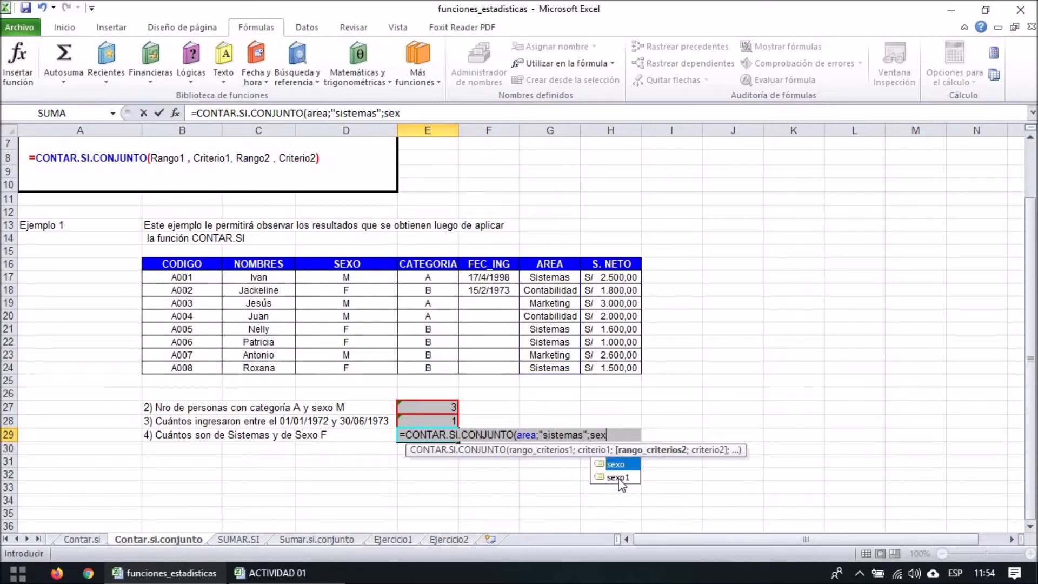
double_click(620, 478)
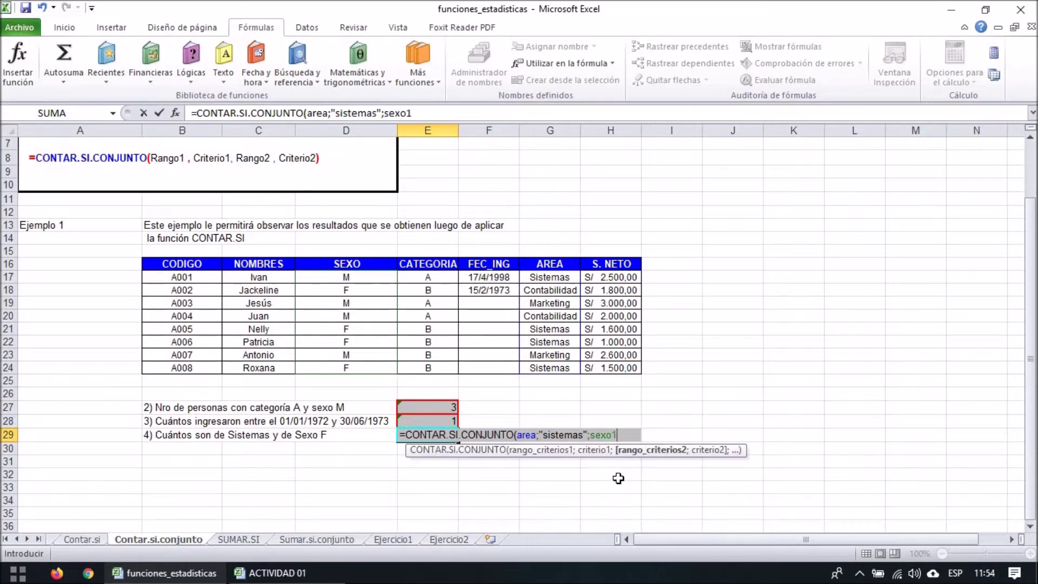
type(";\"F")
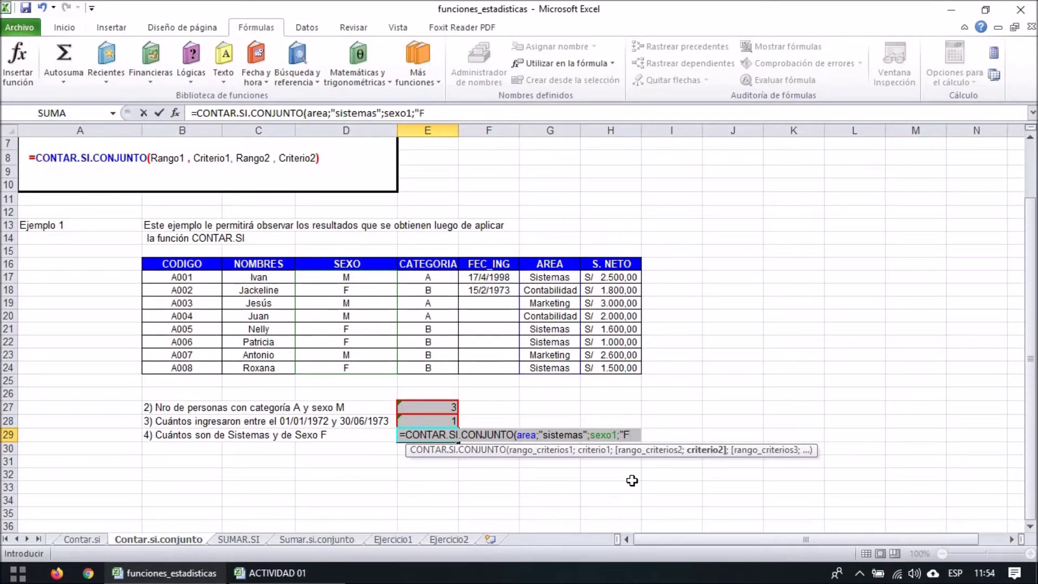
type(")")
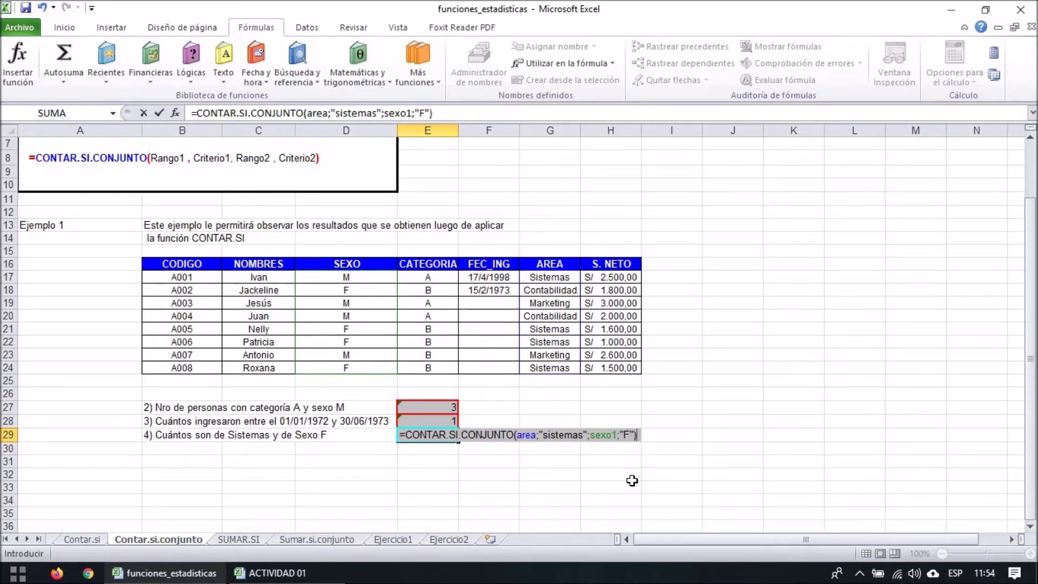
key("Return")
left_click(409, 439)
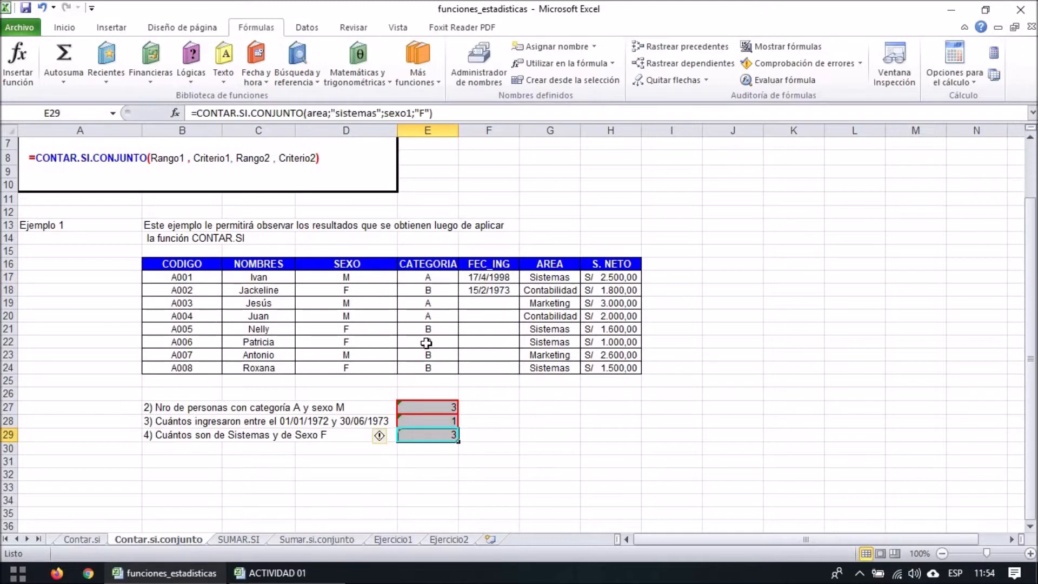
left_click(424, 449)
type("=")
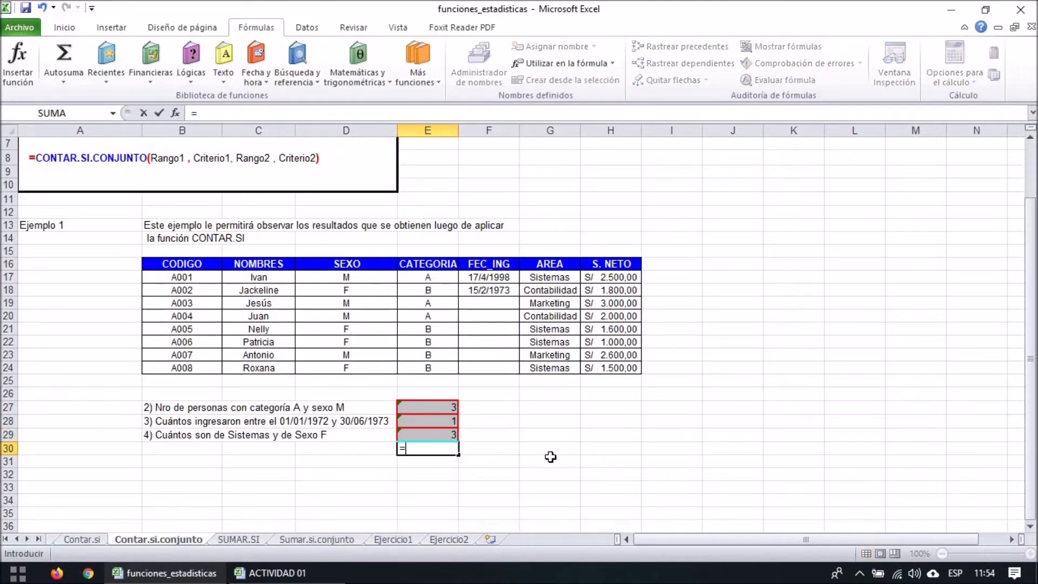
type("contar")
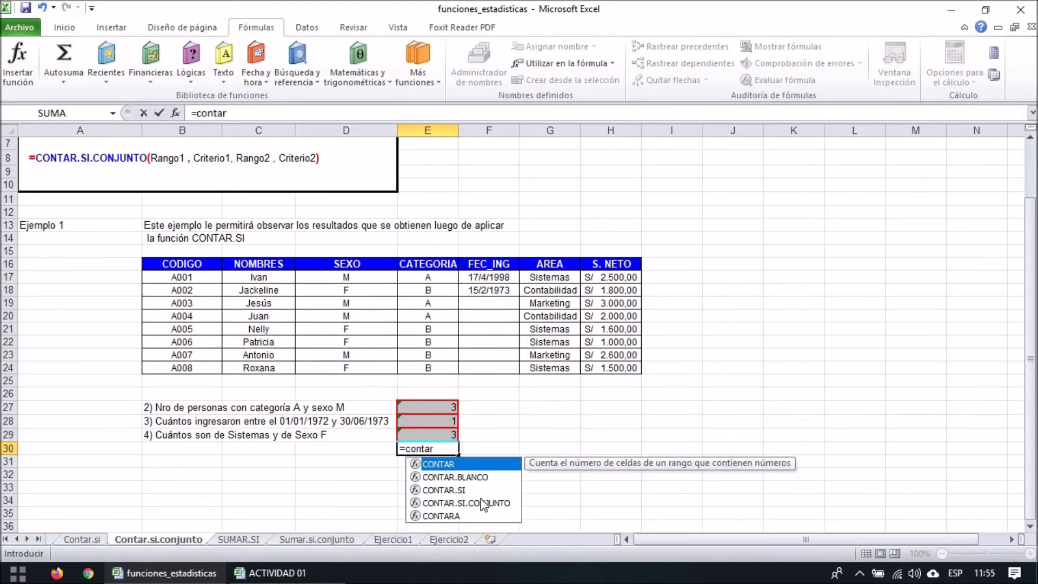
double_click(483, 503)
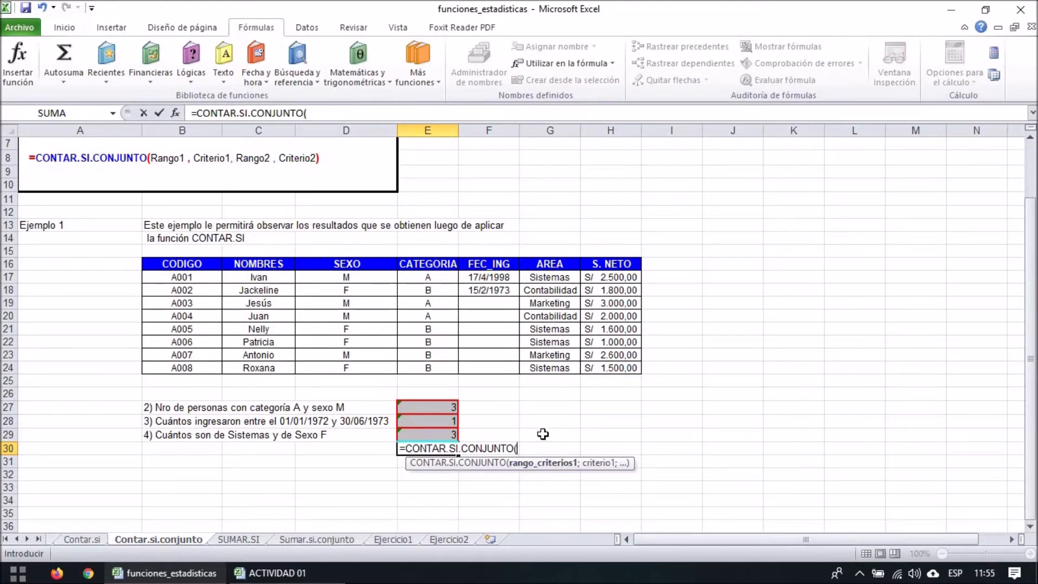
key("Escape")
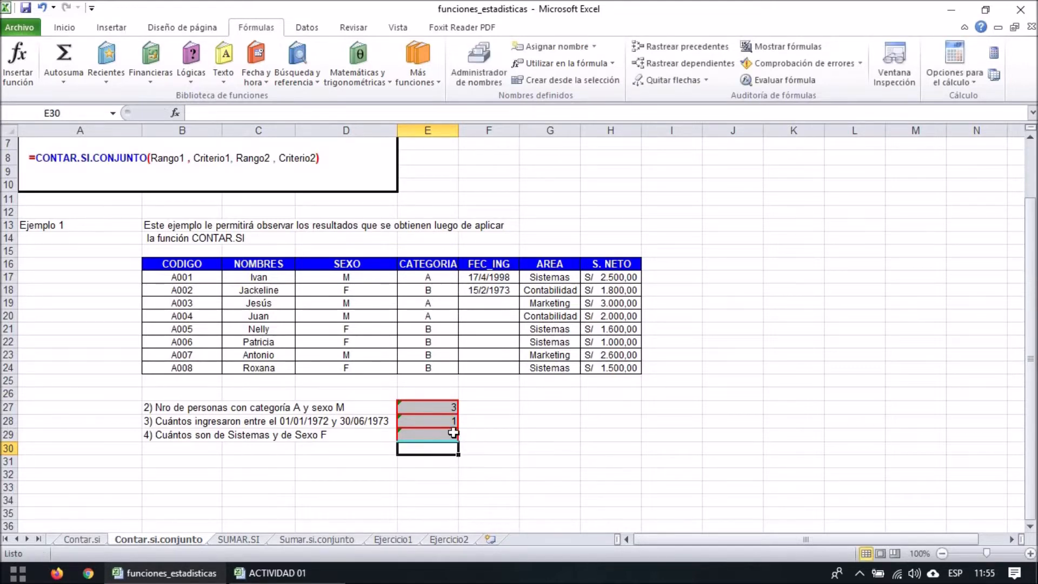
Step: Examine each range and criterion argument of the CONTAR.SI.CONJUNTO formula in cell E29
left_click(452, 432)
left_click(317, 113)
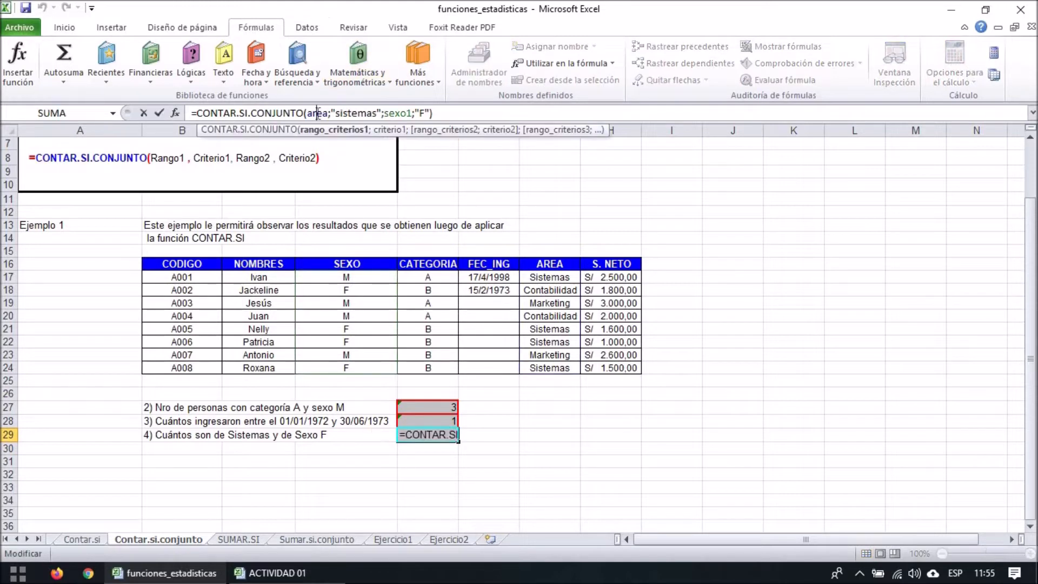
left_click(353, 113)
left_click(392, 113)
left_click(421, 113)
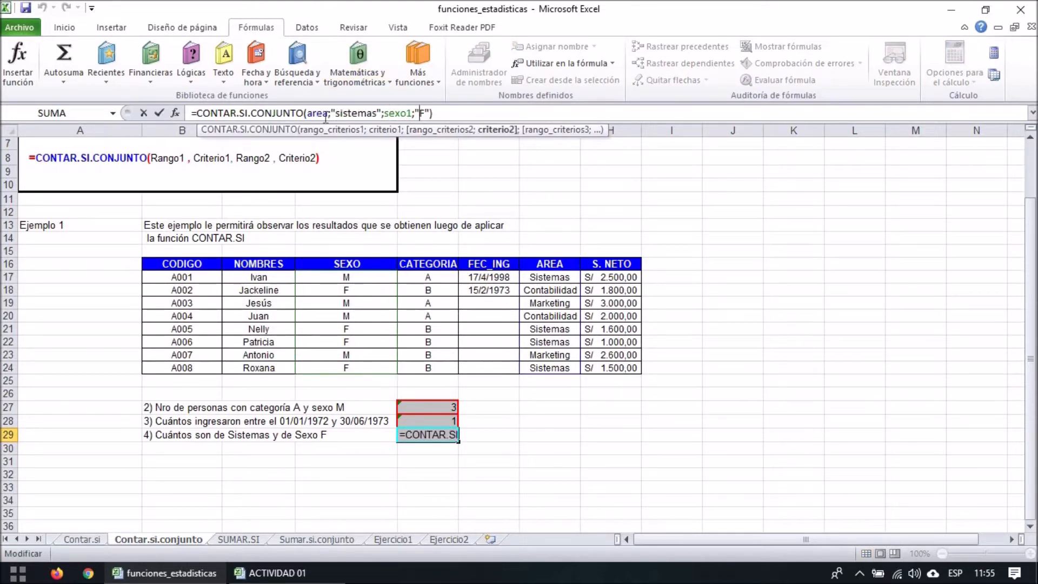
left_click(318, 113)
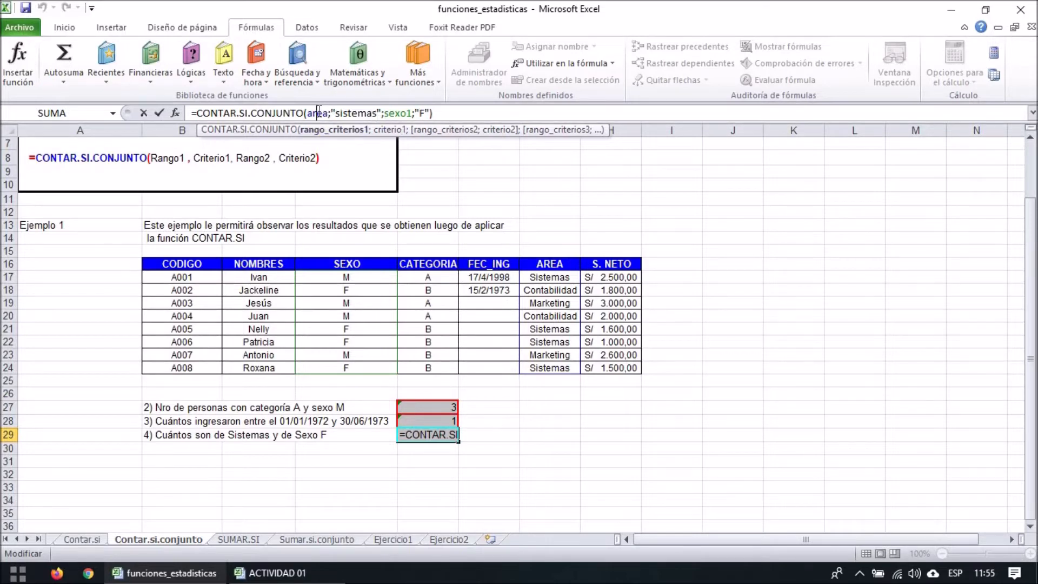
left_click(357, 113)
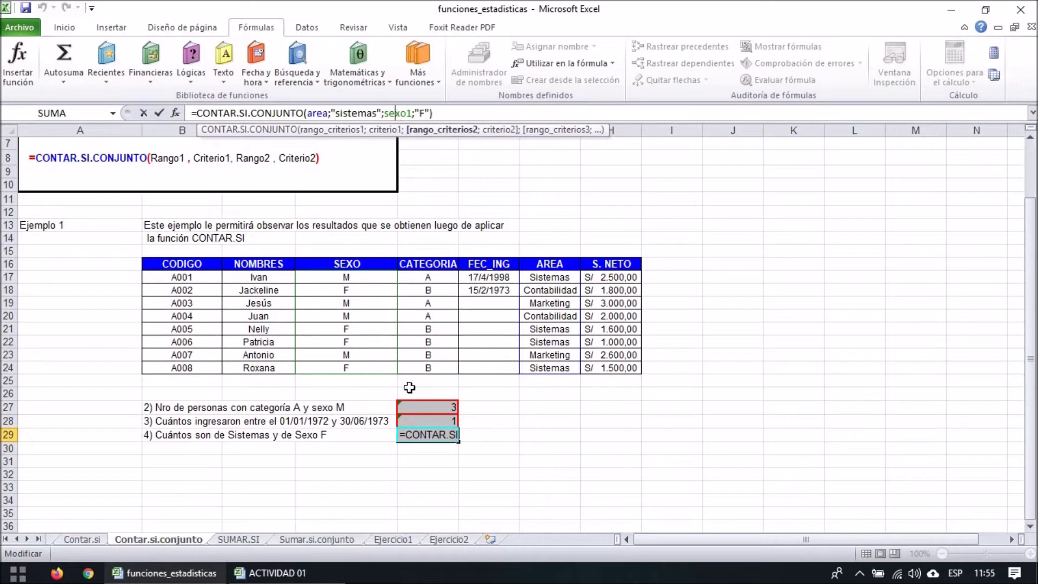
key("Return")
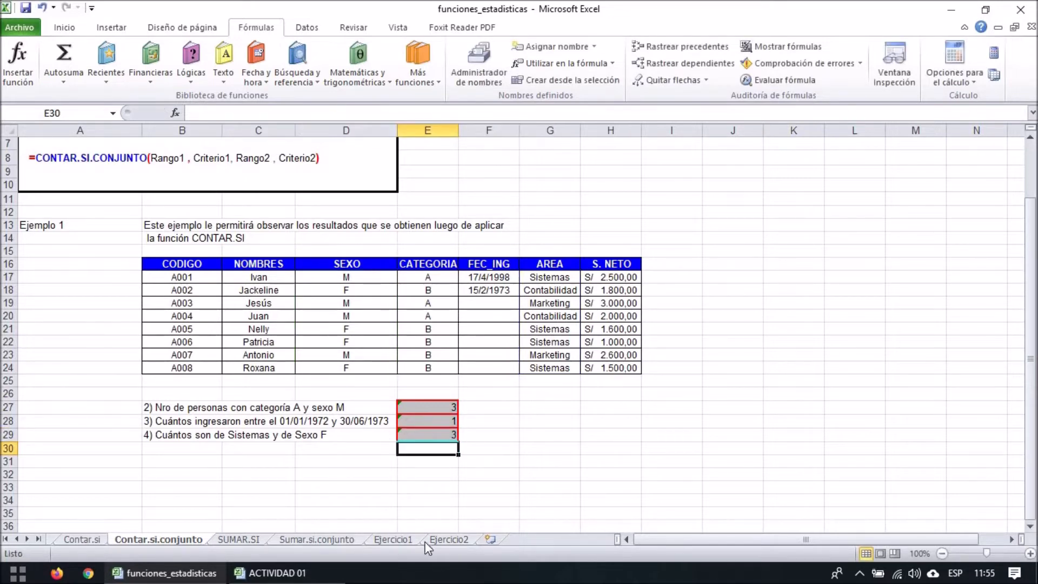
Step: Start a CONTAR.SI.CONJUNTO formula in cell E30 with the range sexo1 and the first criterion "F"
left_click(430, 435)
left_click(427, 450)
type("=contar.si")
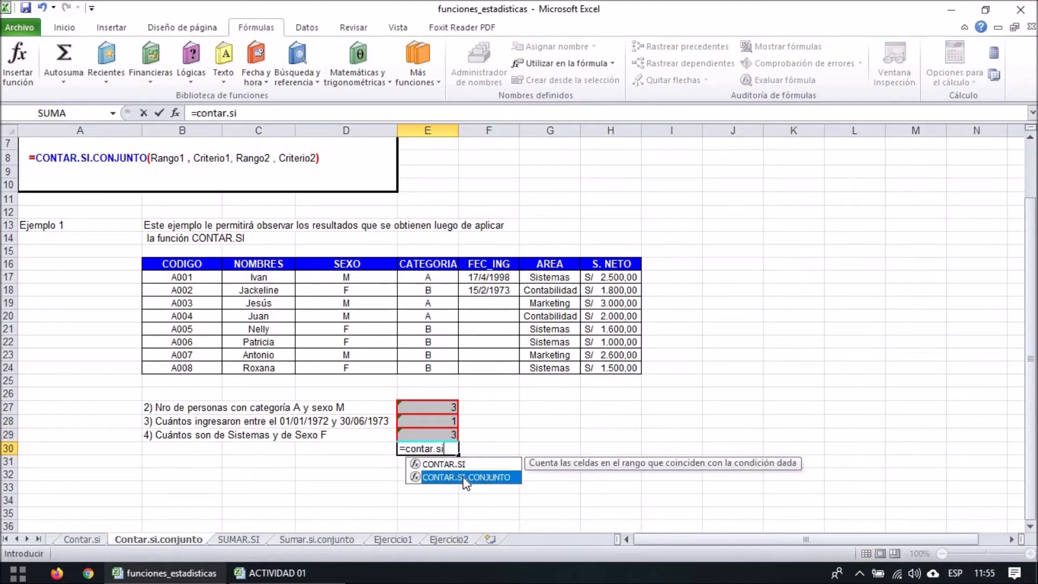
double_click(466, 477)
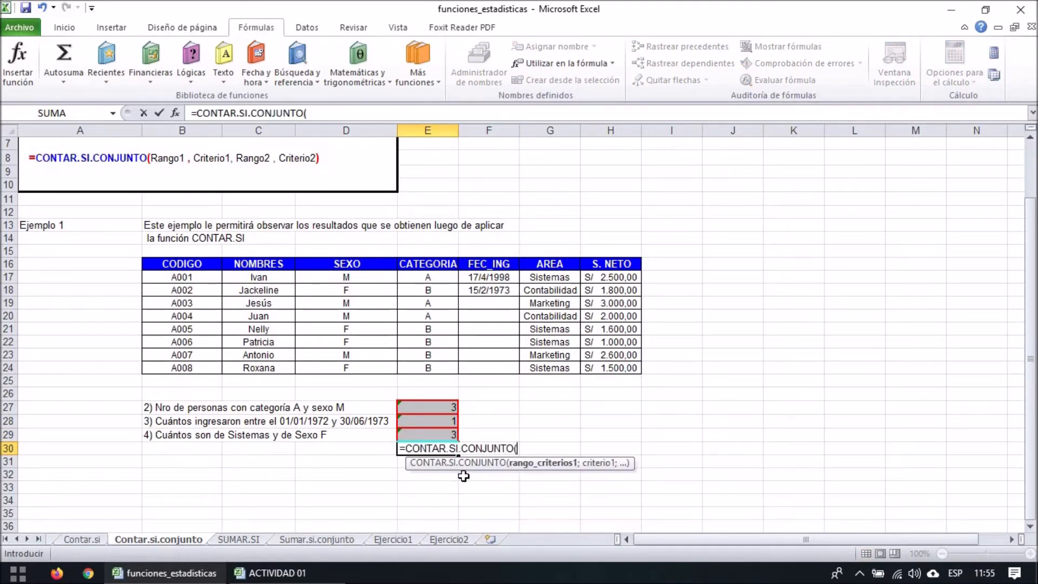
type("sexo")
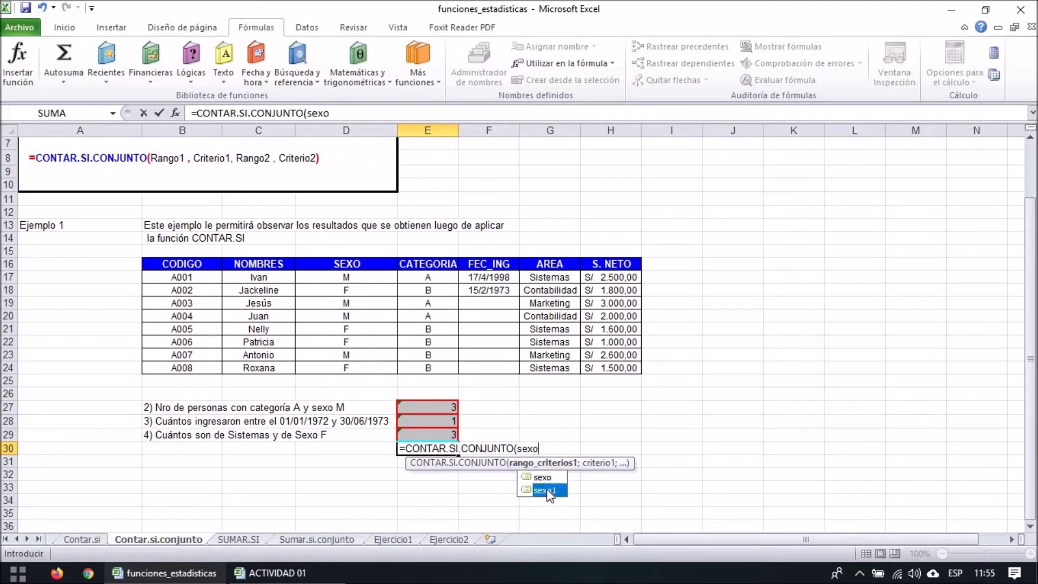
double_click(548, 490)
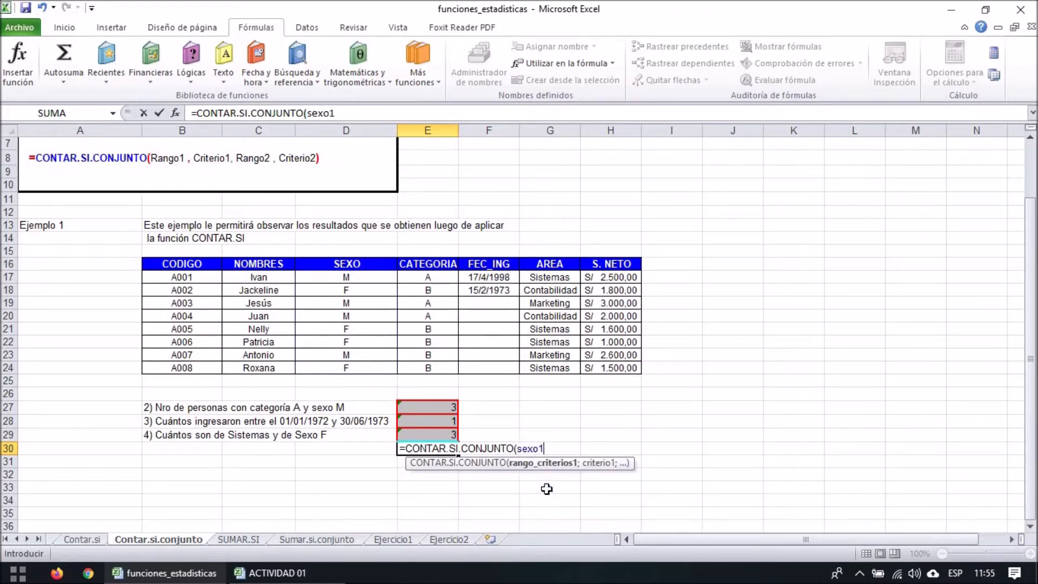
type("-")
key("BackSpace")
type(";")
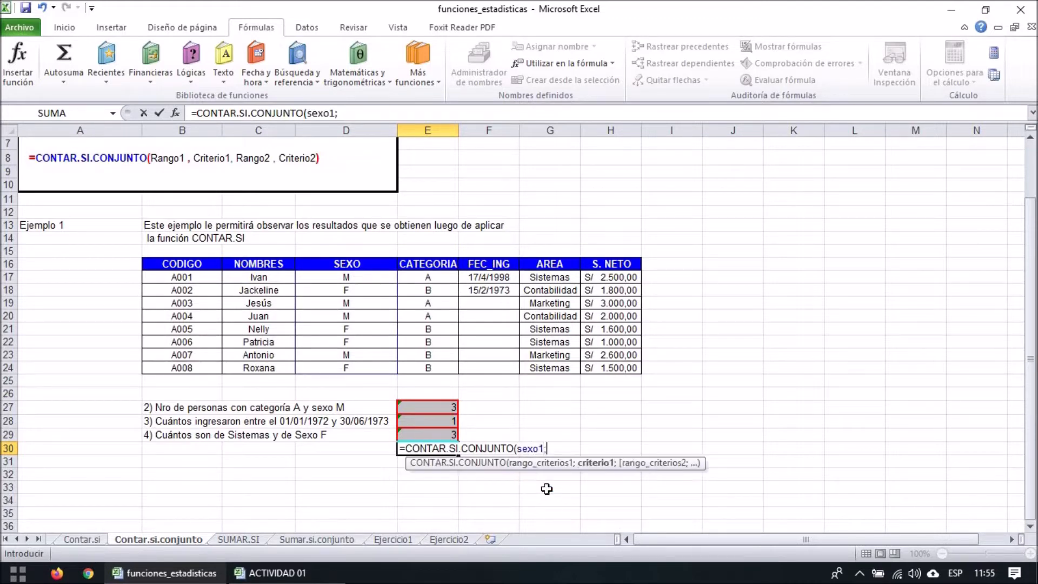
type("\"F\";")
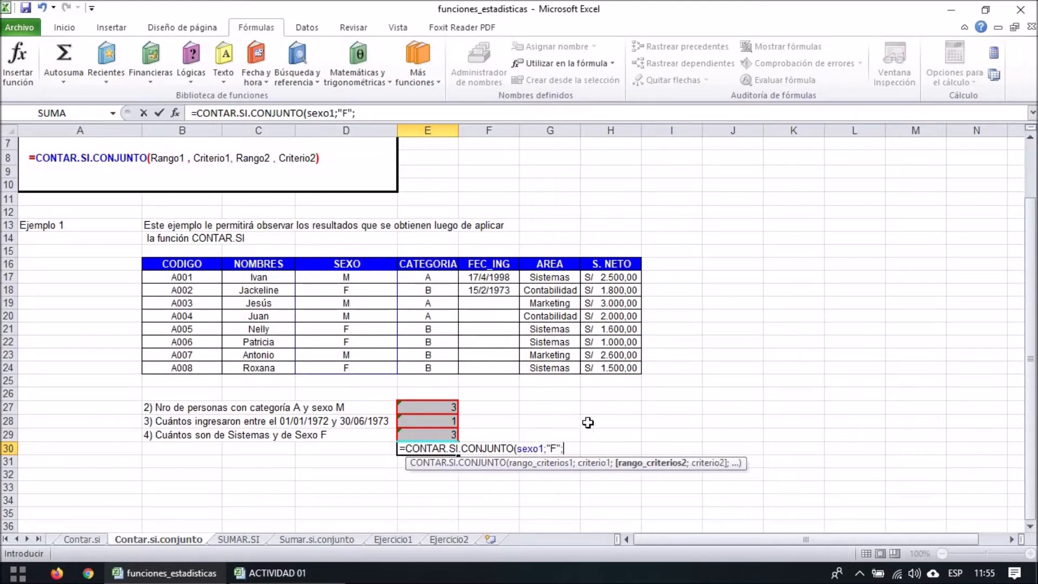
Step: Complete the E30 formula with the range area and the second criterion "sistemas"
type("ar")
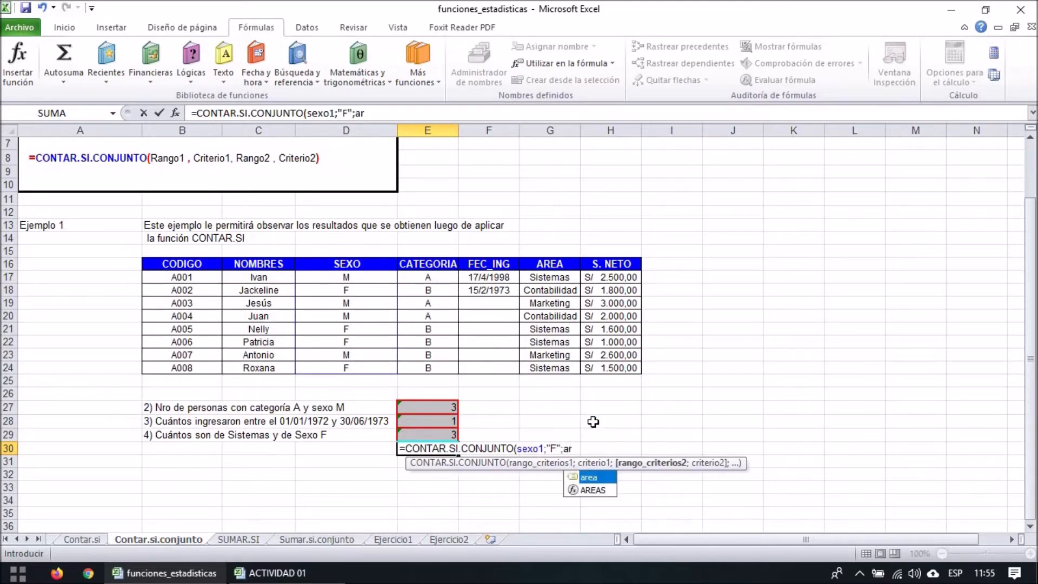
key("Tab")
type(";")
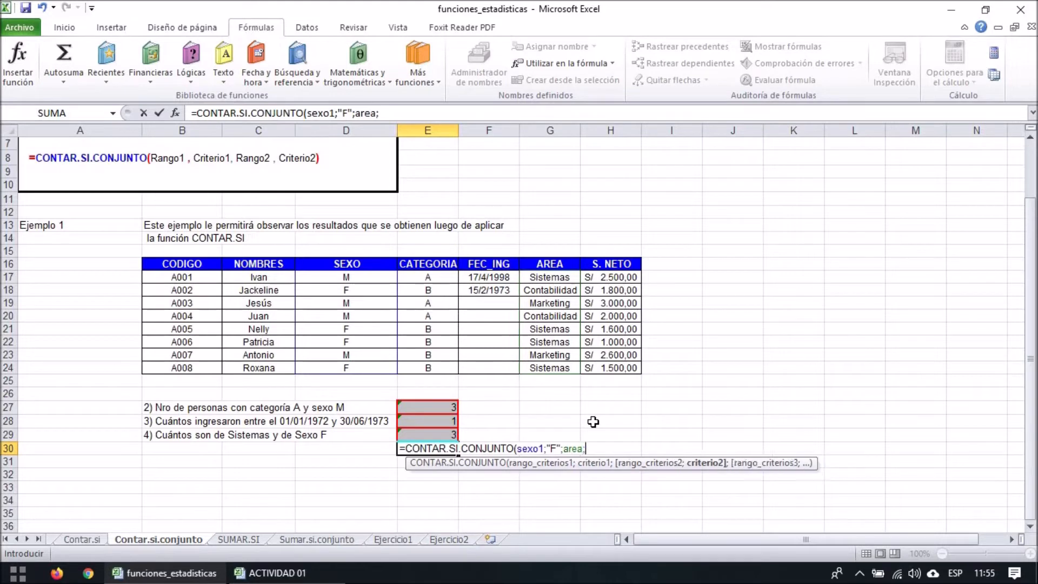
type("\"sistemas")
key("Return")
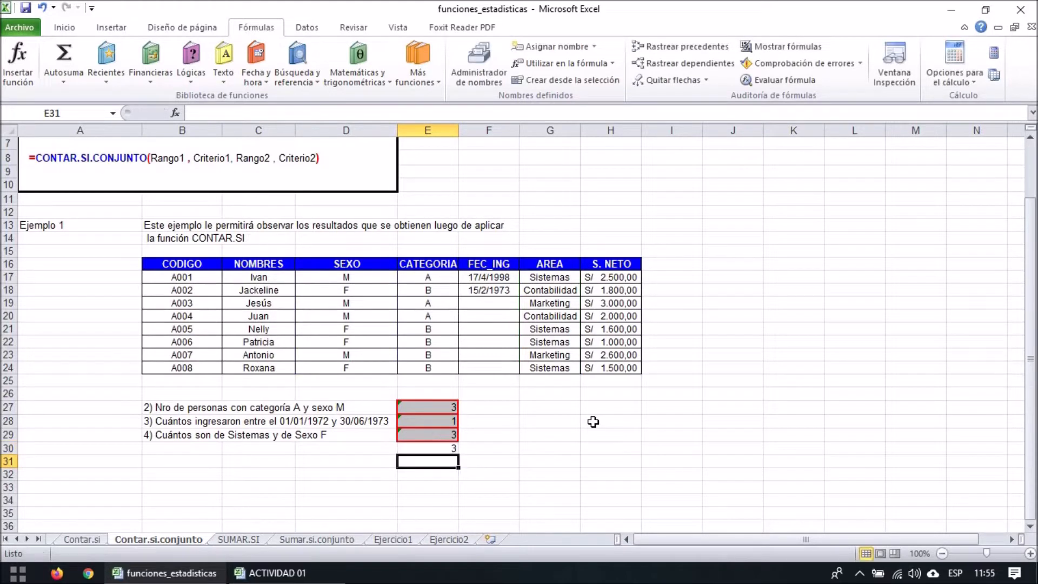
Step: Compare the formulas in cells E29 and E30, which take the same criteria in a different order
left_click(428, 434)
left_click_drag(435, 442, 436, 444)
left_click(429, 448)
left_click(427, 433)
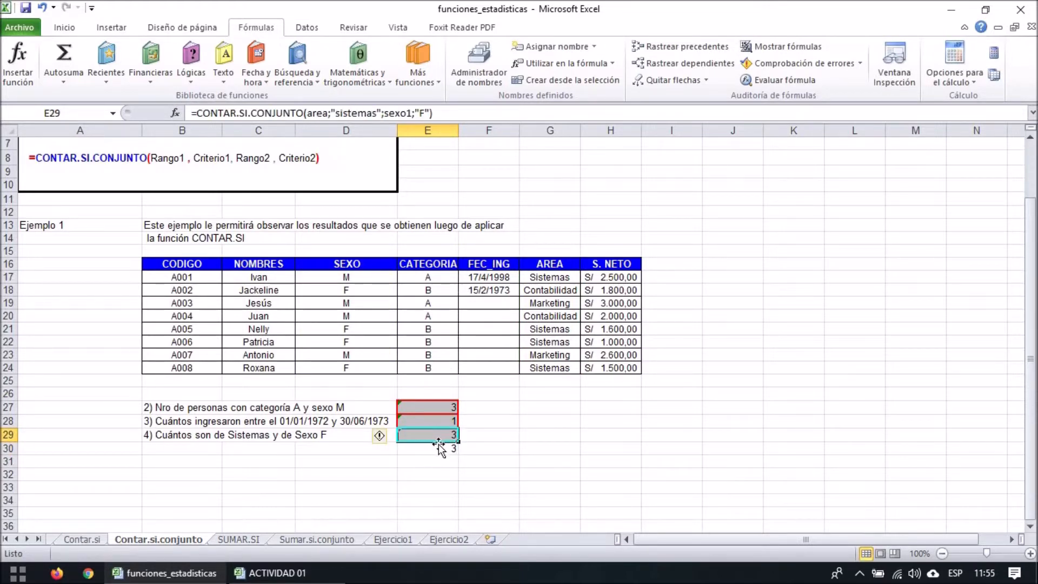
left_click(441, 448)
left_click(493, 460)
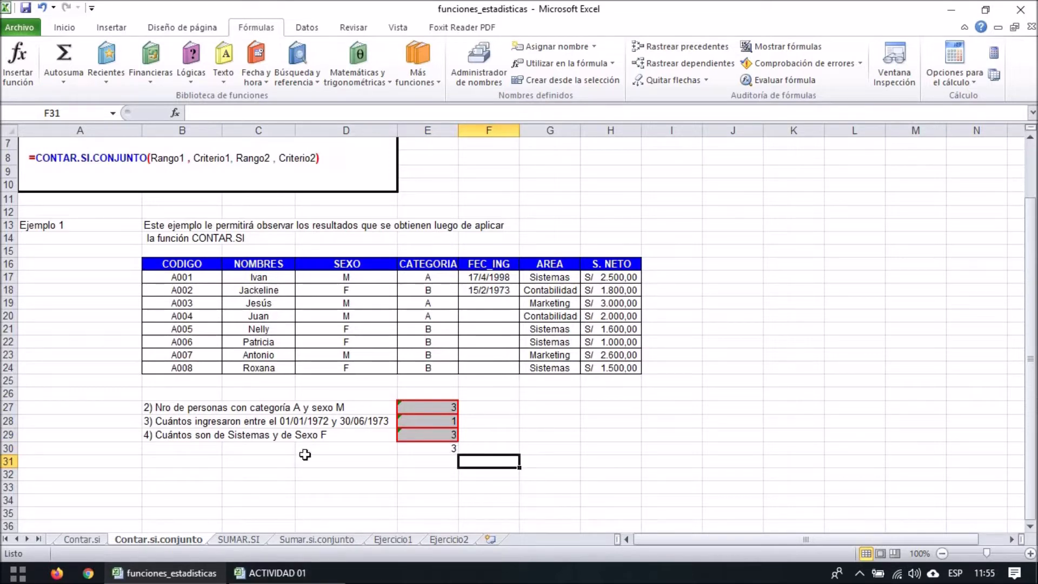
Step: Compare the examples on the Contar.si and Contar.si.conjunto sheets and inspect the CONTAR.SI formulas in row 27
left_click(245, 541)
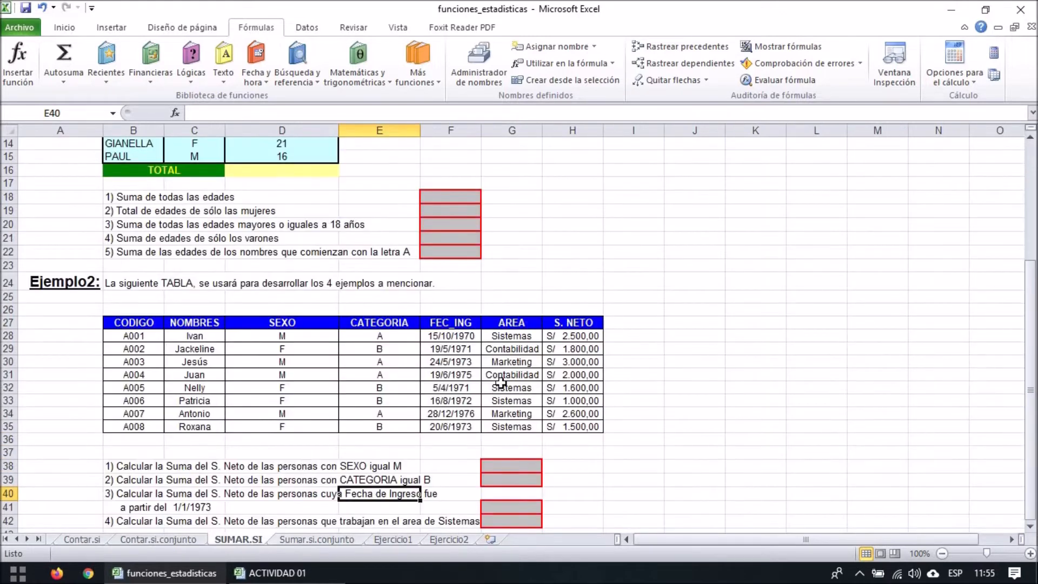
left_click(174, 540)
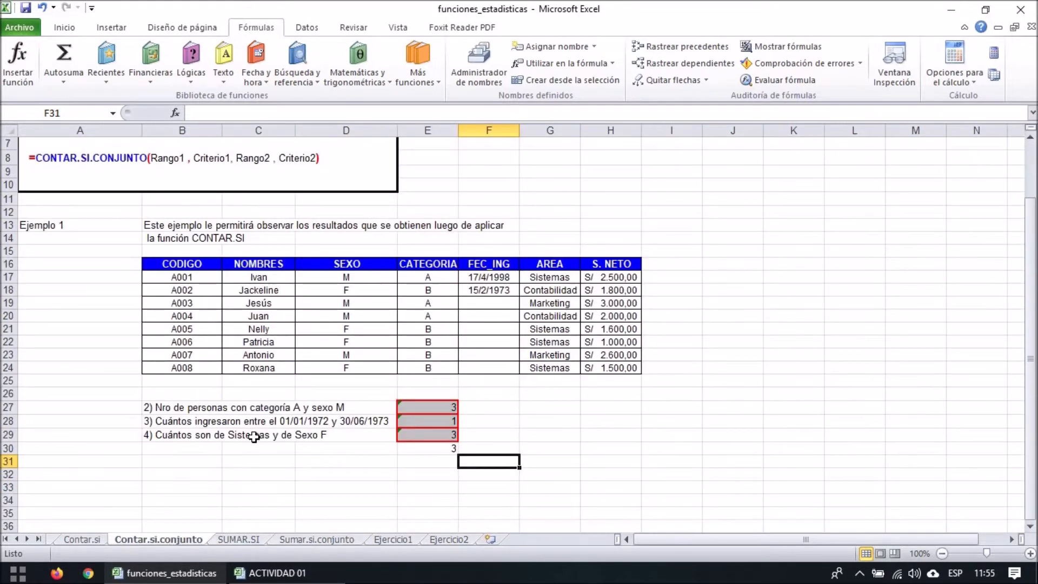
left_click(70, 540)
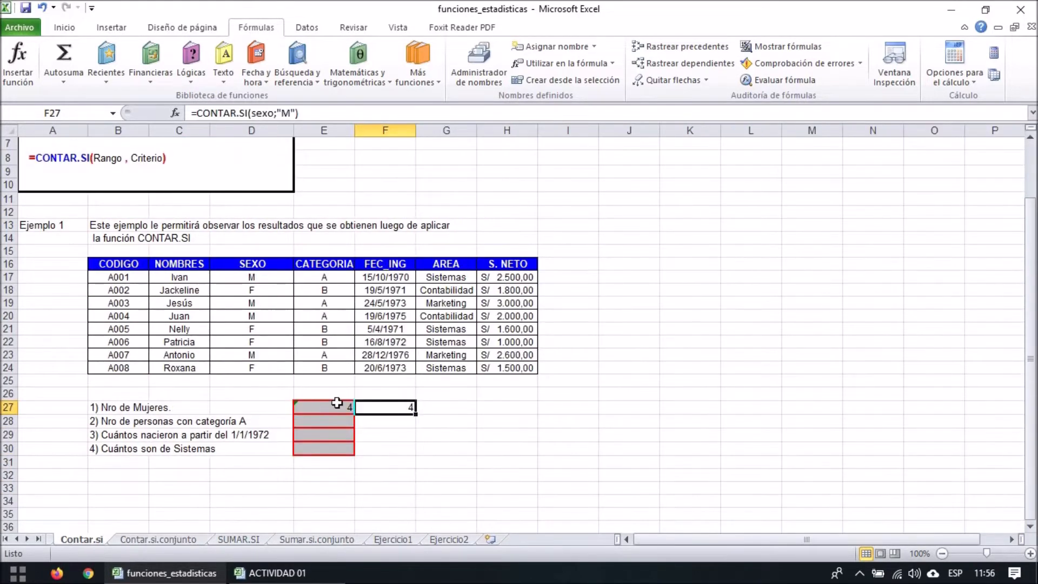
left_click(409, 451)
left_click(377, 404)
left_click(158, 540)
left_click(101, 537)
left_click(130, 539)
left_click(91, 537)
left_click(121, 537)
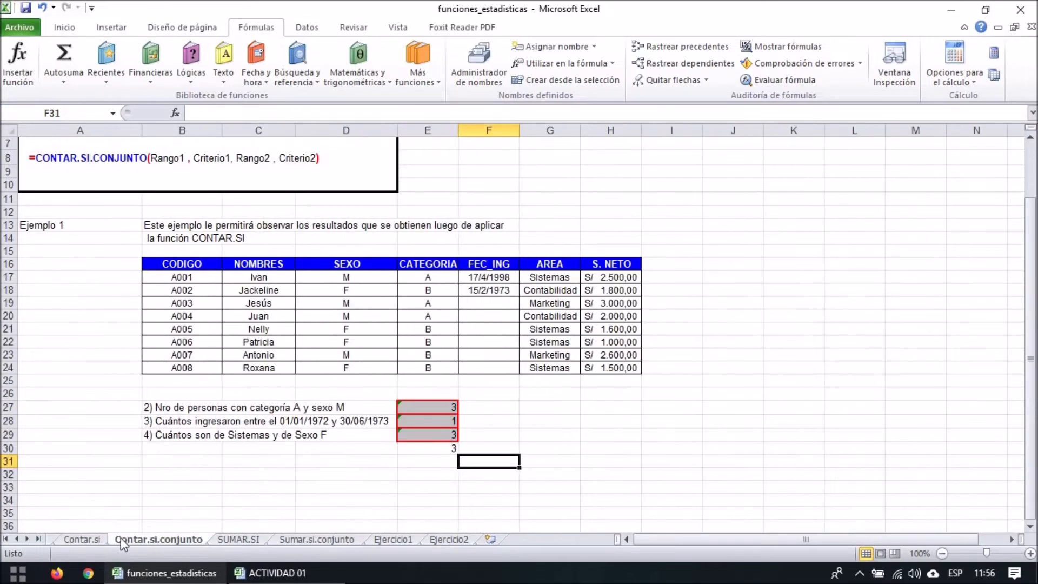
left_click(91, 542)
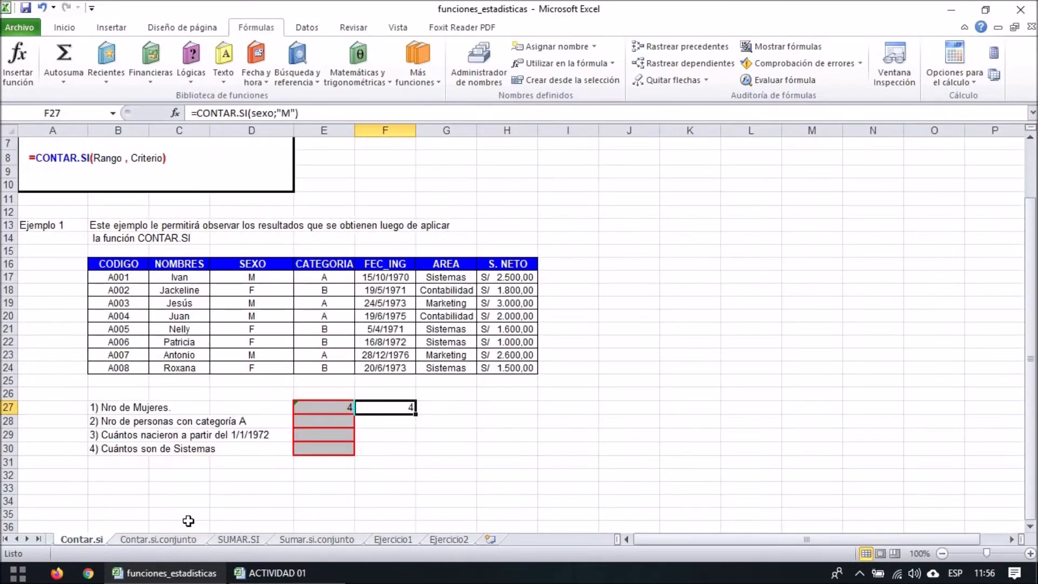
left_click(337, 407)
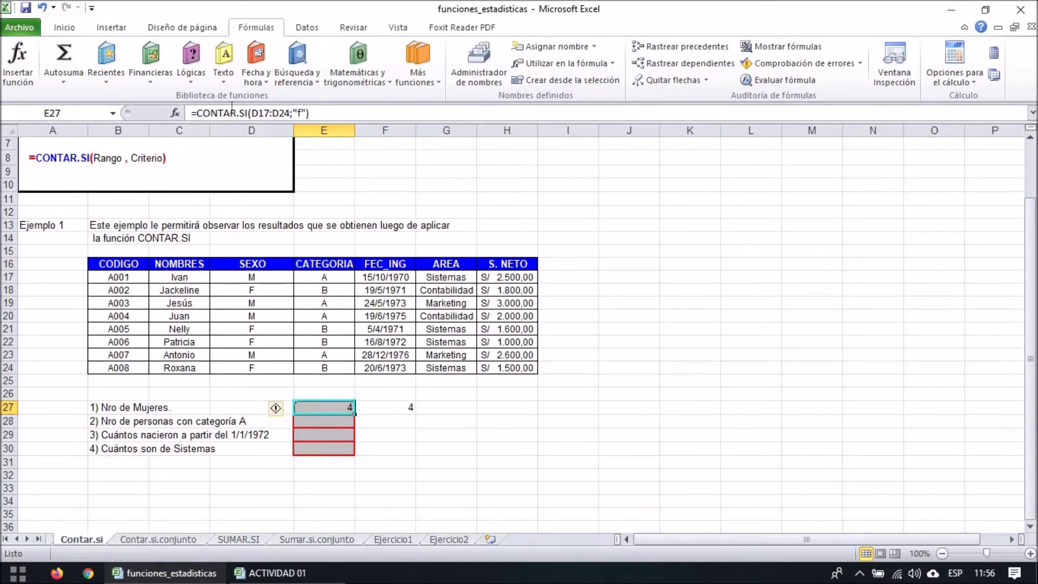
Step: Enter a CONTAR.SI.CONJUNTO formula in cell E28 with the range categoria and the criterion "A"
left_click(324, 423)
type("=contar.")
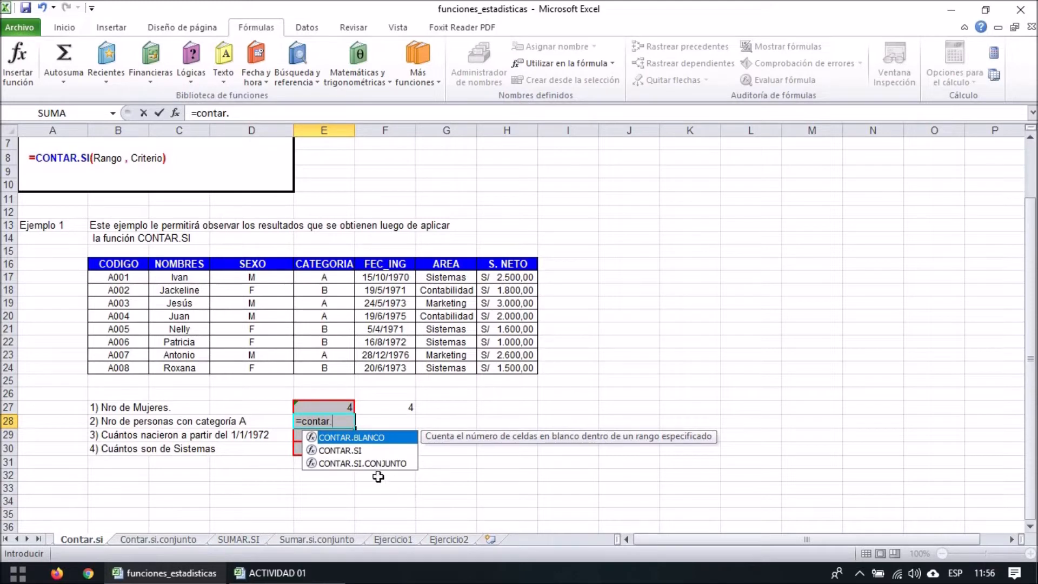
double_click(380, 464)
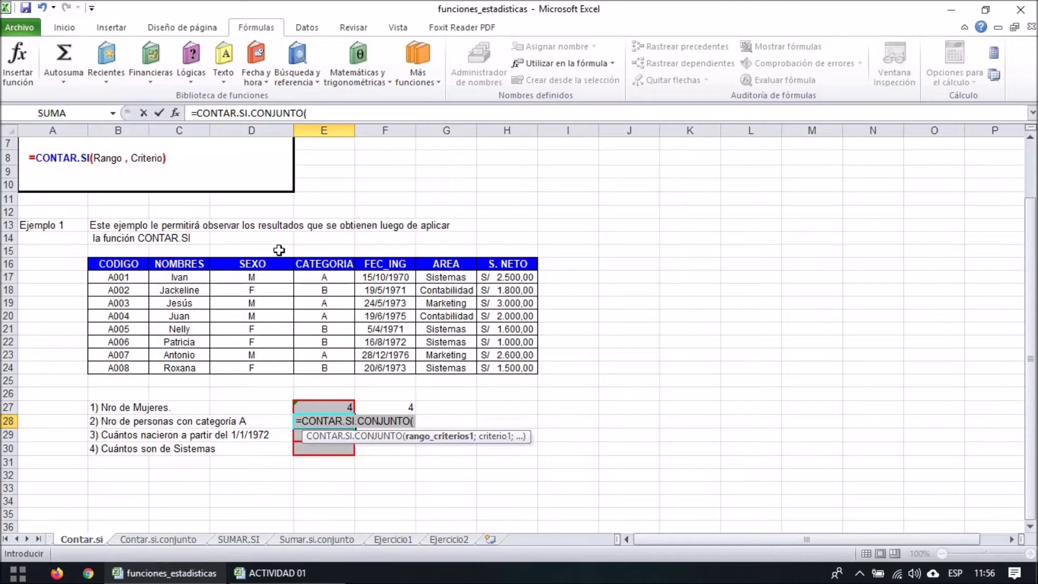
left_click_drag(316, 277, 317, 368)
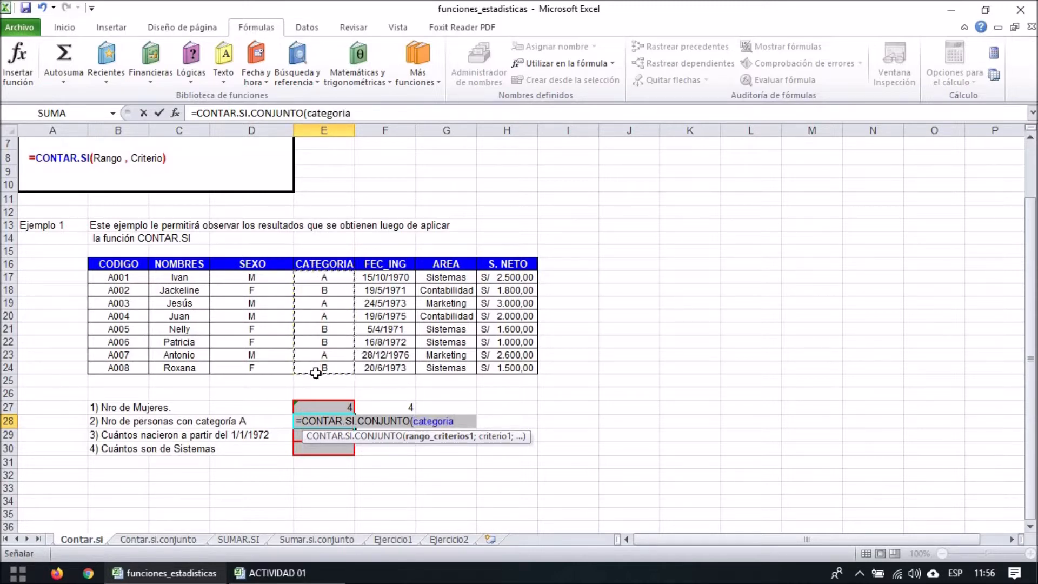
type(";\"A")
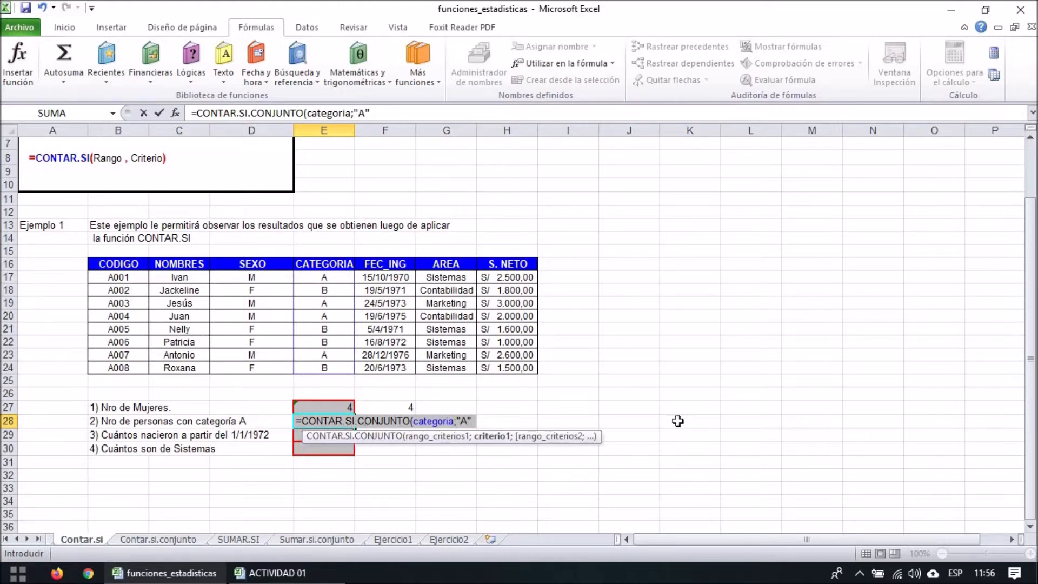
key("Return")
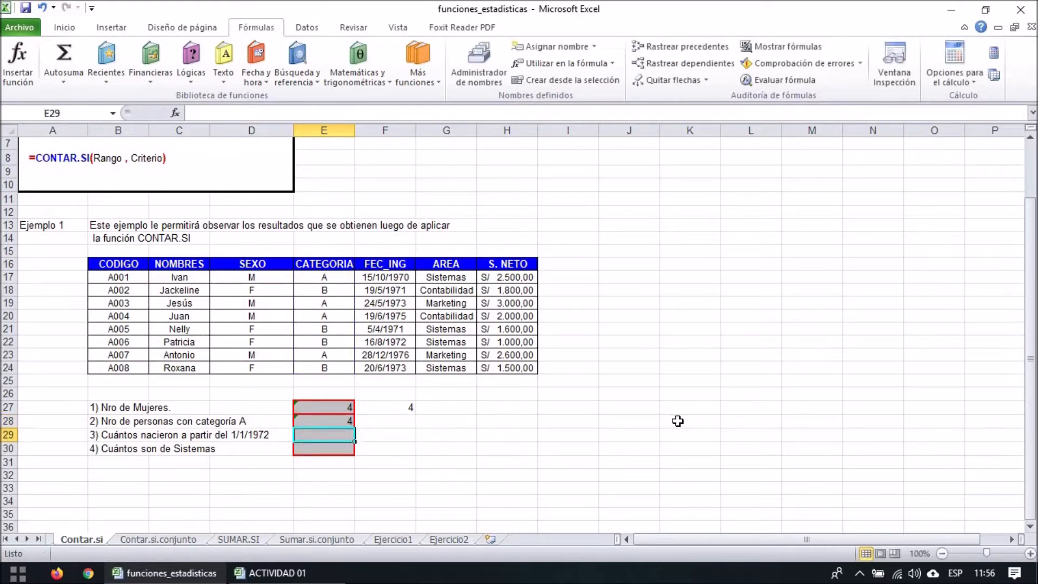
Step: Compare the CONTAR.SI formula in cell E27 with the CONTAR.SI.CONJUNTO formula in cell E28
left_click(326, 419)
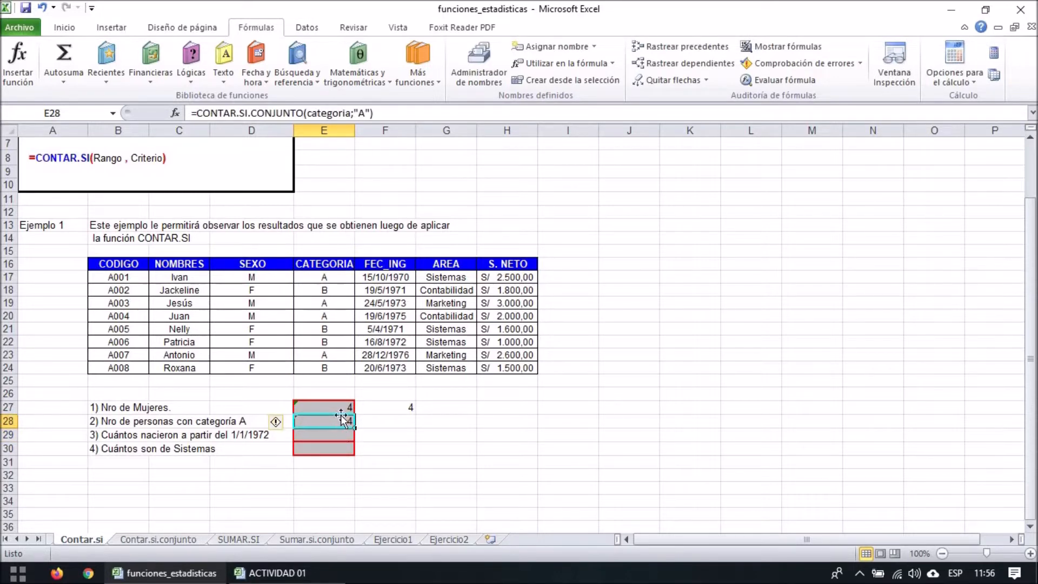
left_click(331, 406)
left_click(348, 422)
left_click(372, 422)
left_click(331, 411)
left_click(329, 432)
left_click(325, 420)
left_click(371, 419)
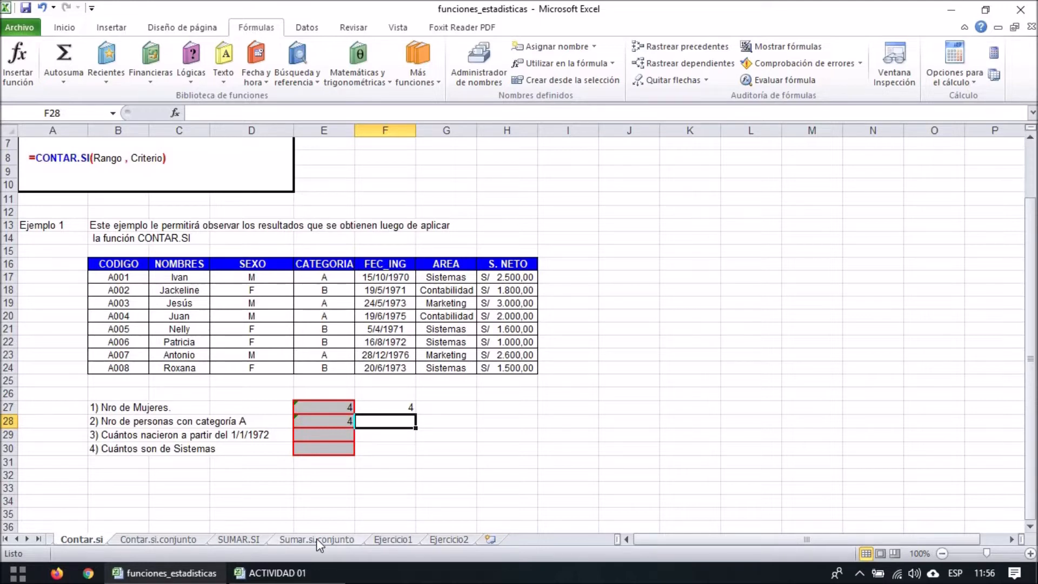
Step: Compare the example tables and questions on the SUMAR.SI and Sumar.si.conjunto sheets
left_click(243, 540)
left_click(297, 540)
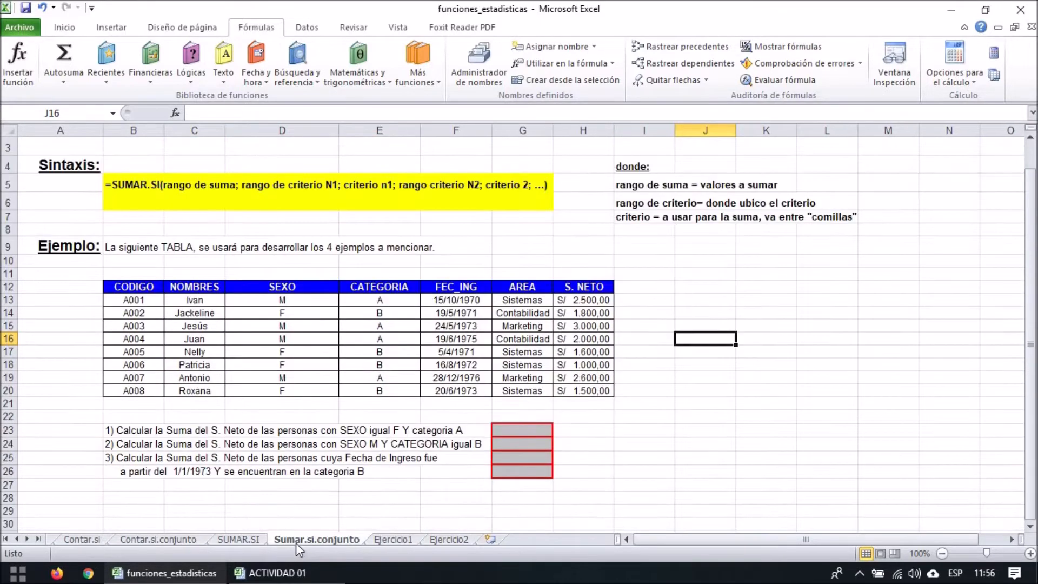
left_click(242, 541)
scroll(508, 476, "down", 2)
scroll(458, 489, "up", 5)
scroll(270, 541, "down", 4)
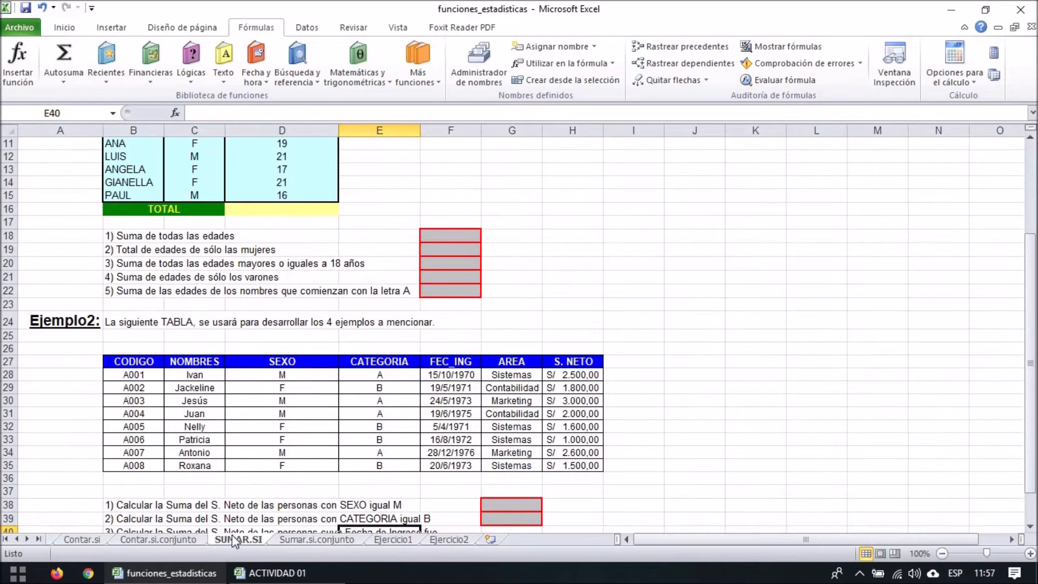
left_click(307, 540)
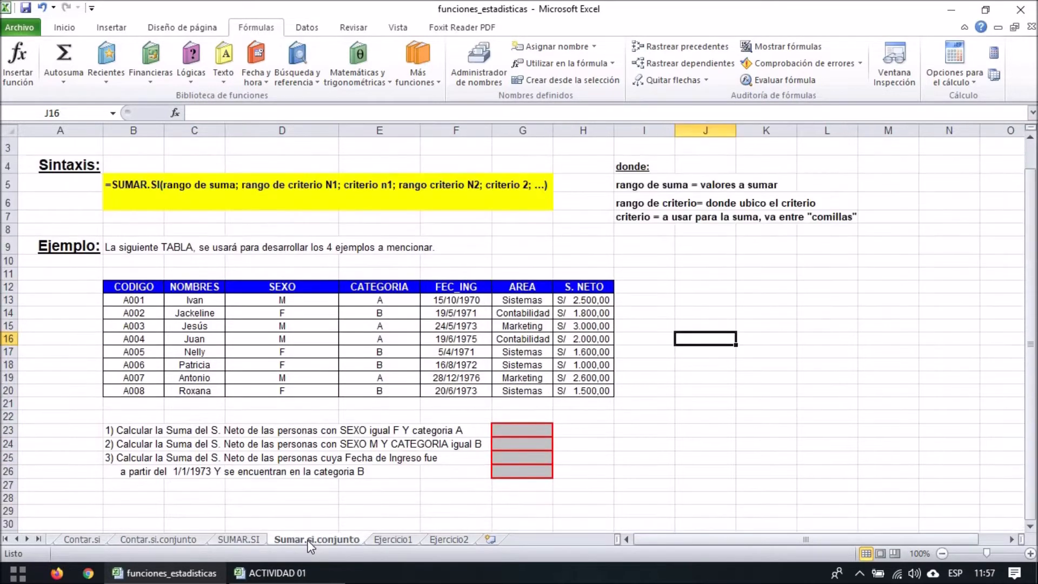
left_click(249, 540)
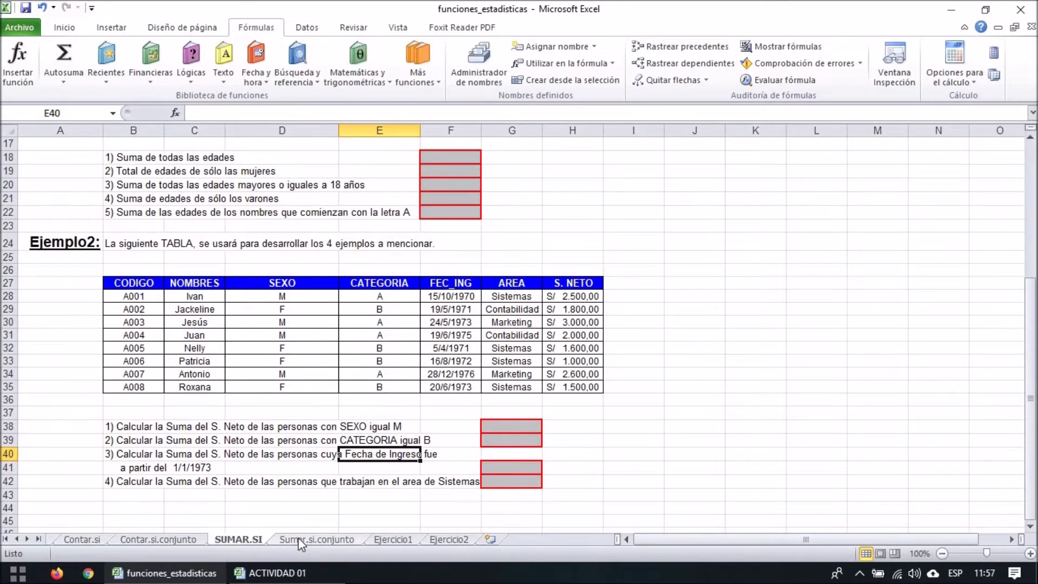
left_click(297, 537)
Step: Examine the range and criterion arguments of the E30 formula on the Contar.si.conjunto sheet
left_click(186, 535)
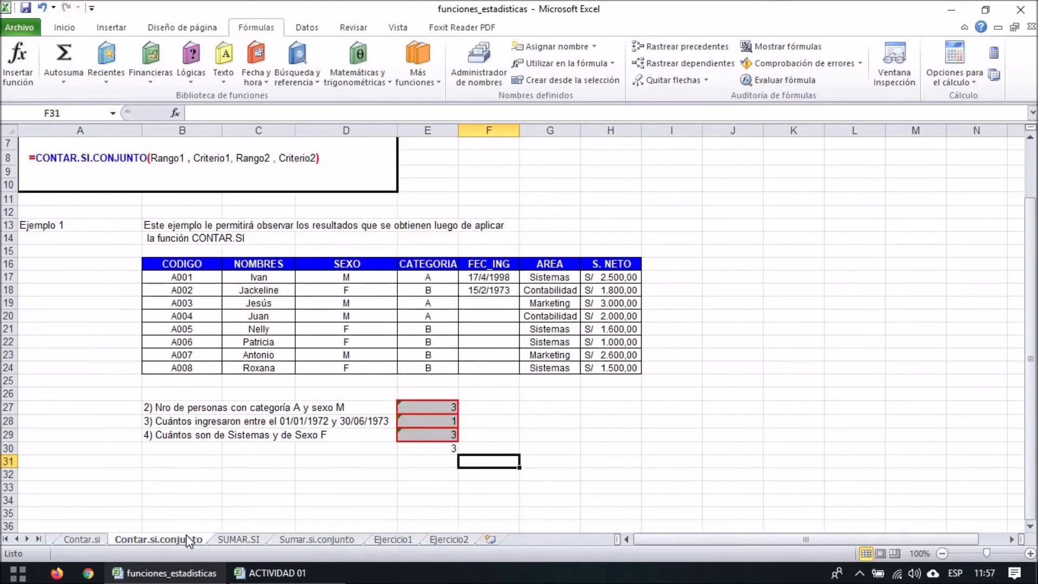
left_click(423, 447)
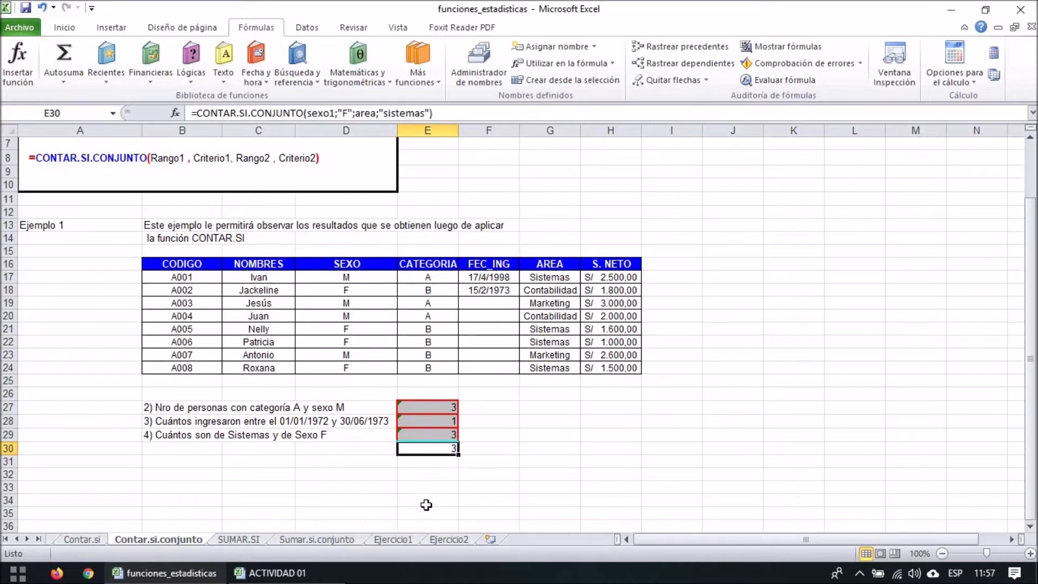
left_click(347, 114)
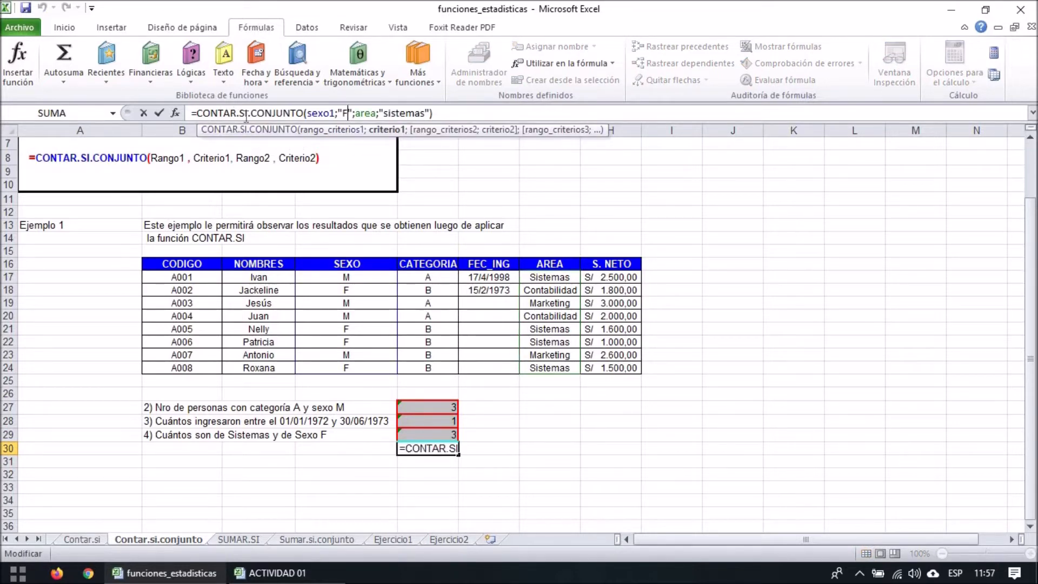
left_click(313, 113)
left_click(343, 114)
Step: Examine the syntax and the multi-criteria sum questions with their answer cells on the Sumar.si.conjunto sheet
left_click(240, 538)
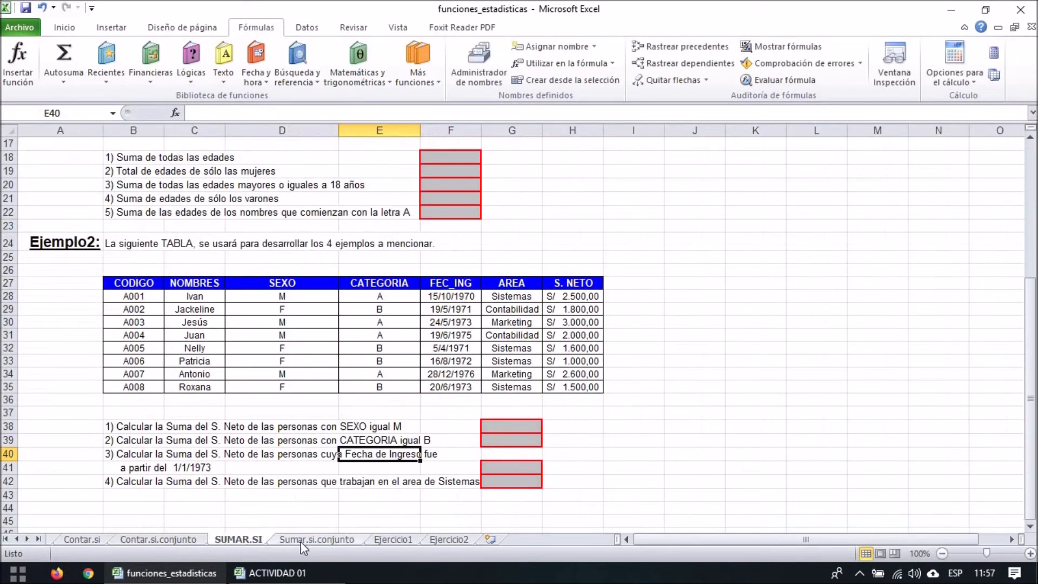
left_click(303, 539)
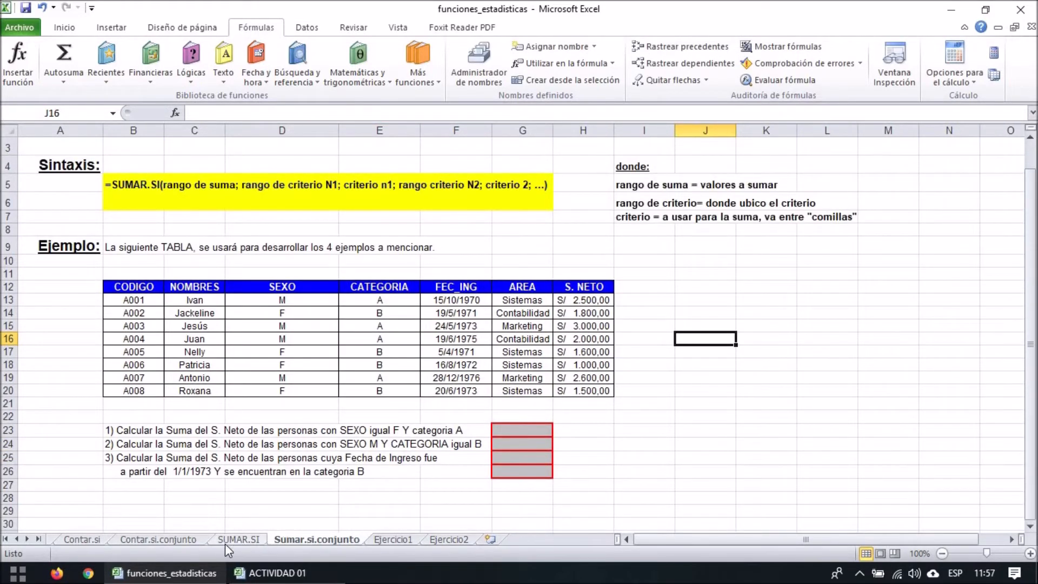
left_click(228, 540)
left_click(310, 540)
scroll(478, 438, "up", 1)
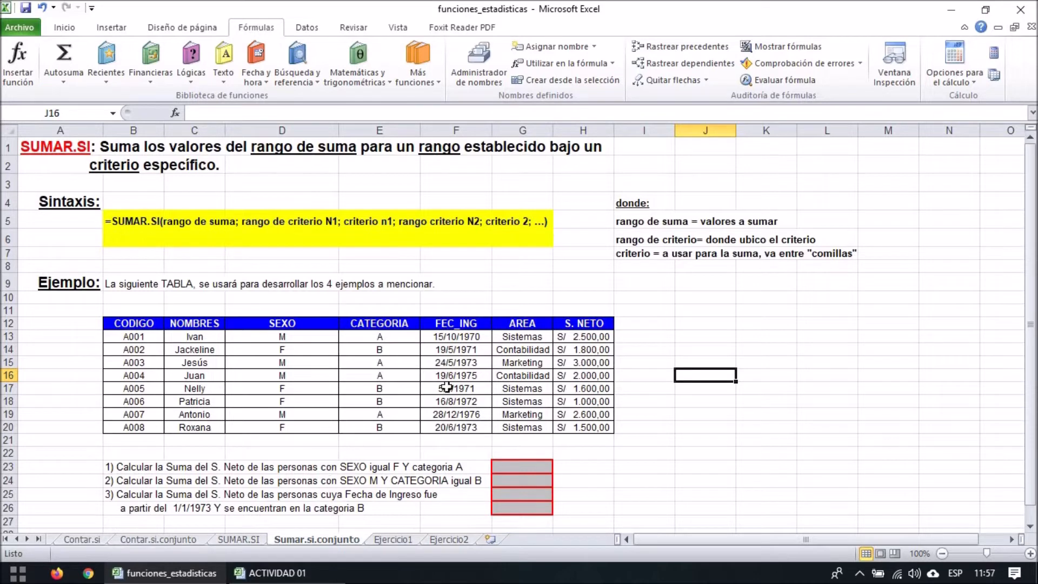
left_click(513, 471)
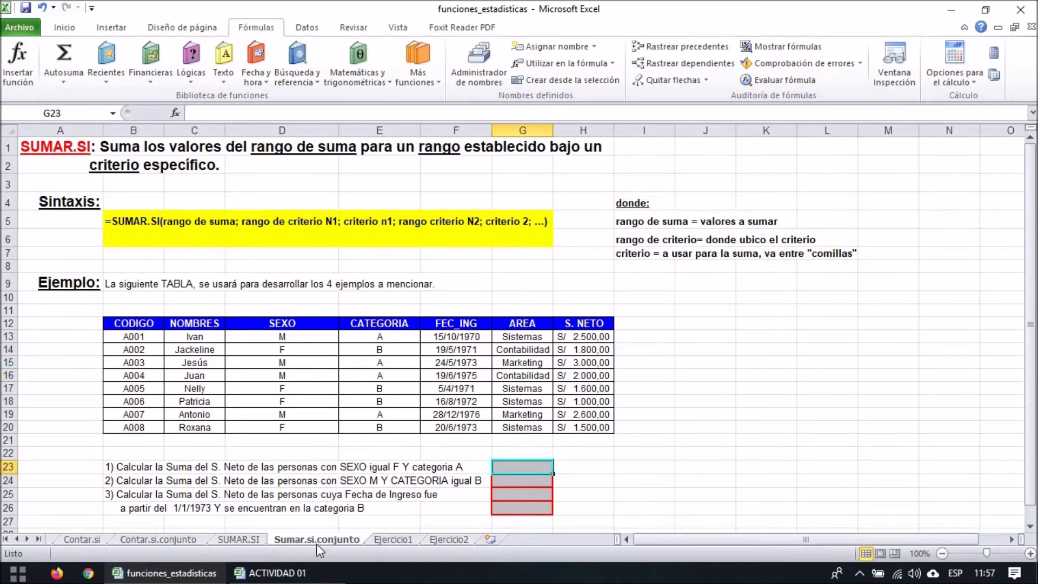
left_click(530, 484)
scroll(530, 486, "down", 3)
scroll(530, 487, "up", 3)
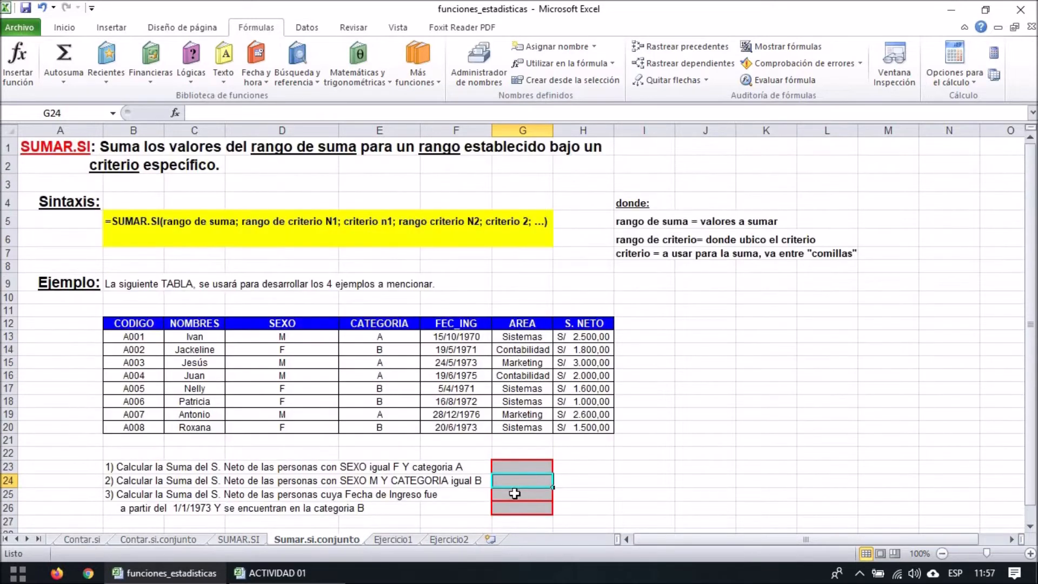
left_click(534, 466)
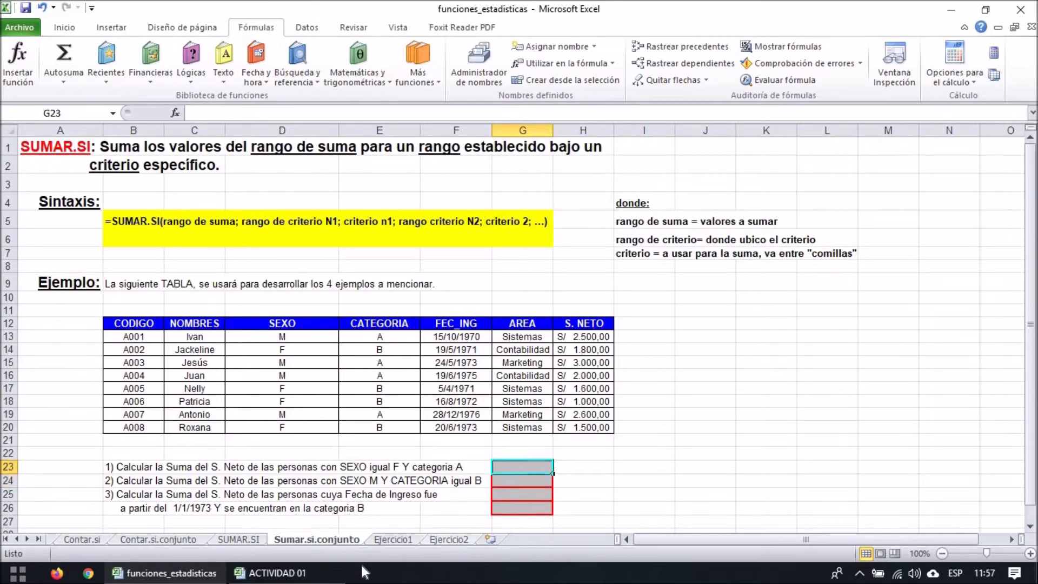
scroll(634, 428, "down", 1)
scroll(641, 423, "up", 1)
left_click(563, 481)
left_click(592, 465)
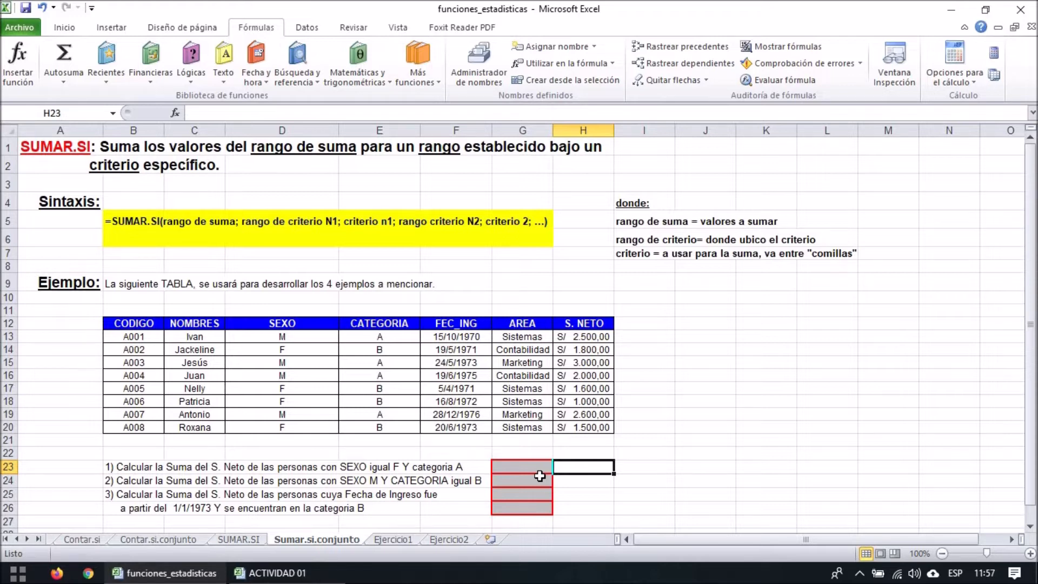
left_click(597, 493)
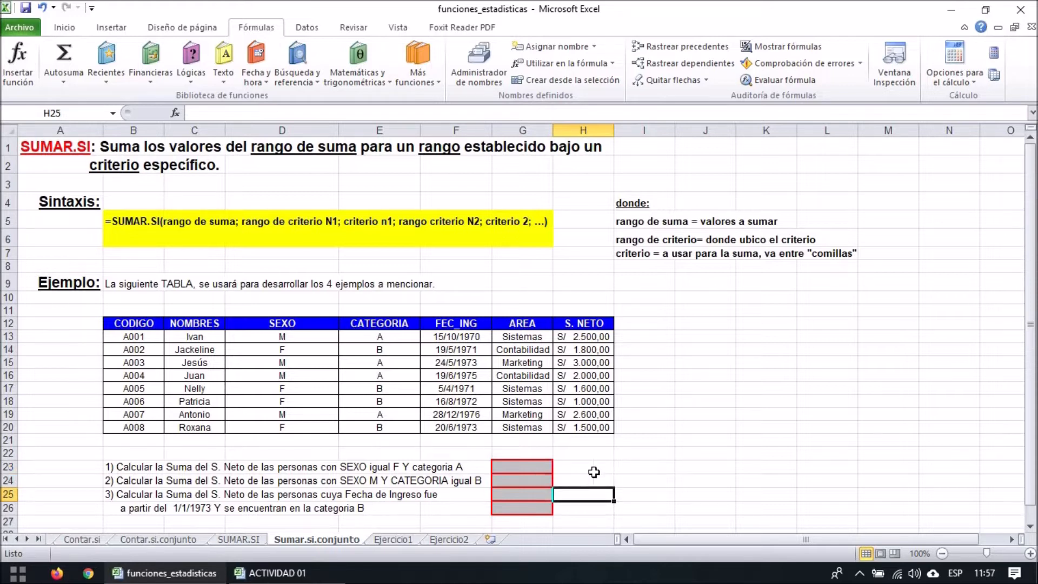
left_click(596, 468)
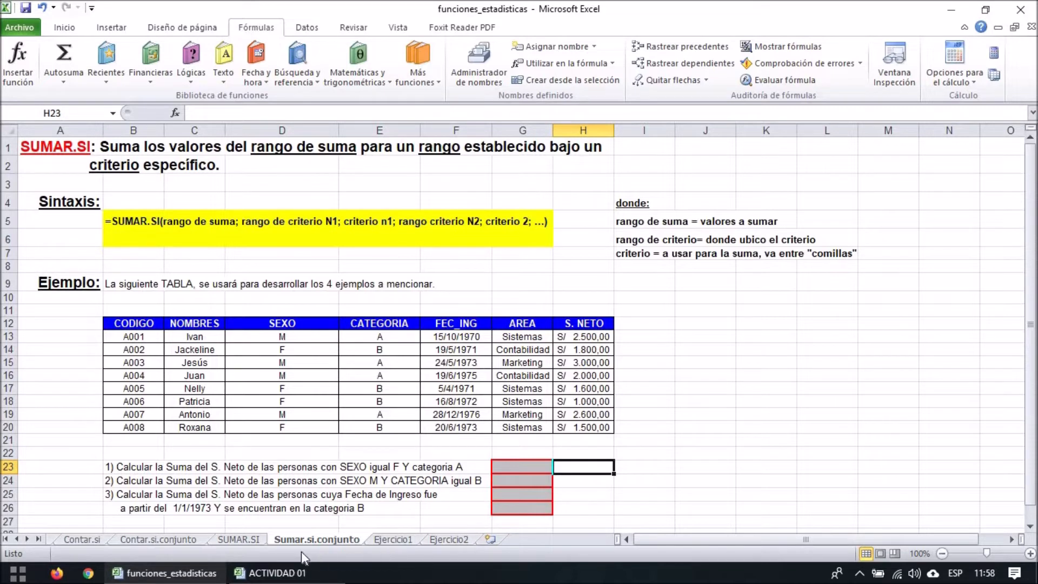
Step: Start a SUMAR.SI.CONJUNTO formula in cell H38 of the SUMAR.SI sheet with the sum range H28:H35
left_click(230, 540)
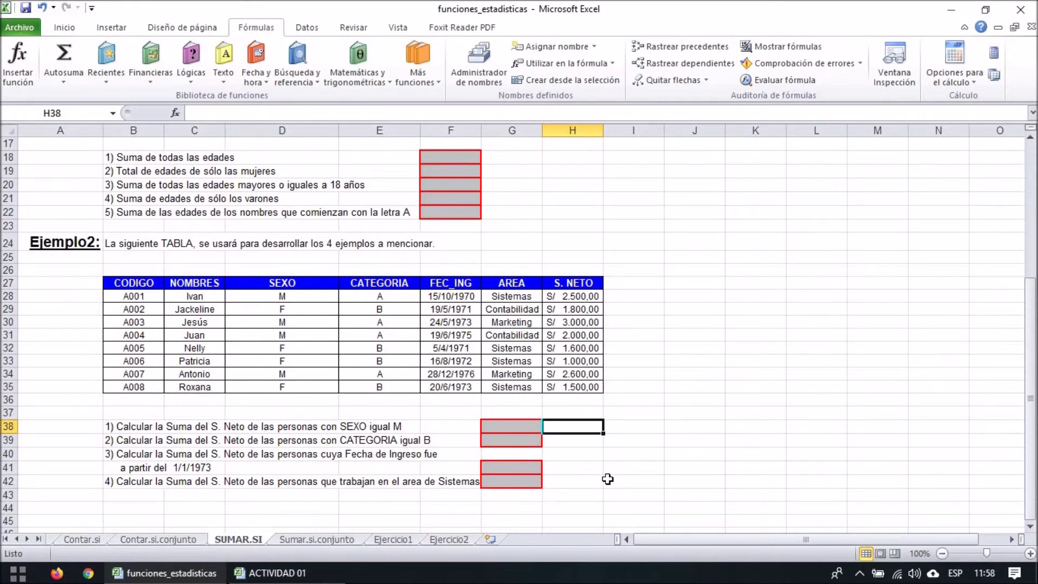
left_click(137, 426)
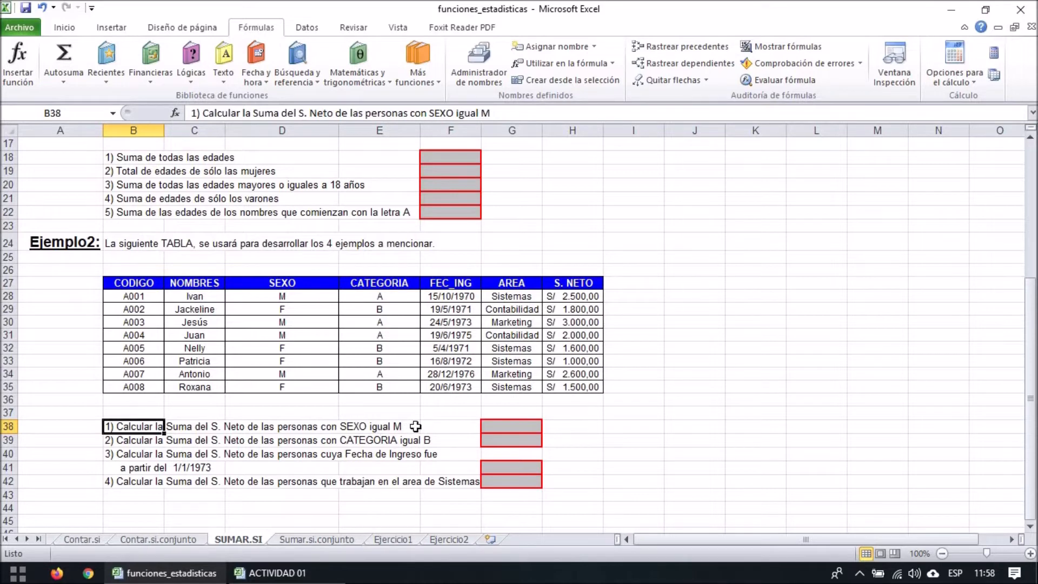
left_click(565, 428)
type("=c")
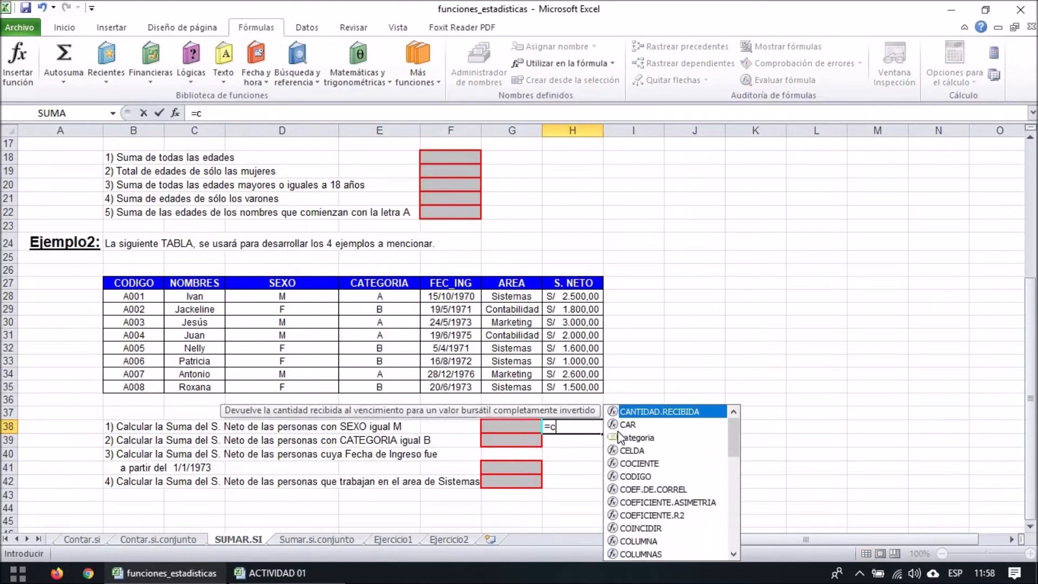
key("BackSpace")
type("sumar.si")
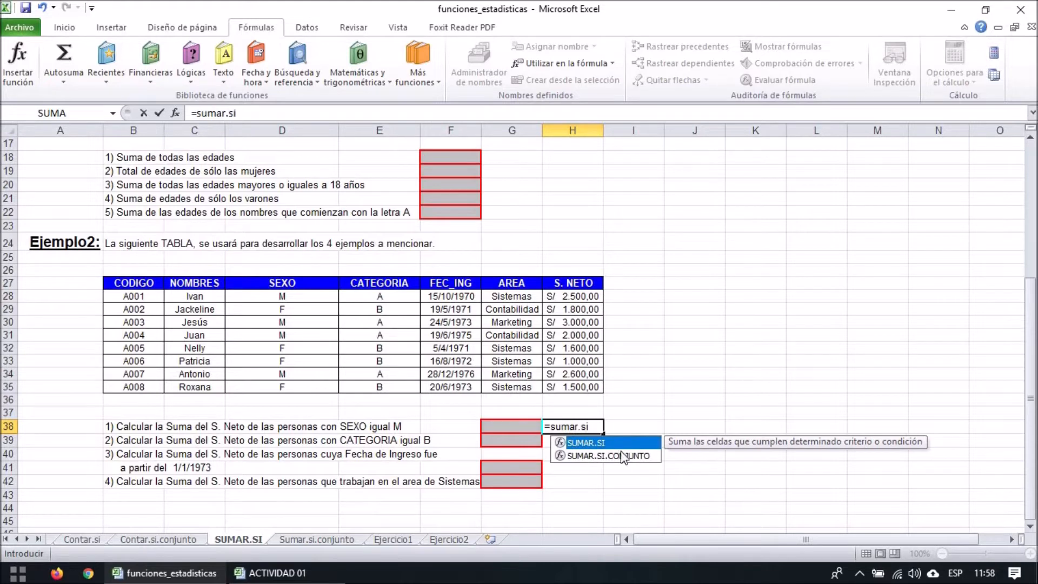
double_click(622, 455)
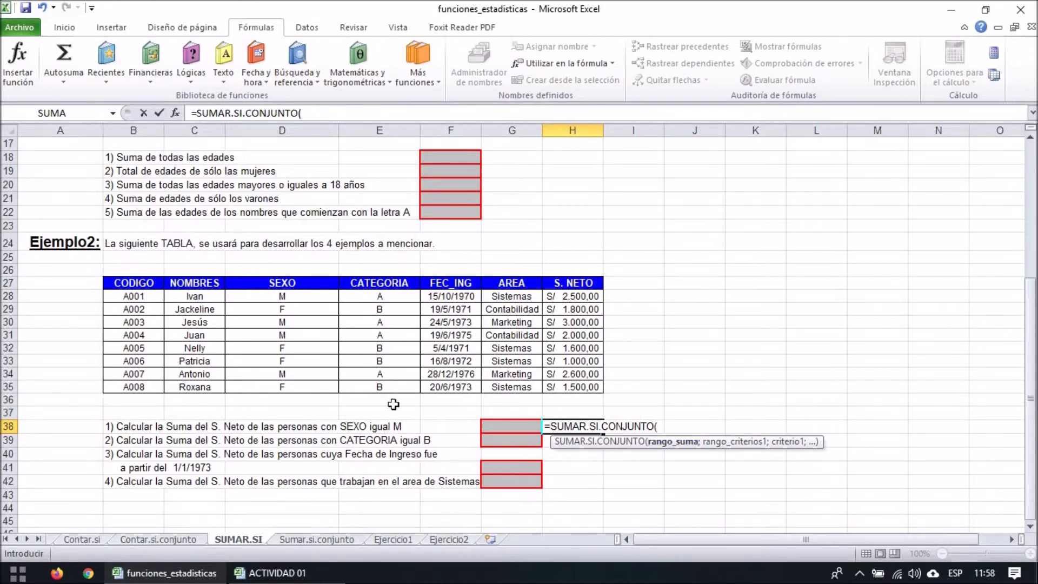
left_click_drag(582, 295, 592, 387)
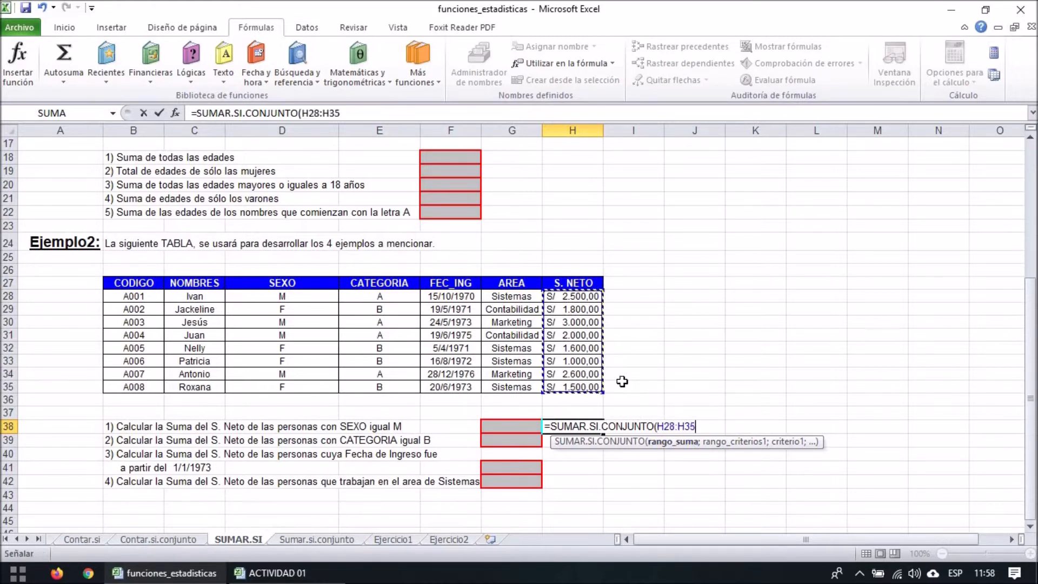
Step: Complete the H38 formula with the criteria range D28:D35 and the criterion "m"
type(";")
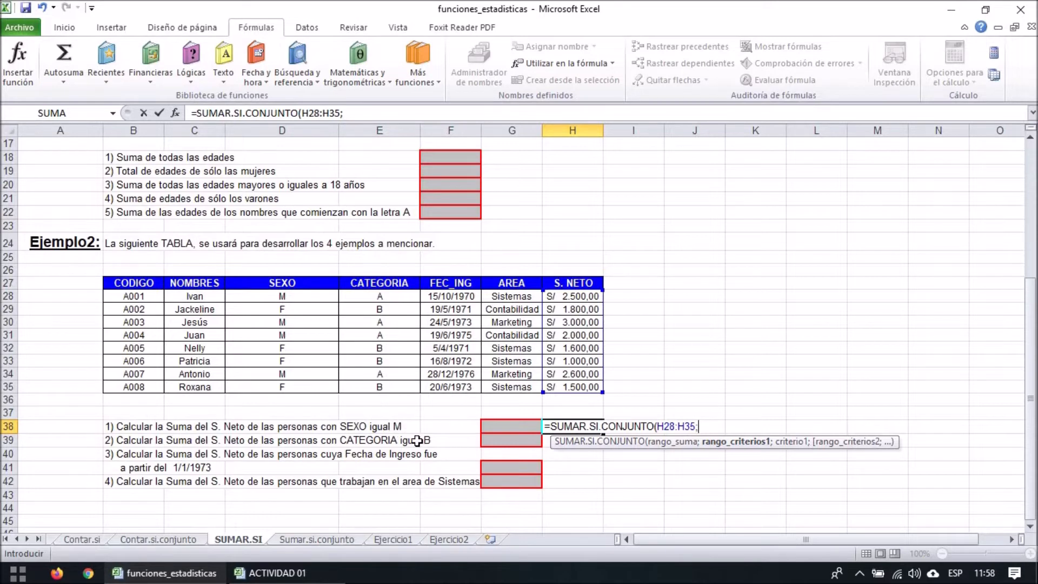
left_click_drag(294, 297, 299, 385)
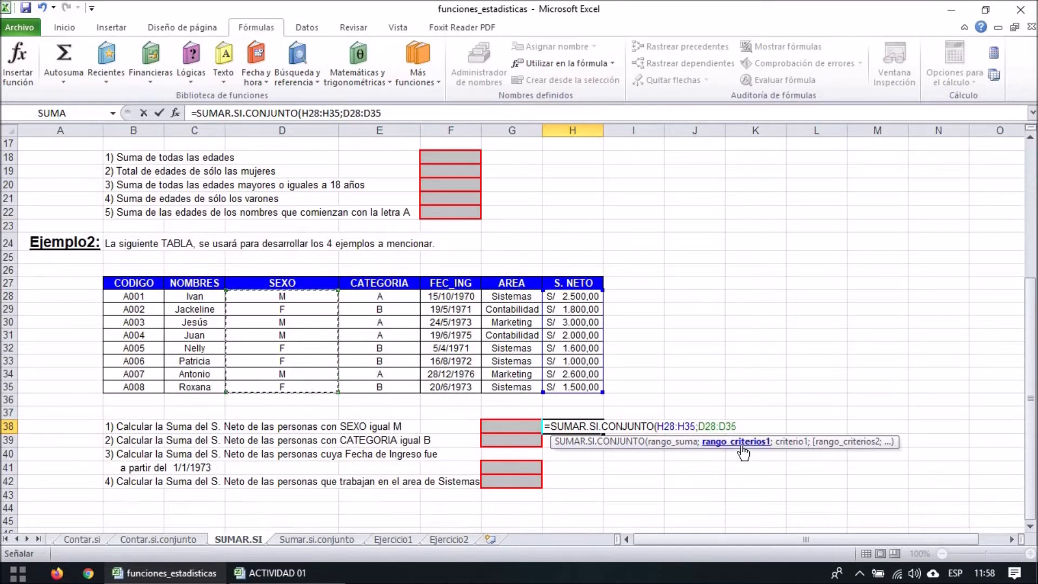
type(";\"m")
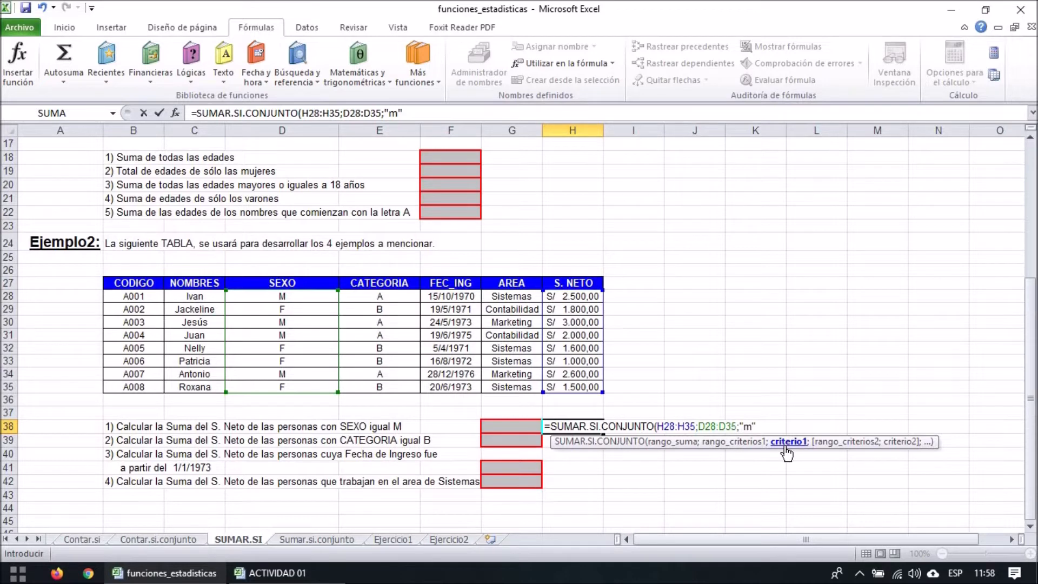
key("Return")
Step: Review the arguments of the H38 formula against the S. NETO and SEXO columns
left_click(580, 426)
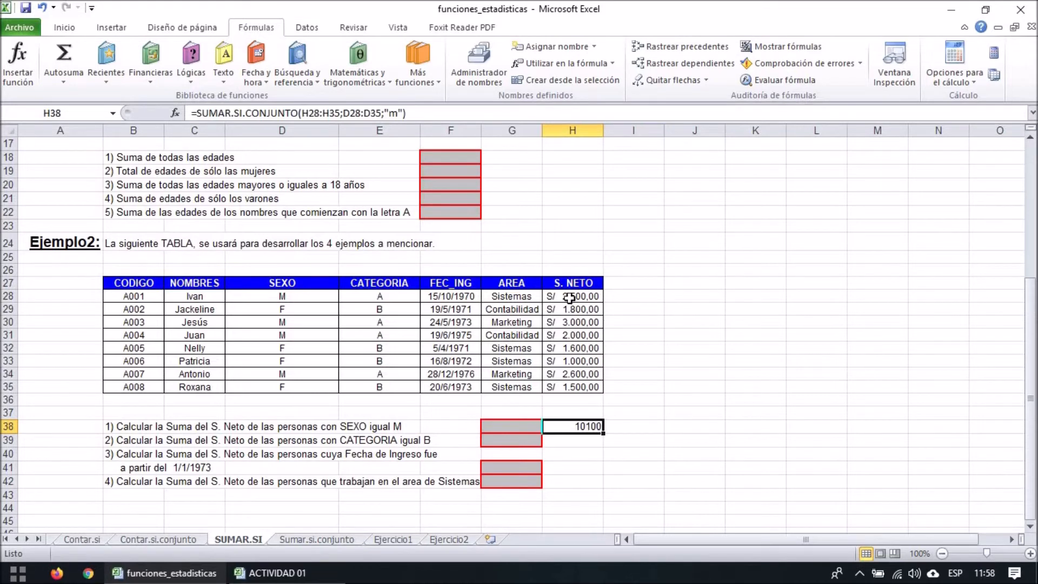
double_click(578, 426)
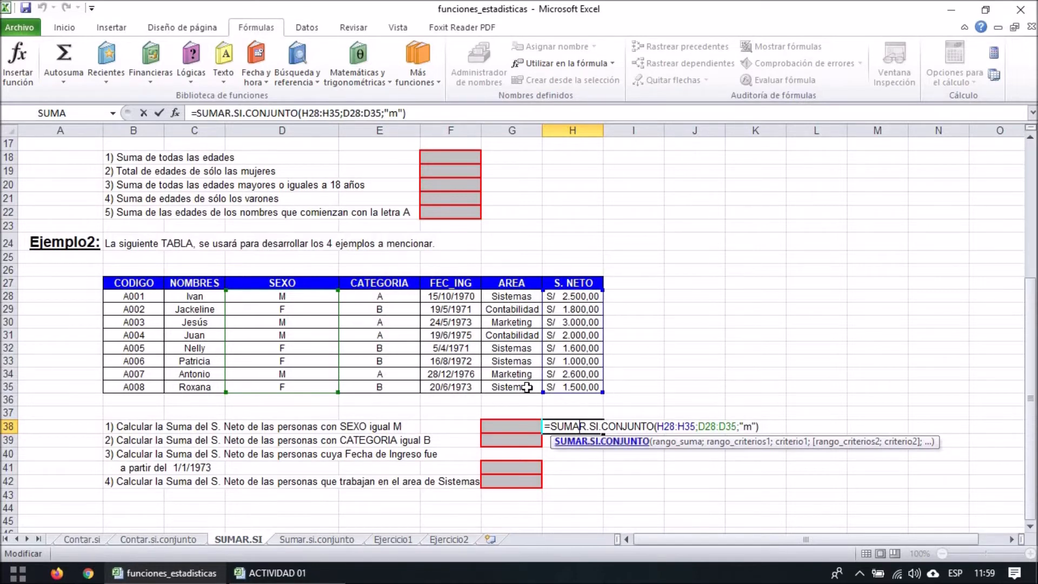
key("ctrl+Return")
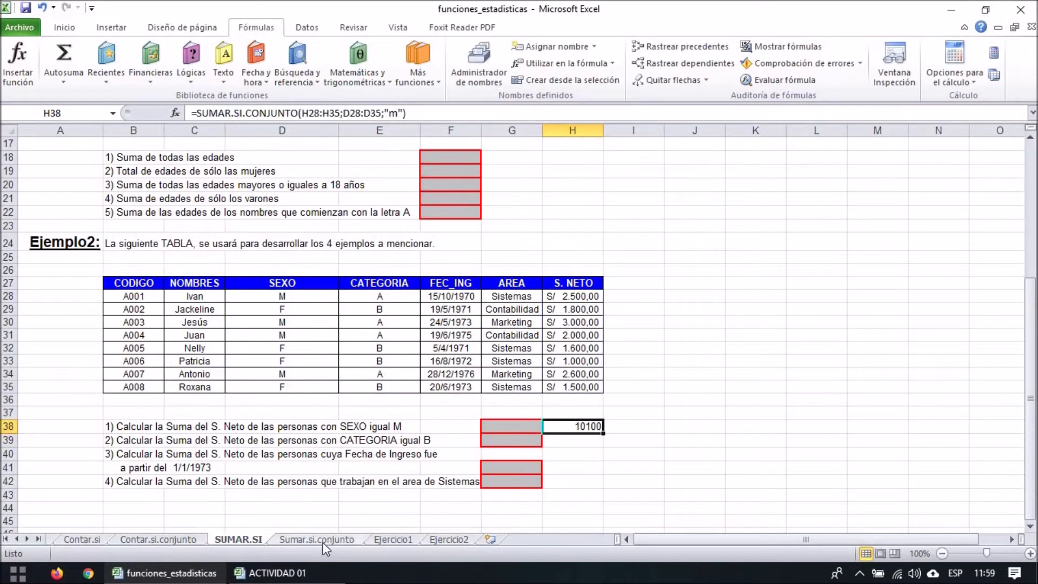
Step: Compare the H38 formula's arguments on the SUMAR.SI sheet with the syntax shown on the Sumar.si.conjunto sheet
left_click(319, 539)
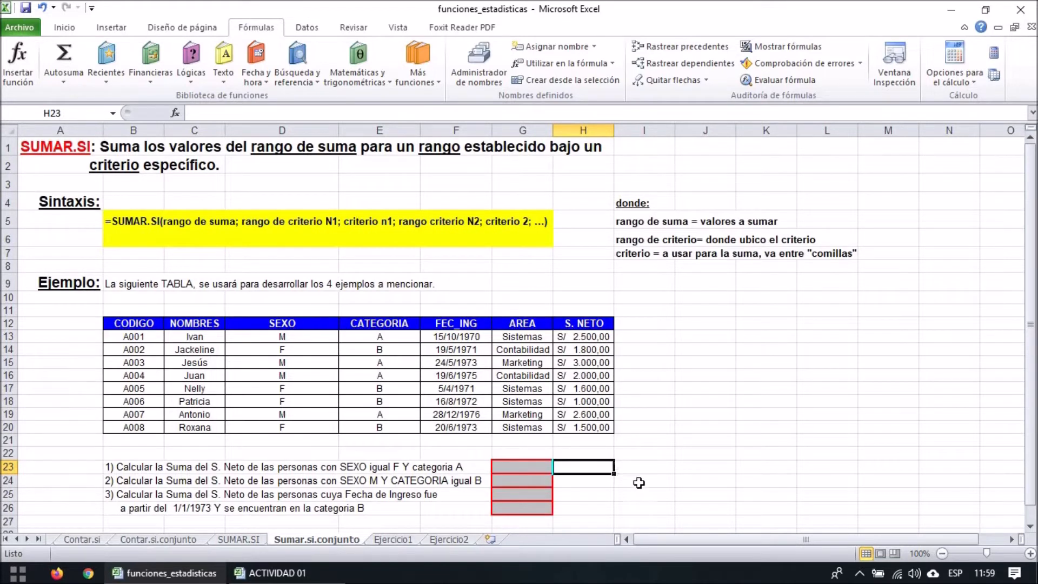
left_click(248, 540)
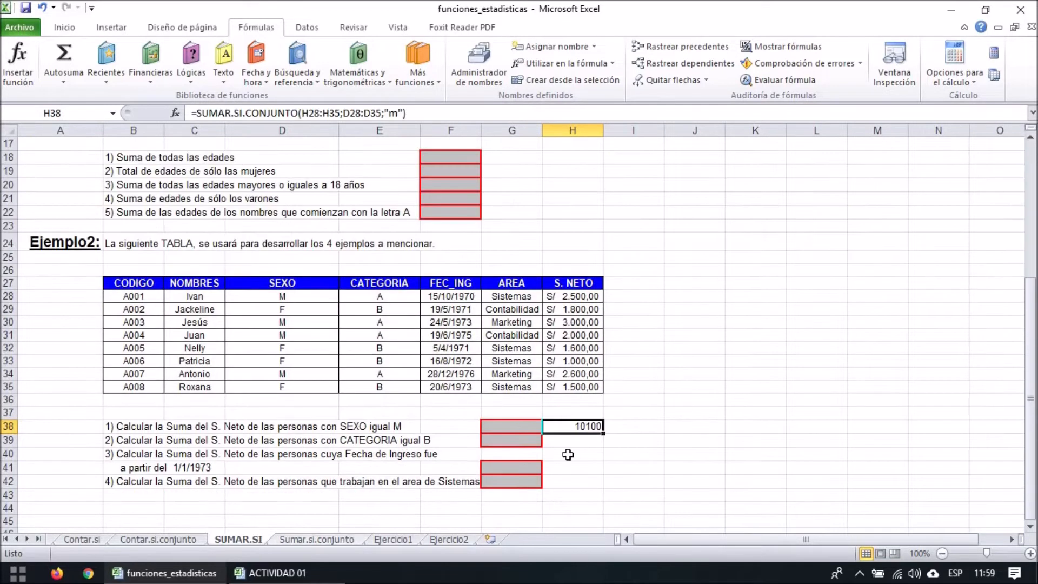
double_click(577, 424)
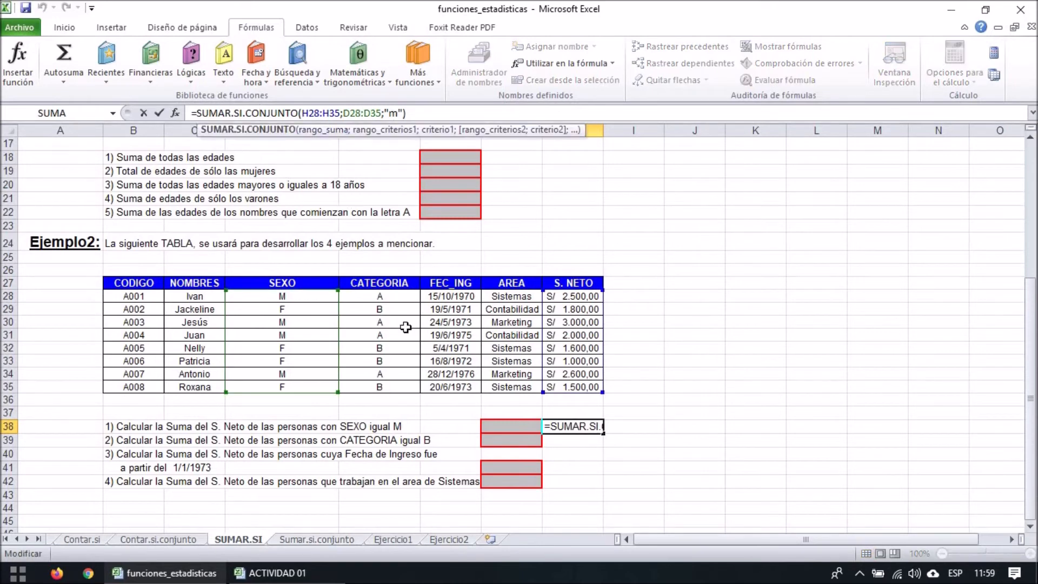
key("Escape")
Step: Start a SUMAR.SI.CONJUNTO formula in cell G23 of the Sumar.si.conjunto sheet with the sum range H13:H20
left_click(316, 539)
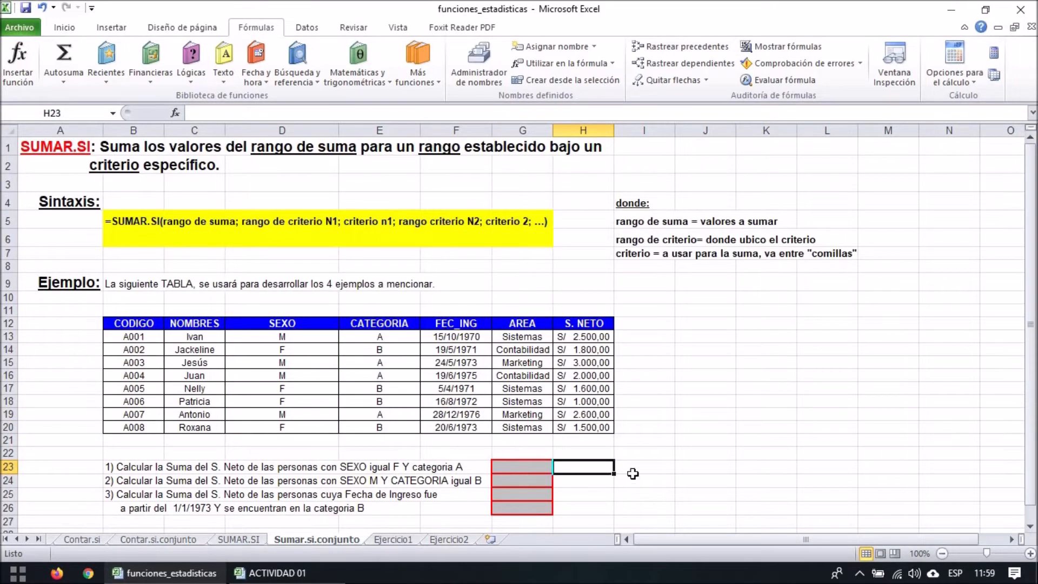
type("=")
key("Escape")
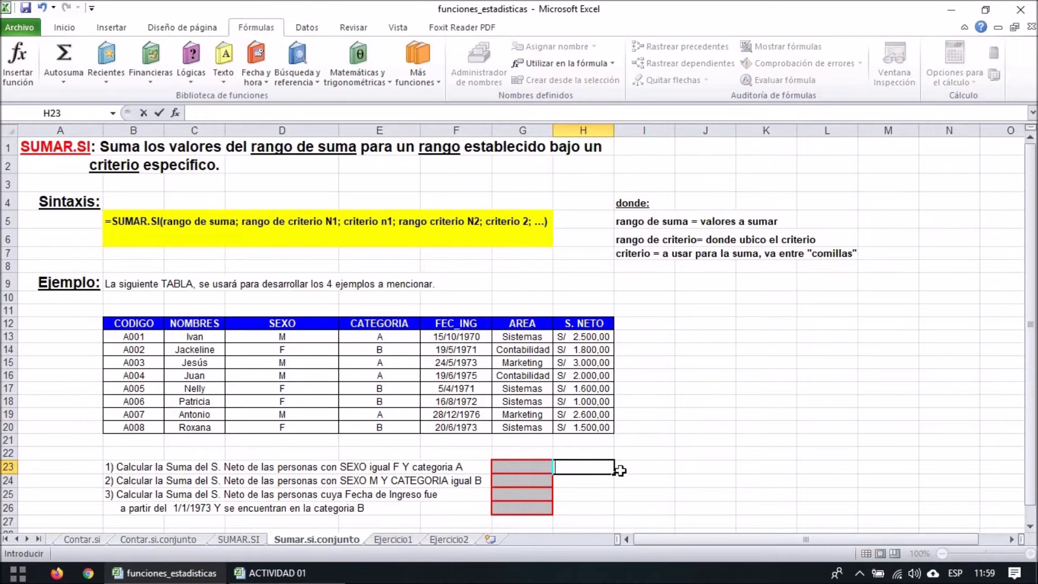
left_click(528, 466)
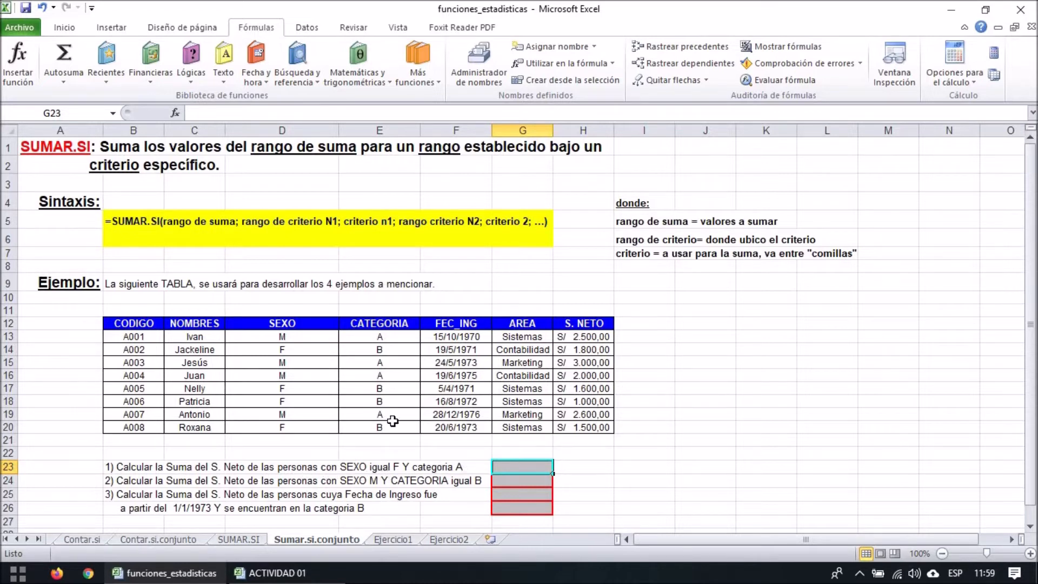
type("=")
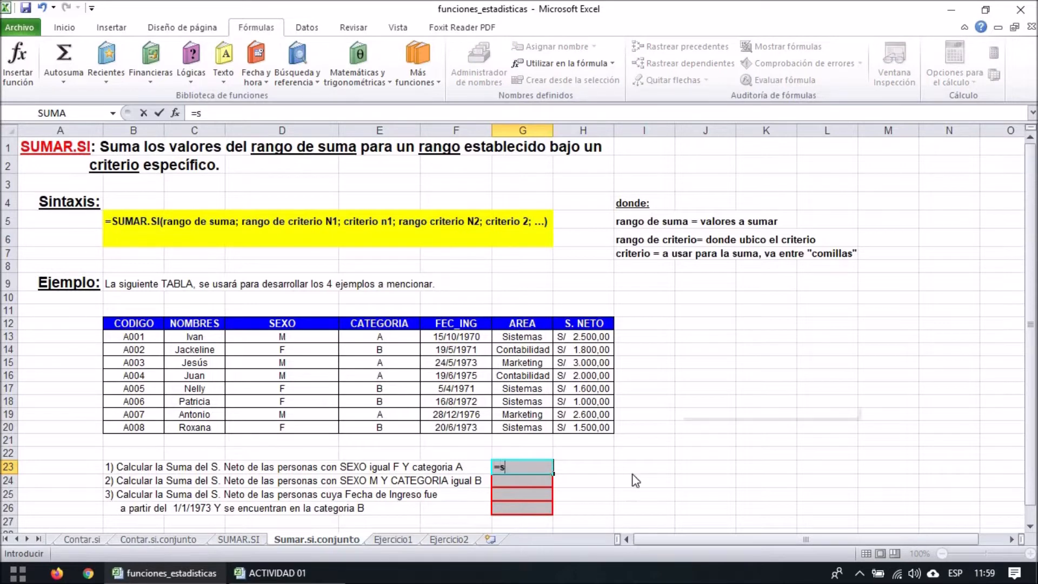
type("sumar")
double_click(584, 495)
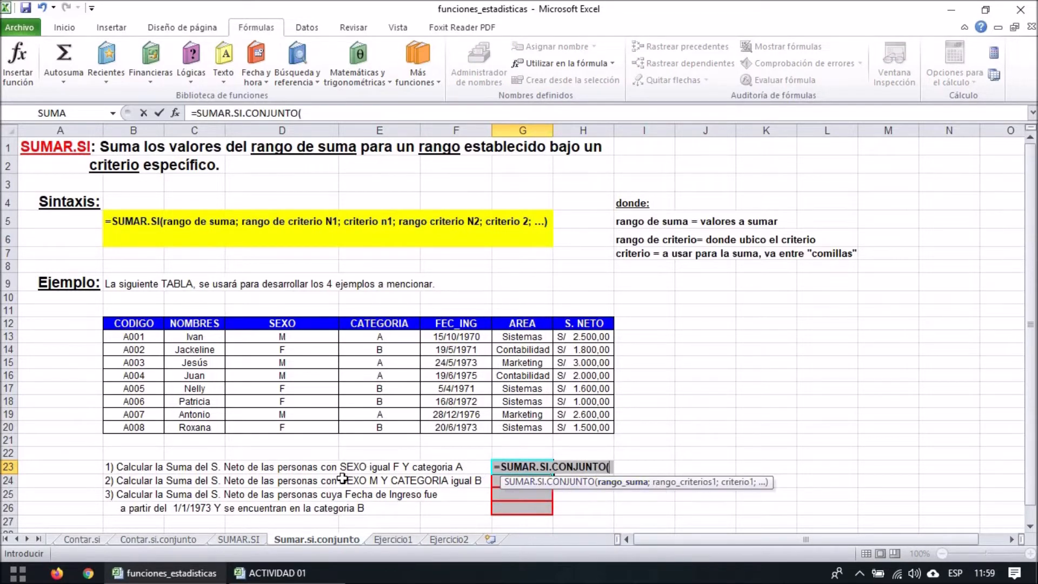
left_click_drag(591, 340, 588, 427)
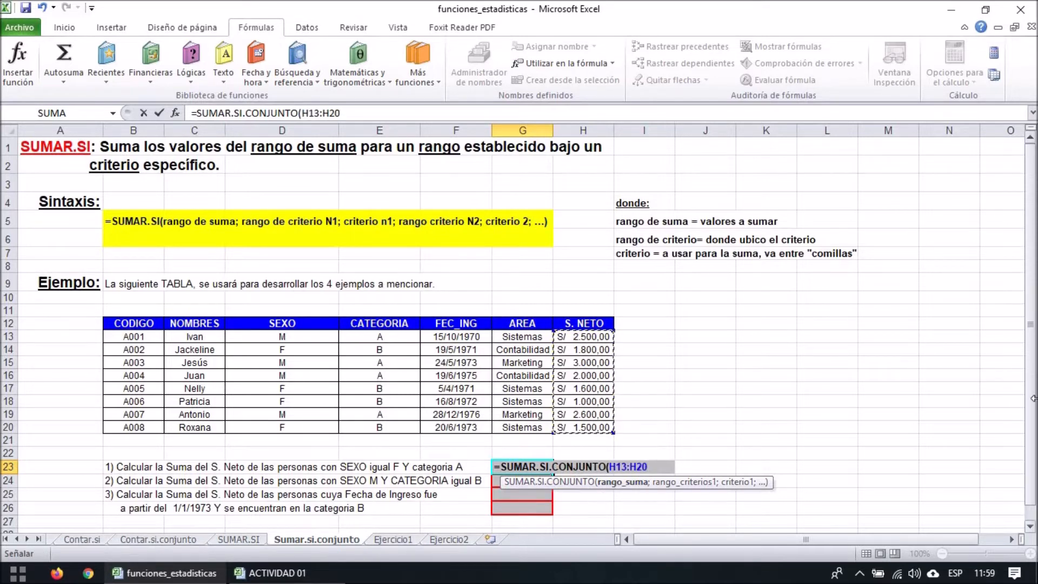
Step: Add the first criteria range D13:D20 and the criterion "f" to the G23 formula, leaving it open for another criteria pair
type(";")
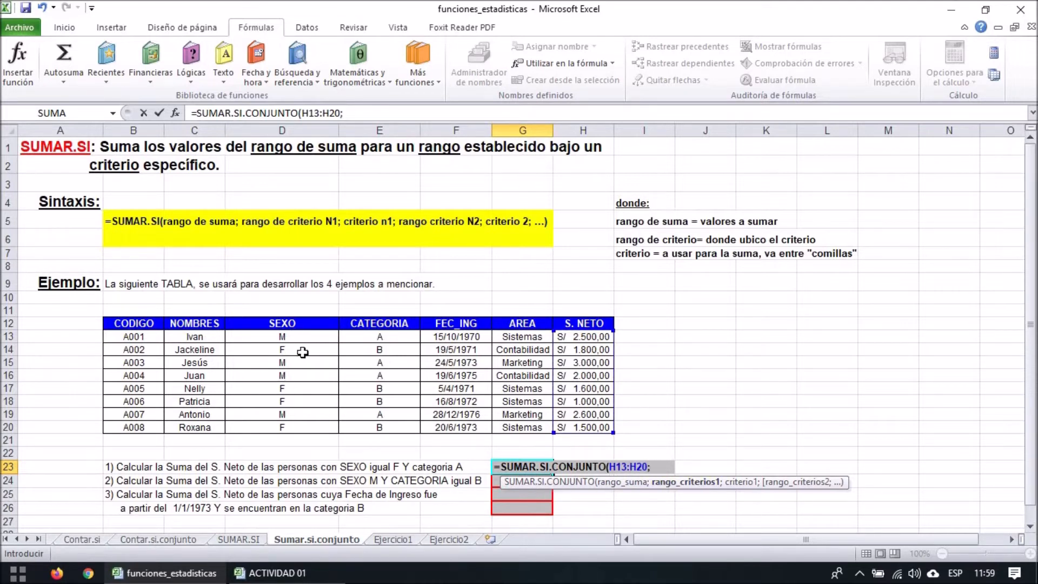
left_click_drag(301, 338, 294, 433)
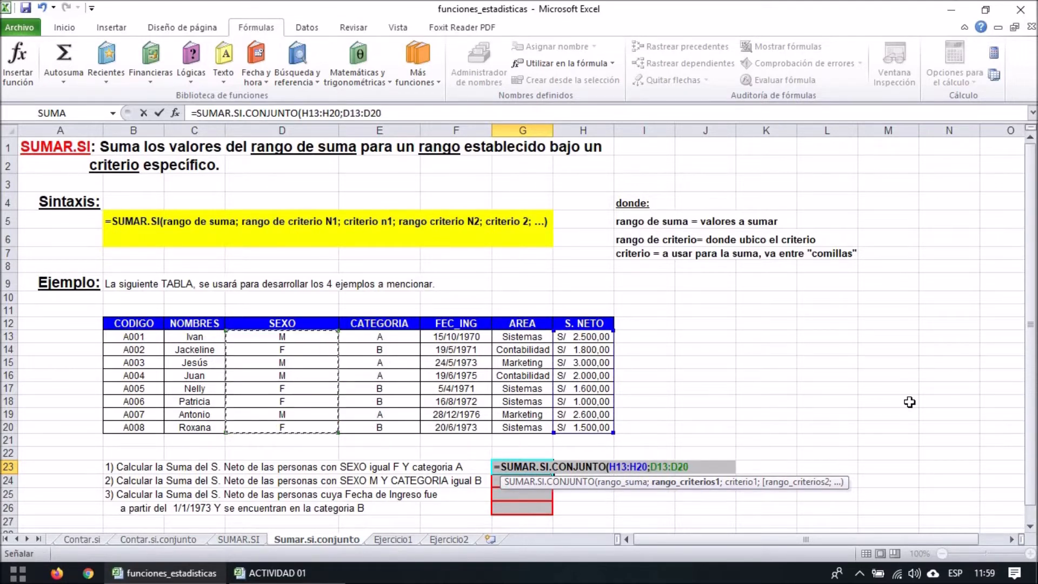
type(";\"f")
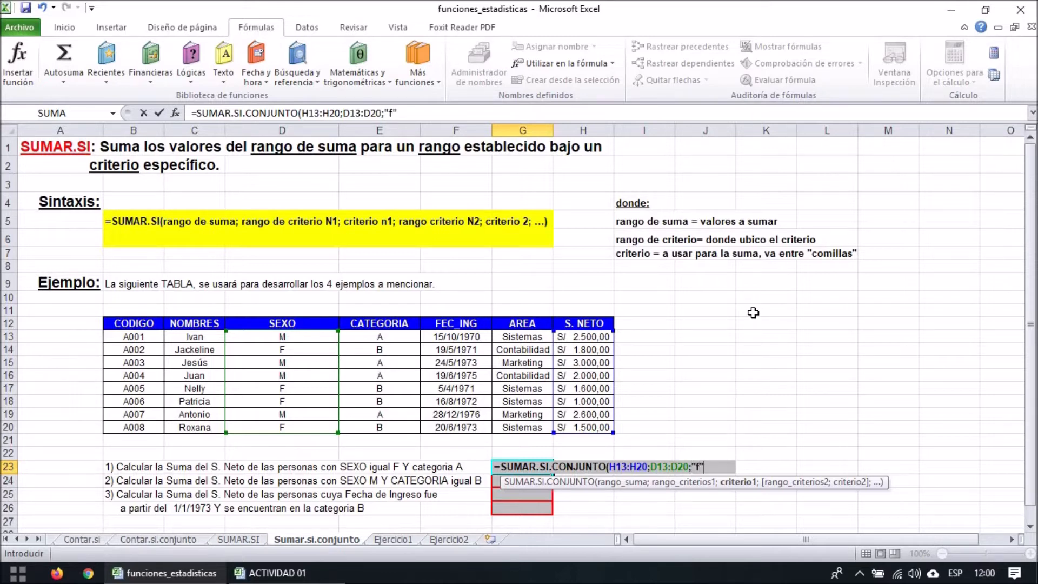
type(";")
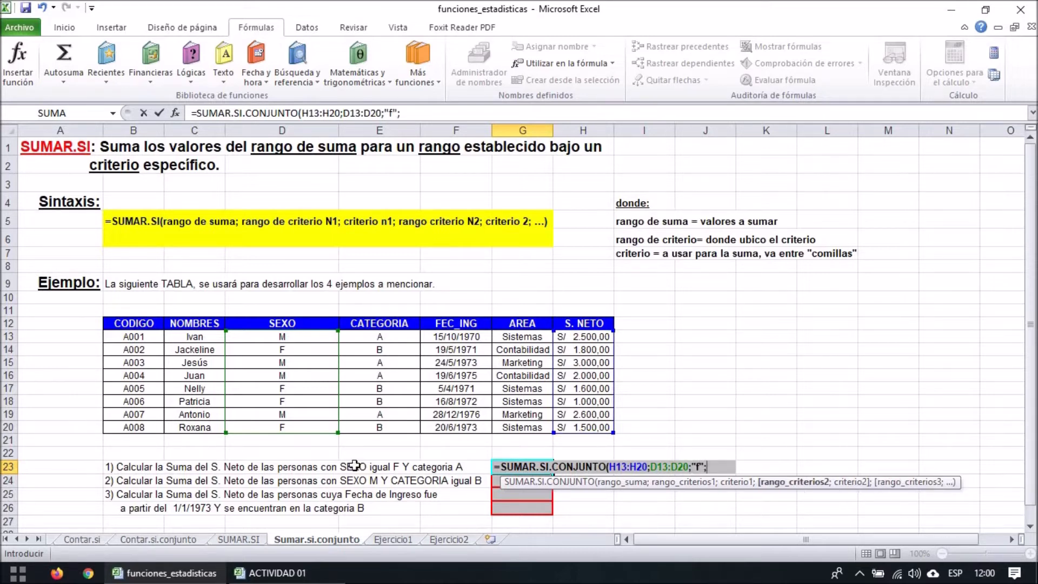
Step: Complete the SUMAR.SI.CONJUNTO formula in G23 with the second criteria range E13:E20 and the criterion "A"
left_click(373, 342)
left_click_drag(373, 341, 375, 428)
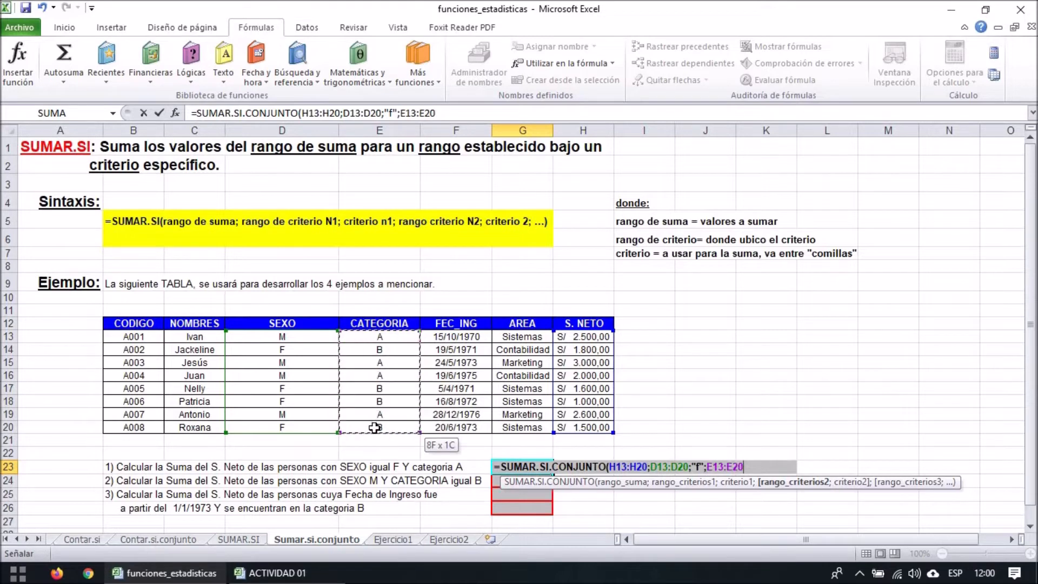
type(";\"A")
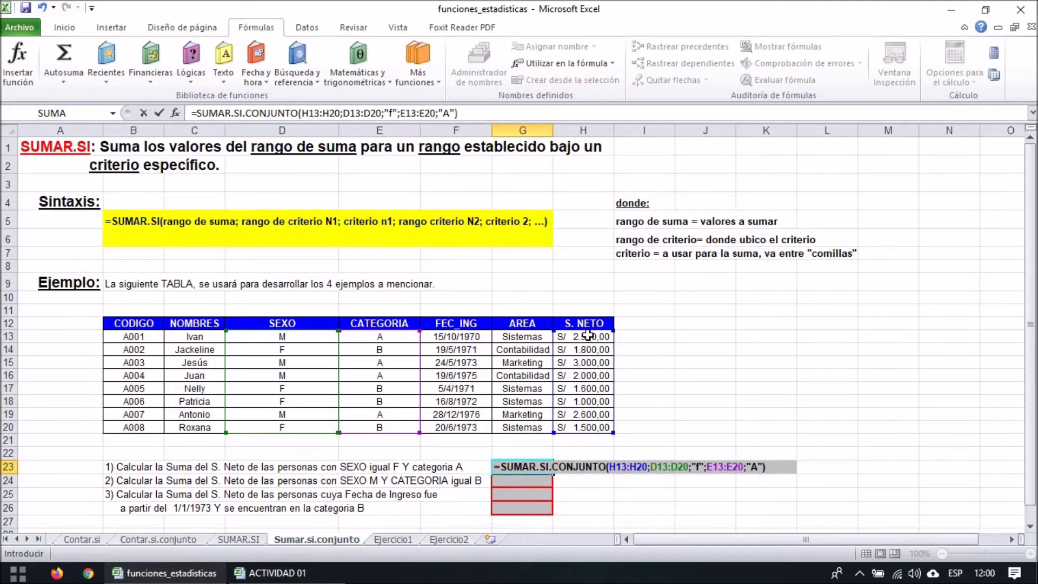
left_click(627, 462)
left_click(664, 467)
left_click(700, 467)
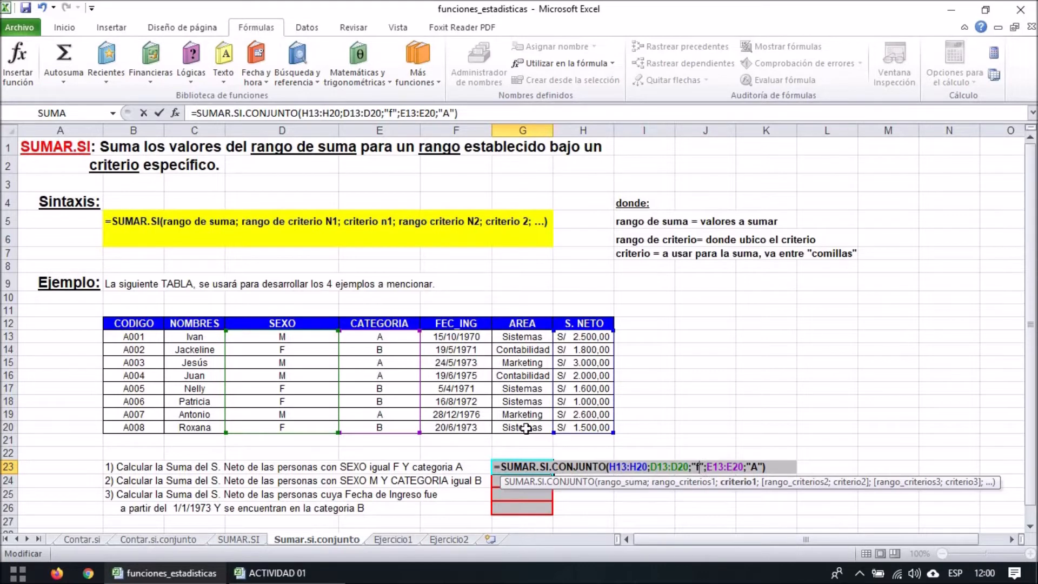
left_click(730, 467)
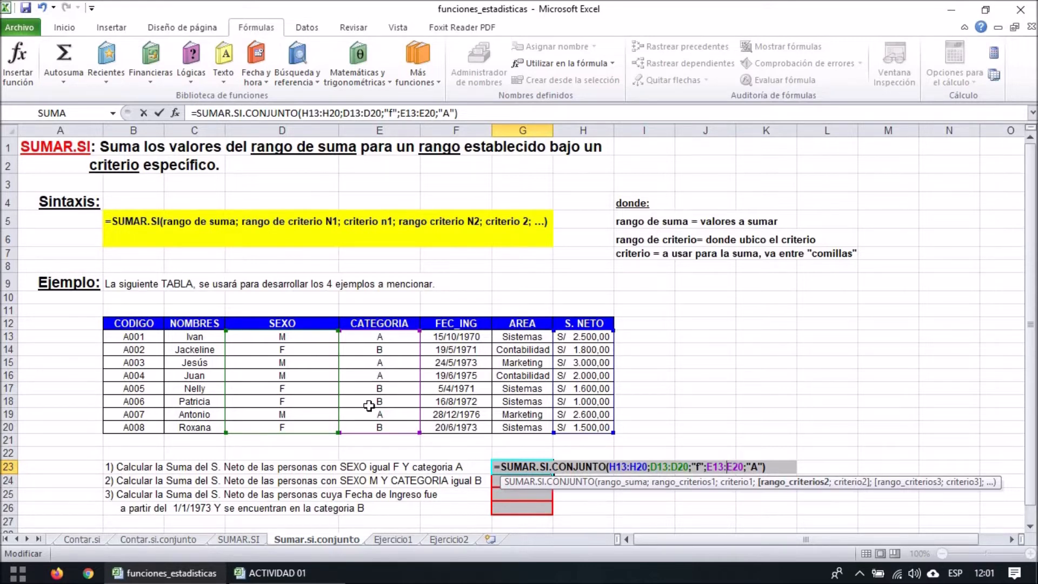
key("Return")
left_click(543, 467)
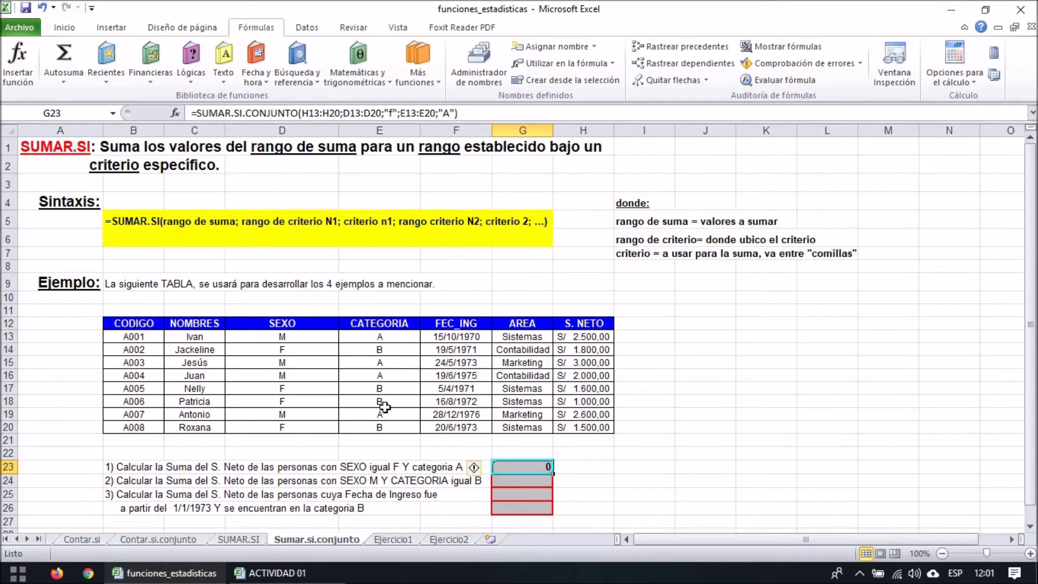
Step: Change the CATEGORIA of employees A005 and A008 to lowercase "a" in cells E17 and E20
left_click(388, 390)
type("a")
key("Return")
left_click(380, 428)
type("a")
key("Return")
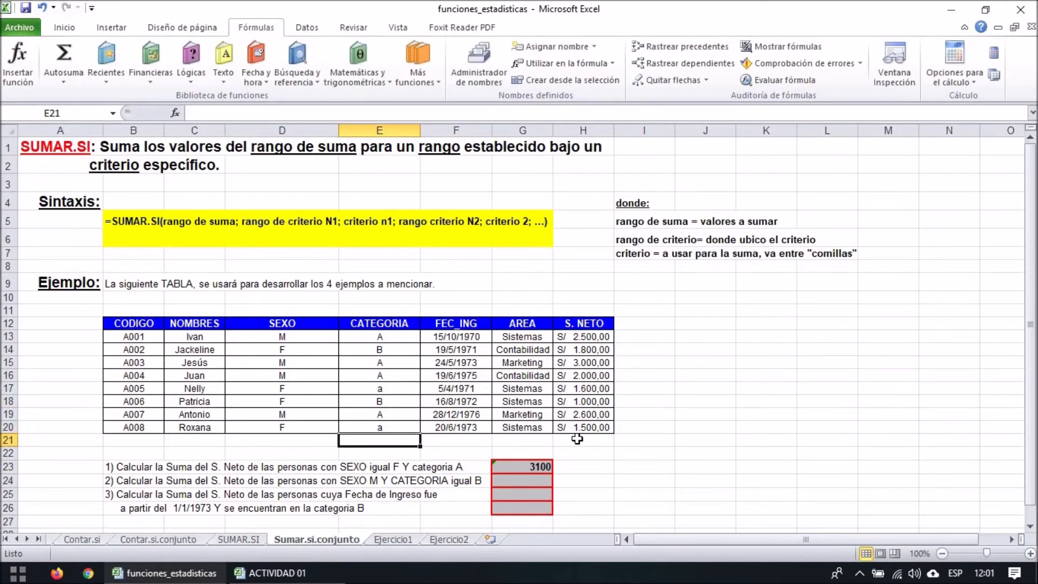
Step: Set the CATEGORIA of employees A008 and A005 to uppercase "A" and check the formula in G23
left_click(375, 428)
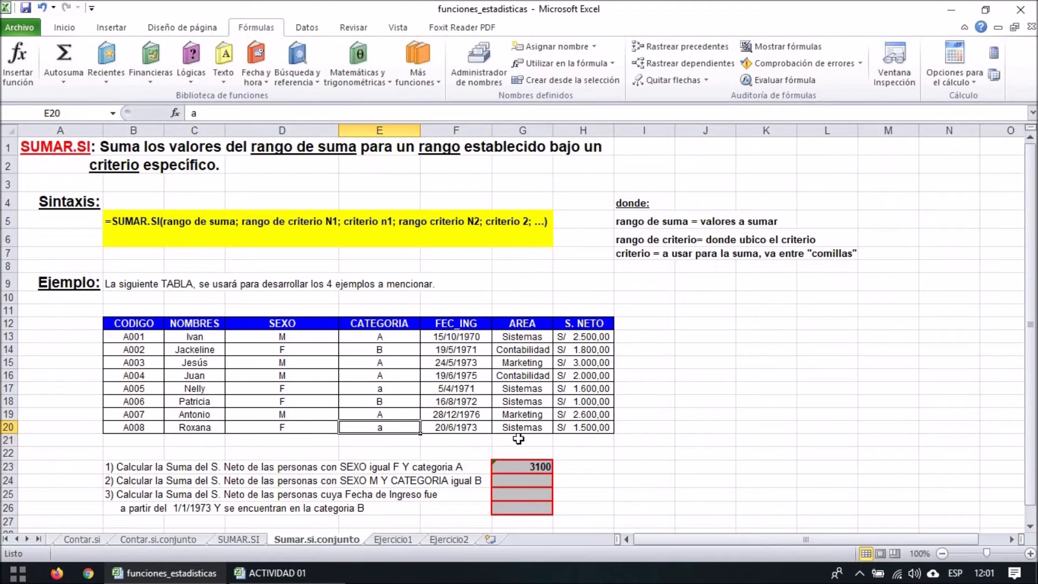
type("A")
left_click(403, 390)
type("A")
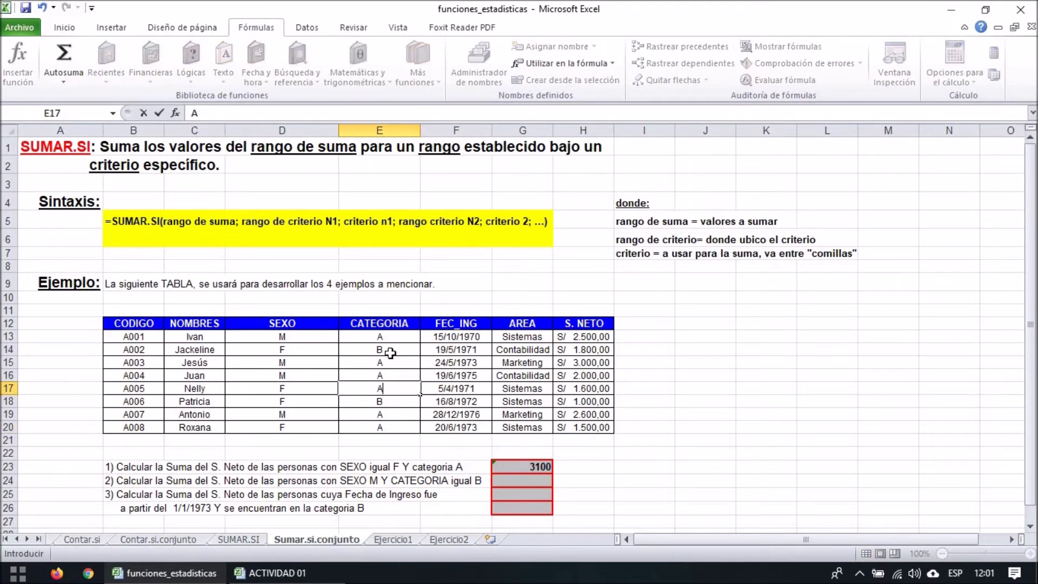
left_click(684, 439)
left_click(529, 465)
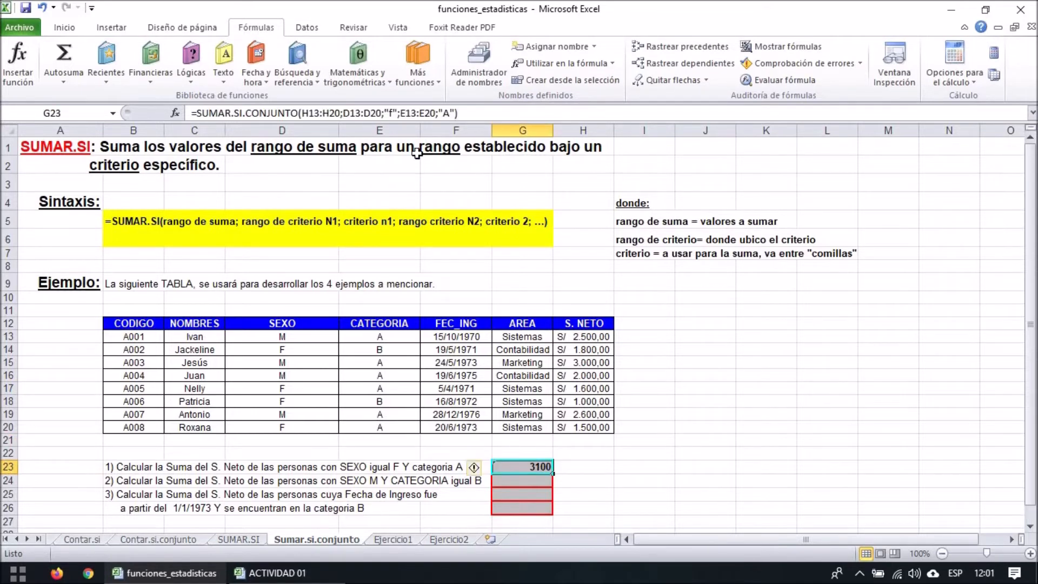
key("Return")
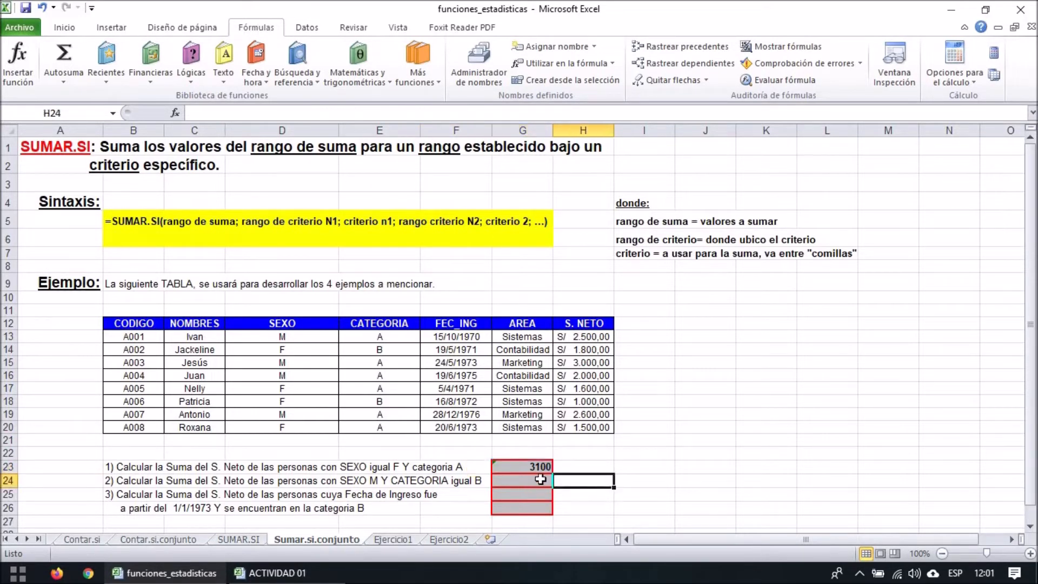
type("=SUMAR.SI")
type(".")
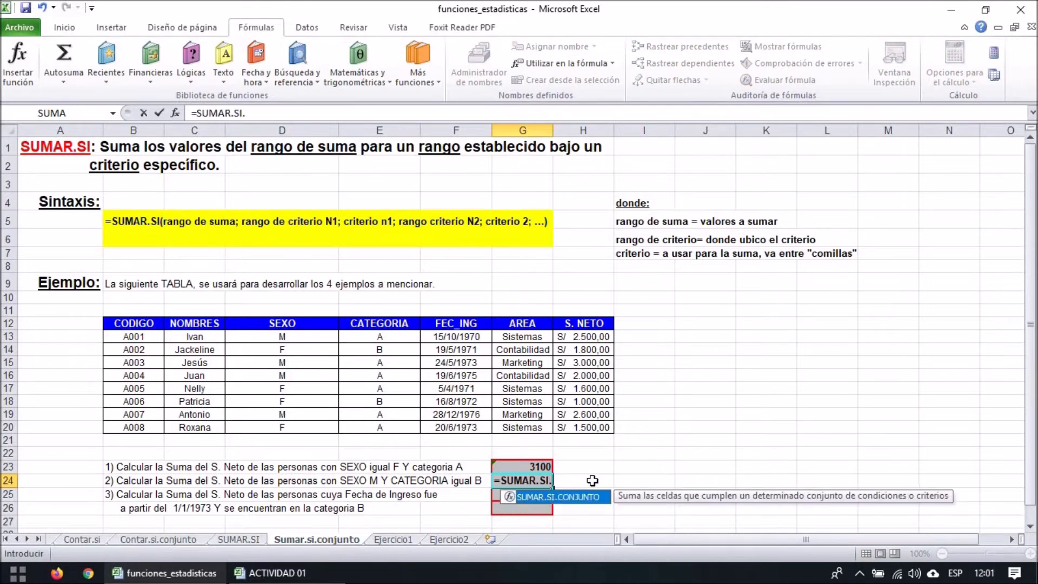
double_click(585, 497)
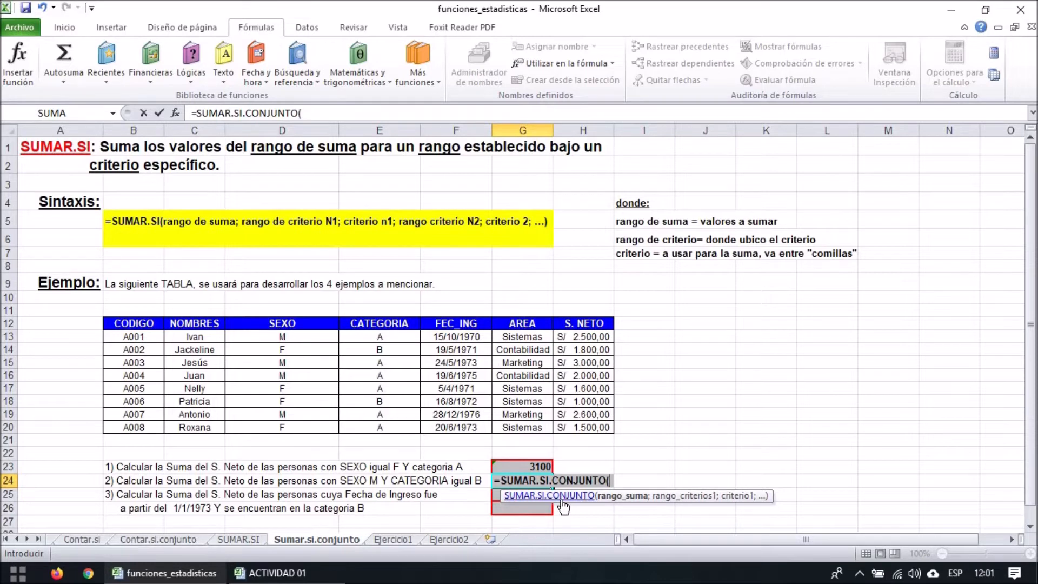
key("Escape")
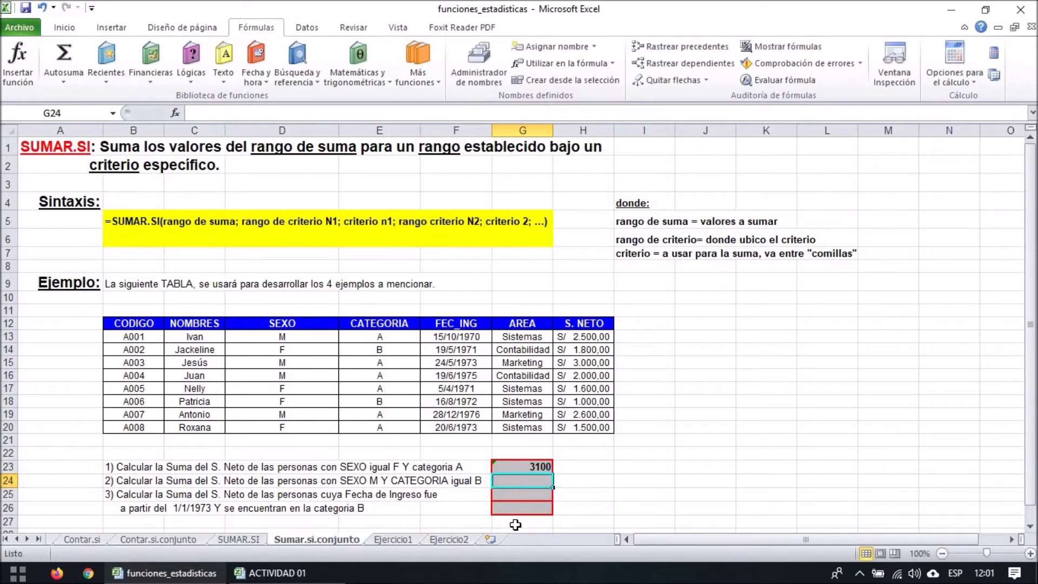
left_click(520, 468)
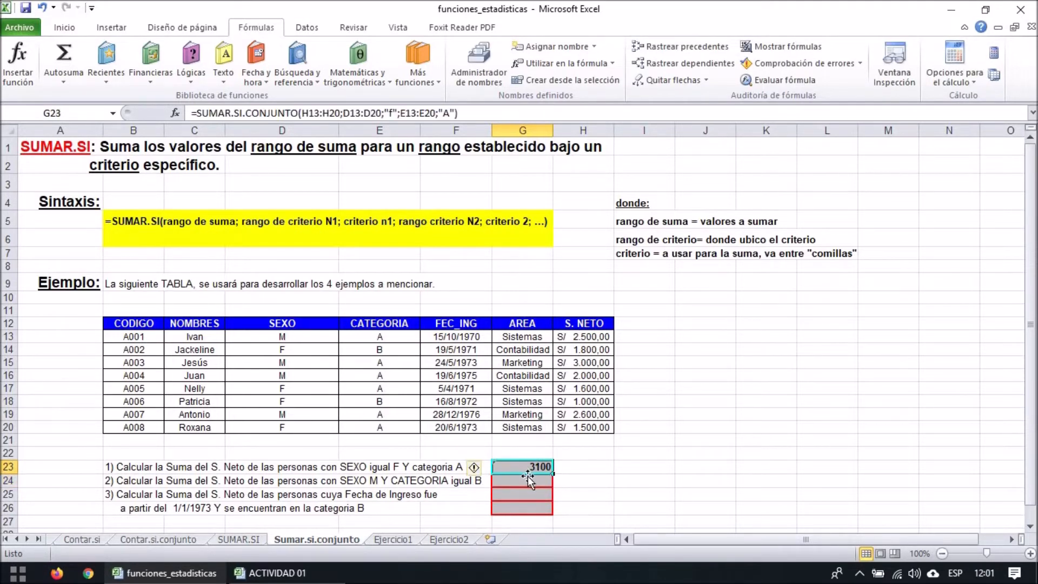
left_click(530, 480)
left_click(533, 464)
left_click(531, 481)
Step: Start a SUMAR.SI.CONJUNTO formula in G25 with the S. NETO values H13:H20 as the sum range
left_click(513, 490)
scroll(237, 486, "down", 2)
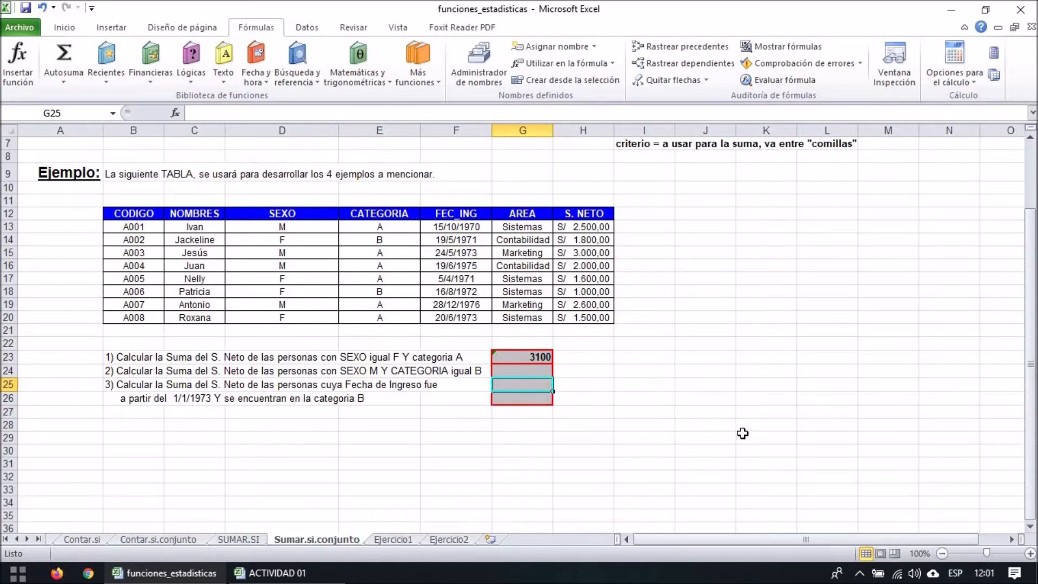
type("=")
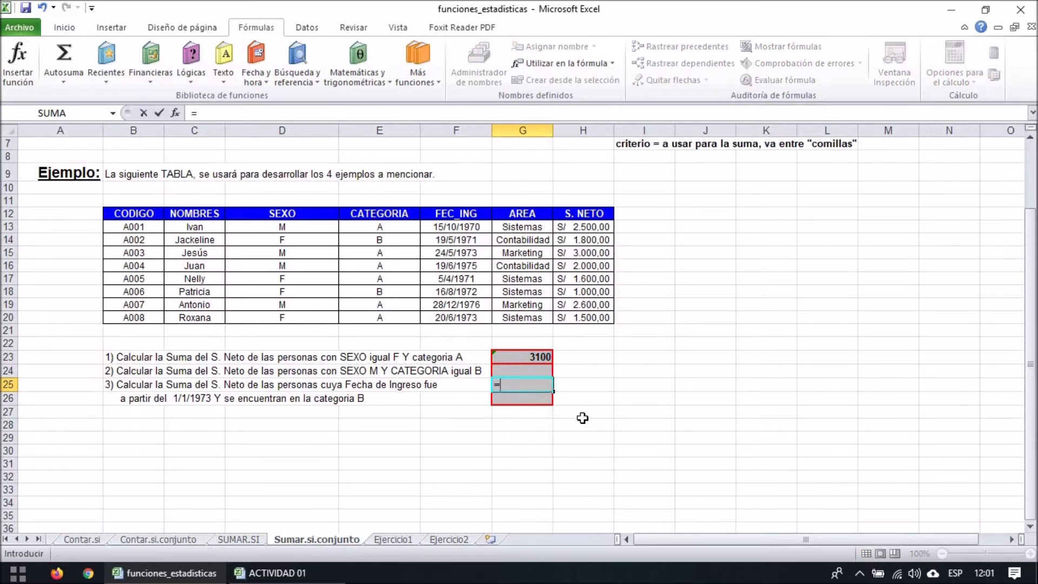
type("SUMA")
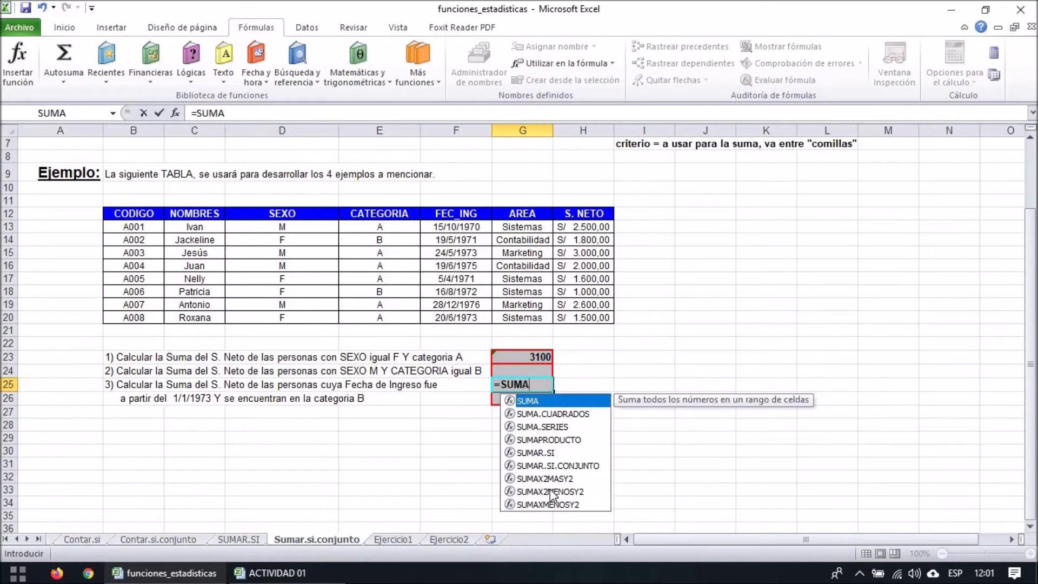
double_click(573, 466)
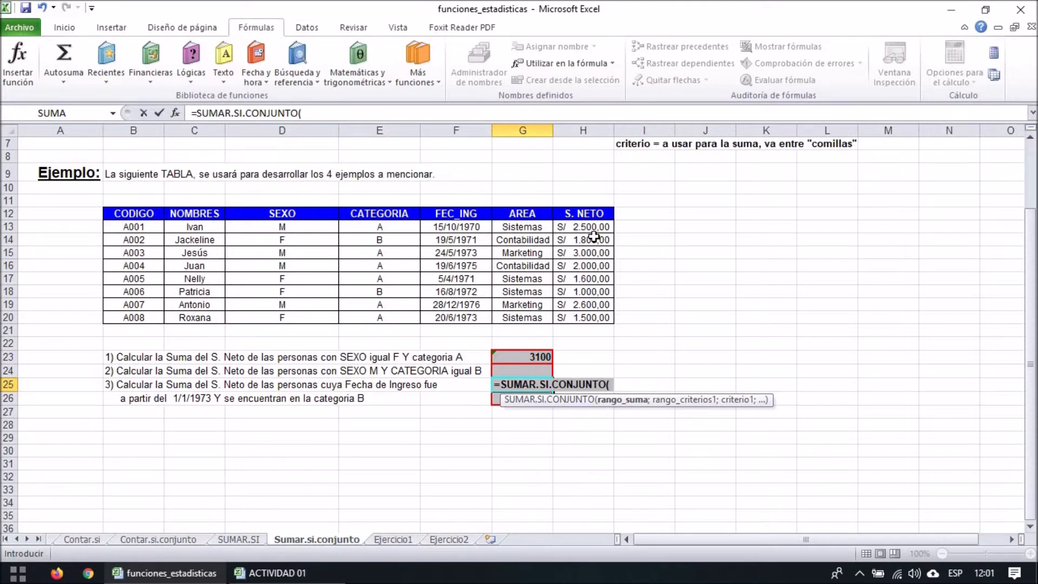
left_click_drag(590, 227, 594, 317)
type(";")
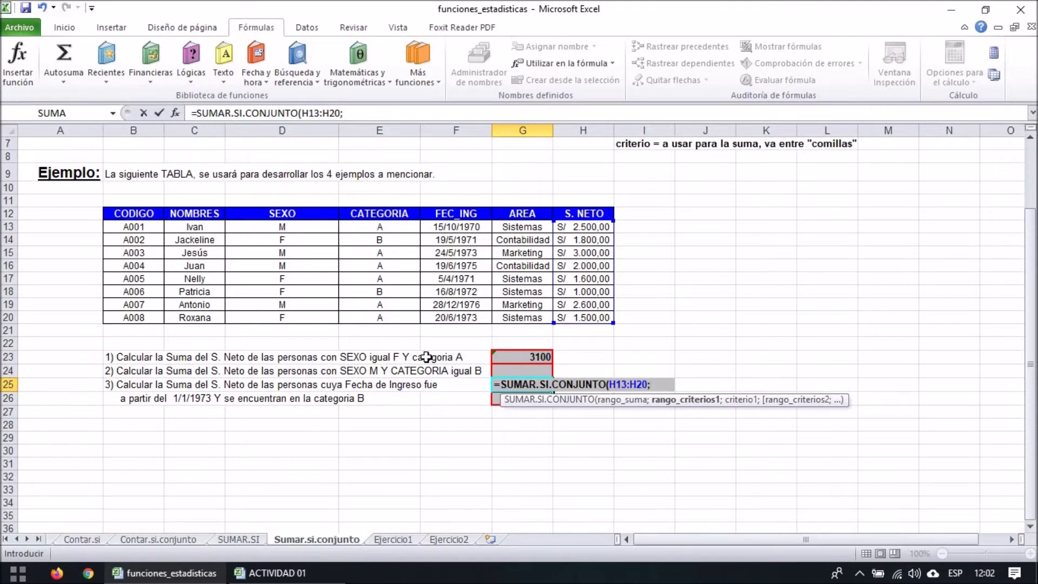
Step: Complete the G25 formula with the criteria F13:F20 ">=01/01/1973" and E13:E20 "b"
left_click_drag(466, 227, 473, 317)
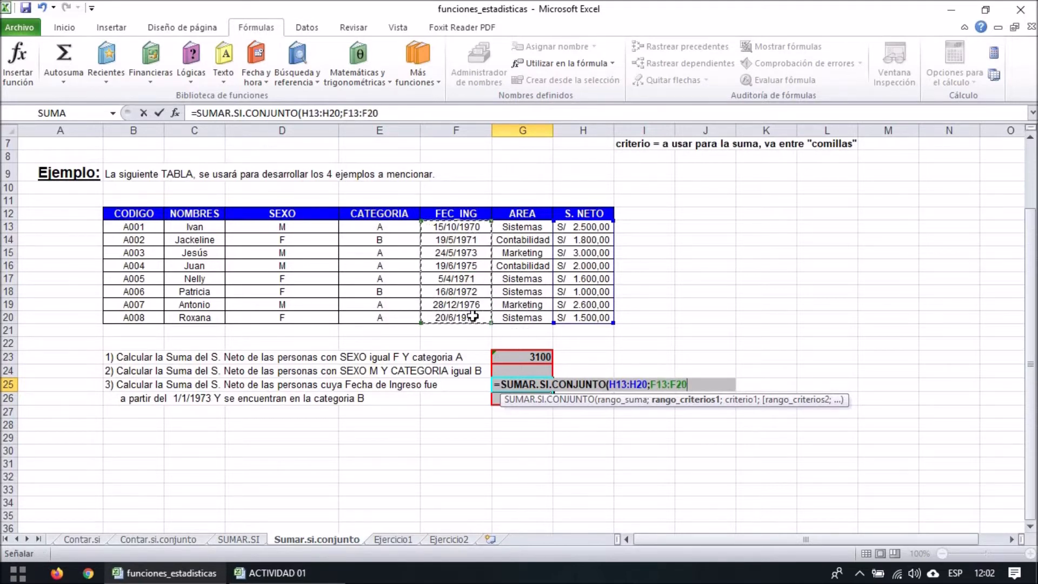
type(";\">=01/01/")
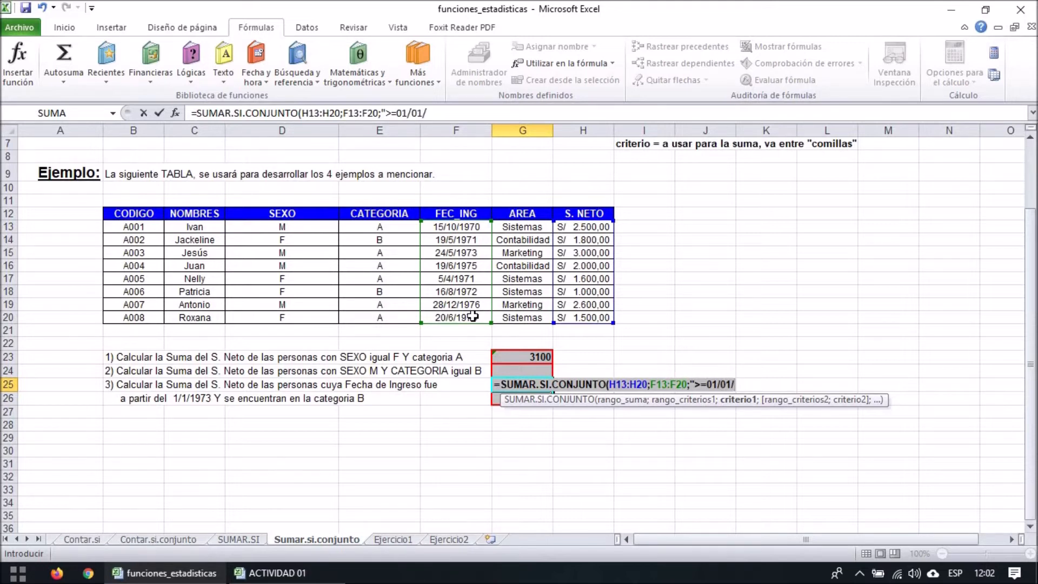
type("1973")
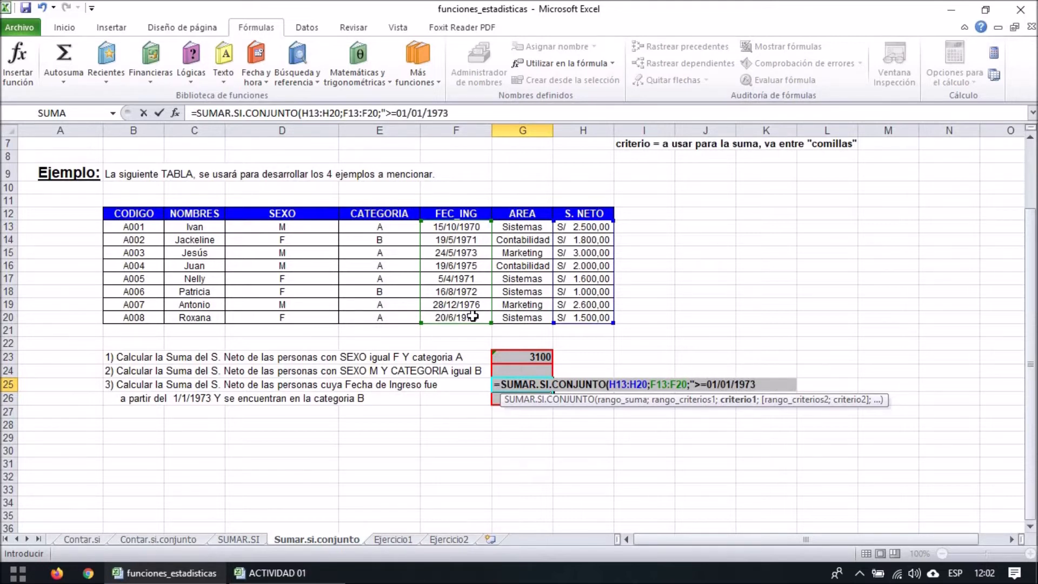
type("\";")
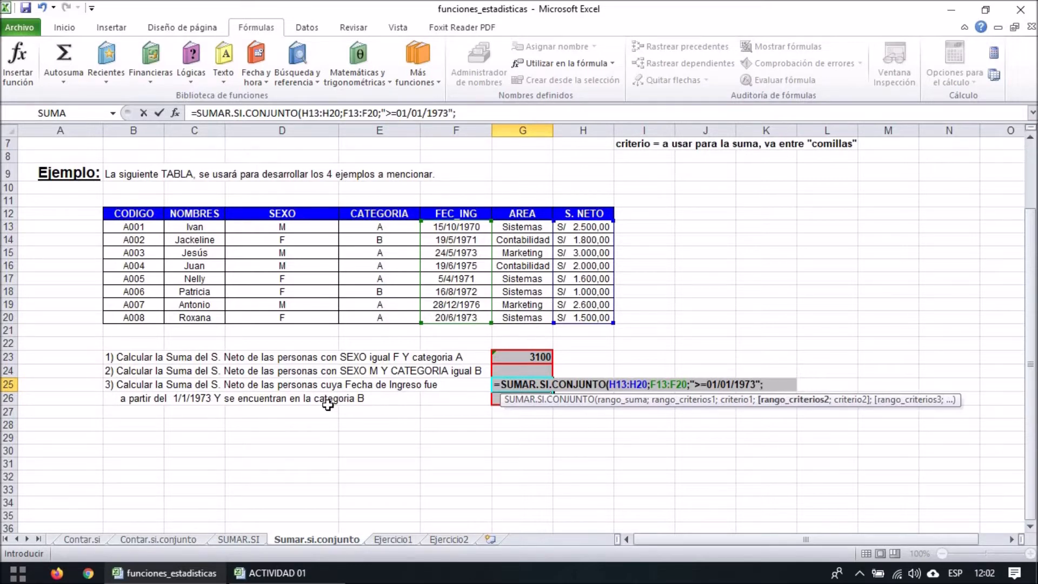
left_click_drag(388, 226, 387, 321)
type(";\"b")
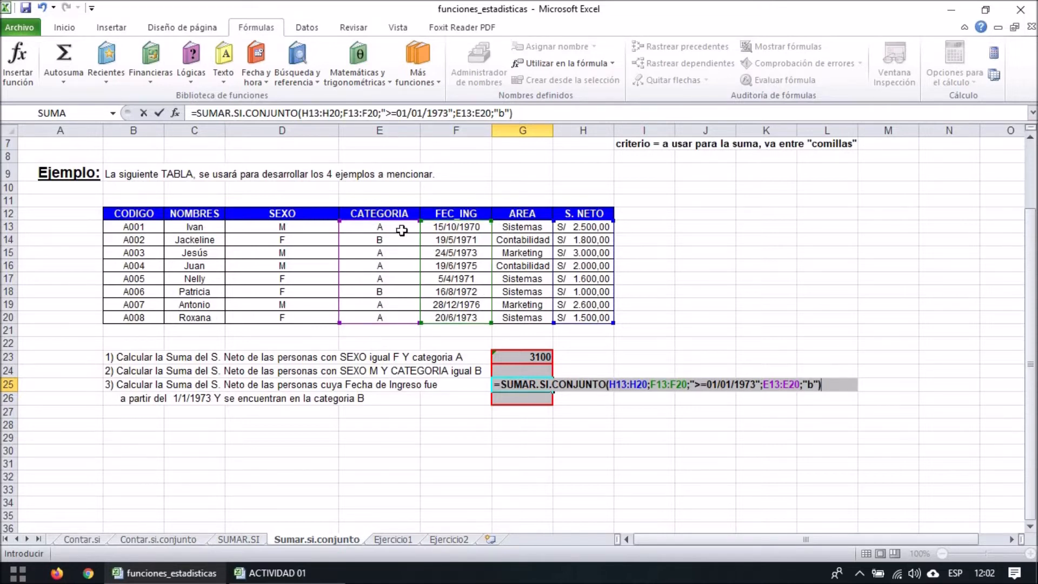
key("Return")
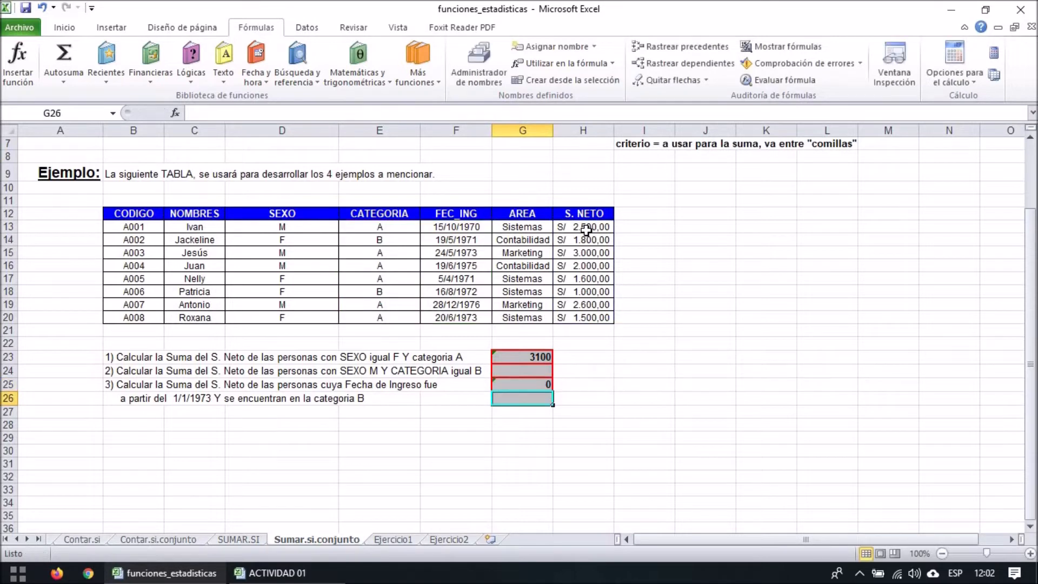
Step: Change the FEC_ING date of employee A002 to 19/5/1973 so that a category B row meets the date criterion
left_click(526, 385)
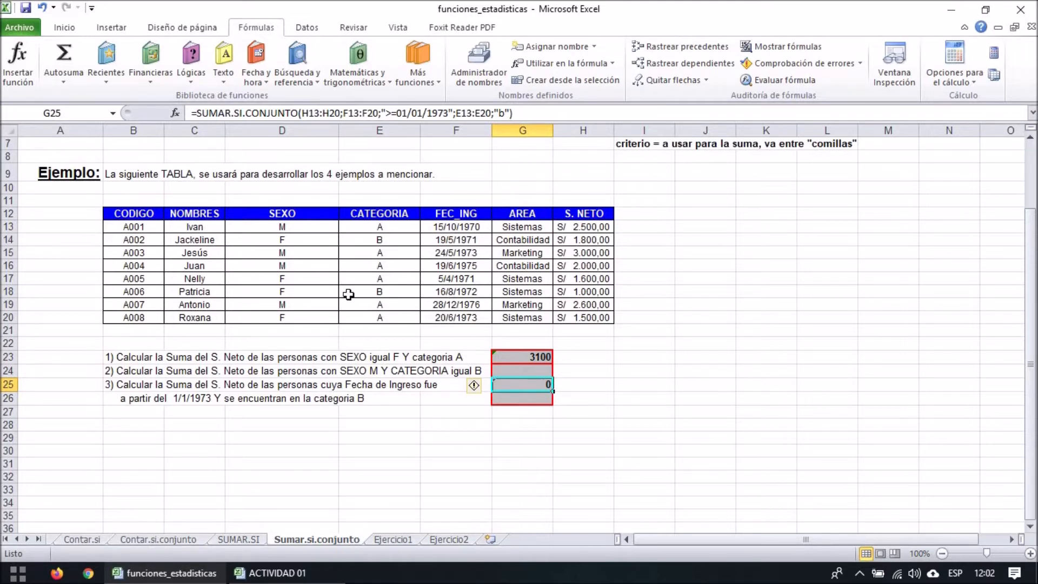
left_click(381, 294)
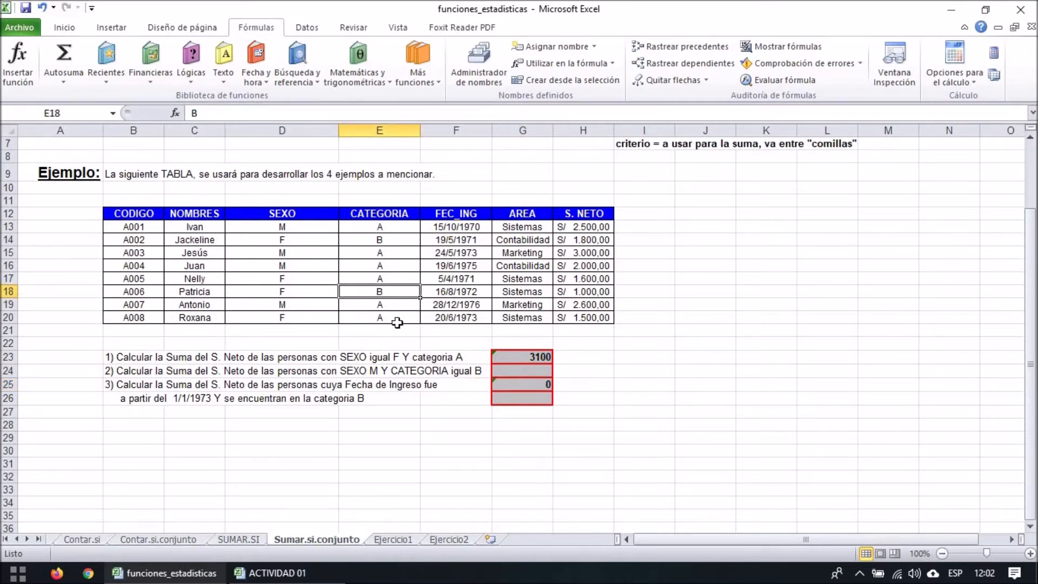
left_click(479, 280)
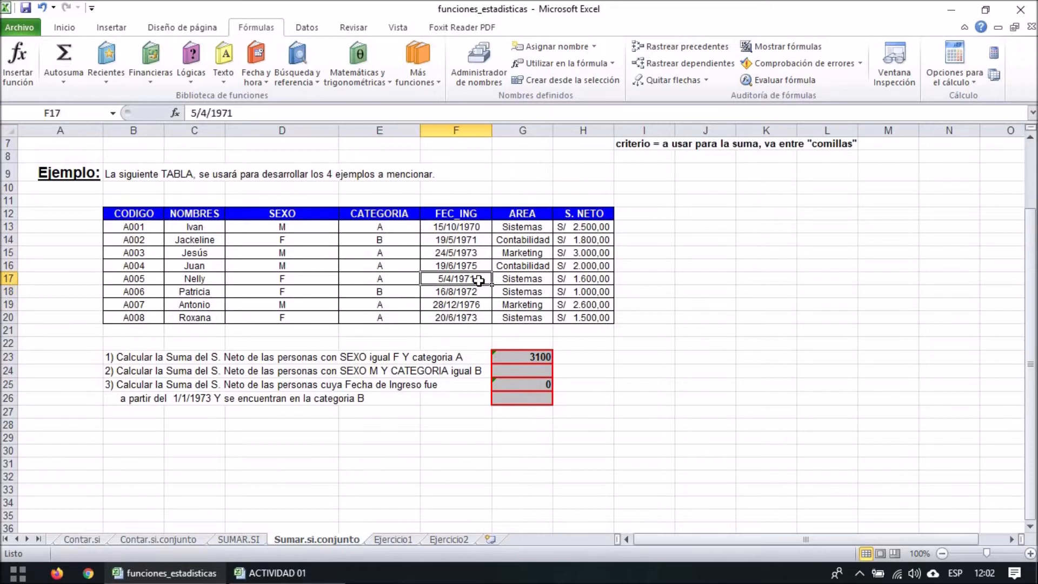
key("Down")
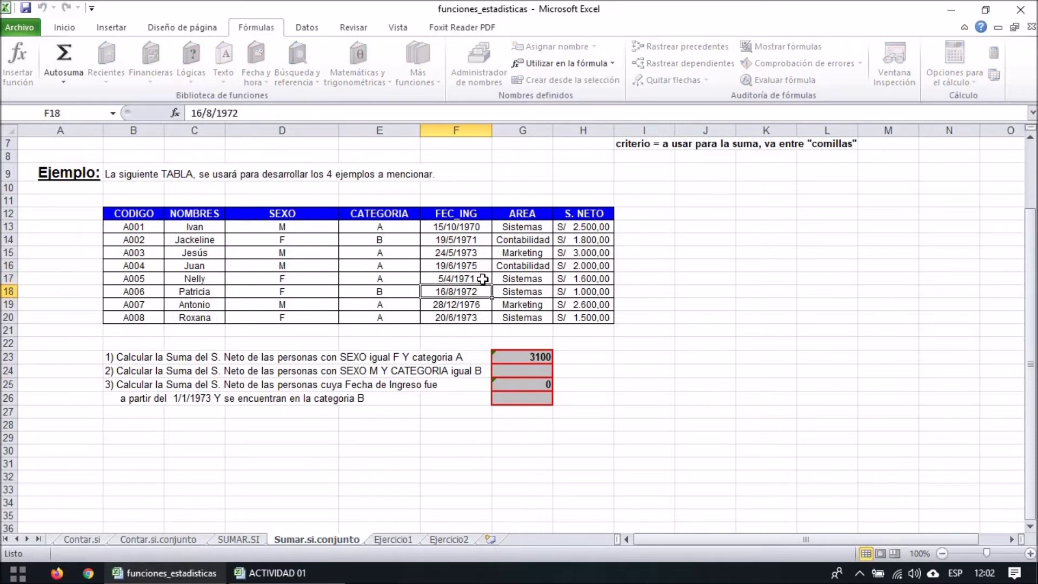
double_click(487, 239)
key("BackSpace")
type("3")
key("Return")
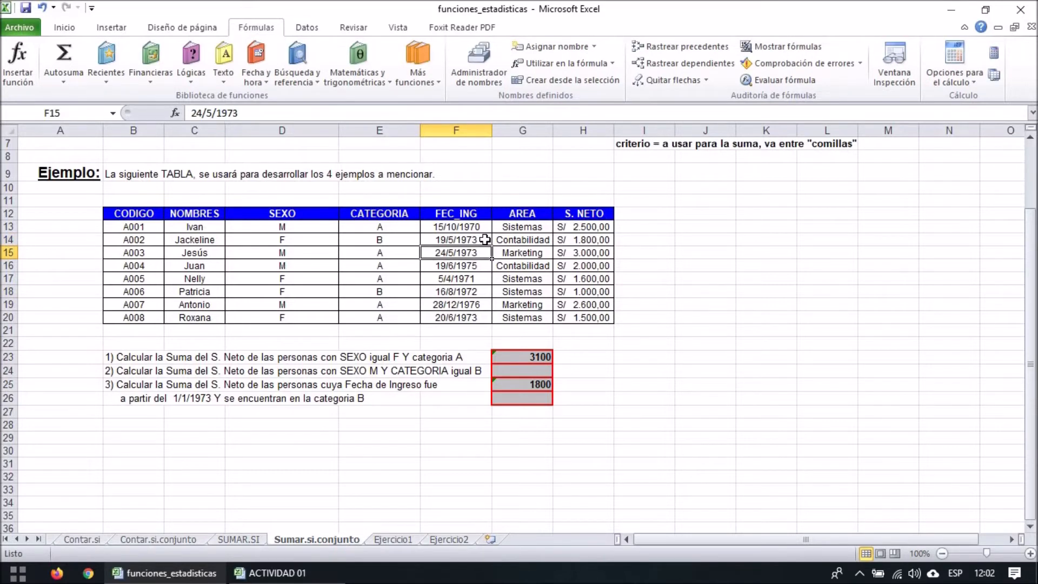
left_click(525, 378)
left_click(587, 424)
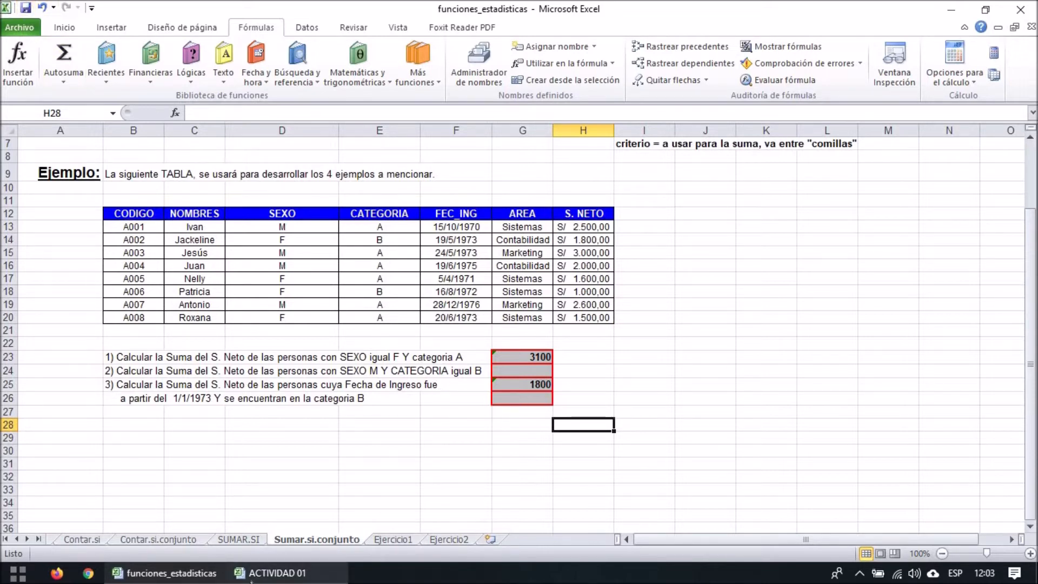
Step: Switch to the ACTIVIDAD 01 workbook and look over the exercises on the Actividades 1 sheet
left_click(259, 574)
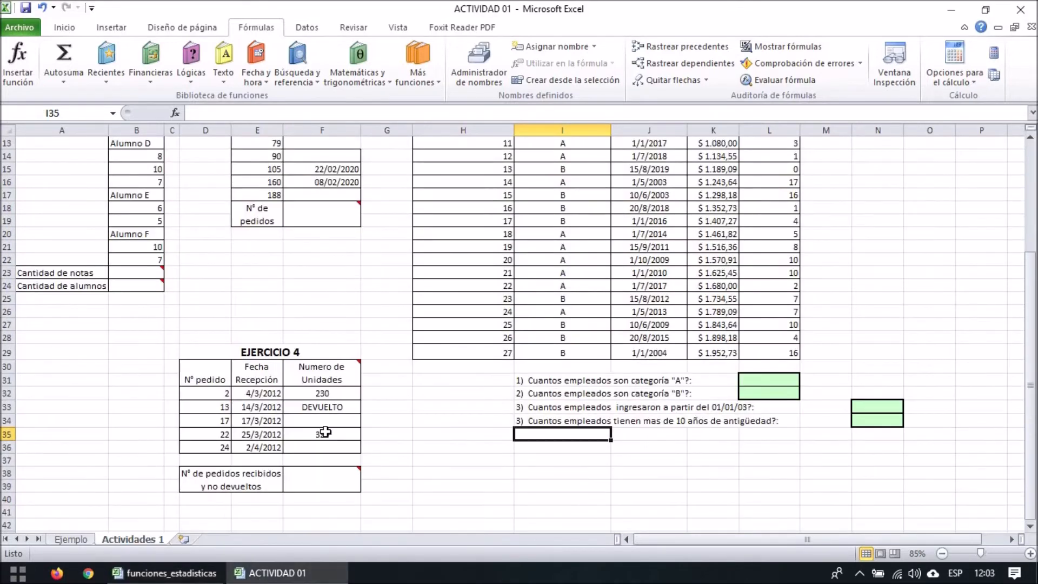
scroll(478, 406, "up", 3)
scroll(478, 406, "down", 3)
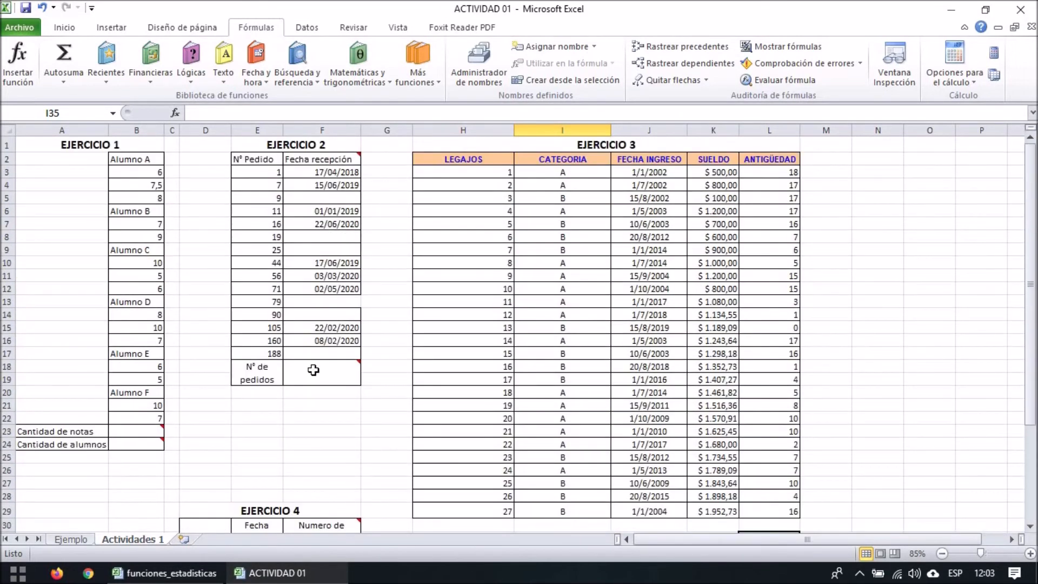
left_click(235, 431)
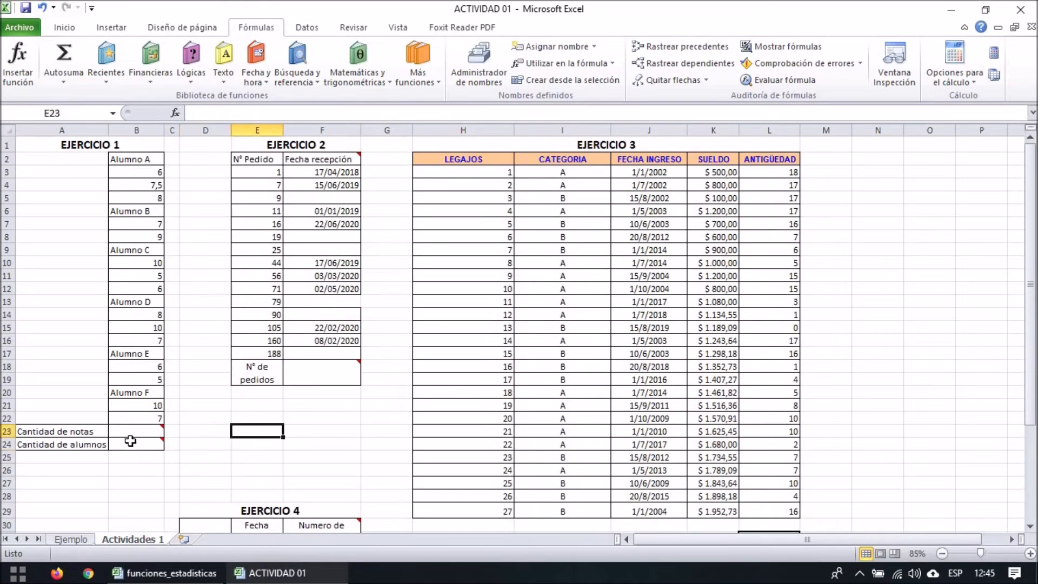
left_click(303, 496)
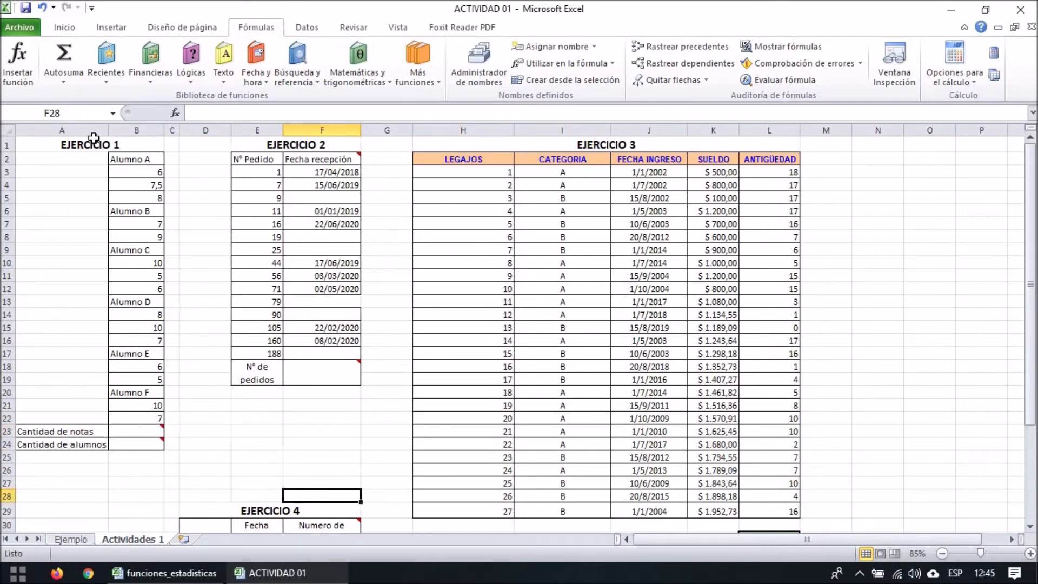
Step: Try to define the workbook name ejercicio1 for the EJERCICIO 1 cells B2:B22
left_click(124, 157)
left_click(131, 431)
left_click(125, 419)
left_click_drag(139, 420, 154, 164)
right_click(155, 164)
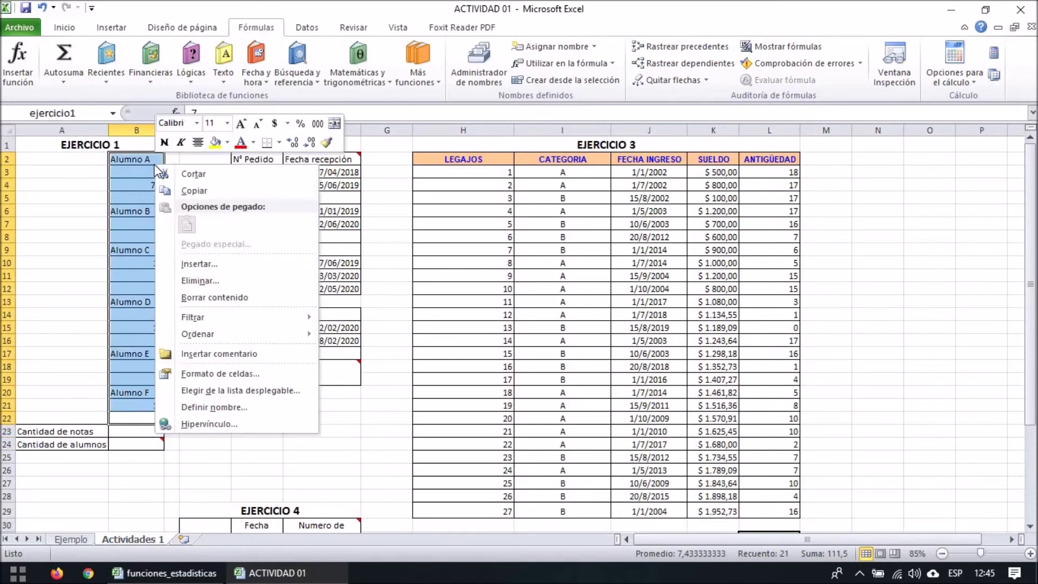
left_click(219, 408)
left_click_drag(153, 322, 409, 280)
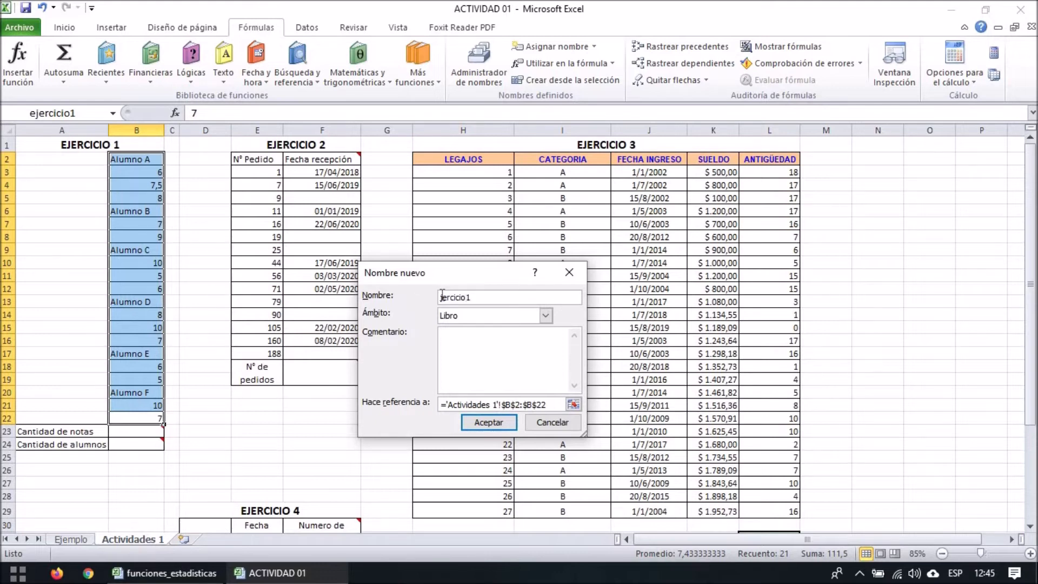
type("e")
left_click(487, 425)
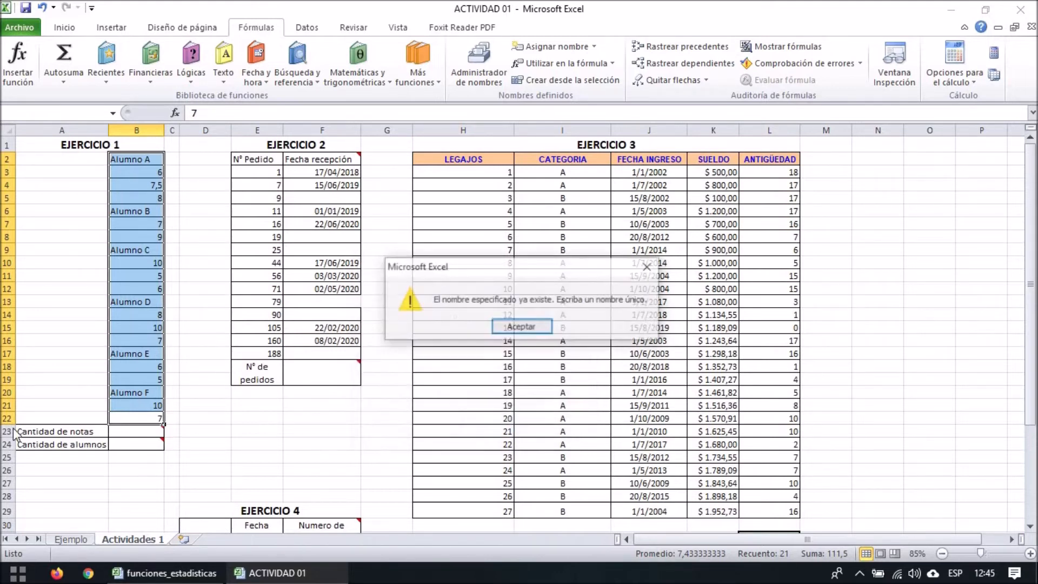
left_click(522, 326)
left_click(551, 425)
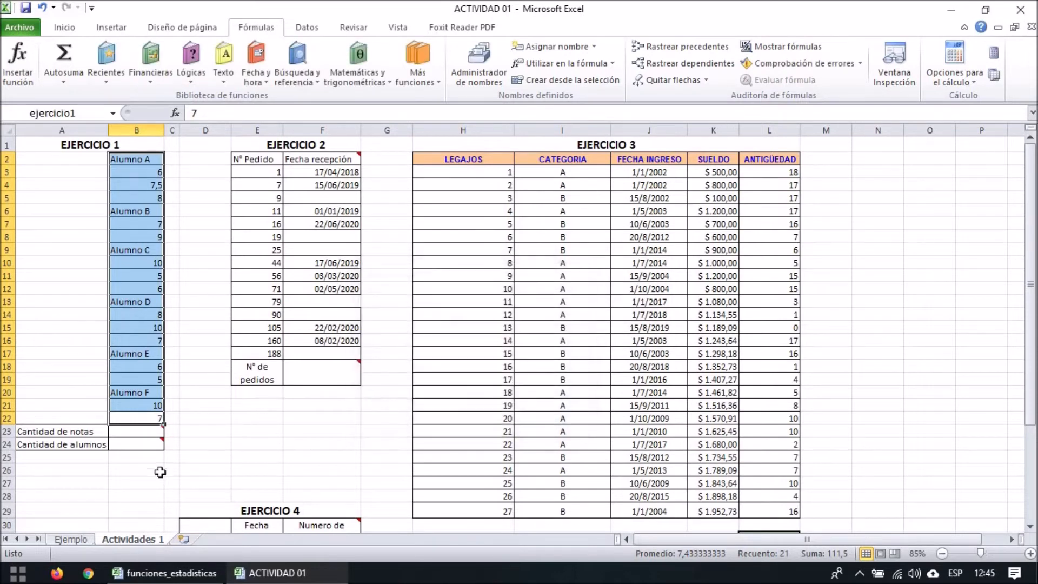
Step: Check in the Name Manager which cell range the existing name ejercicio1 refers to
left_click(171, 445)
left_click_drag(138, 159, 133, 419)
left_click(233, 431)
left_click(208, 371)
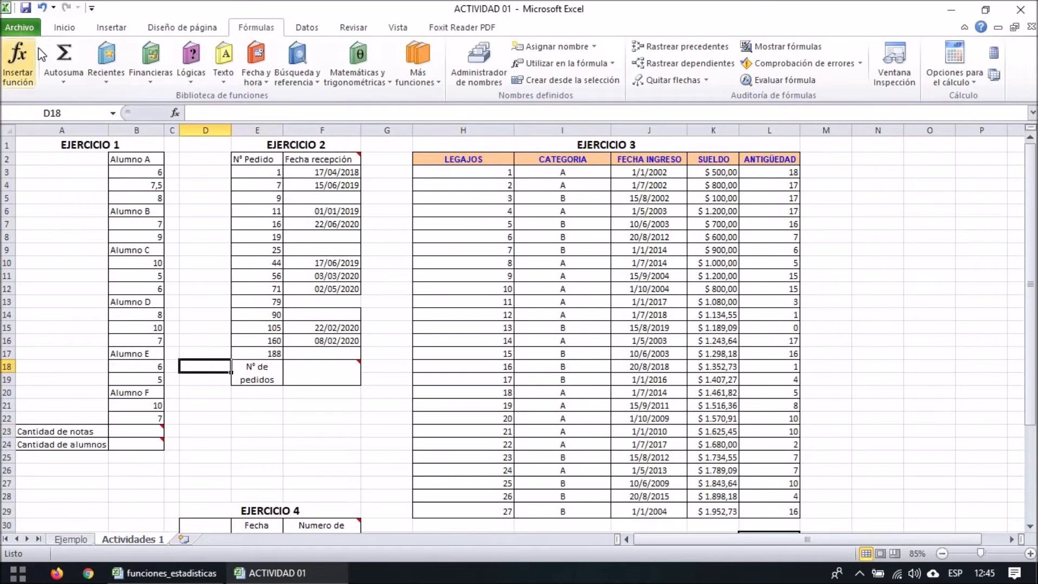
left_click(64, 27)
left_click(321, 431)
left_click(207, 444)
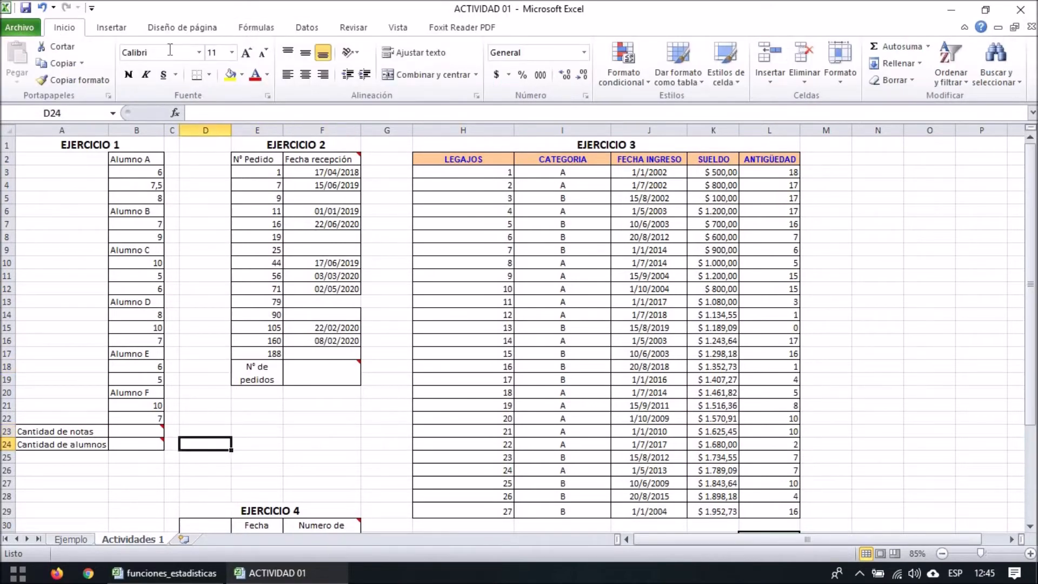
left_click(113, 30)
left_click(243, 30)
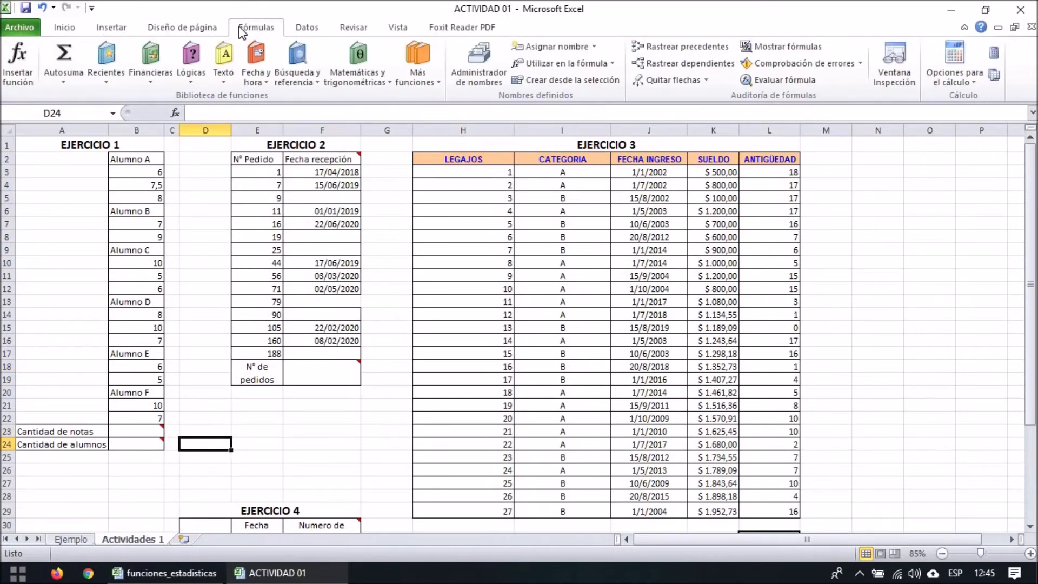
left_click(482, 53)
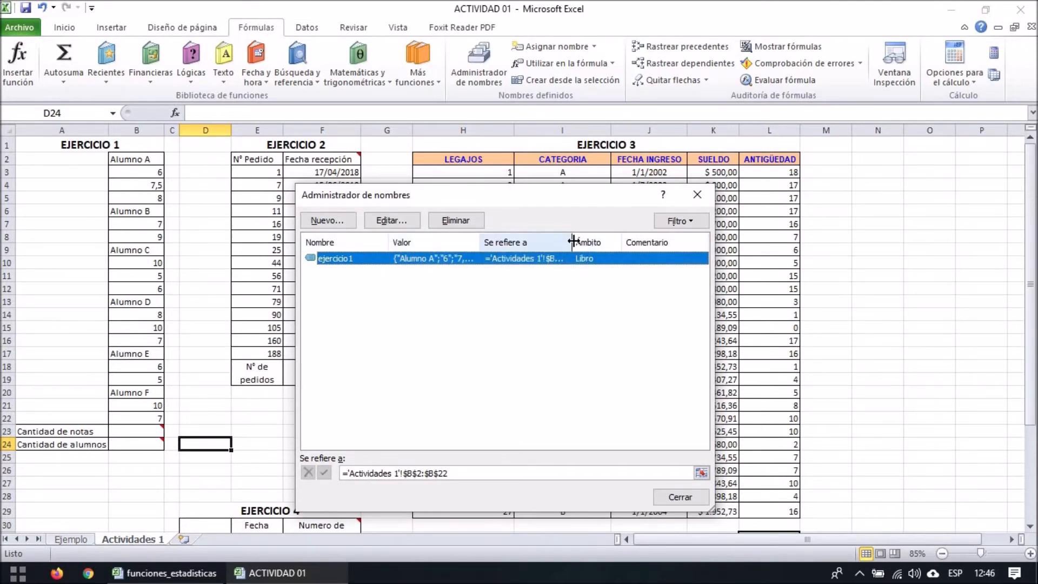
left_click_drag(569, 242, 641, 241)
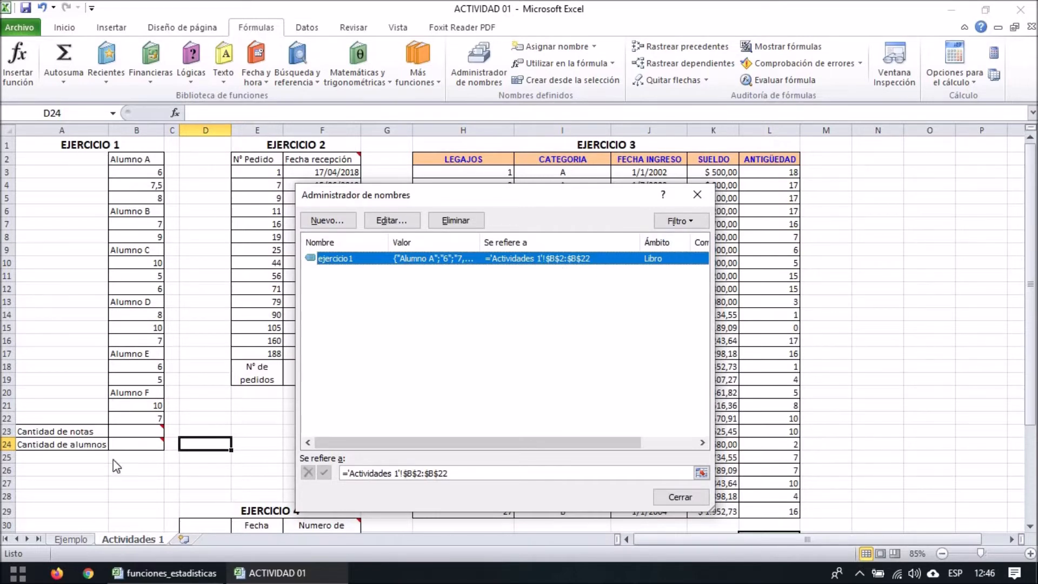
left_click(680, 497)
Step: Delete the defined name ejercicio1 from the workbook in the Name Manager
left_click(292, 418)
left_click(152, 433)
left_click(287, 459)
left_click(411, 63)
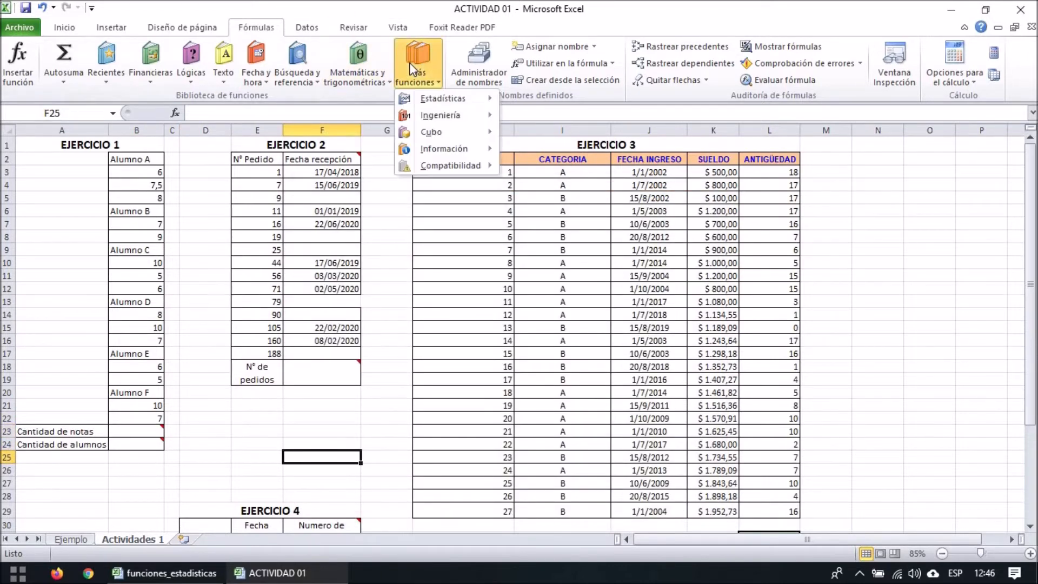
left_click(477, 60)
left_click(697, 197)
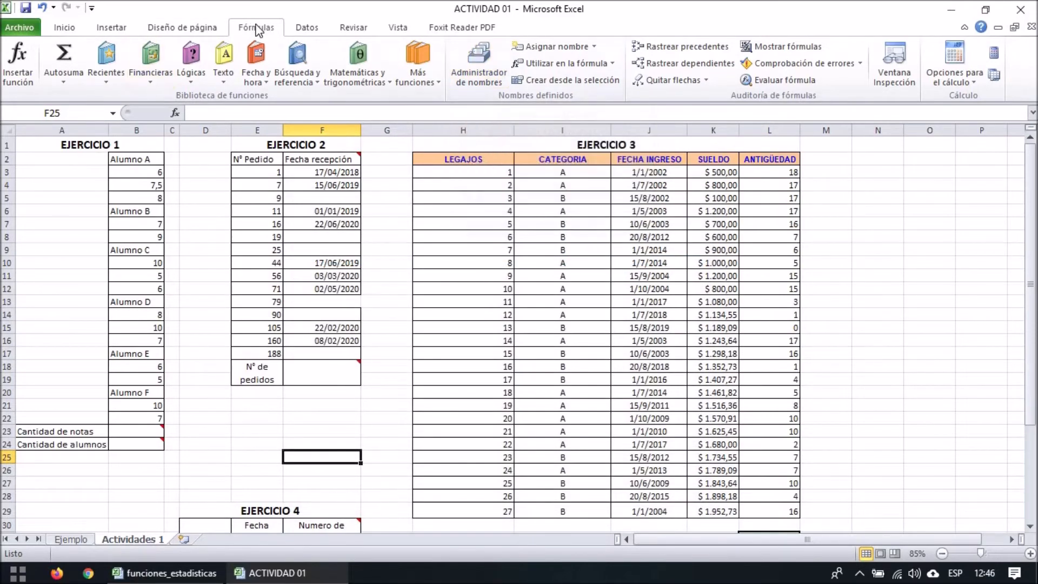
left_click(466, 56)
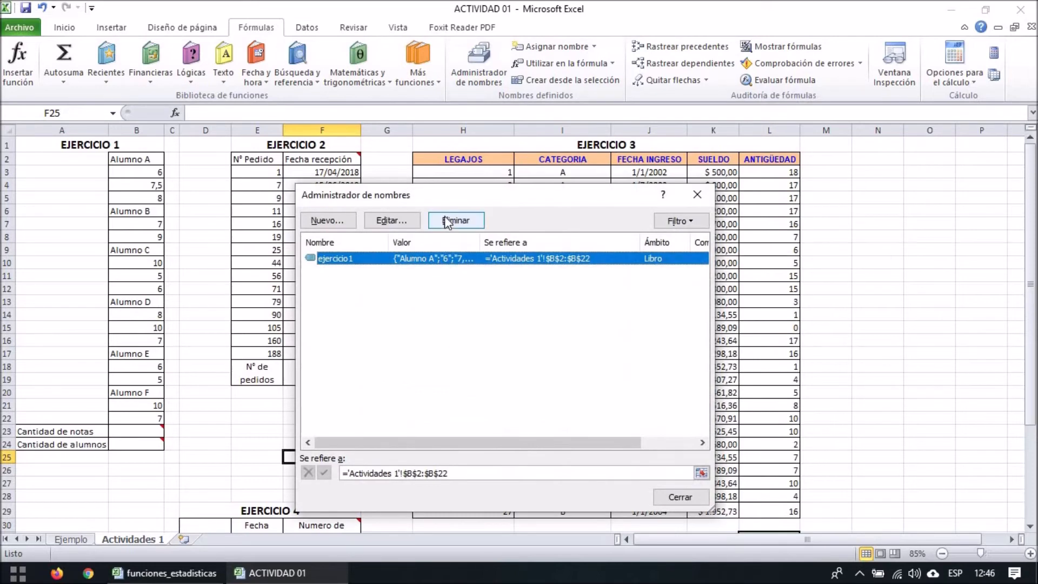
left_click(464, 219)
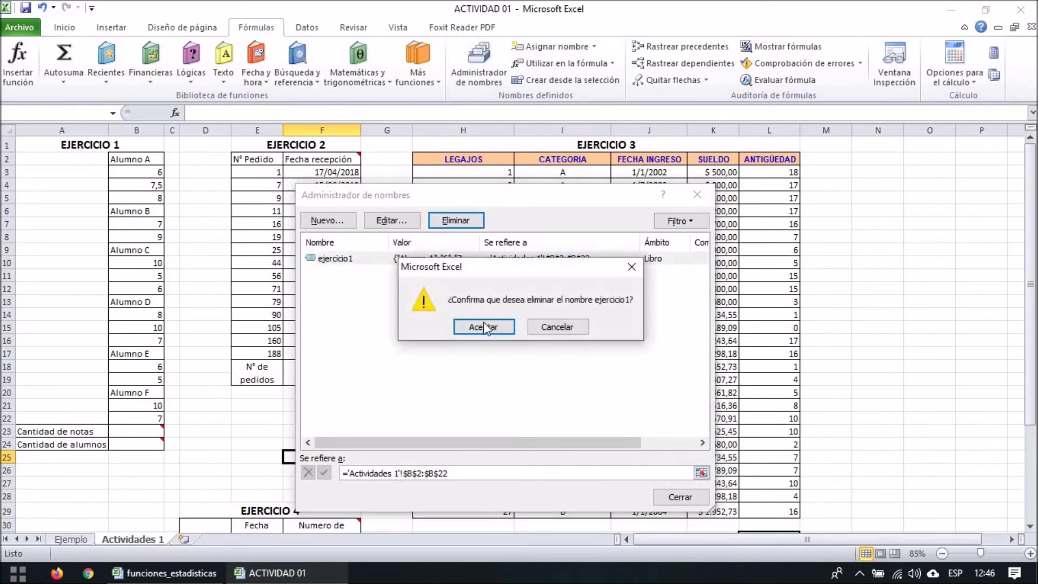
left_click(482, 327)
left_click(674, 497)
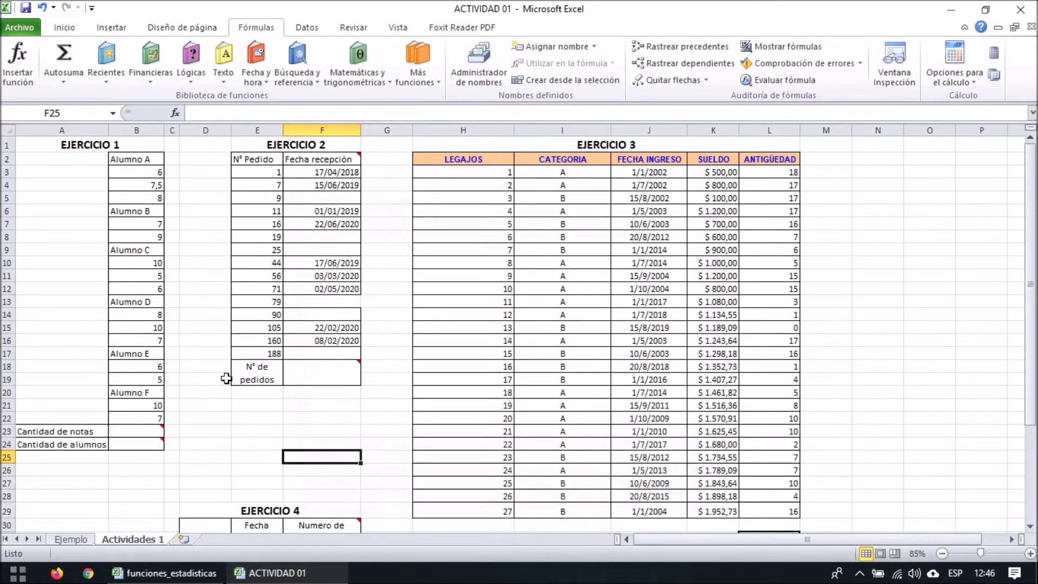
Step: Define the name ejercicio1 with workbook scope for the student and grade cells B2:B22
left_click(138, 185)
left_click_drag(143, 159, 139, 419)
right_click(140, 419)
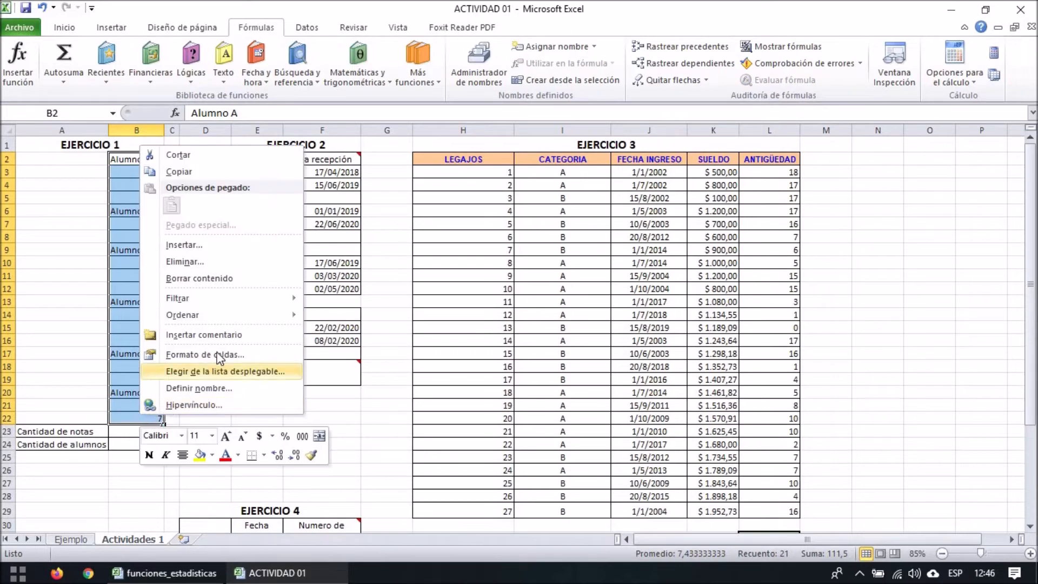
left_click(225, 387)
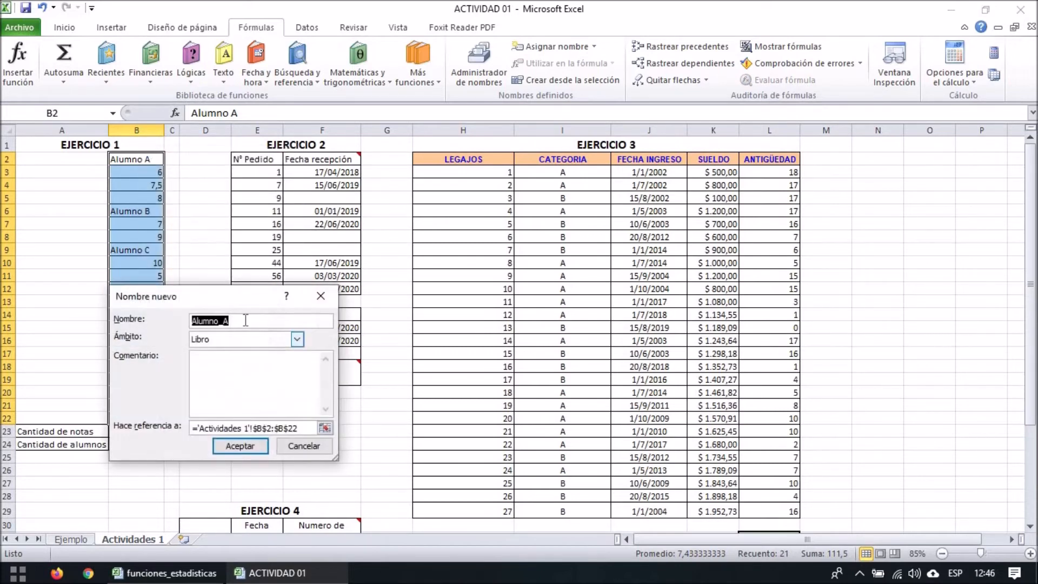
type("ejercicio1")
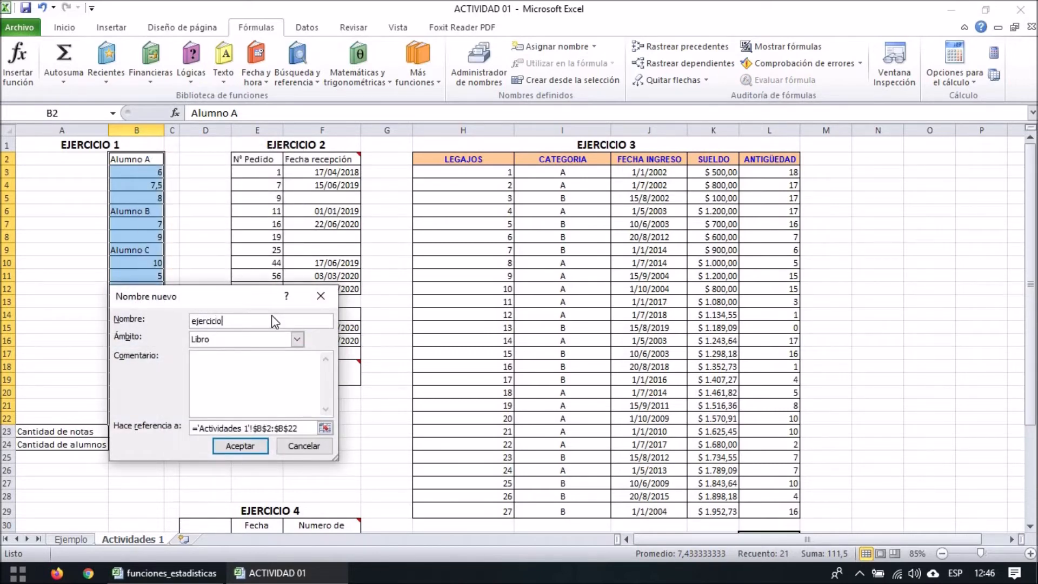
left_click(240, 446)
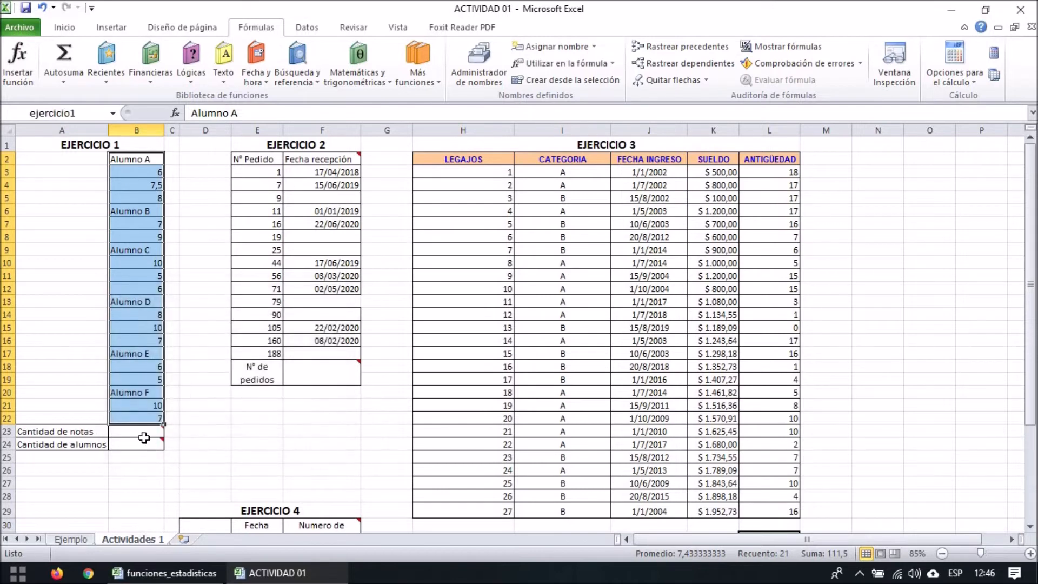
Step: Start a CONTAR formula in B23 for Cantidad de notas
left_click(151, 434)
type("=")
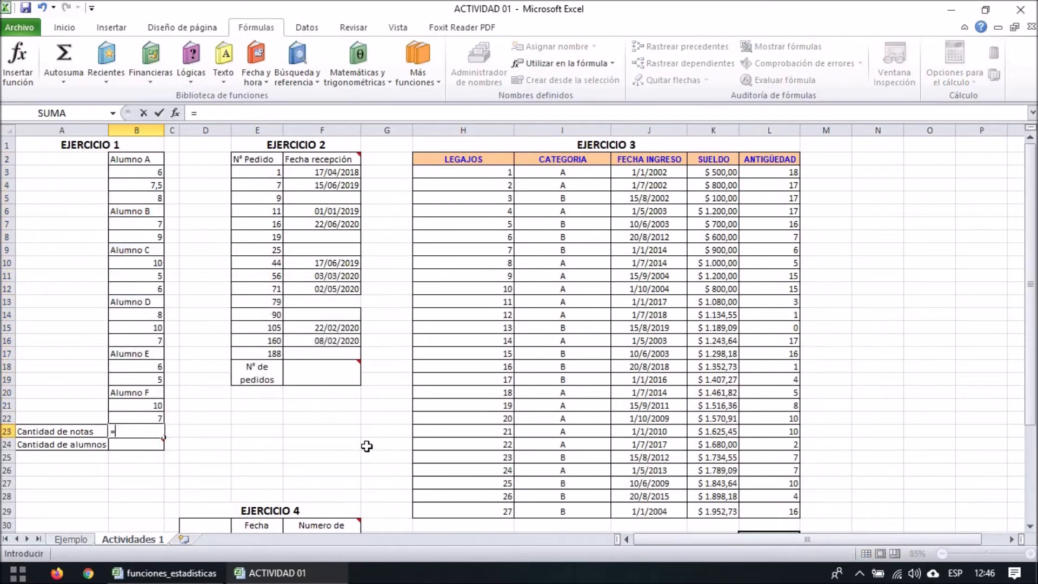
type("conta")
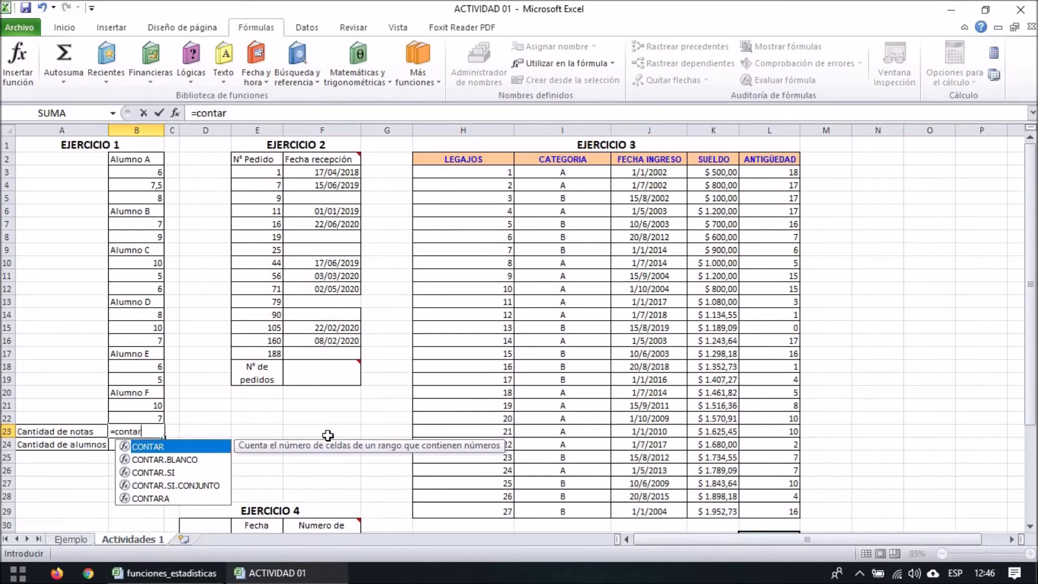
type("r(")
Step: Try filling the CONTAR argument by selecting B2:B22, and clear it back to the open parenthesis
left_click_drag(138, 419, 153, 159)
key("BackSpace")
key("BackSpace")
key("BackSpace")
key("BackSpace")
key("BackSpace")
key("BackSpace")
type("ejercicio1")
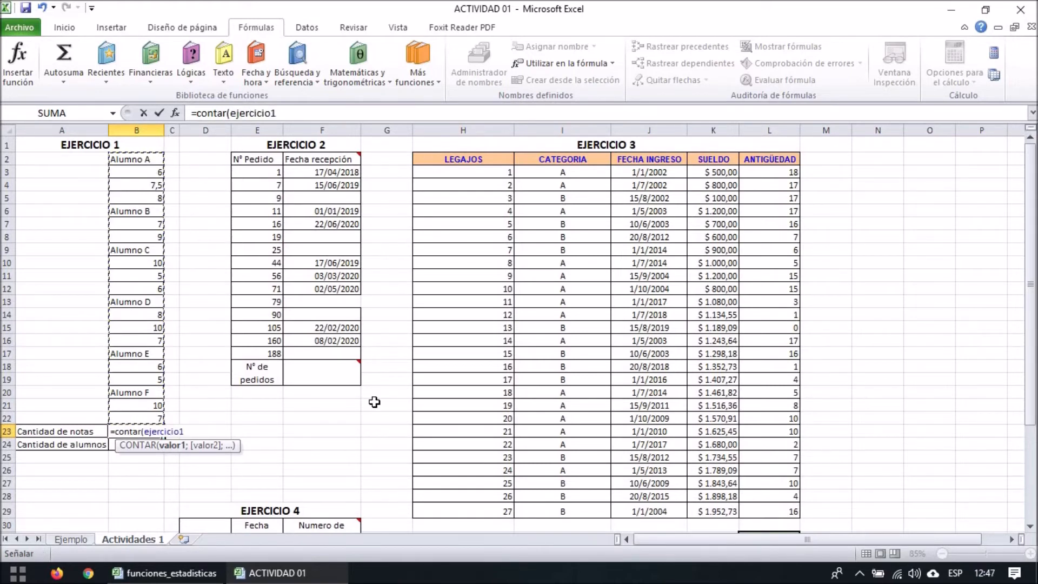
key("BackSpace")
key("BackSpace")
key("BackSpace")
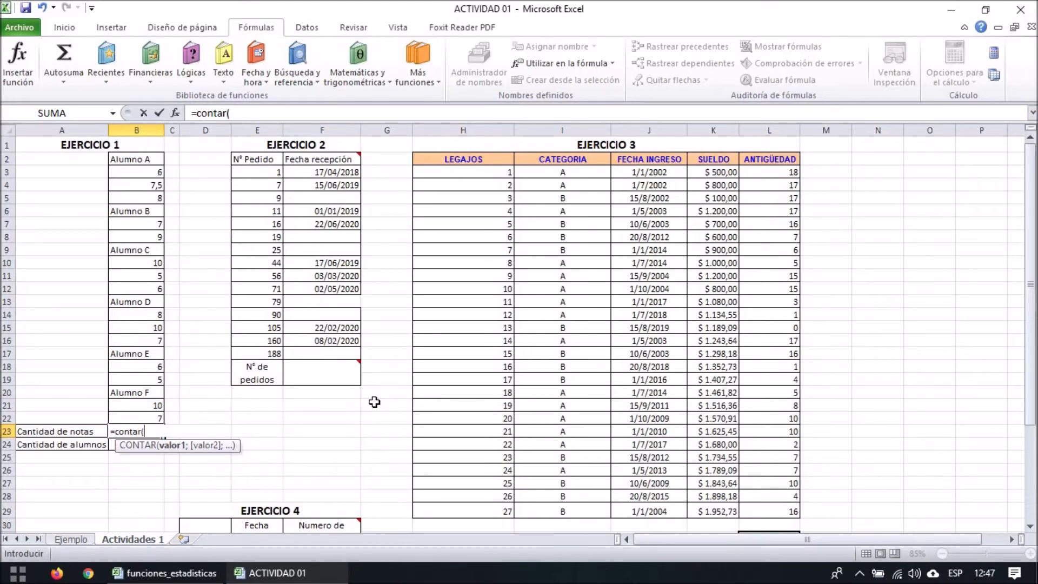
Step: Complete the CONTAR formula in B23 with the named range ejercicio1 as its argument
type("eje")
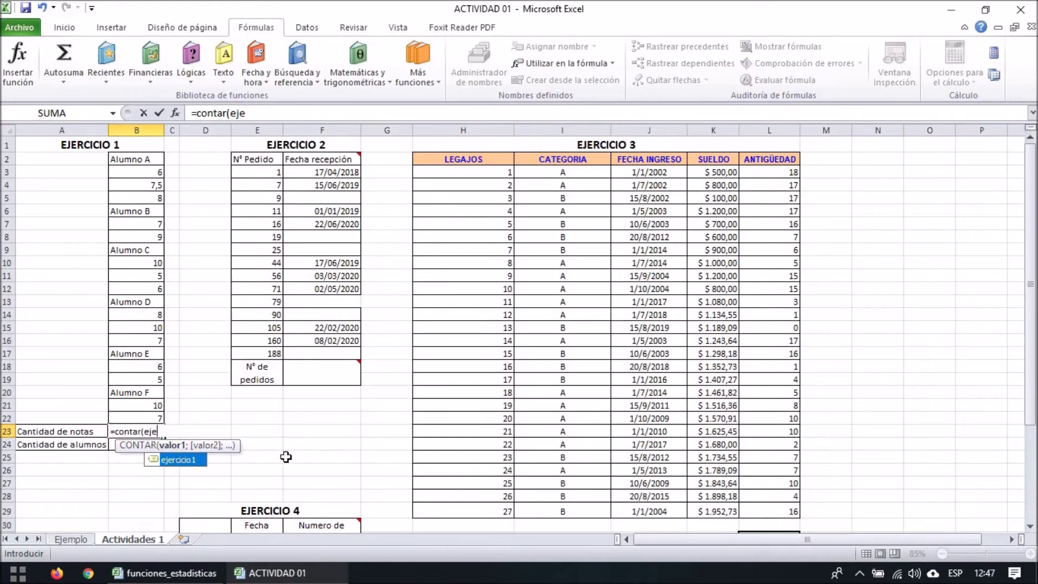
key("Tab")
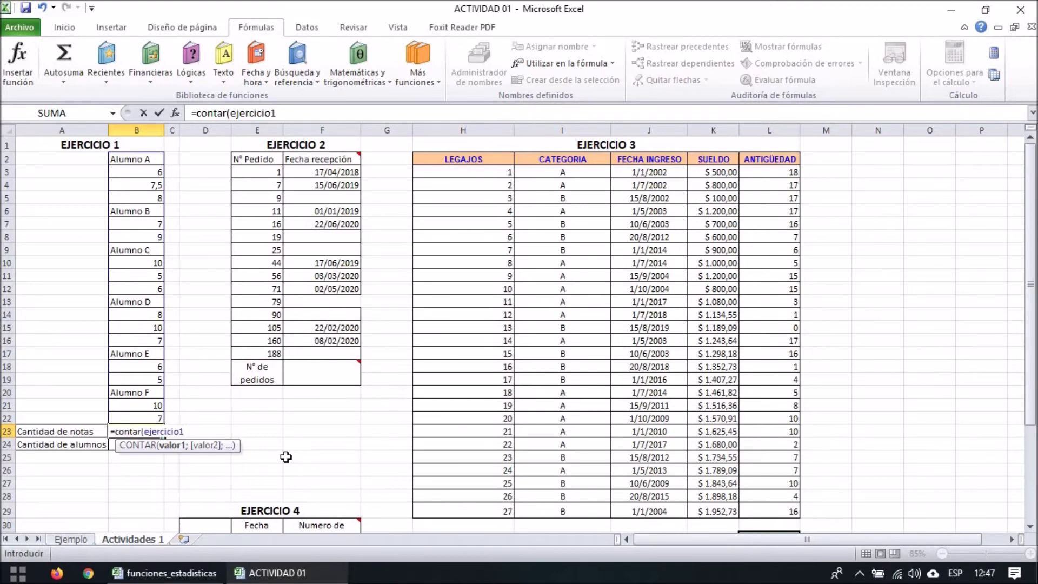
key("Return")
left_click(168, 493)
Step: Enter the B23 formula and start the Cantidad de alumnos formula in B24 with CONTARA(ejercicio1) followed by a minus sign
left_click(149, 448)
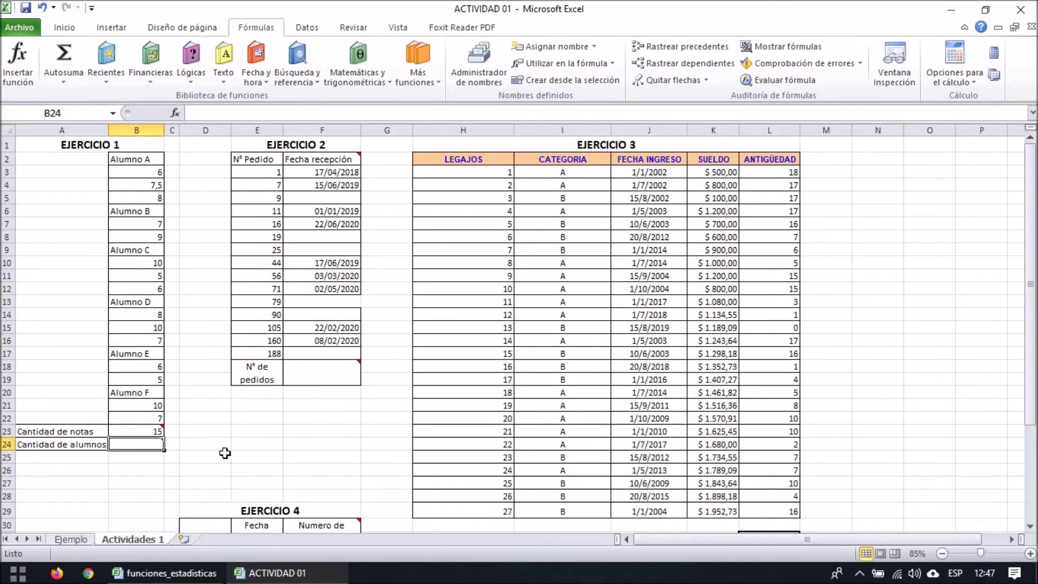
left_click(158, 406)
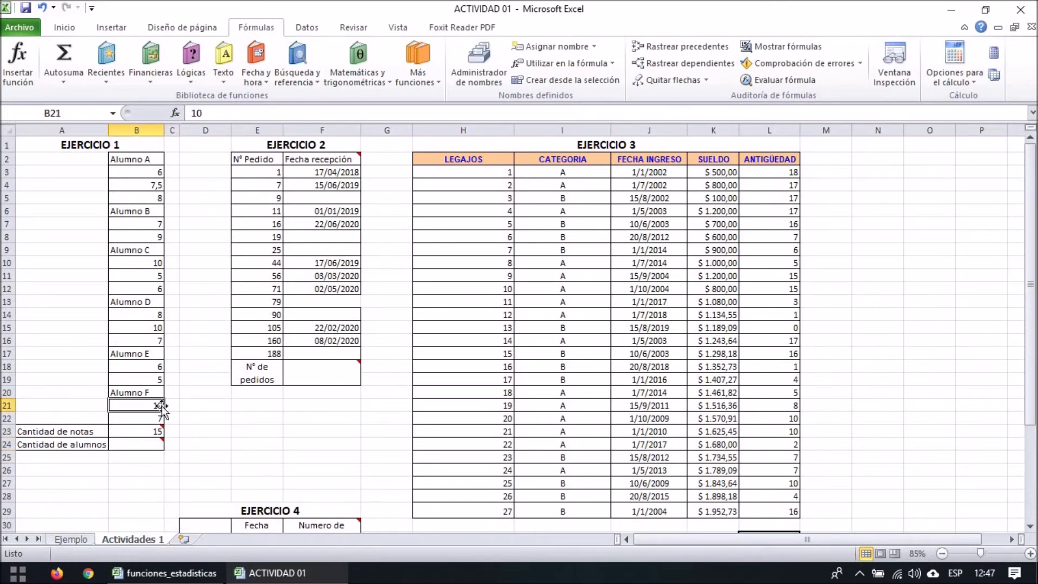
left_click(142, 417)
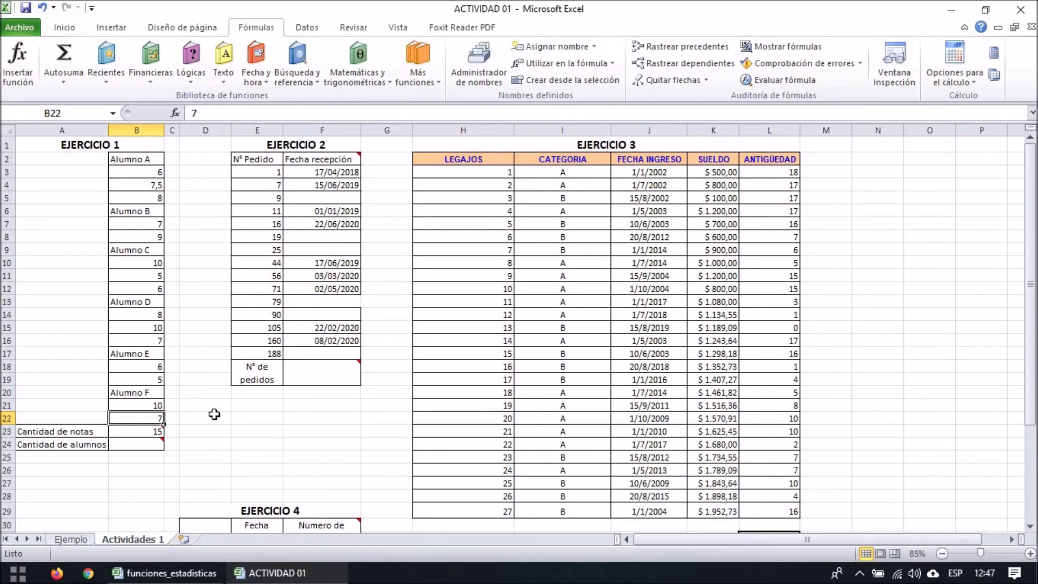
left_click(144, 443)
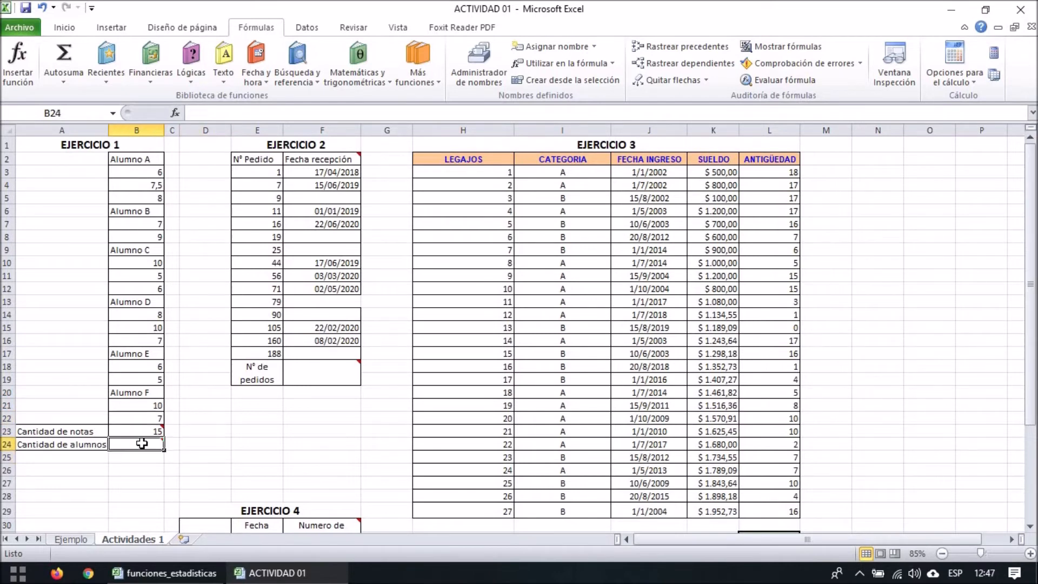
left_click(151, 393)
left_click(129, 443)
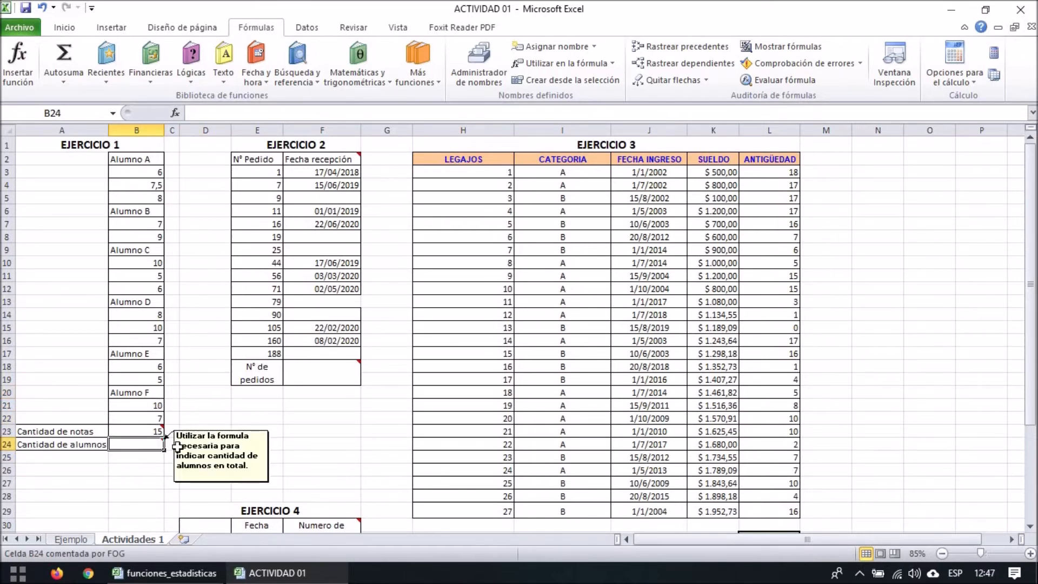
type("=")
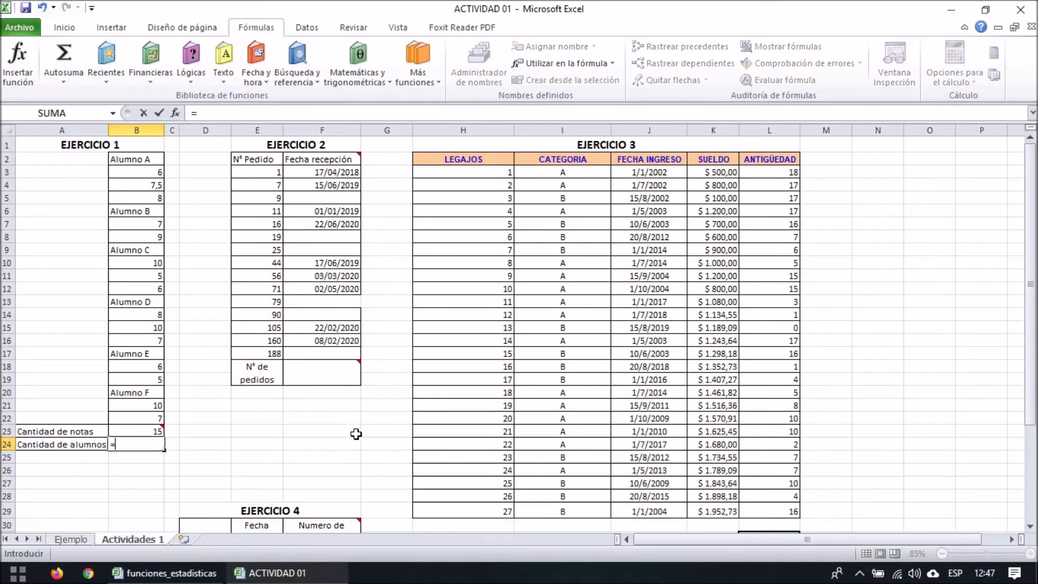
type("con")
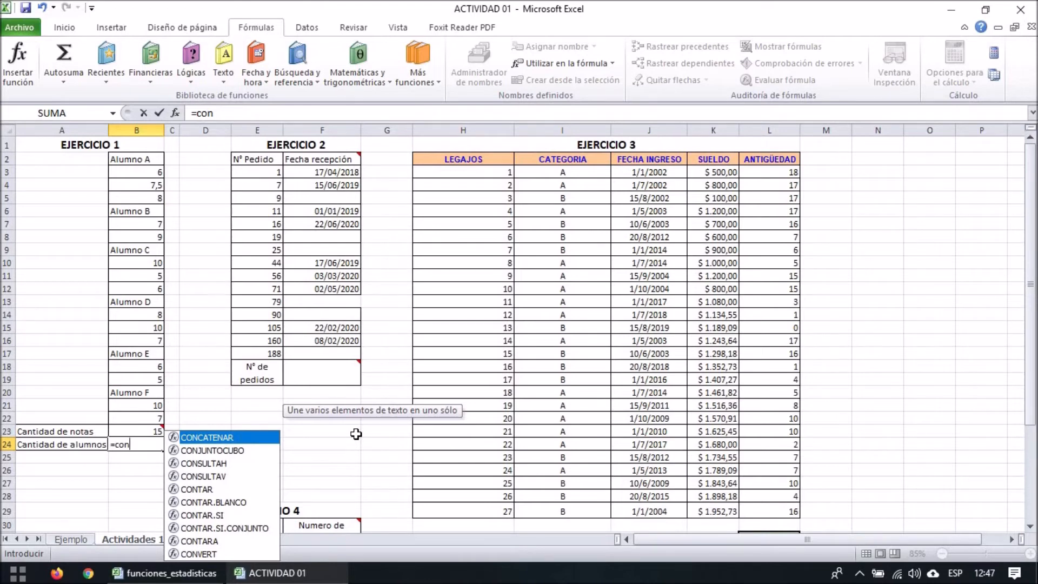
type("t")
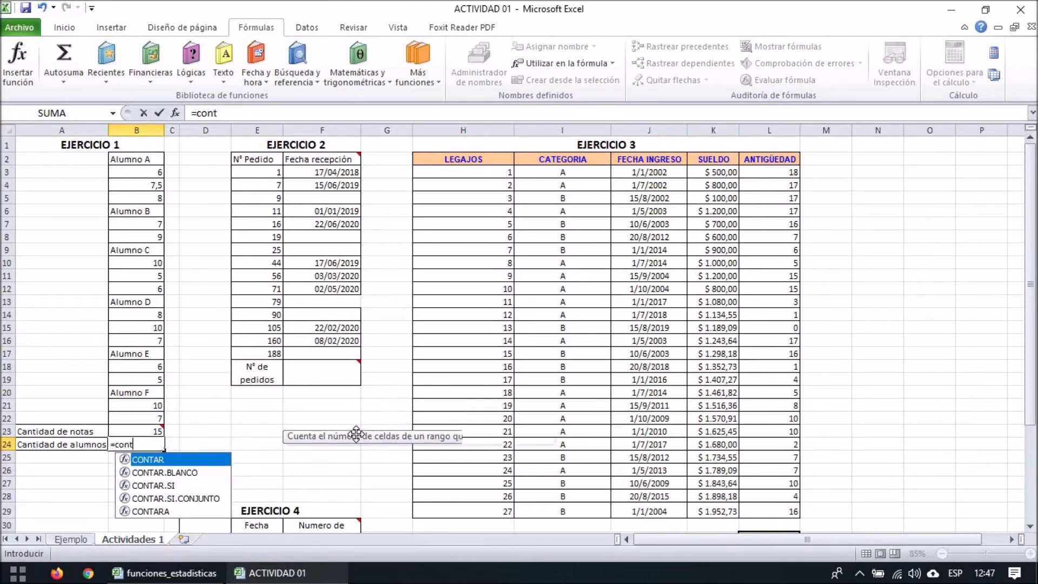
double_click(162, 512)
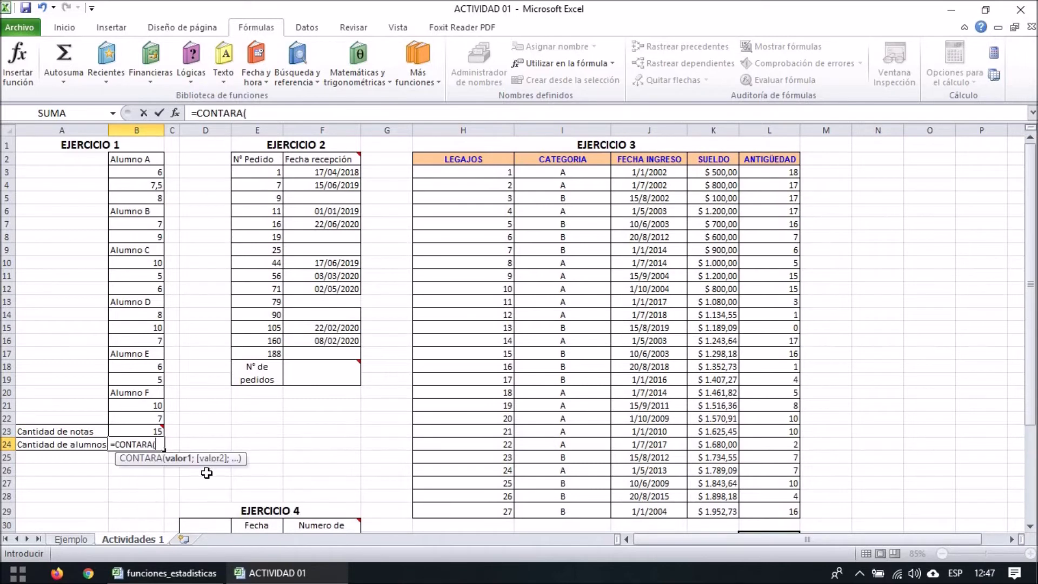
type("eje")
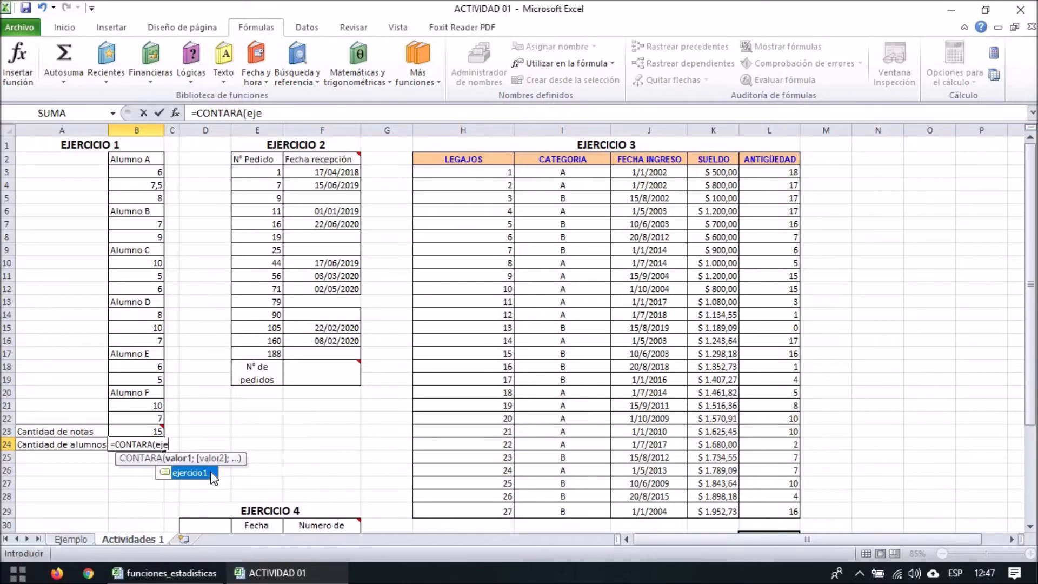
double_click(212, 472)
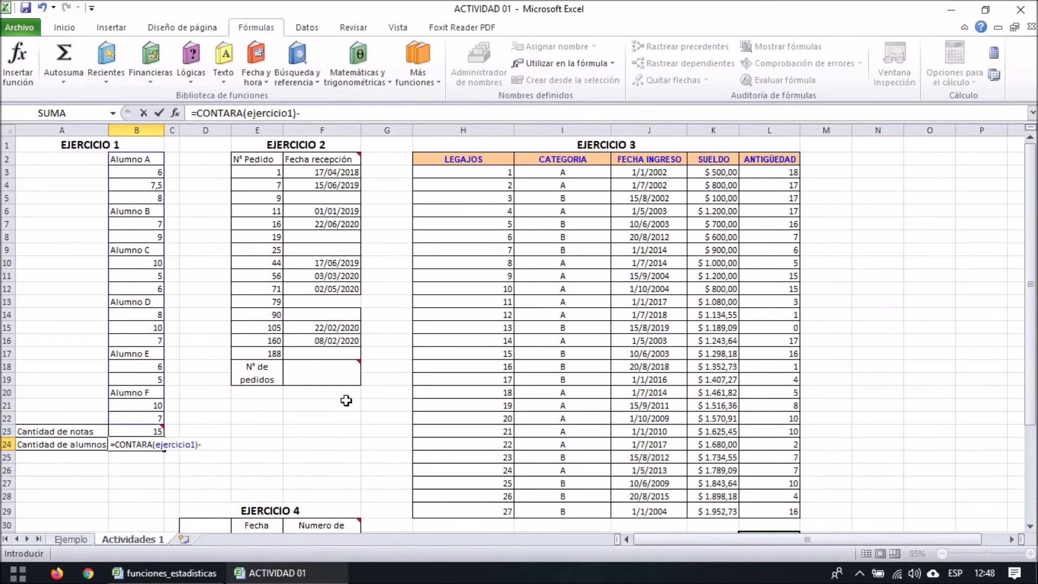
Step: Complete the B24 formula by subtracting CONTAR(ejercicio1), and enter it
type("contar(")
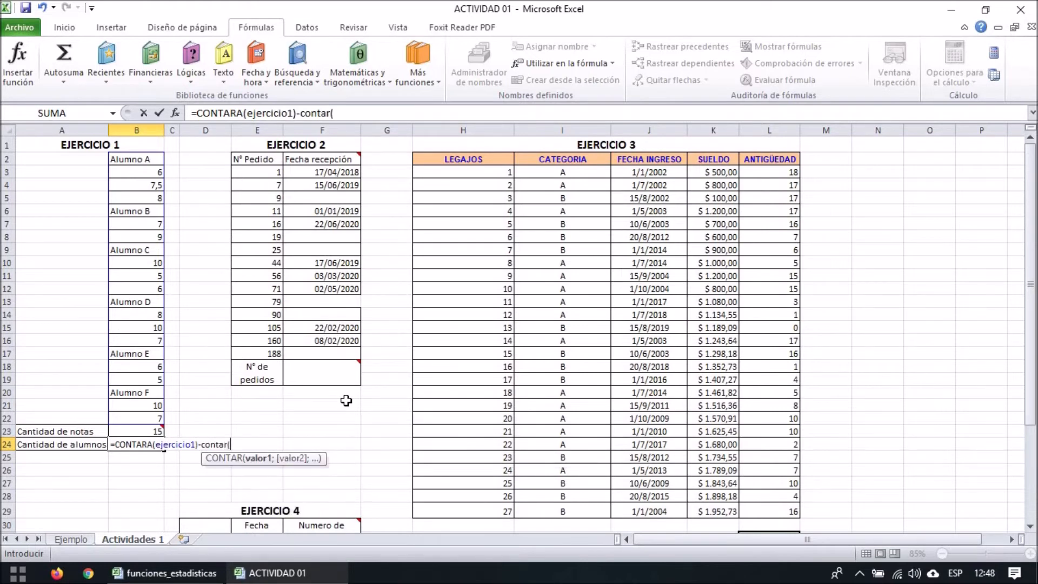
type("ejer")
key("Tab")
mouse_move(118, 444)
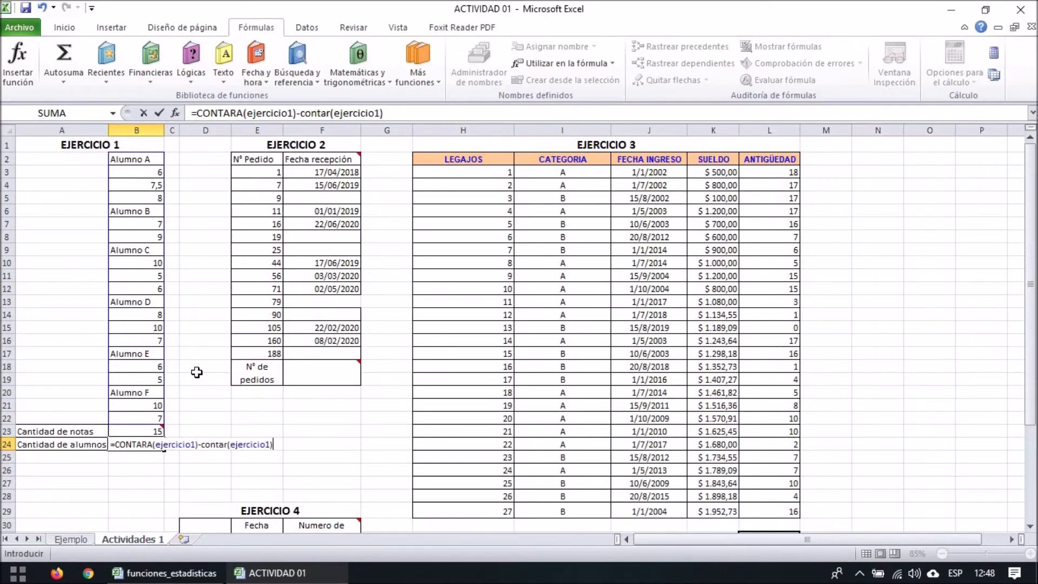
key("Return")
left_click(144, 444)
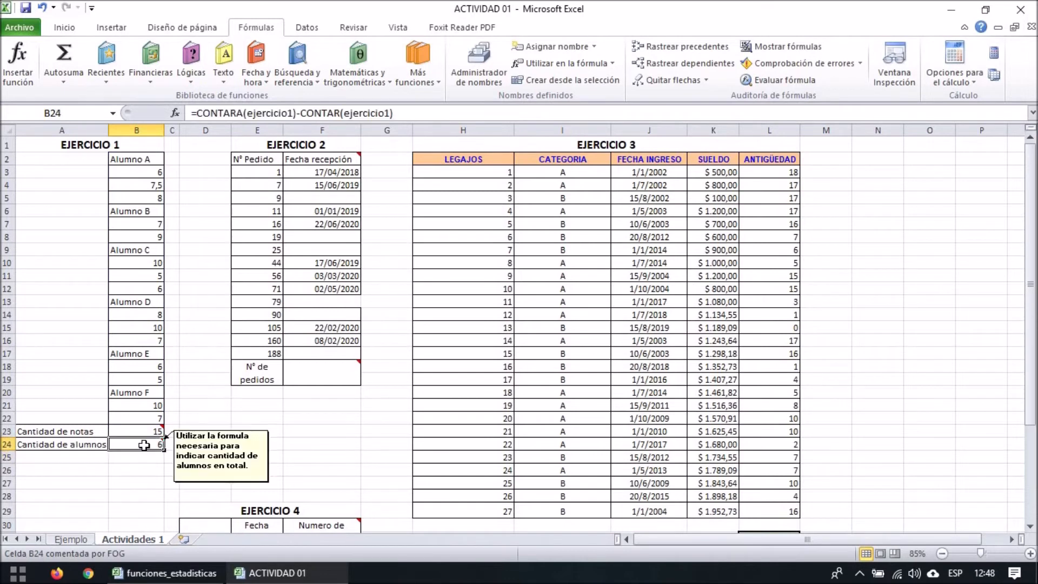
Step: Extend EJERCICIO 2's merged pending-orders label and result cells to E18:E20 and F18:F20
left_click(317, 457)
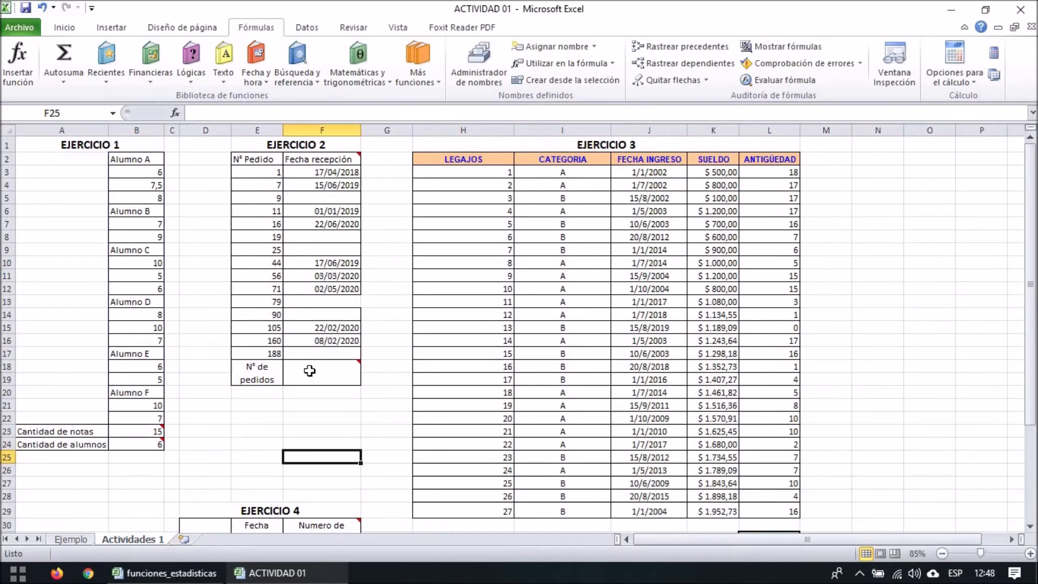
mouse_move(309, 371)
left_click(270, 372)
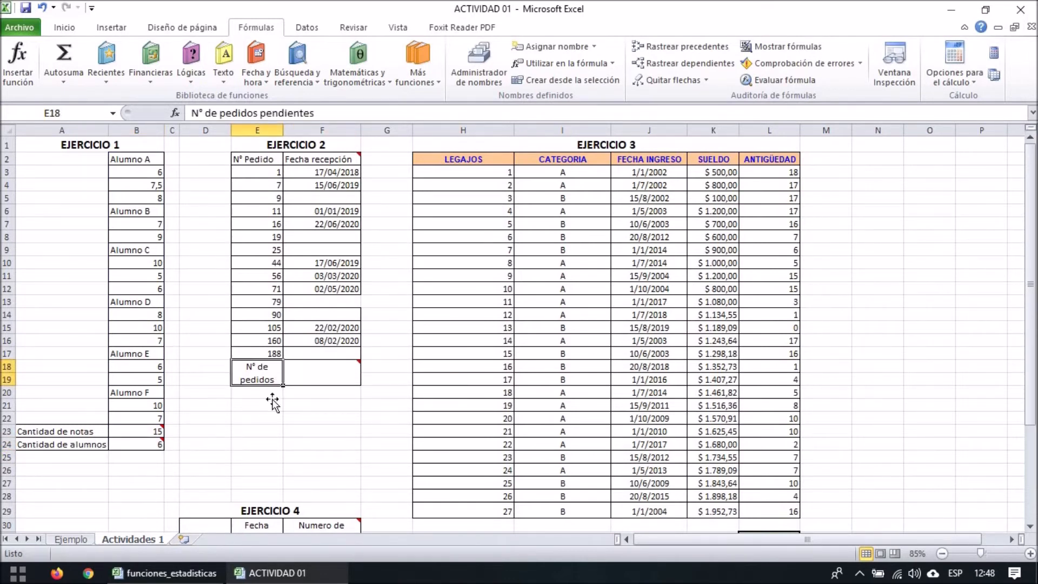
left_click_drag(264, 370, 260, 393)
left_click(256, 429)
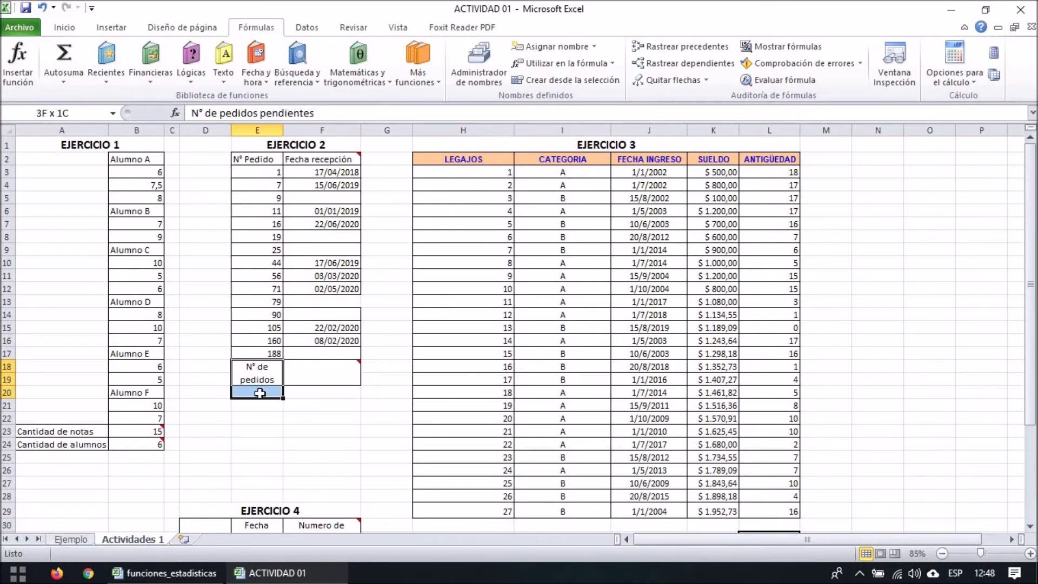
left_click(64, 28)
left_click(405, 76)
left_click(405, 76)
left_click_drag(323, 372, 323, 390)
left_click(411, 76)
left_click(322, 457)
Step: Apply all borders to the pending-orders cells E18:F20
left_click_drag(326, 388, 252, 377)
left_click(411, 76)
left_click(330, 418)
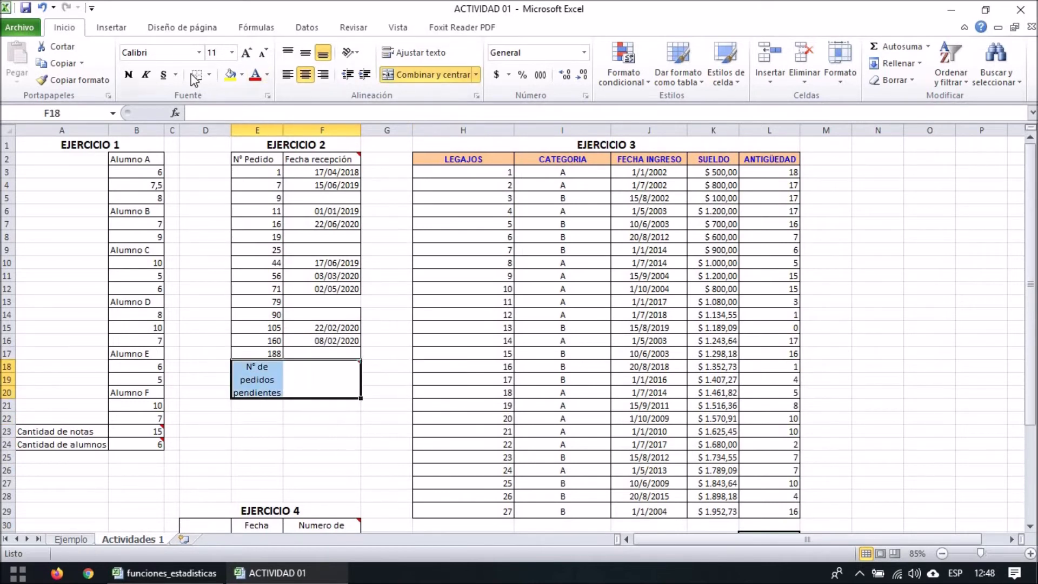
left_click(209, 75)
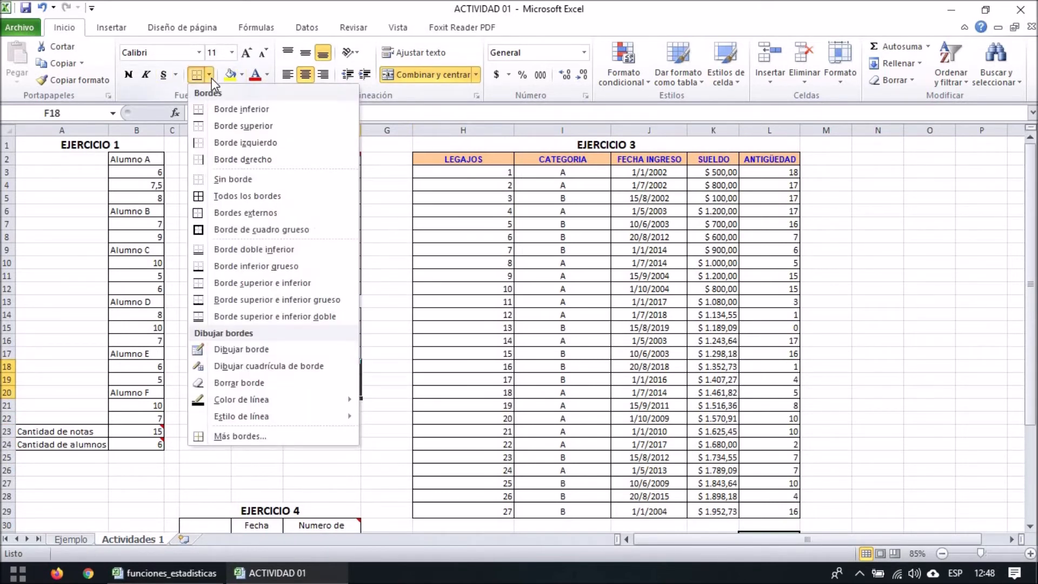
left_click(247, 195)
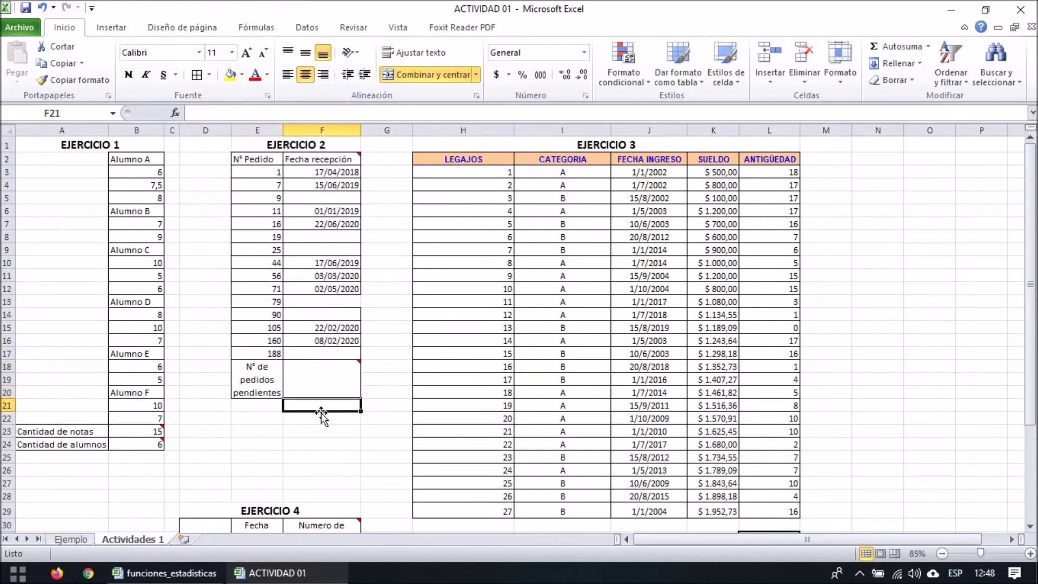
Step: Read the comments on F18 and Fecha recepción, and examine the filled and blank reception dates in EJERCICIO 2
mouse_move(340, 381)
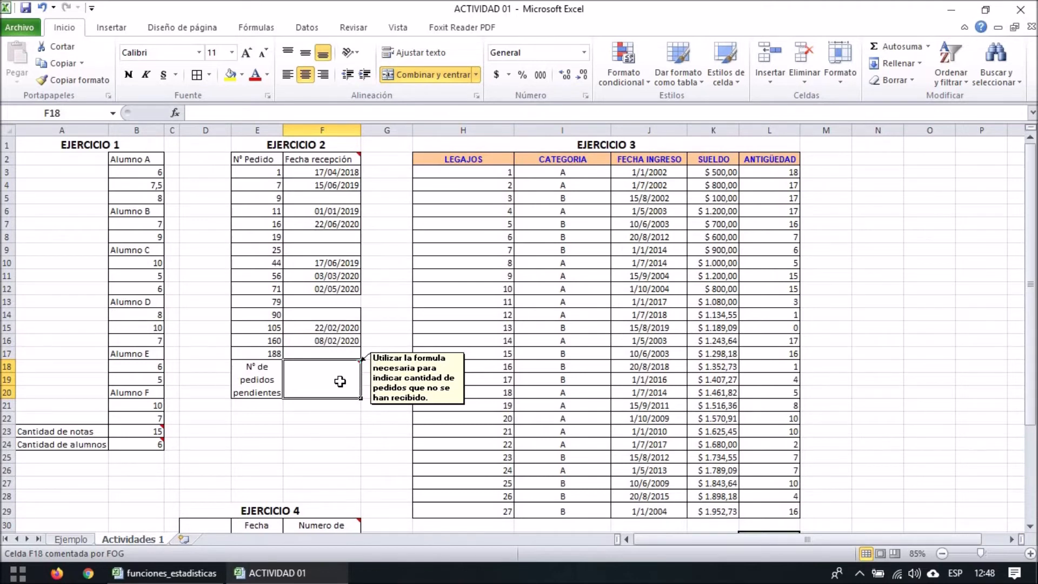
left_click(327, 456)
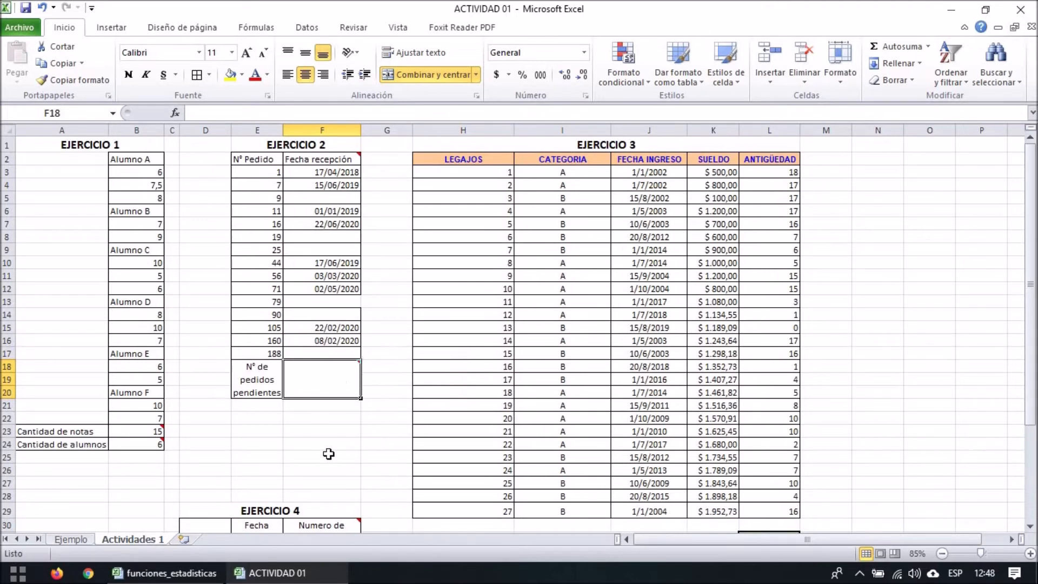
left_click(343, 161)
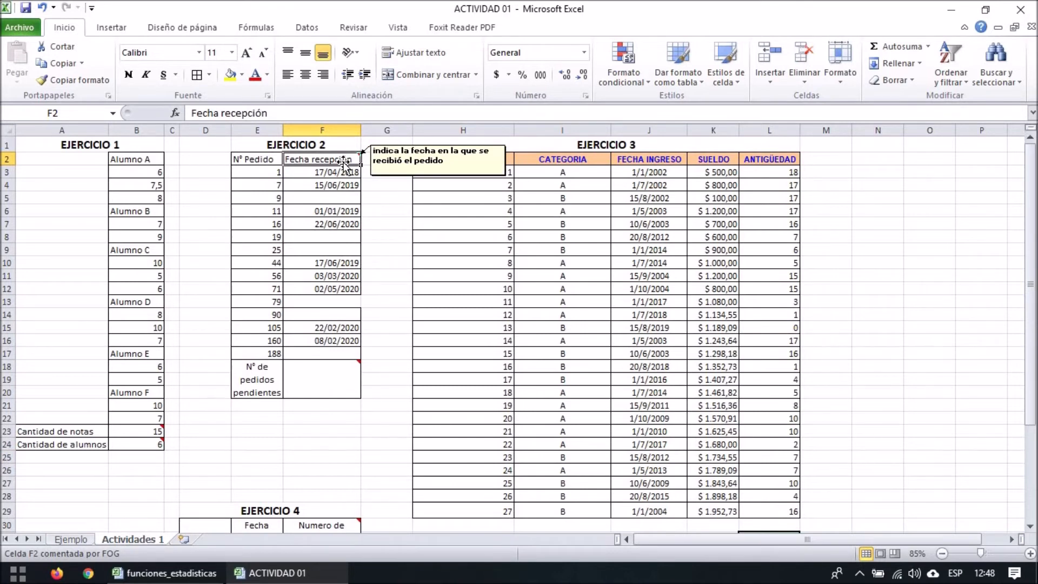
left_click(340, 184)
left_click(343, 212)
left_click(343, 224)
left_click(346, 263)
left_click(346, 289)
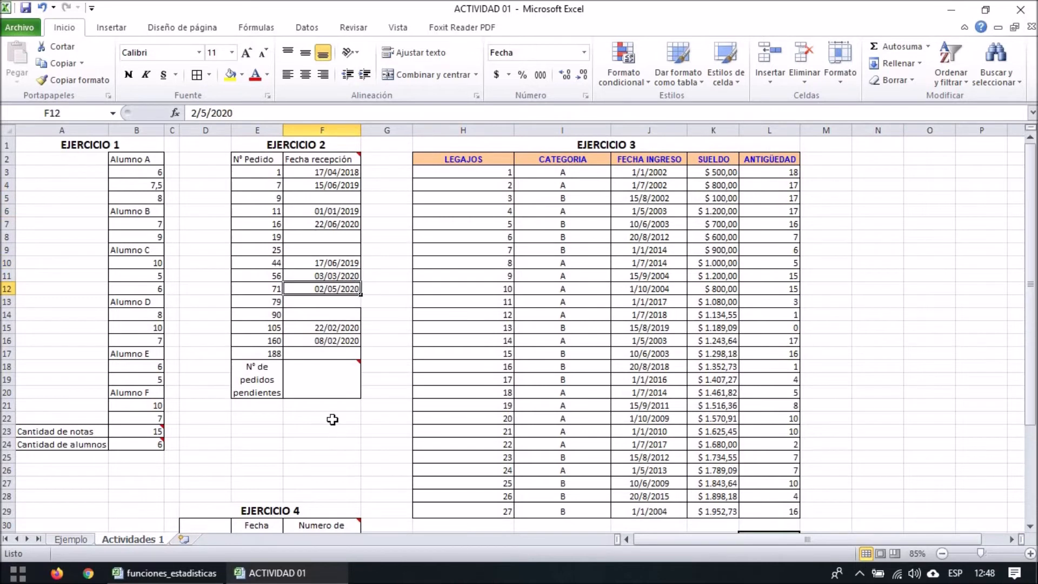
left_click(341, 372)
left_click(339, 353)
left_click(332, 303)
left_click(332, 315)
Step: Enter a CONTAR.BLANCO formula over F3:F17 in F18 for N° de pedidos pendientes
left_click(315, 375)
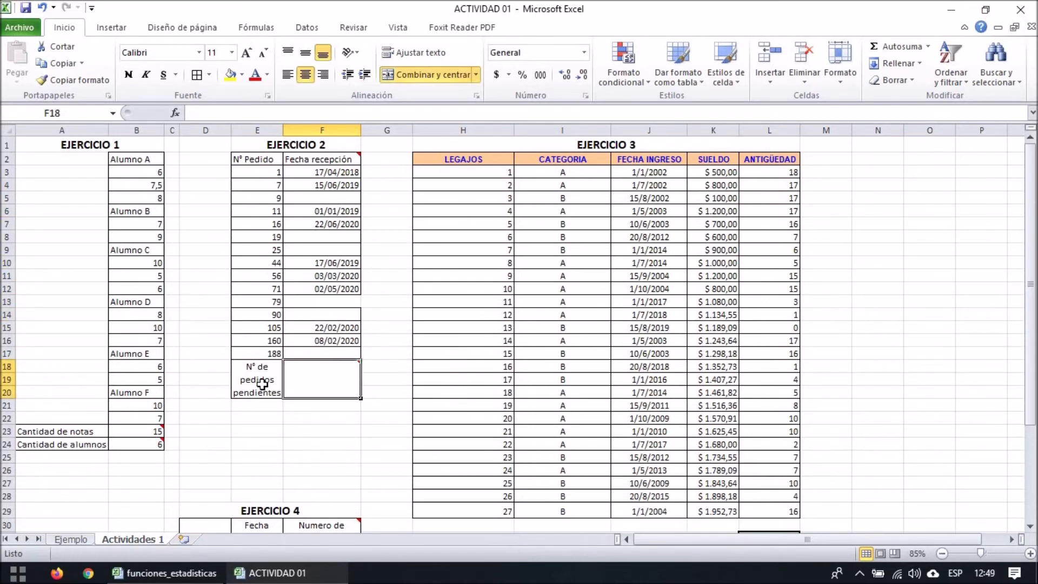
mouse_move(328, 371)
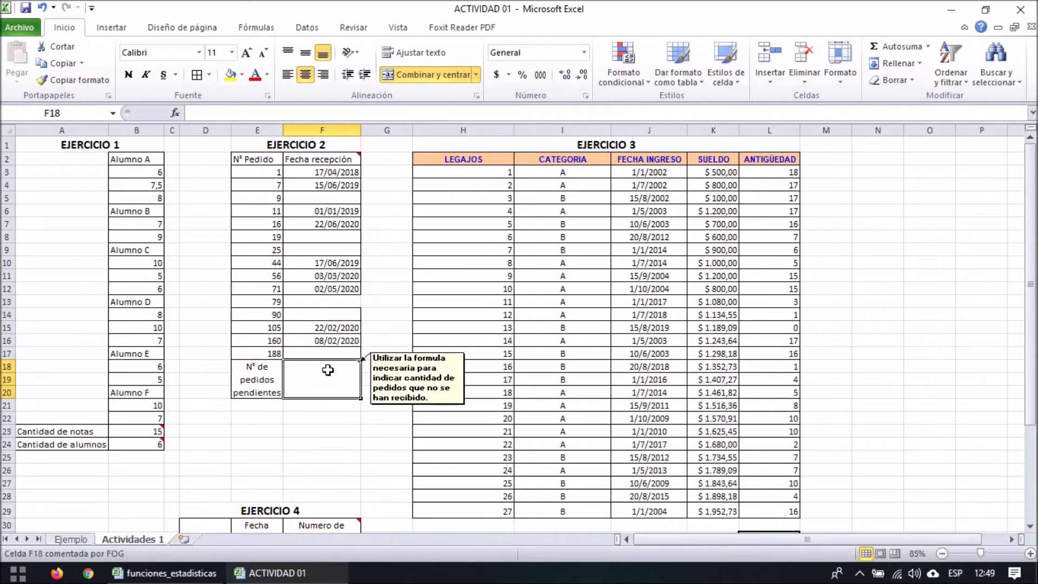
type("=contar.bl")
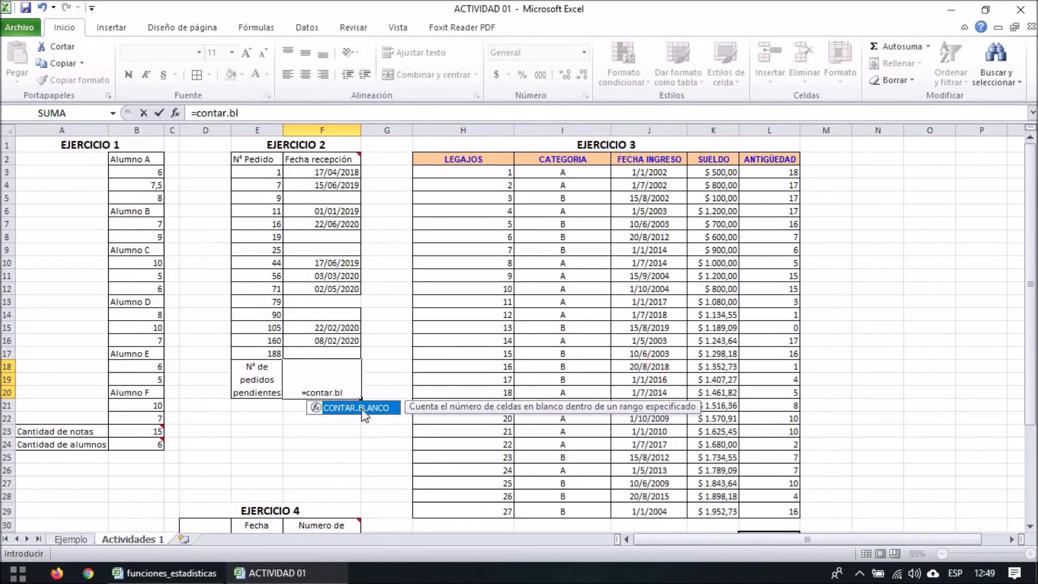
double_click(357, 407)
left_click_drag(325, 351, 306, 171)
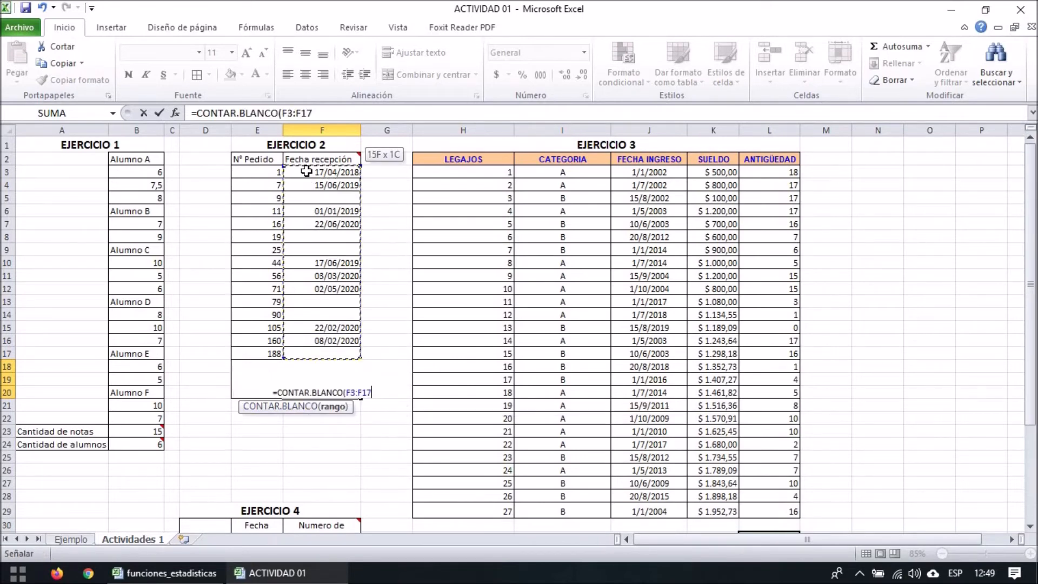
key("Return")
Step: Examine EJERCICIO 4 and the EJERCICIO 3 questions on employees' category, hire date and seniority against the employee table
scroll(353, 334, "down", 2)
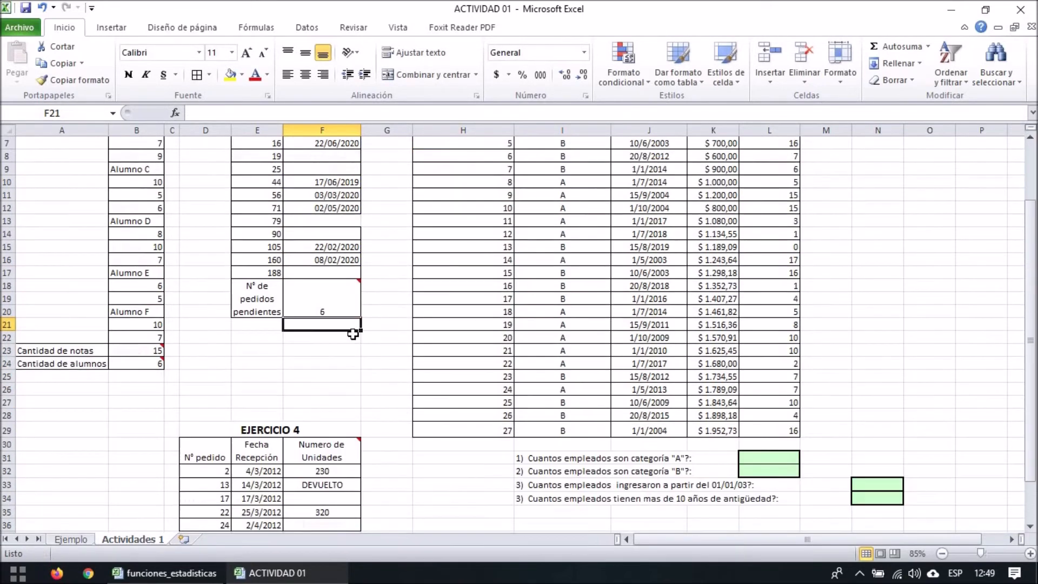
scroll(334, 367, "down", 3)
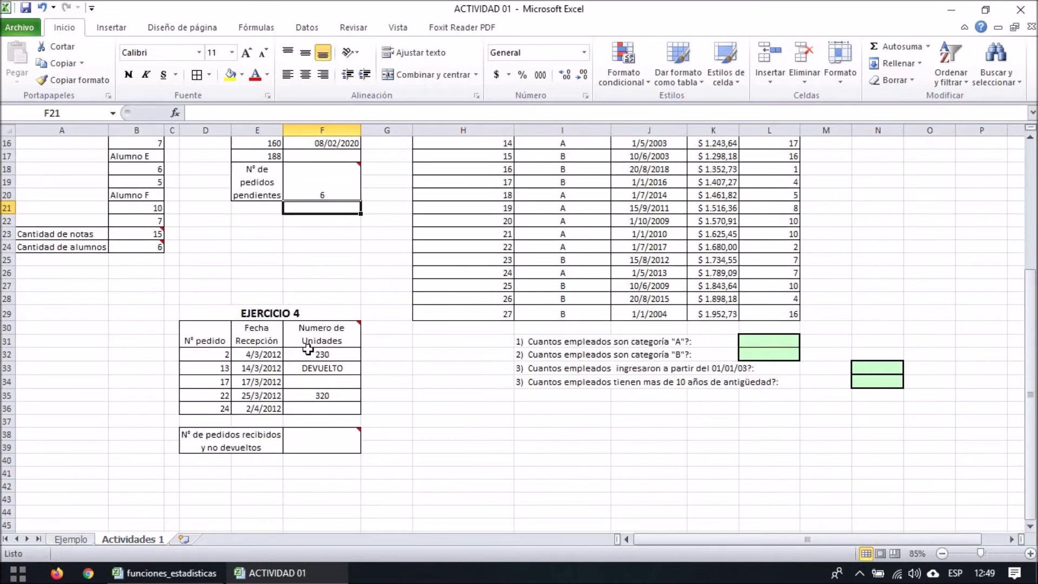
scroll(313, 311, "up", 5)
scroll(702, 239, "down", 4)
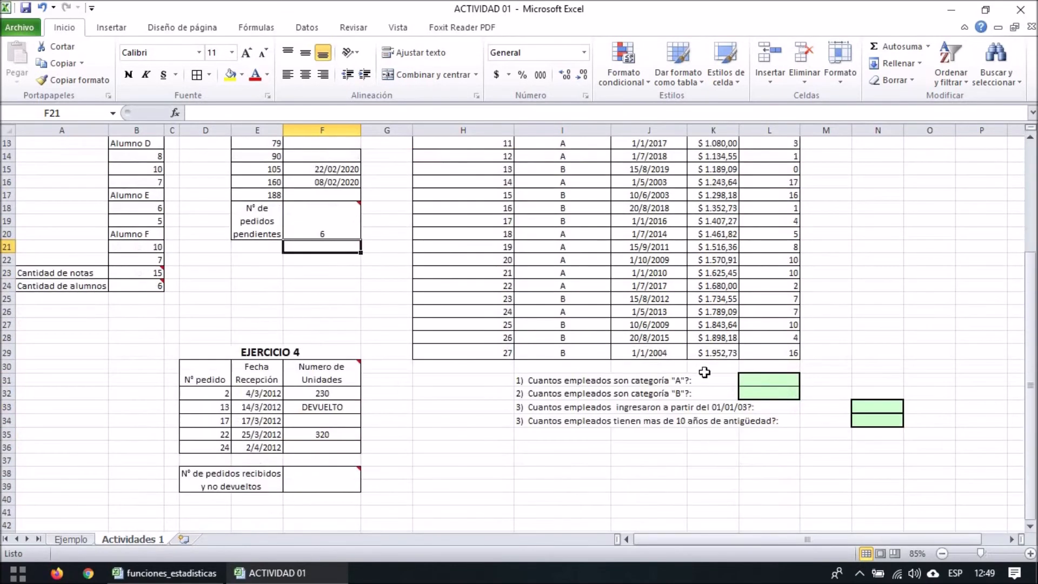
scroll(757, 378, "up", 3)
scroll(786, 465, "up", 1)
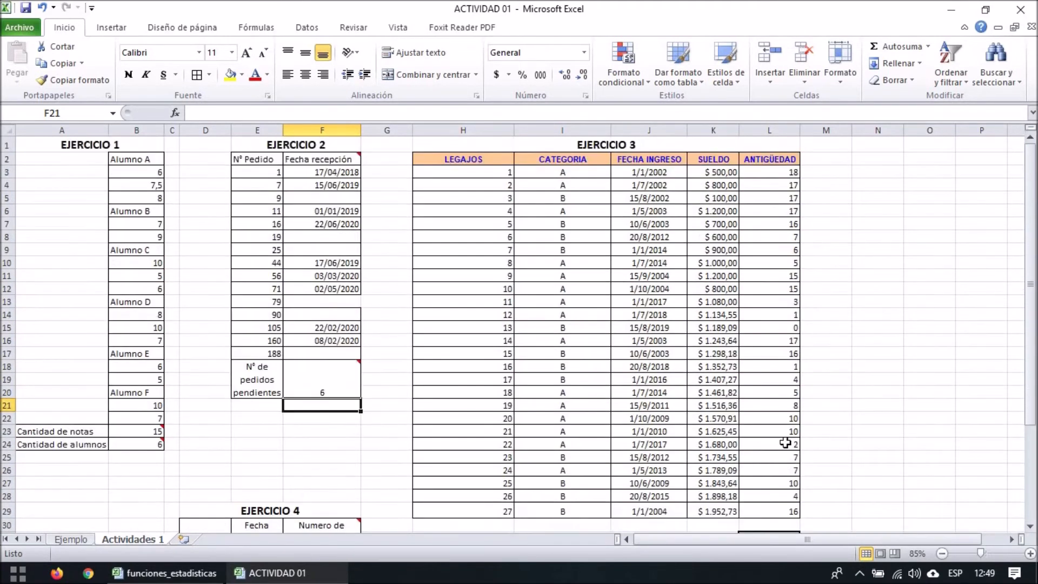
scroll(648, 313, "down", 2)
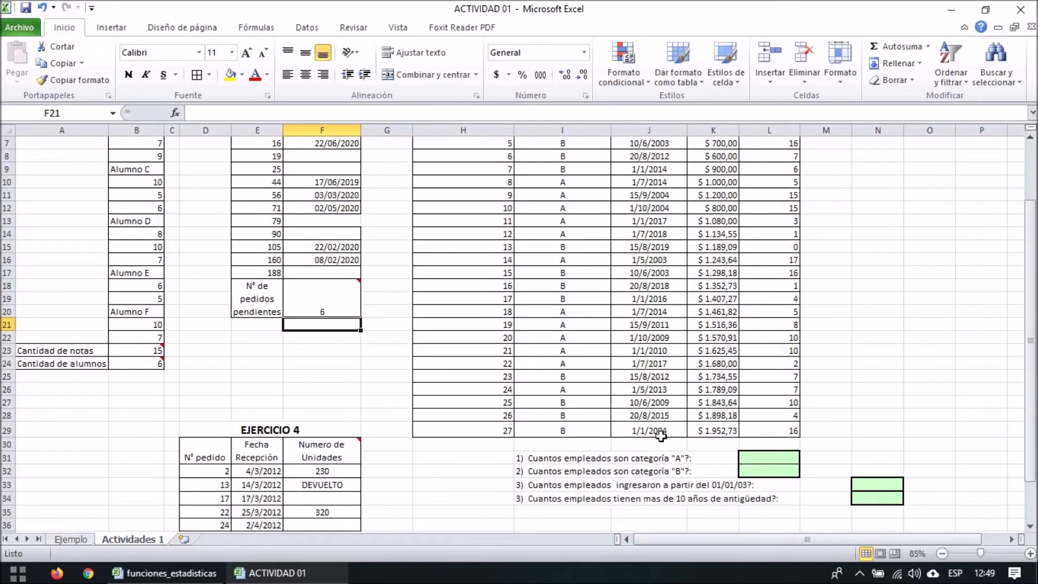
scroll(567, 177, "up", 2)
Step: Define the workbook name categoria for the employees' category values in I3:I29
mouse_move(565, 172)
left_mouse_down()
mouse_move(584, 479)
mouse_move(575, 135)
mouse_move(574, 171)
left_mouse_up()
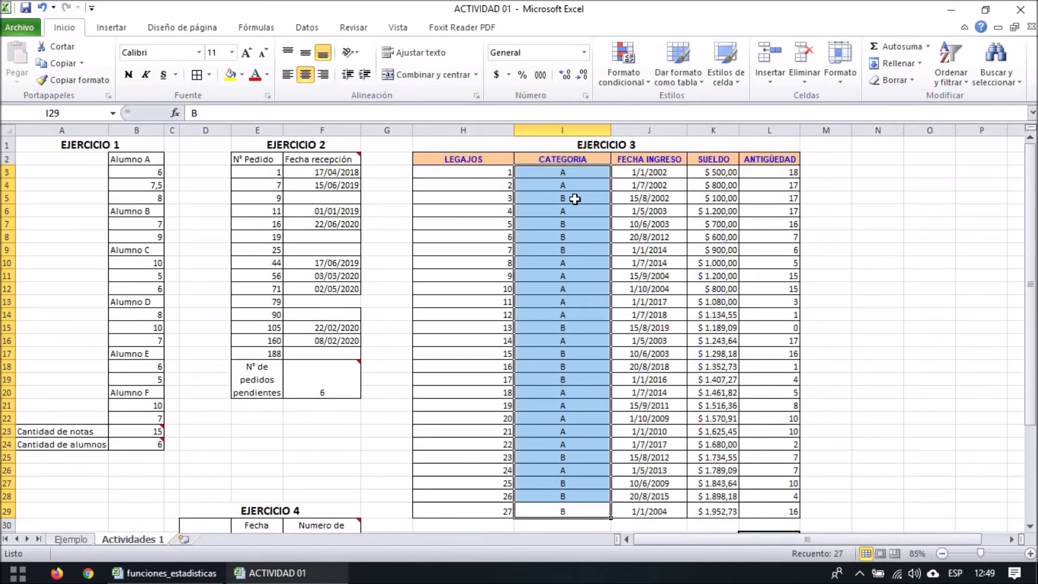
right_click(561, 241)
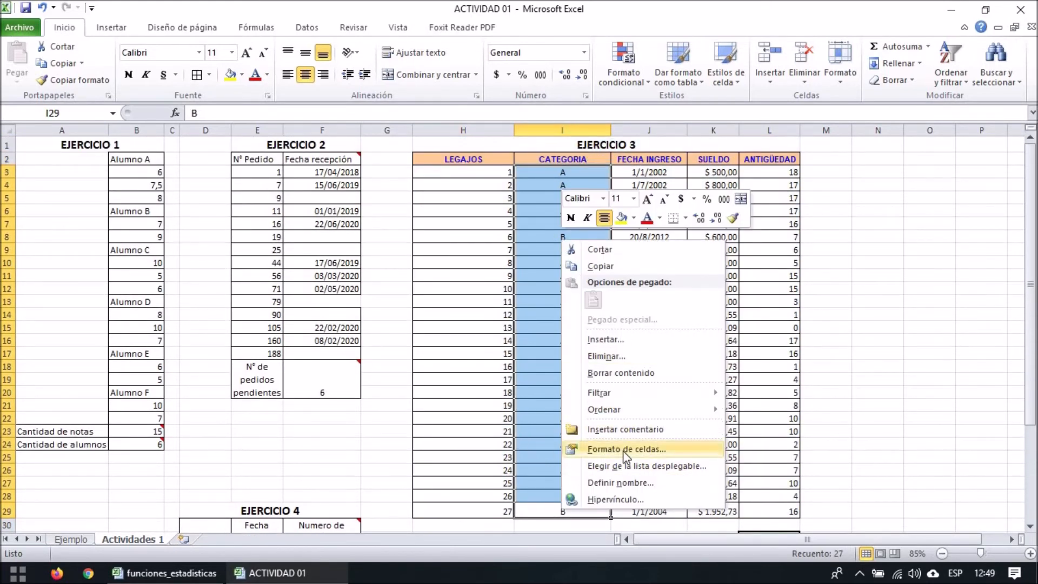
left_click(638, 483)
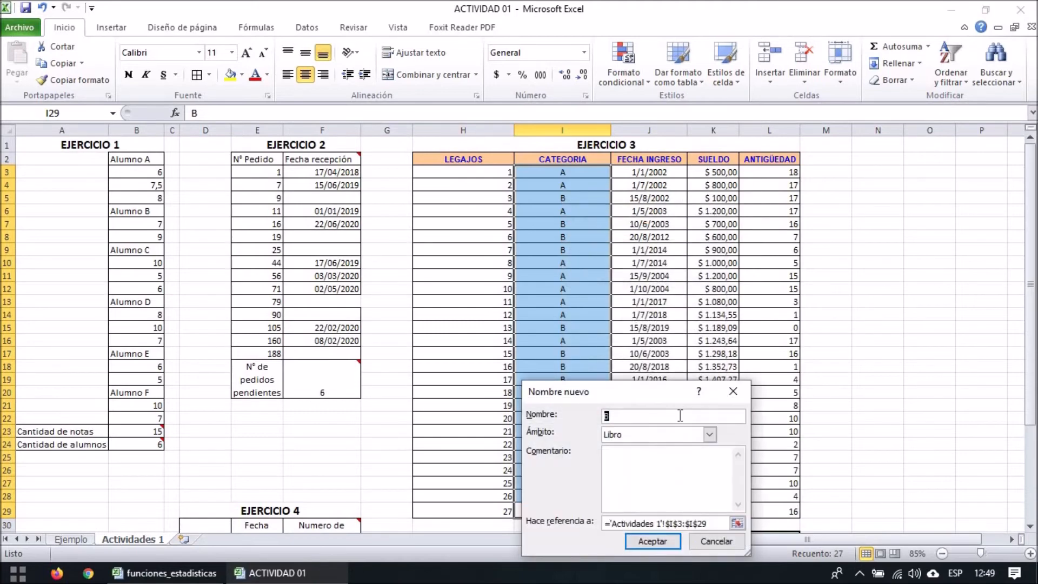
left_click(628, 544)
scroll(664, 222, "down", 3)
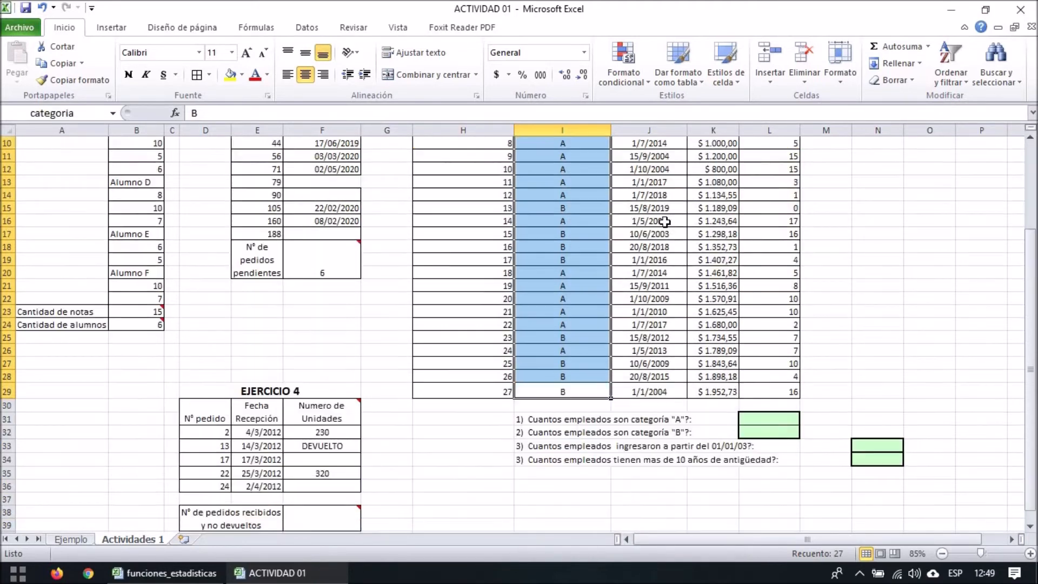
Step: Define the workbook name feching for the FECHA INGRESO dates in J3:J29
scroll(665, 222, "up", 3)
left_click_drag(655, 172, 656, 511)
right_click(656, 511)
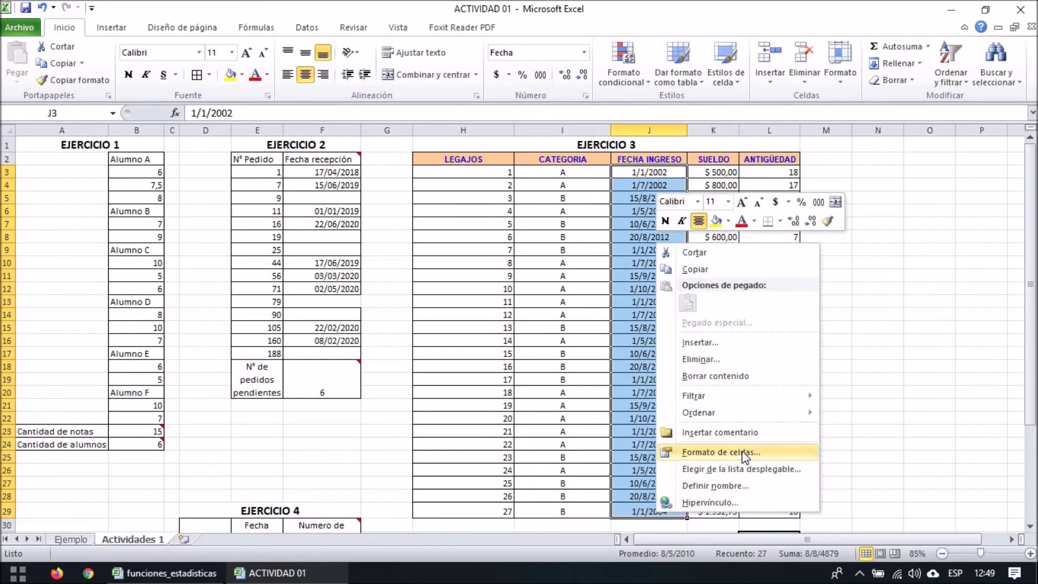
left_click(744, 485)
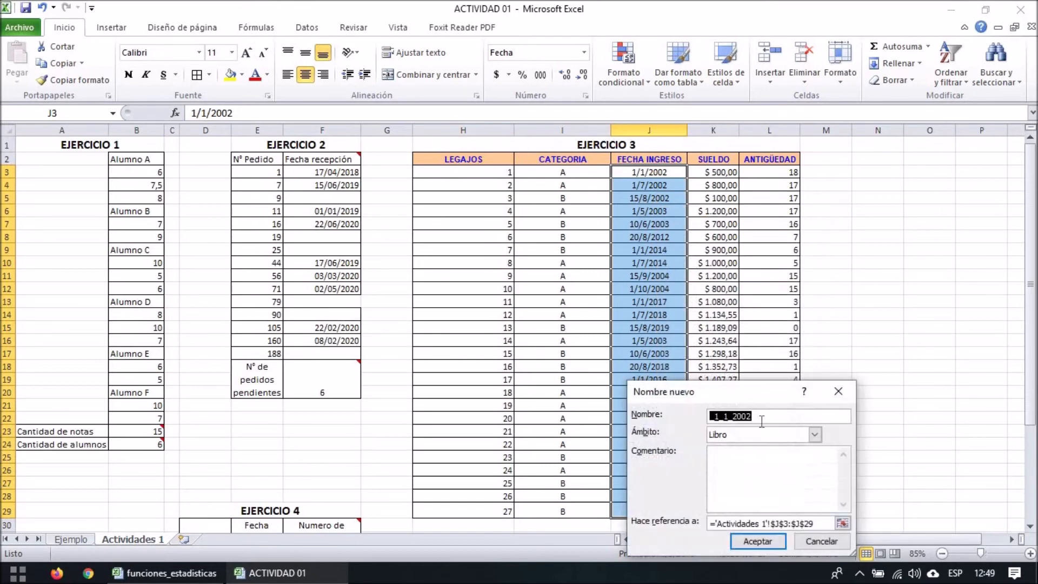
type("feching")
left_click(751, 542)
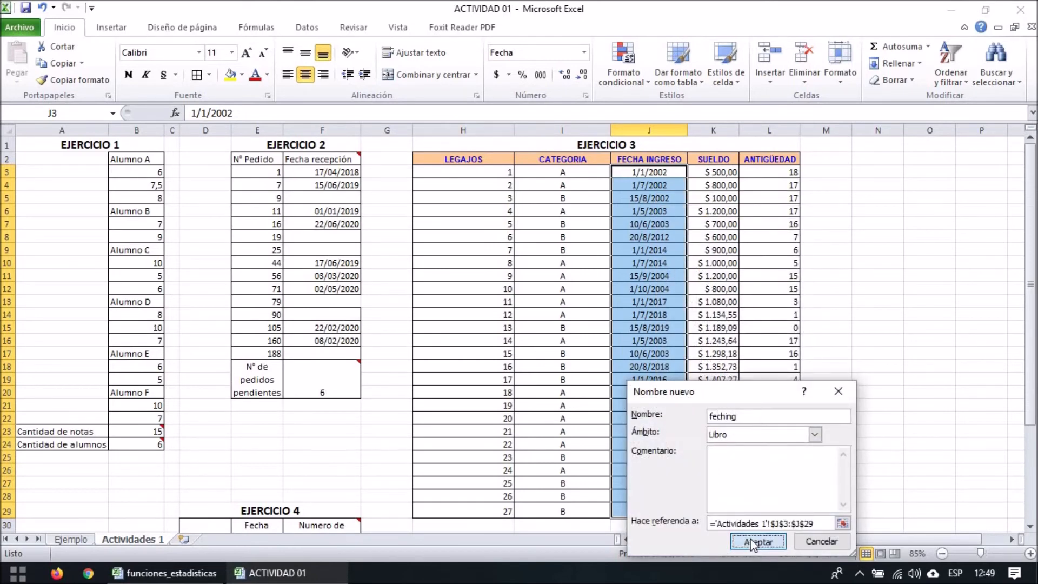
scroll(724, 201, "down", 3)
Step: Define the workbook name antiguedad for the ANTIGÜEDAD values in L3:L29
scroll(724, 200, "up", 3)
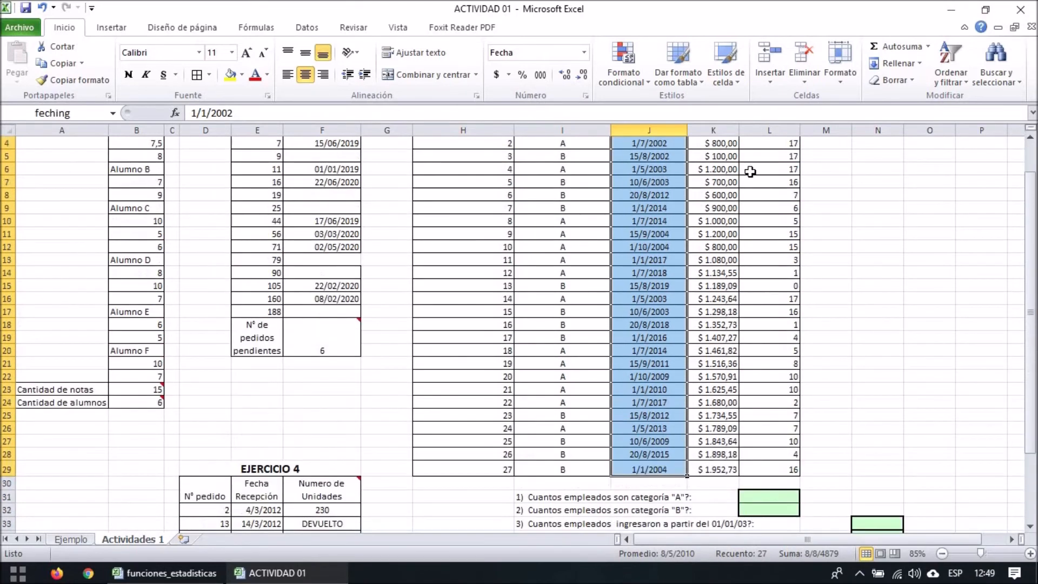
left_click_drag(772, 172, 788, 510)
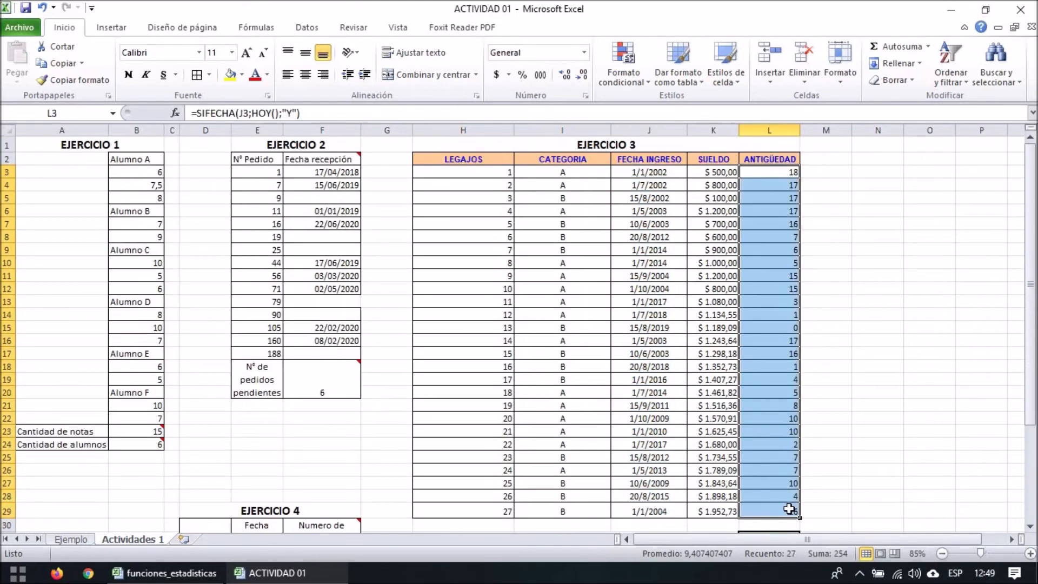
right_click(788, 511)
left_click(859, 482)
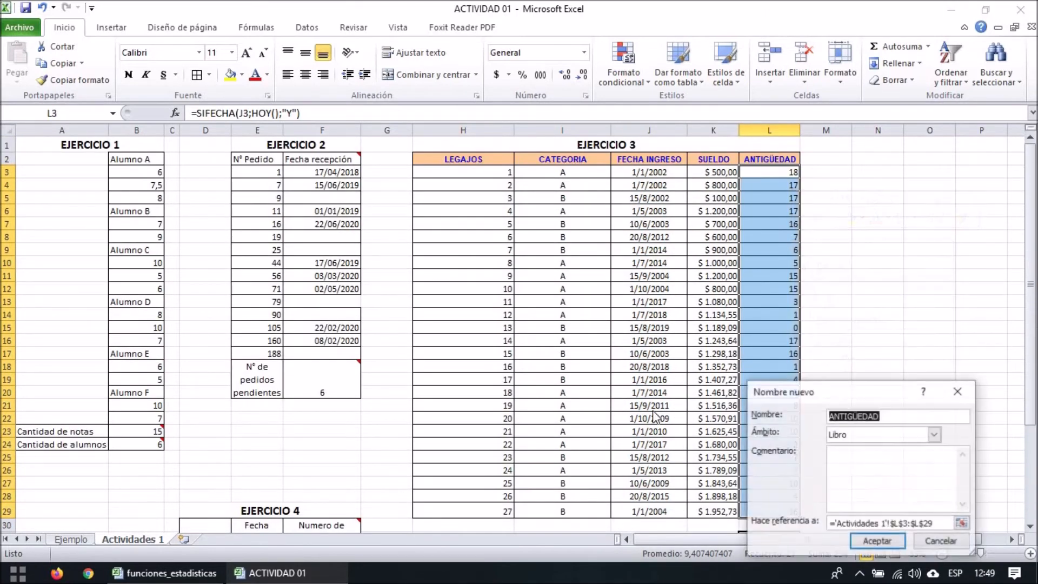
type("antiguedad")
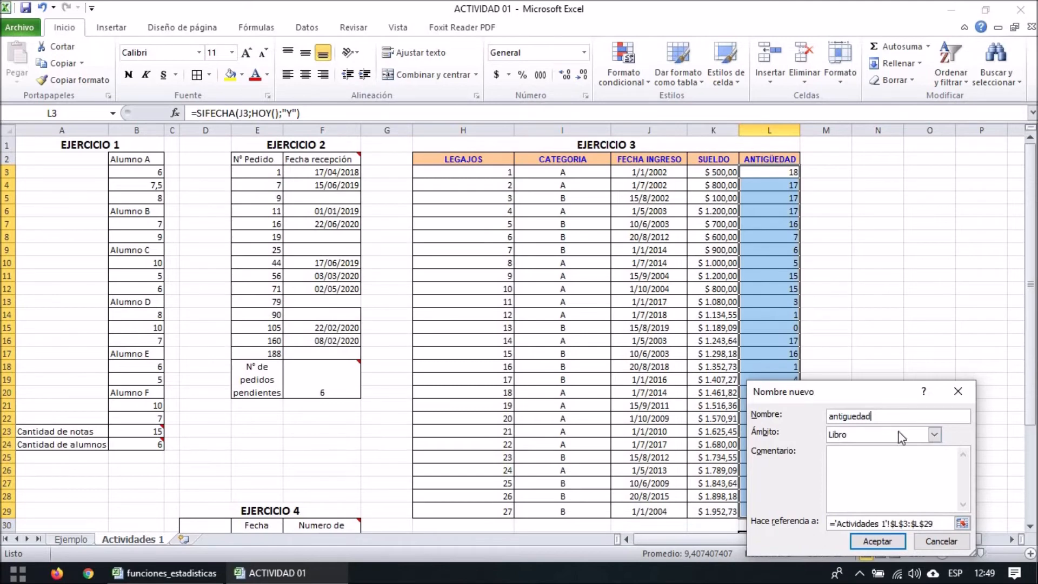
left_click(889, 542)
scroll(779, 499, "down", 2)
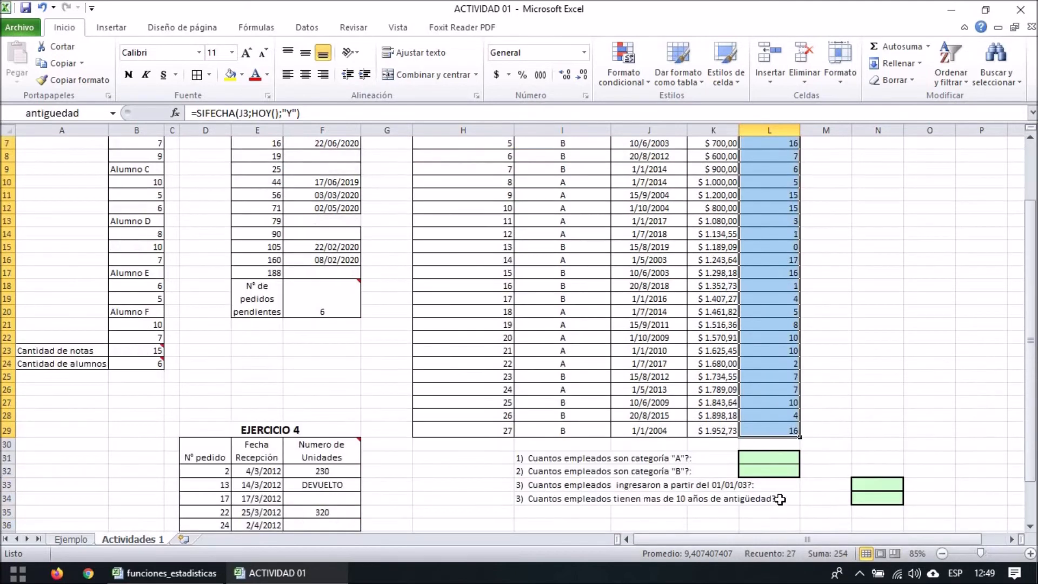
left_click(759, 457)
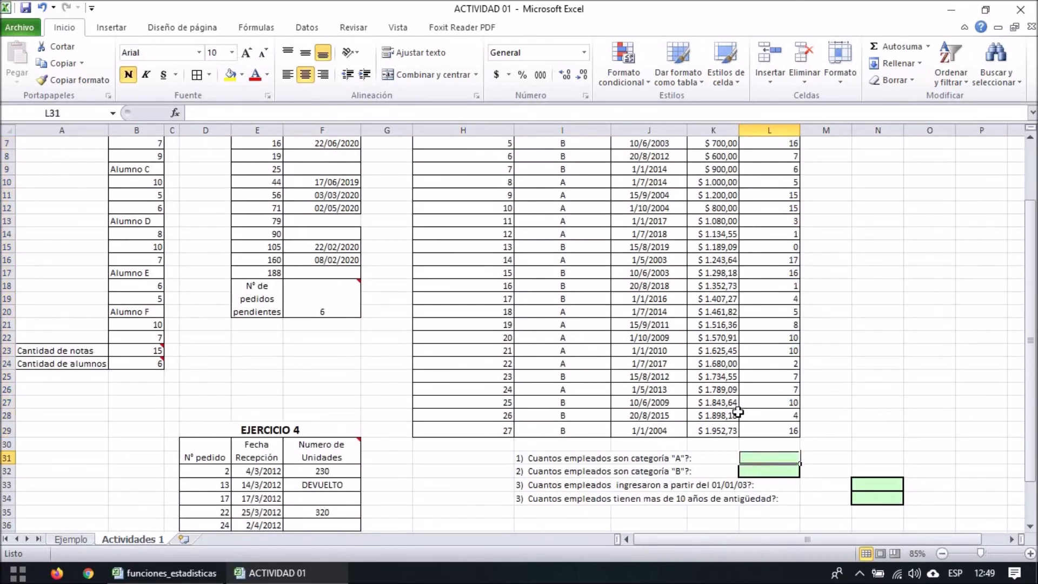
scroll(765, 434, "up", 2)
left_click(474, 172)
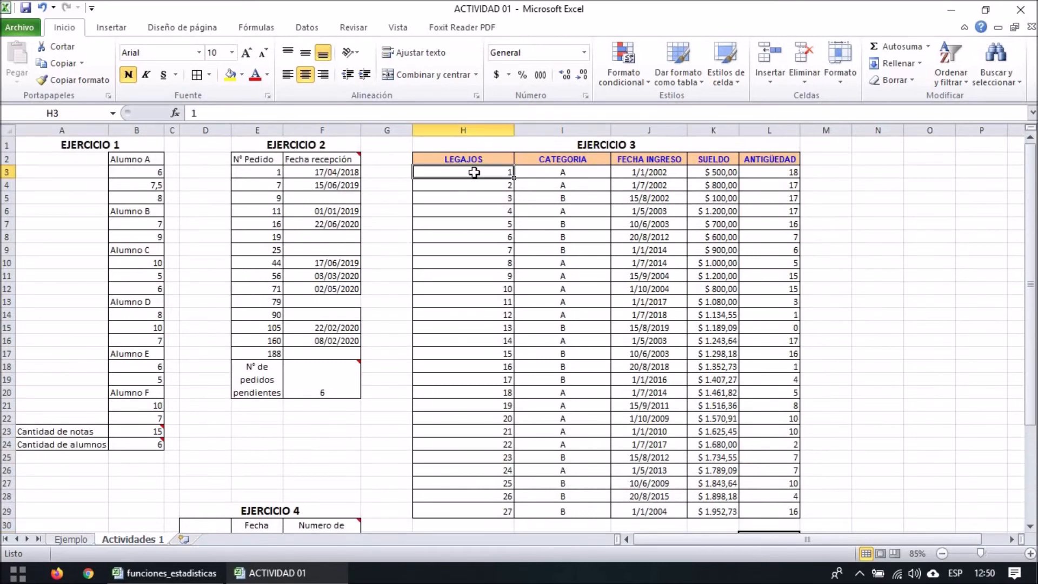
scroll(506, 281, "down", 1)
scroll(531, 319, "up", 1)
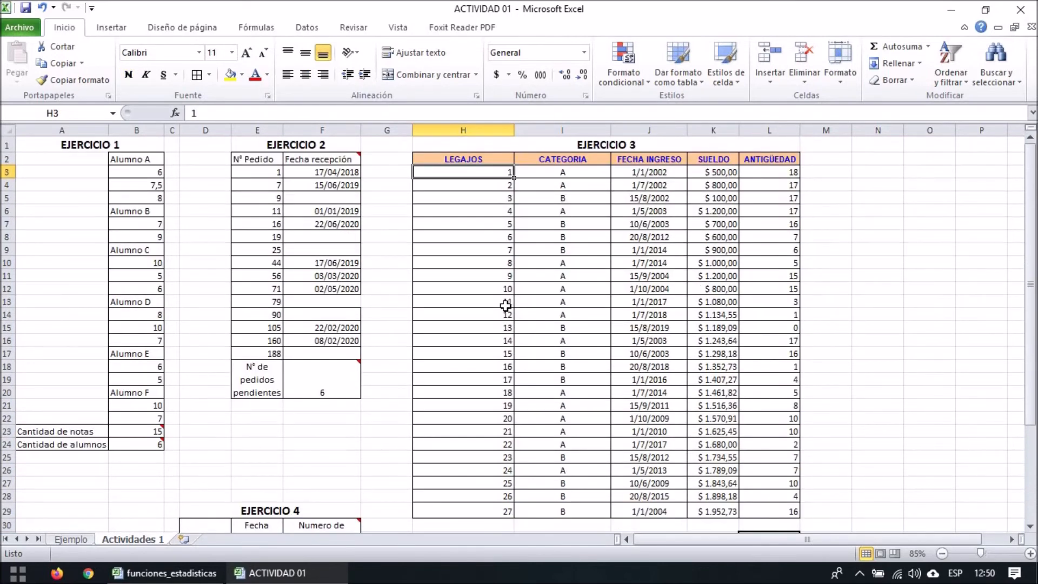
scroll(505, 306, "down", 10)
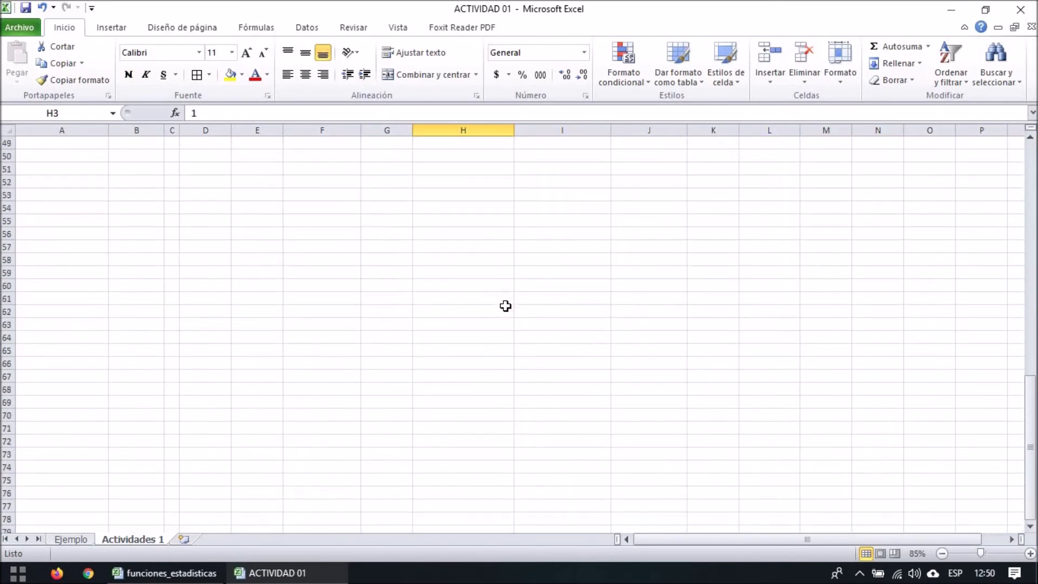
scroll(540, 313, "up", 10)
scroll(480, 212, "down", 10)
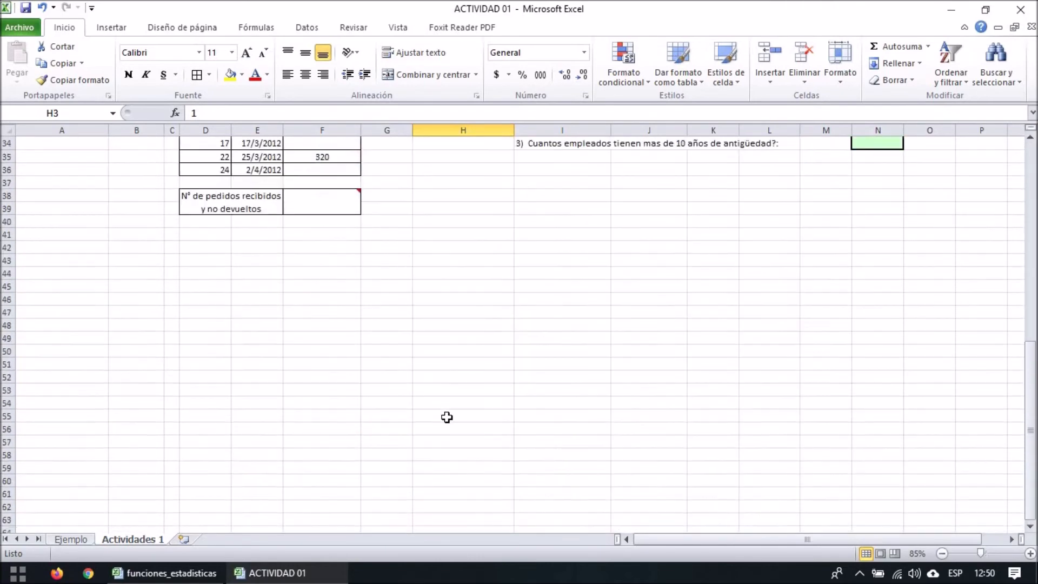
scroll(468, 348, "up", 10)
left_click_drag(480, 171, 456, 581)
left_click_drag(461, 534, 470, 20)
scroll(501, 248, "up", 9)
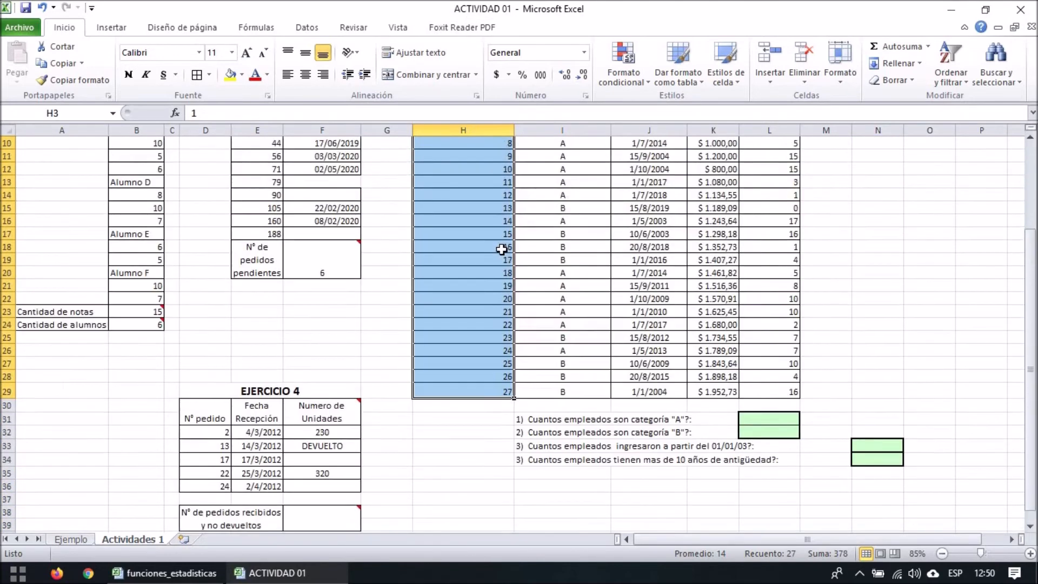
left_click(468, 178)
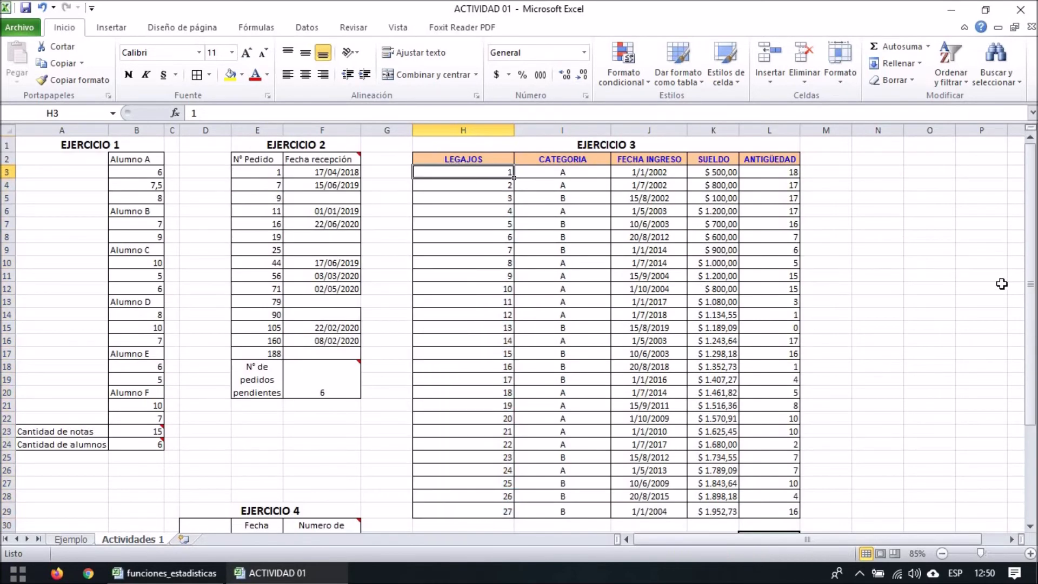
left_click_drag(1033, 206, 1033, 370)
left_click_drag(1032, 167, 1032, 157)
left_click_drag(1033, 303, 1033, 324)
scroll(510, 469, "up", 3)
scroll(511, 468, "up", 1)
left_click_drag(1032, 233, 1032, 327)
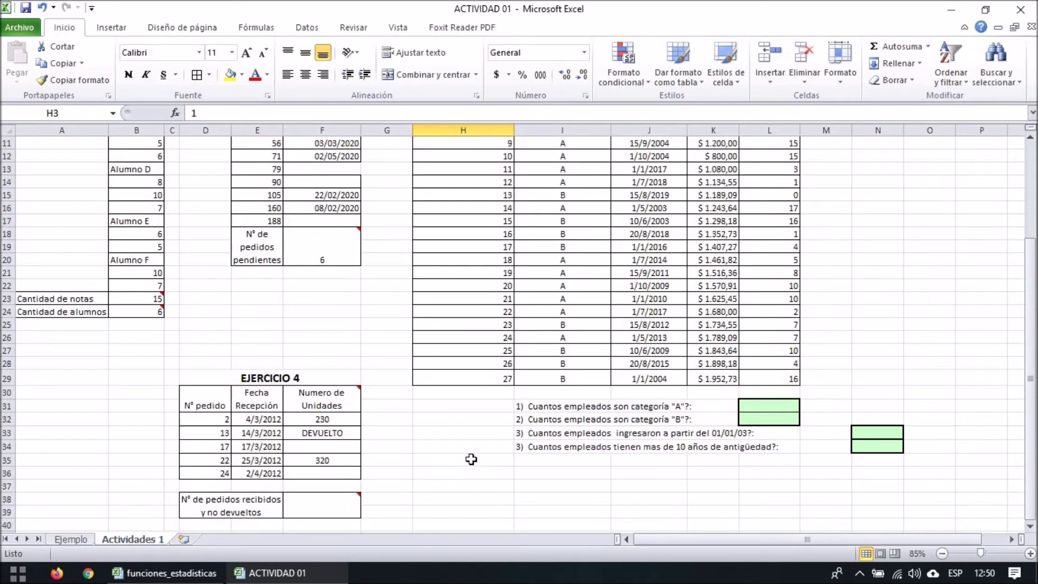
left_click(454, 524, "shift")
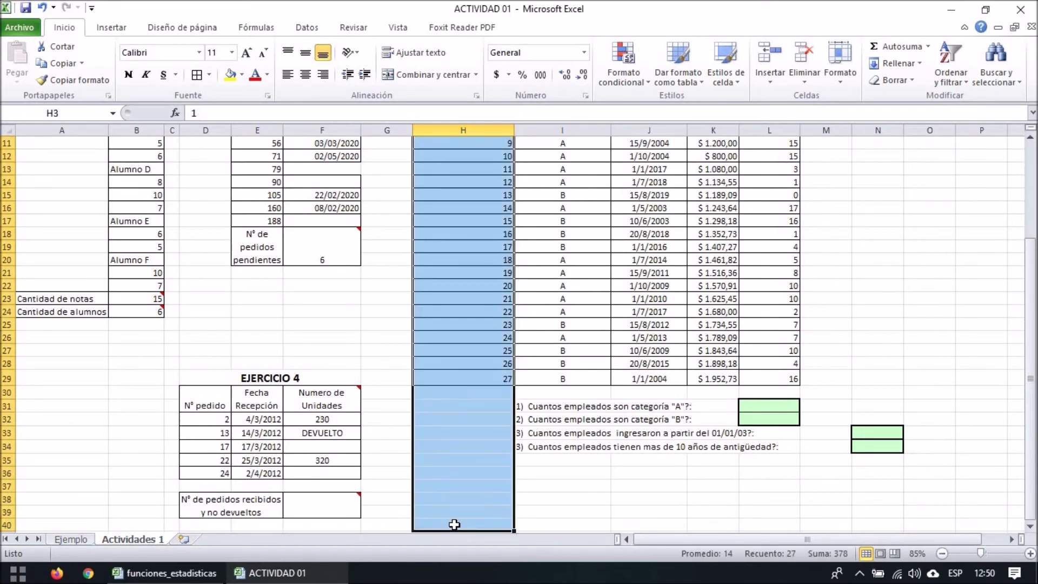
scroll(470, 378, "up", 4)
Step: Define the workbook name LEGAJOS for the employee numbers in H3:H29
left_click(481, 173)
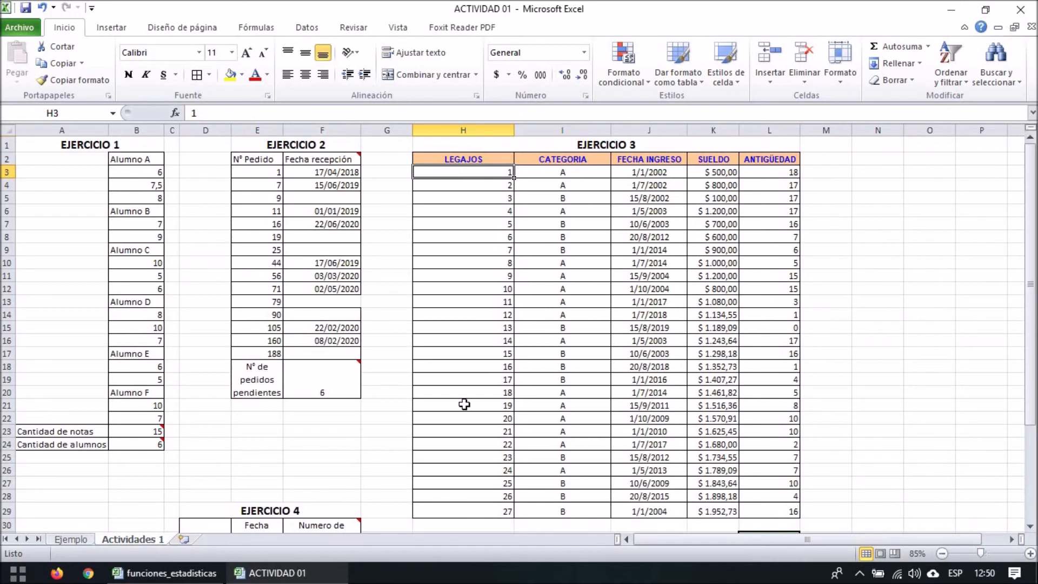
left_click(464, 511, "shift")
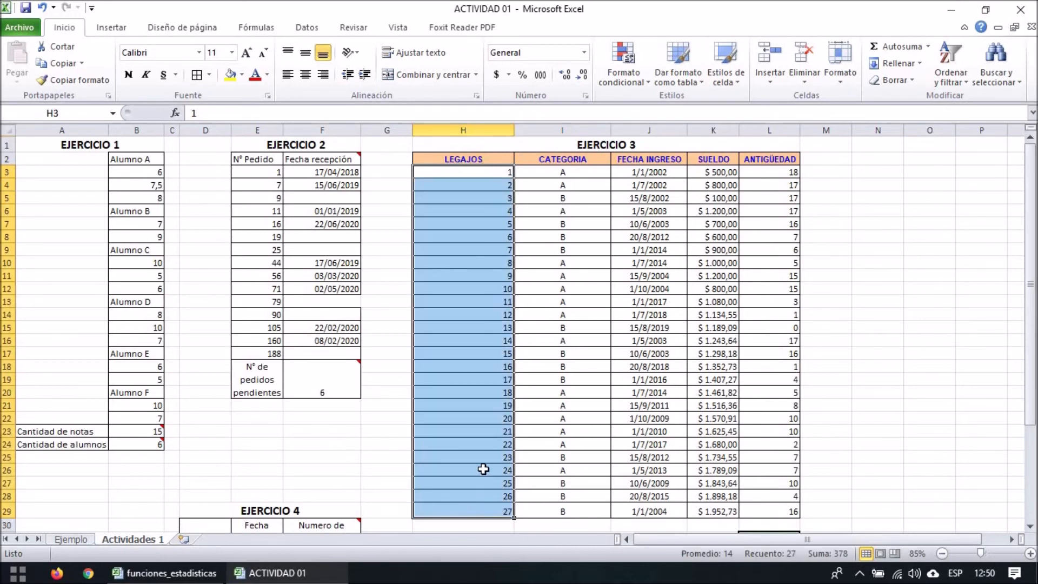
right_click(483, 469)
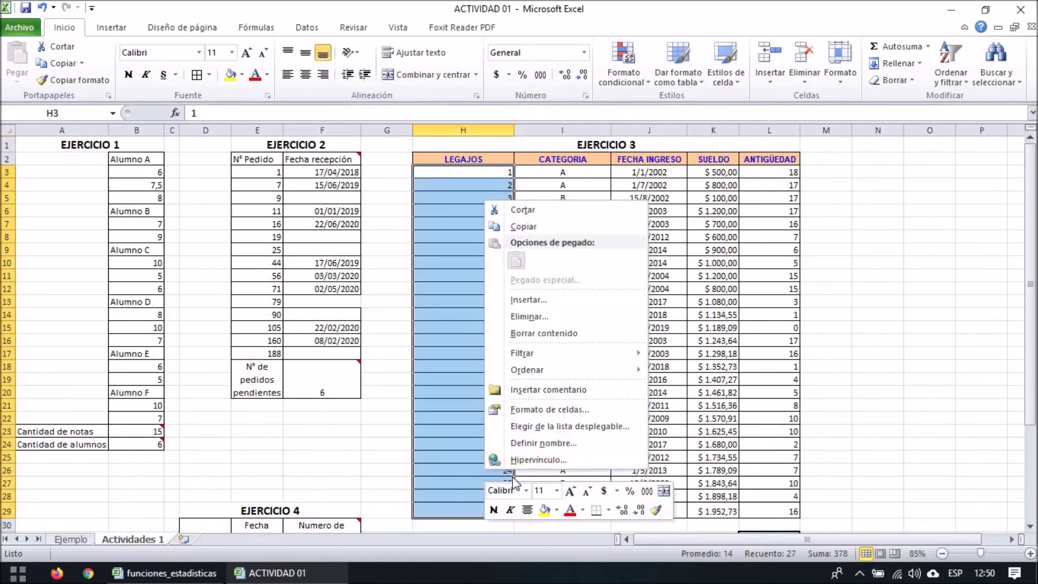
left_click(554, 444)
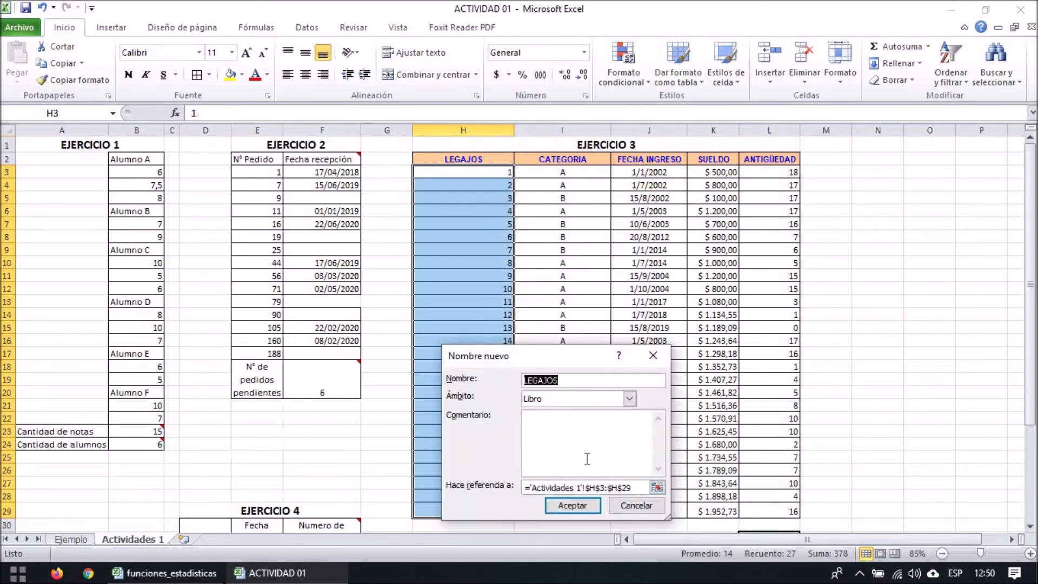
left_click(572, 506)
scroll(575, 486, "down", 4)
left_click(708, 473)
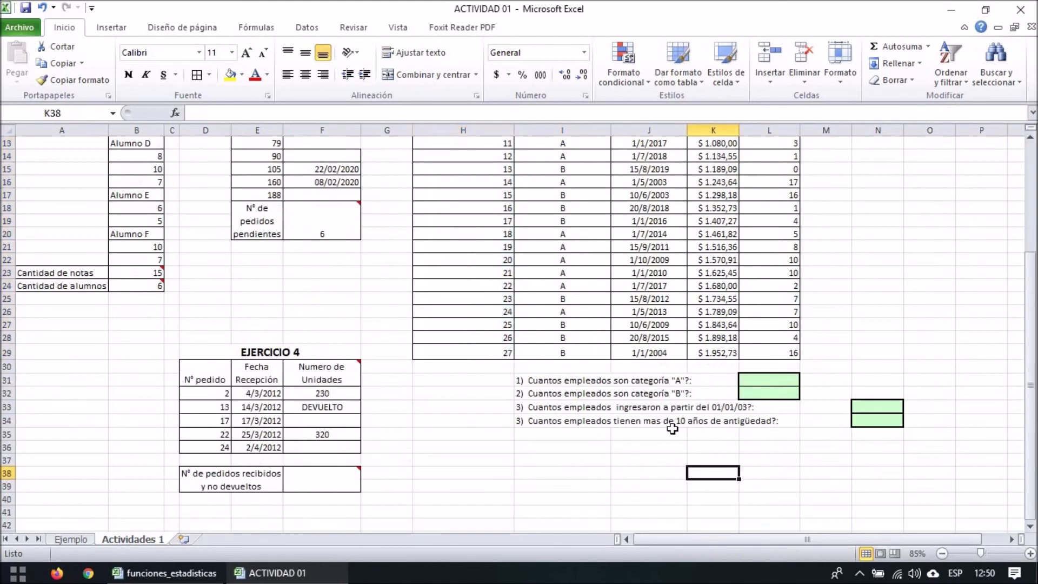
left_click(759, 381)
scroll(829, 447, "up", 3)
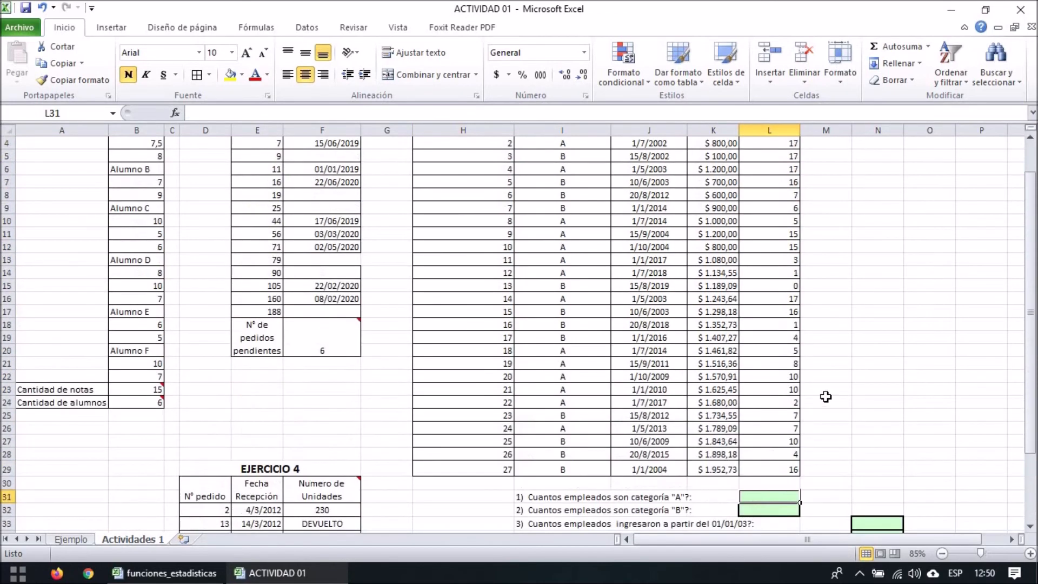
left_click(846, 415)
scroll(849, 445, "up", 1)
scroll(851, 445, "down", 4)
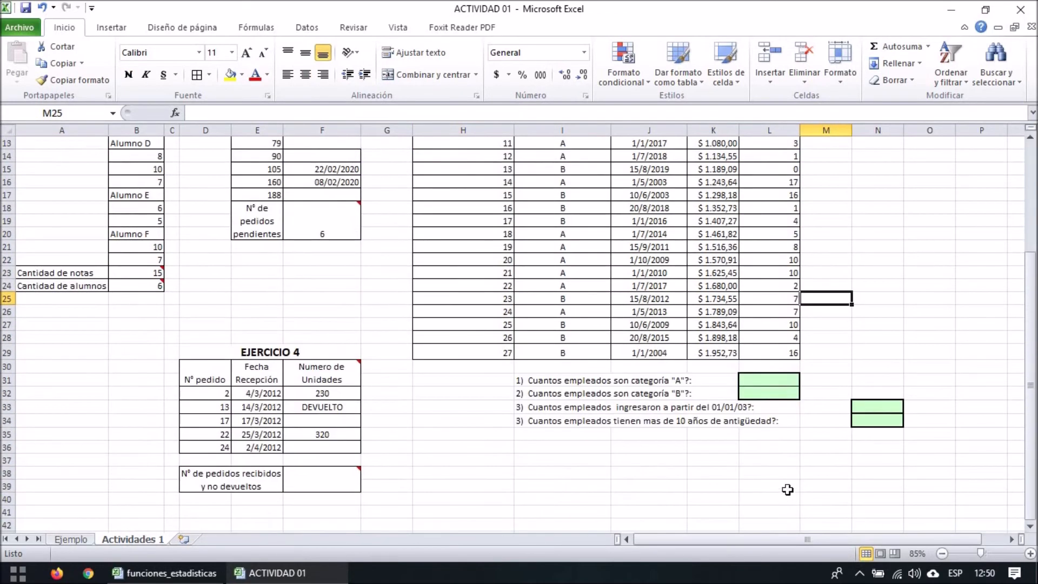
scroll(787, 489, "up", 2)
Step: Enter =CONTAR.SI(categoria;"a") in L31 to count the category "A" employees
left_click(757, 458)
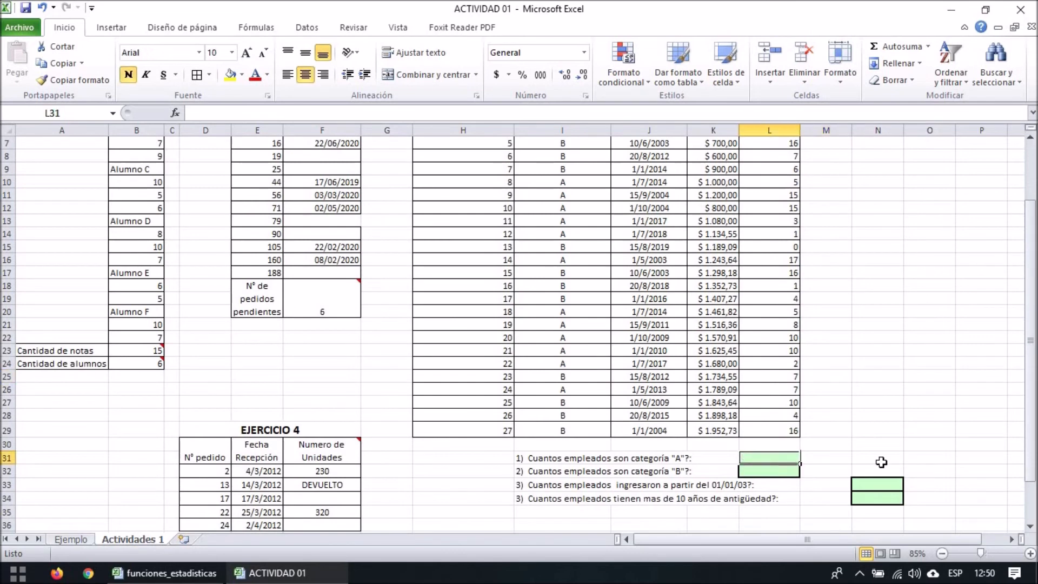
type("=con")
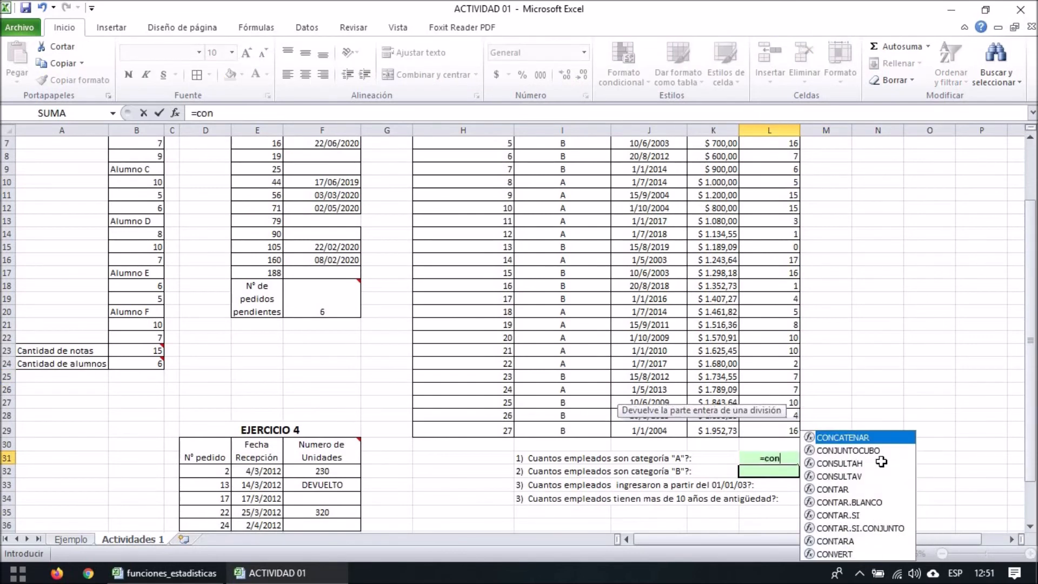
type("tar.si")
key("Tab")
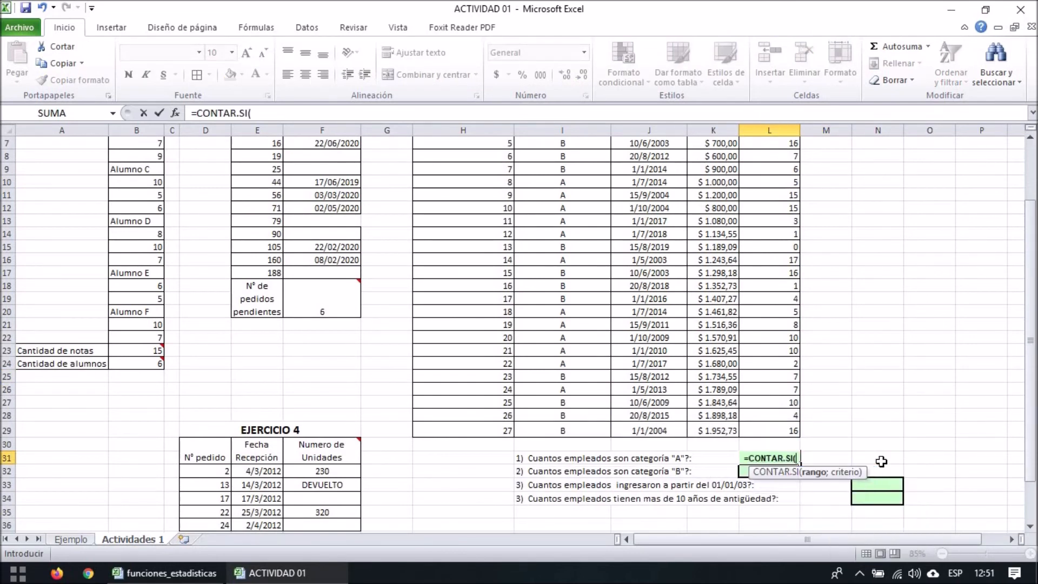
type("cat")
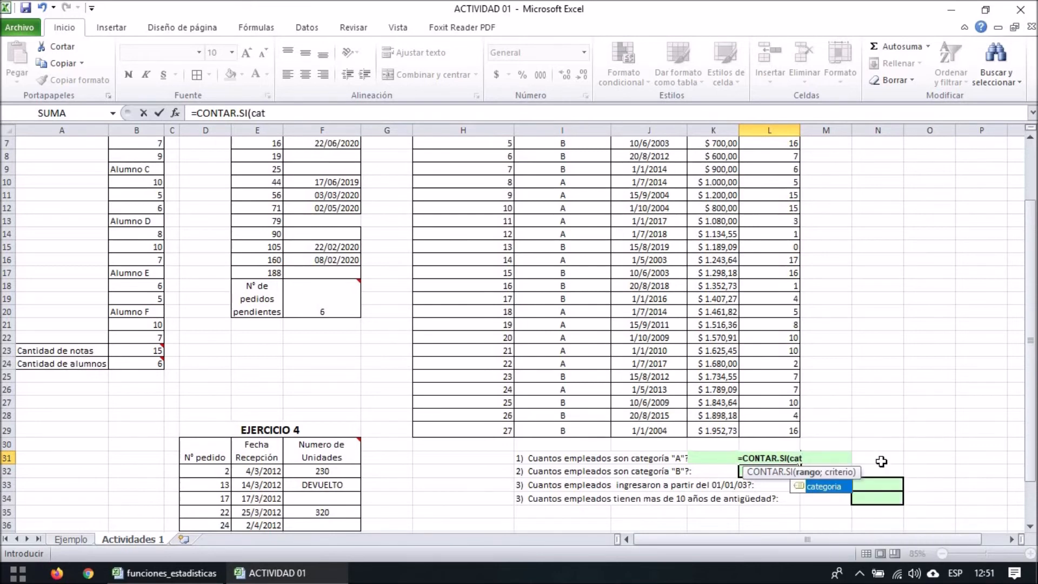
key("Tab")
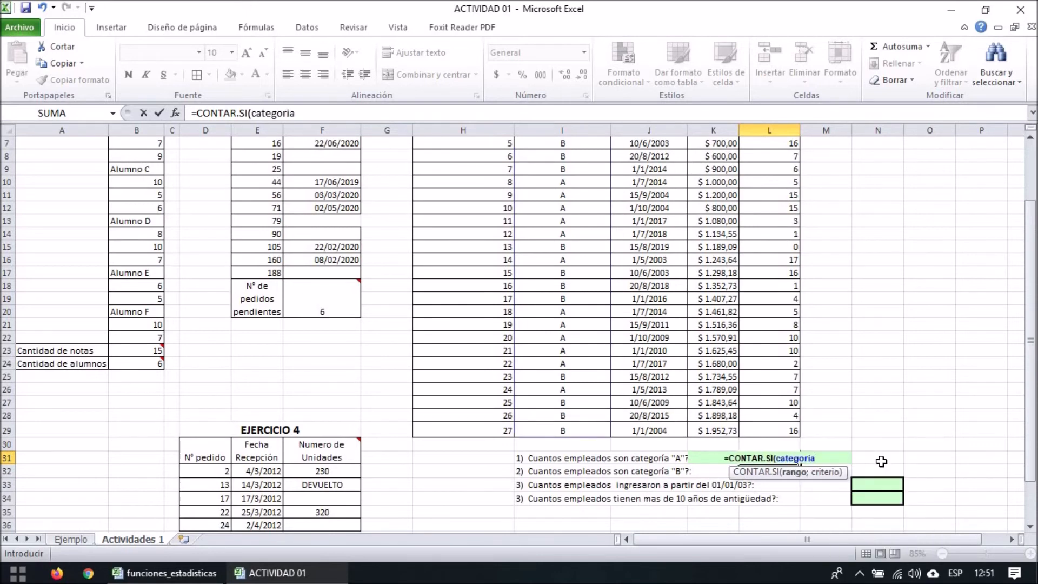
type(";\"a\"")
key("Return")
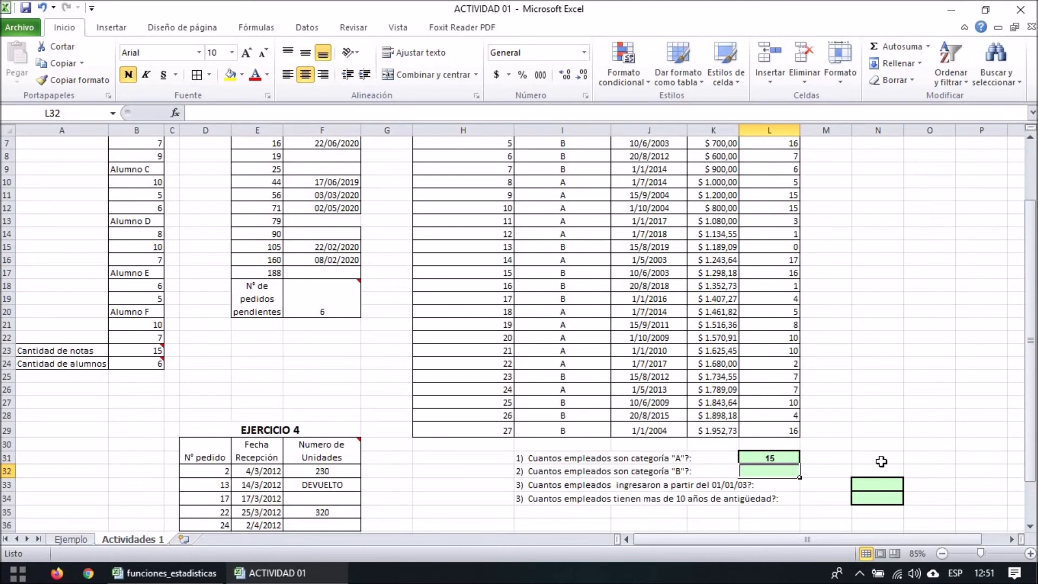
Step: Copy the text of the CONTAR.SI formula in L31
type("=")
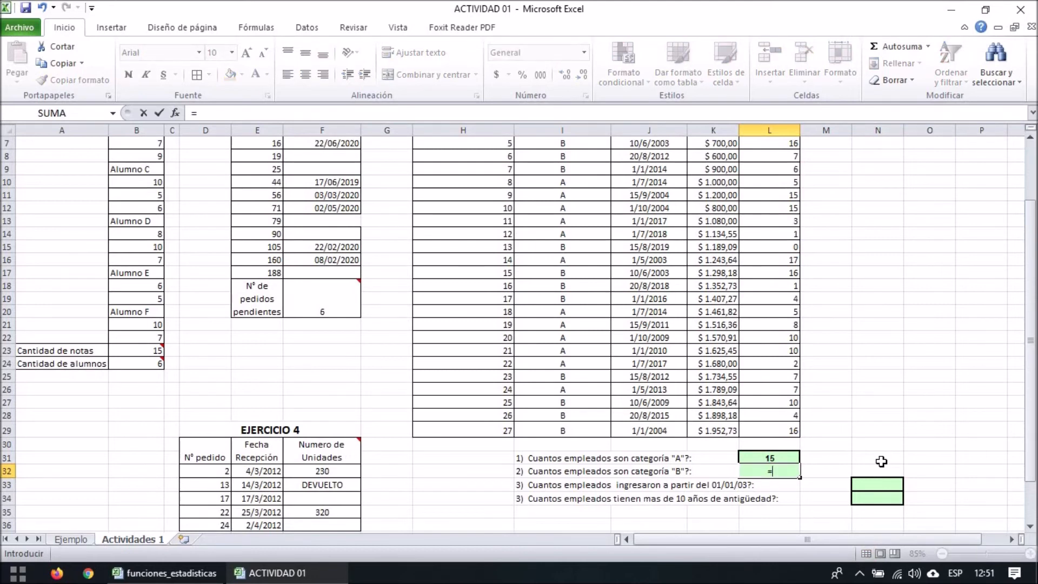
key("Escape")
left_click(778, 454)
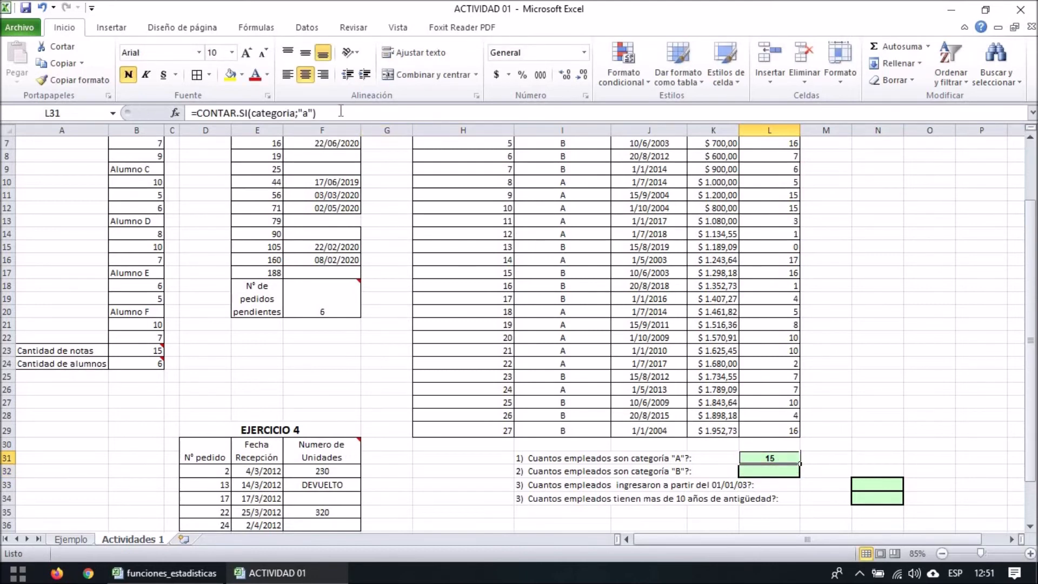
left_click_drag(340, 112, 190, 113)
key("ctrl+c")
key("Escape")
Step: Reuse the copied formula in L32 as =CONTAR.SI(categoria;"b") to count the category "B" employees
left_click(766, 470)
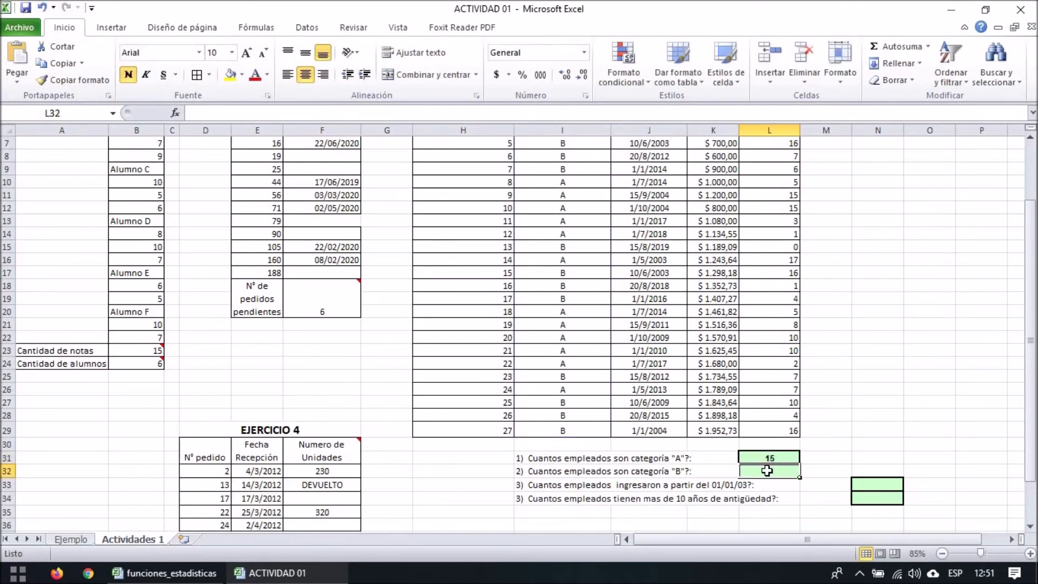
type("=")
key("ctrl+v")
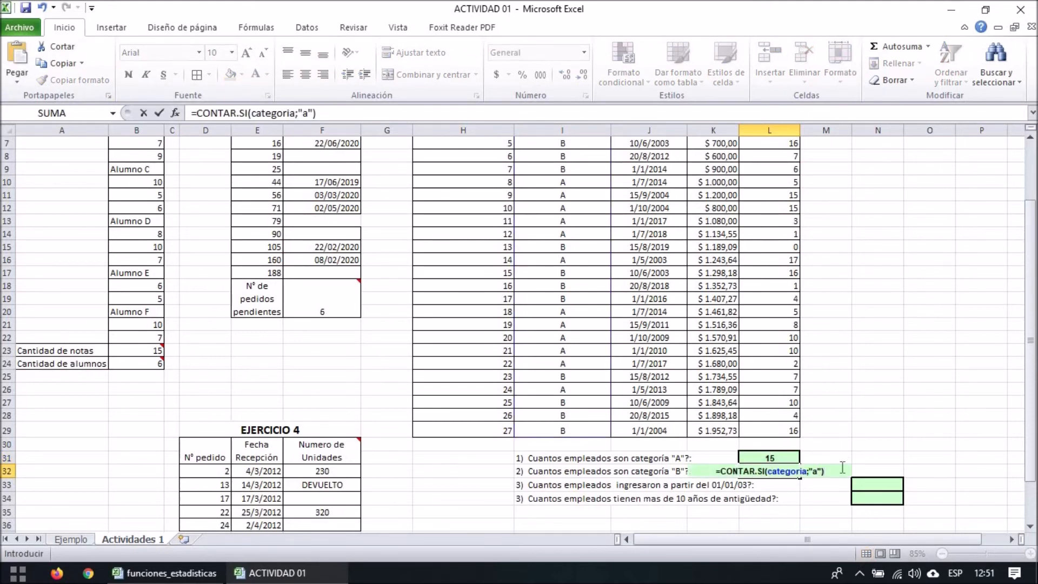
left_click(825, 474)
key("Left")
key("Left")
key("BackSpace")
type("b")
key("Return")
scroll(852, 477, "down", 1)
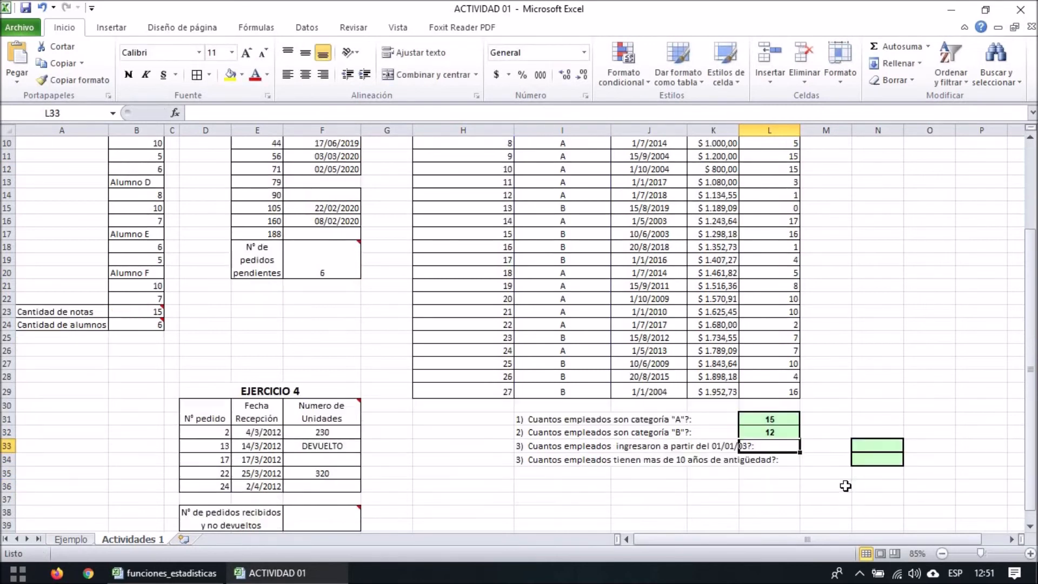
key("Down")
key("Down")
left_click(768, 450)
left_click(708, 494)
scroll(709, 493, "up", 1)
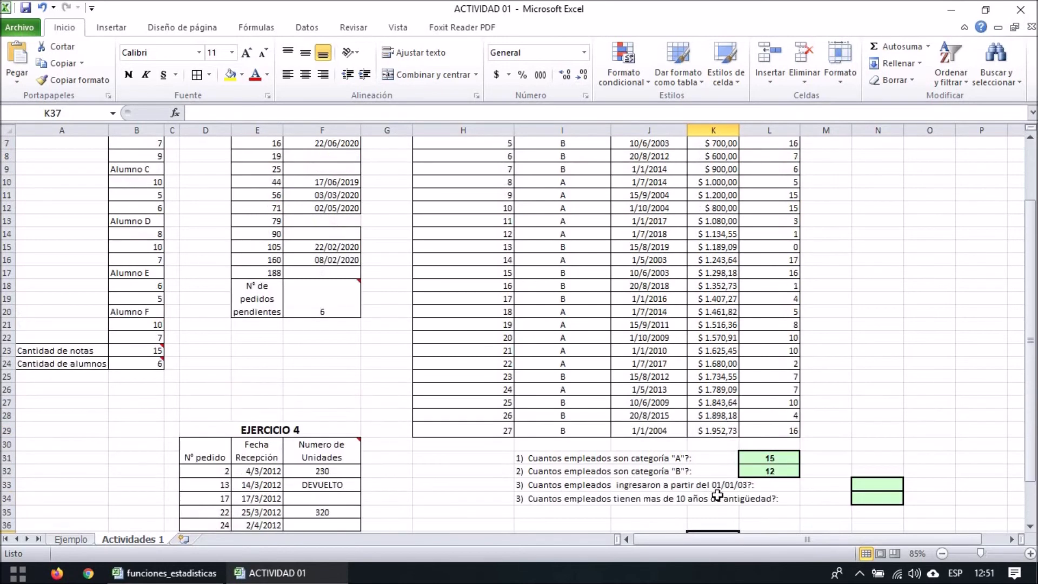
Step: Begin a CONTAR.SI formula in N33 with the named range feching as its range
left_click(878, 489)
scroll(939, 466, "up", 2)
scroll(939, 467, "down", 2)
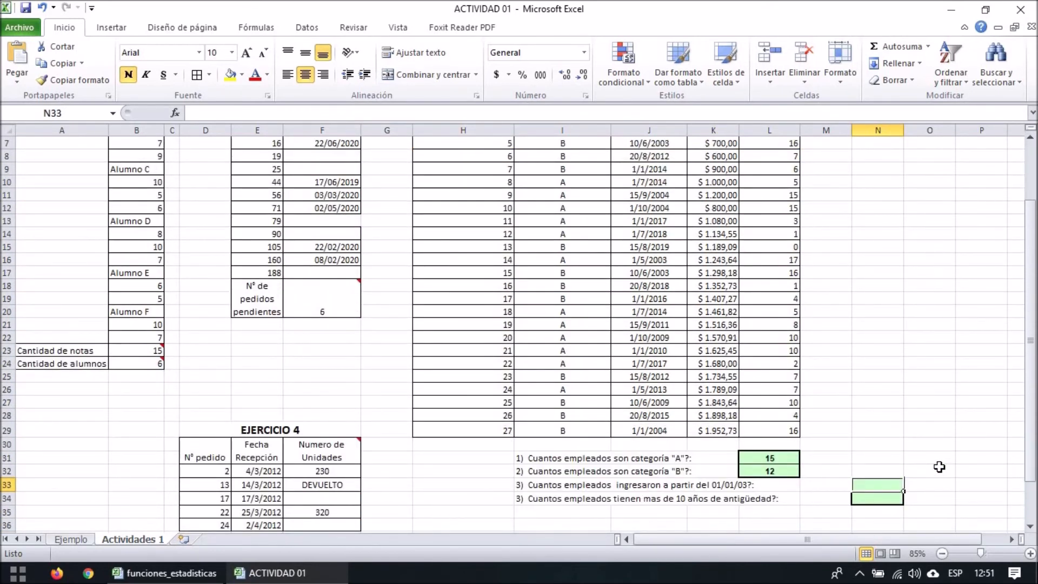
type("=")
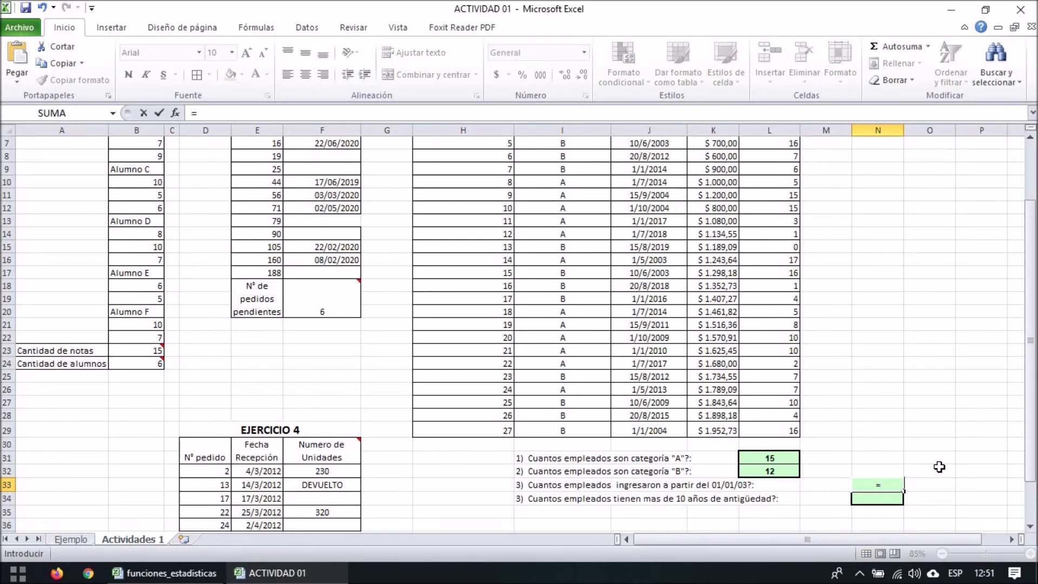
type("contar.si")
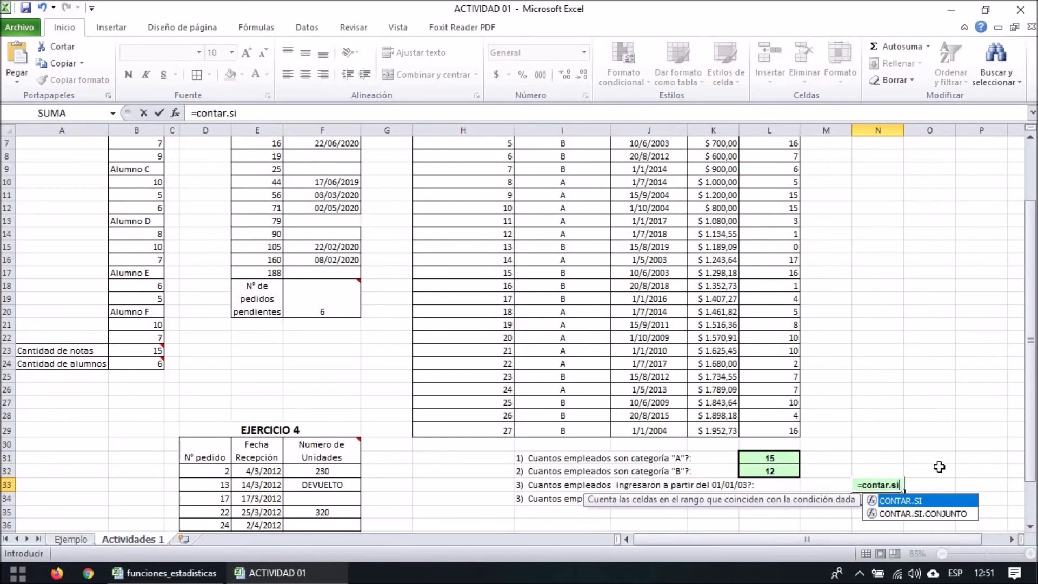
type("(")
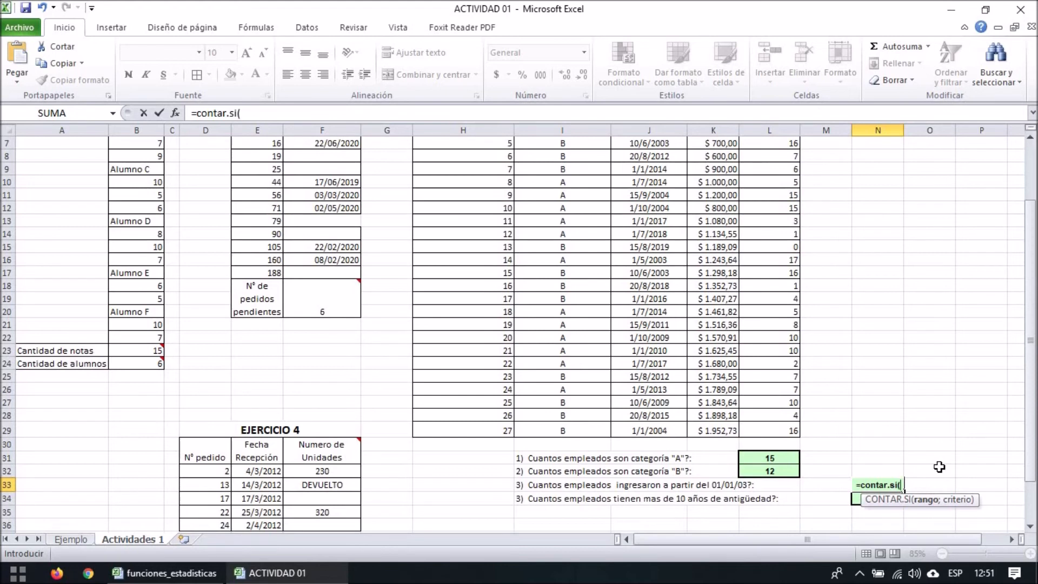
type("fech")
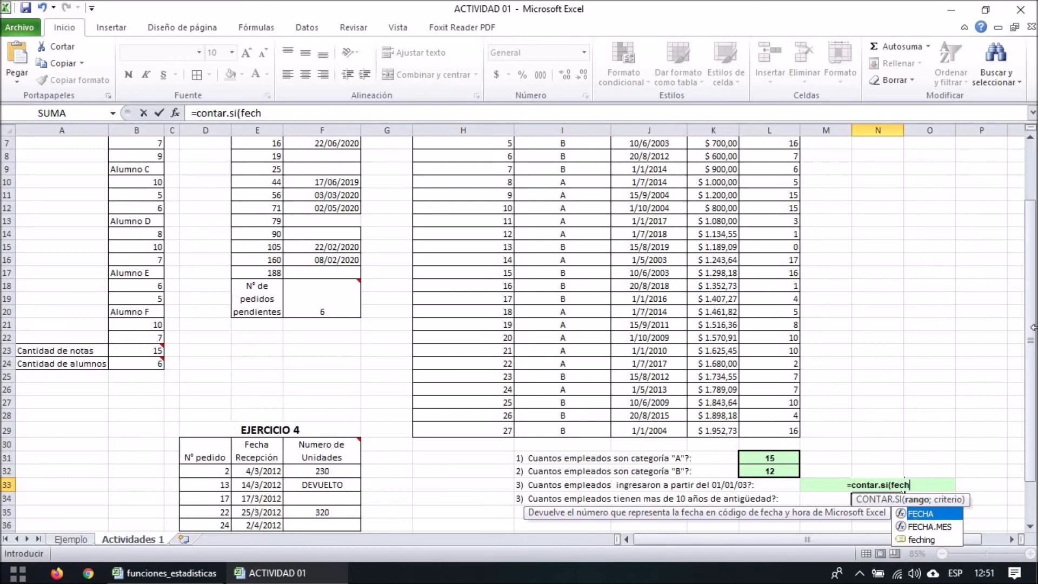
key("Down")
key("Down")
key("Up")
key("Up")
key("Down")
key("Down")
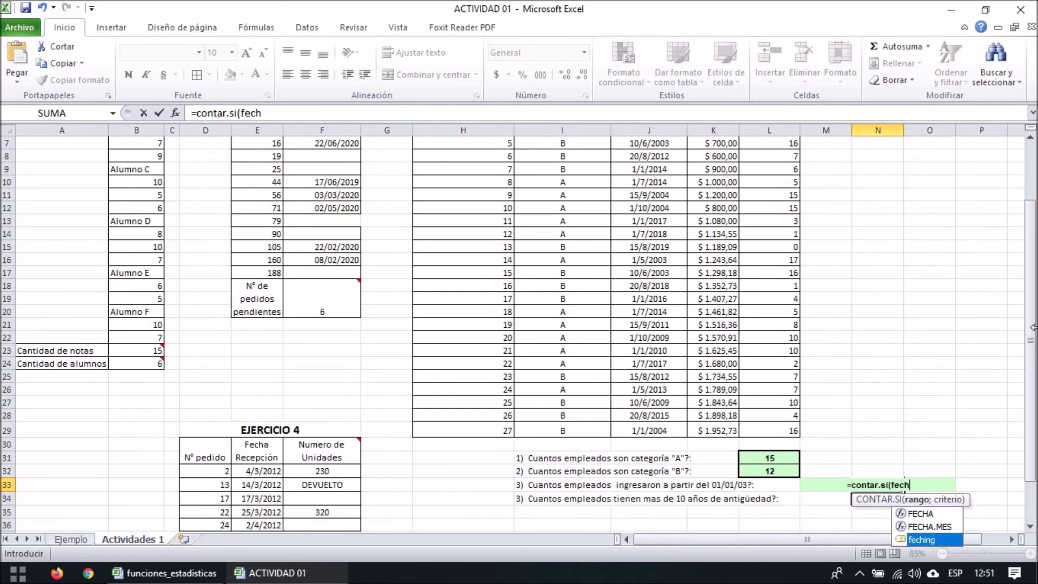
key("Tab")
type(";")
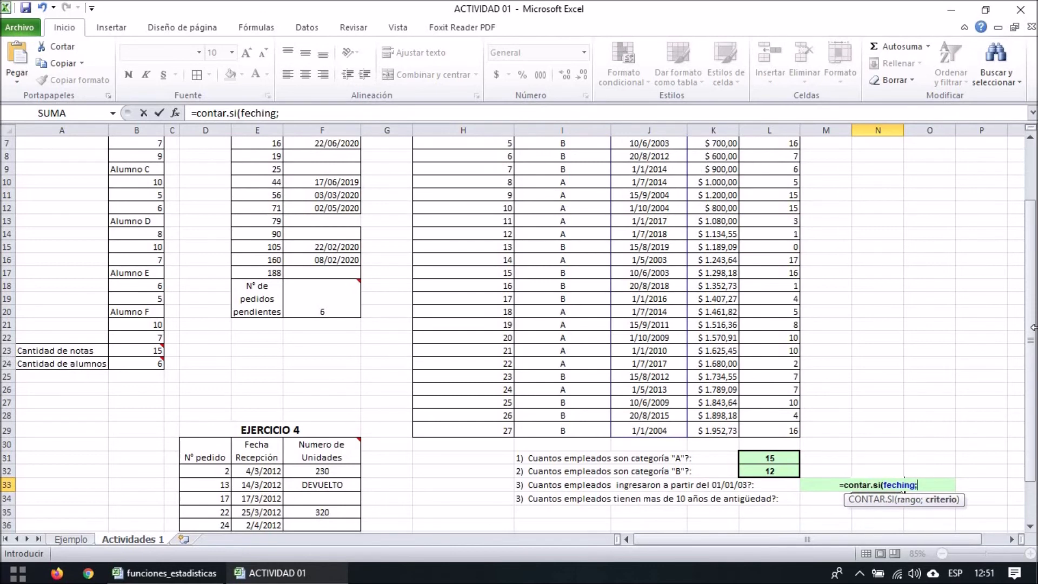
Step: Complete the N33 formula with the criterion ">=01/01/2003" to count employees hired from that date
type("\"")
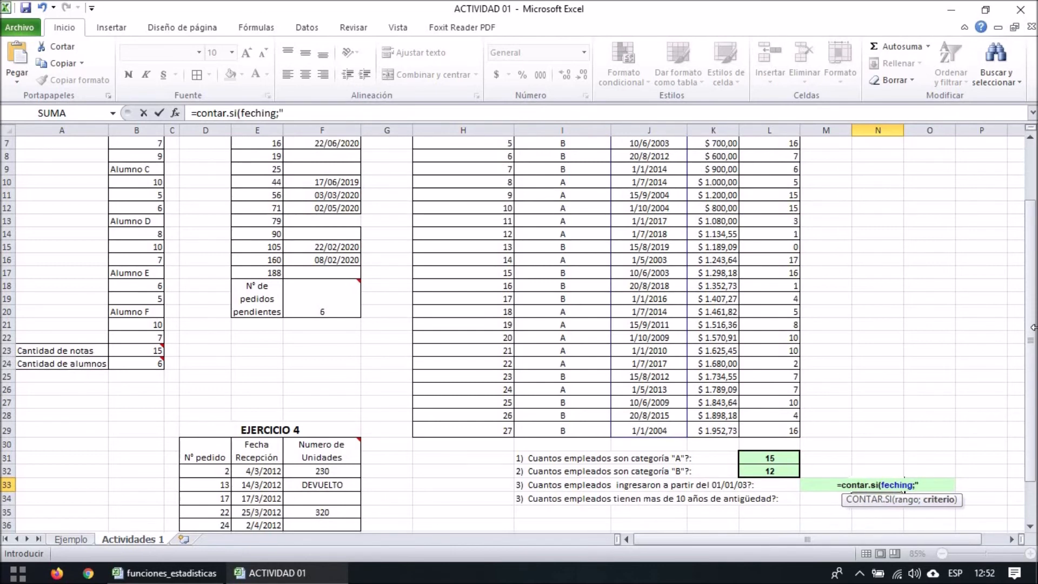
type(">")
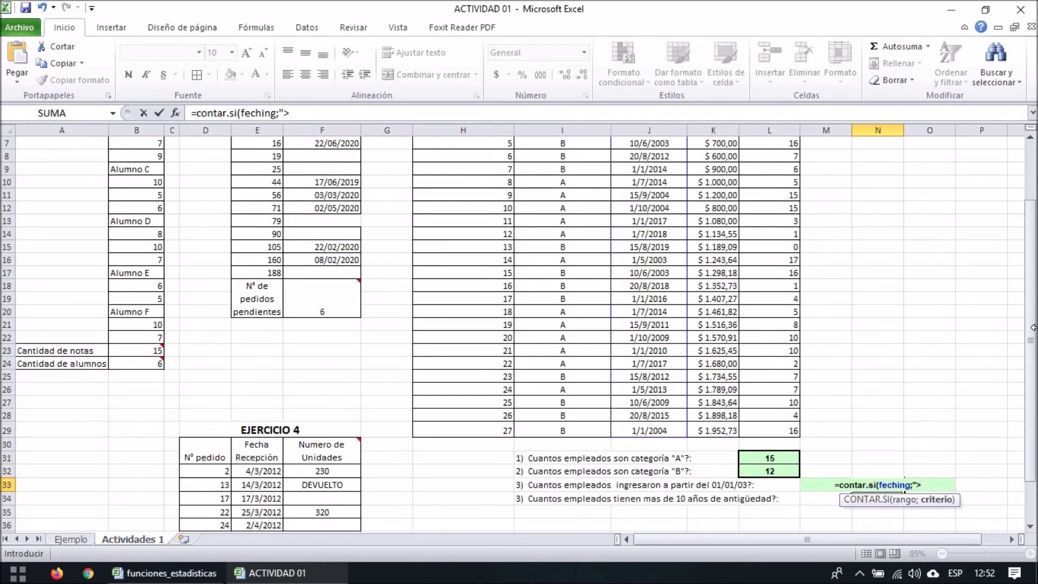
type("=")
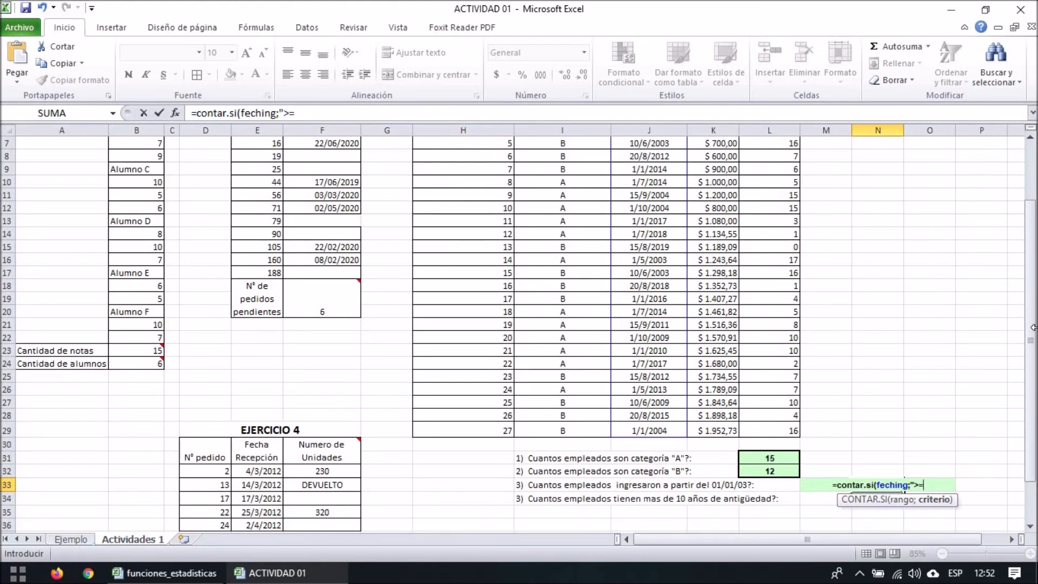
type("01/01/01")
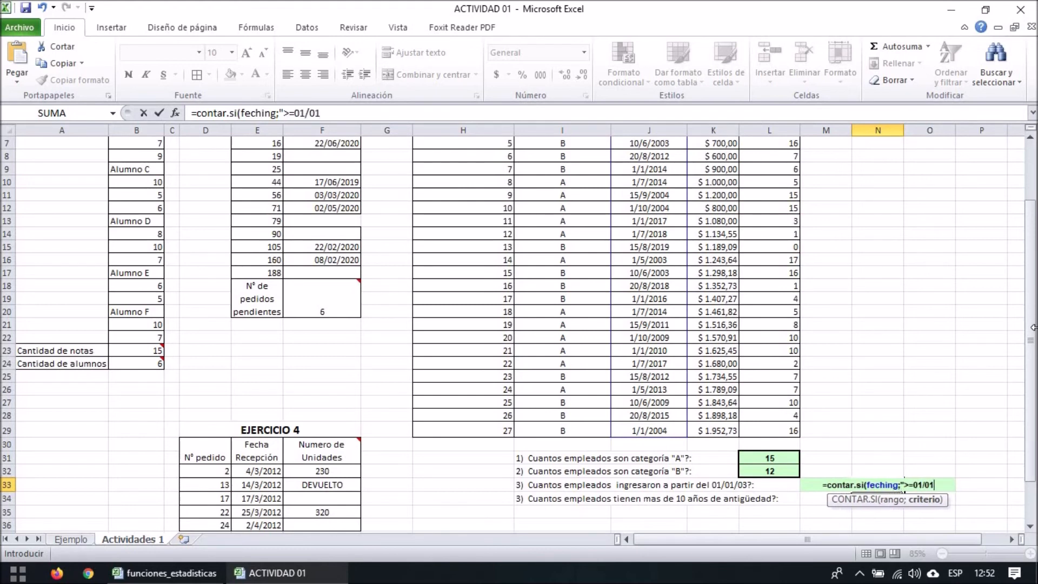
type("2003\"")
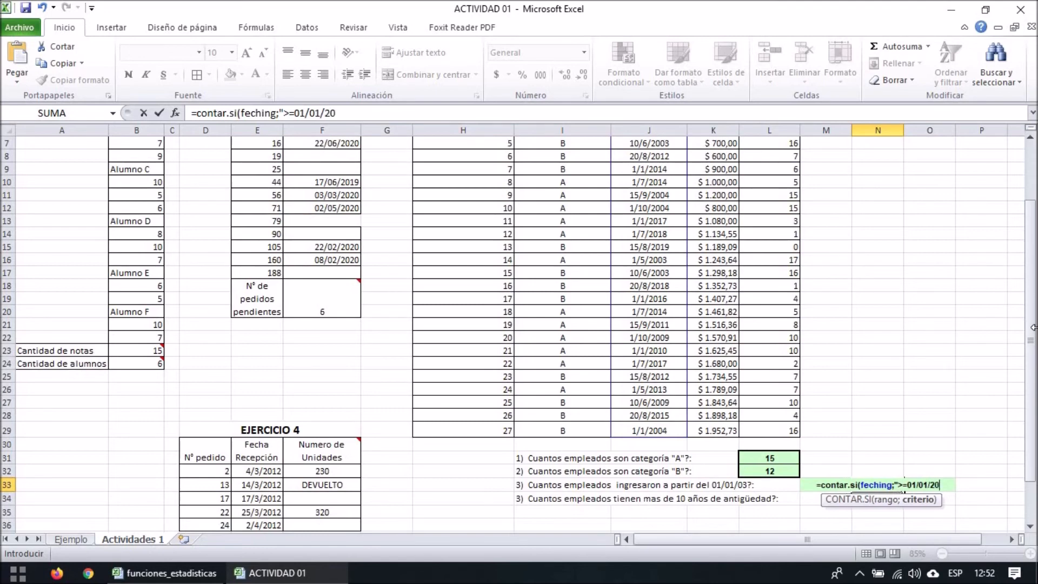
key("Return")
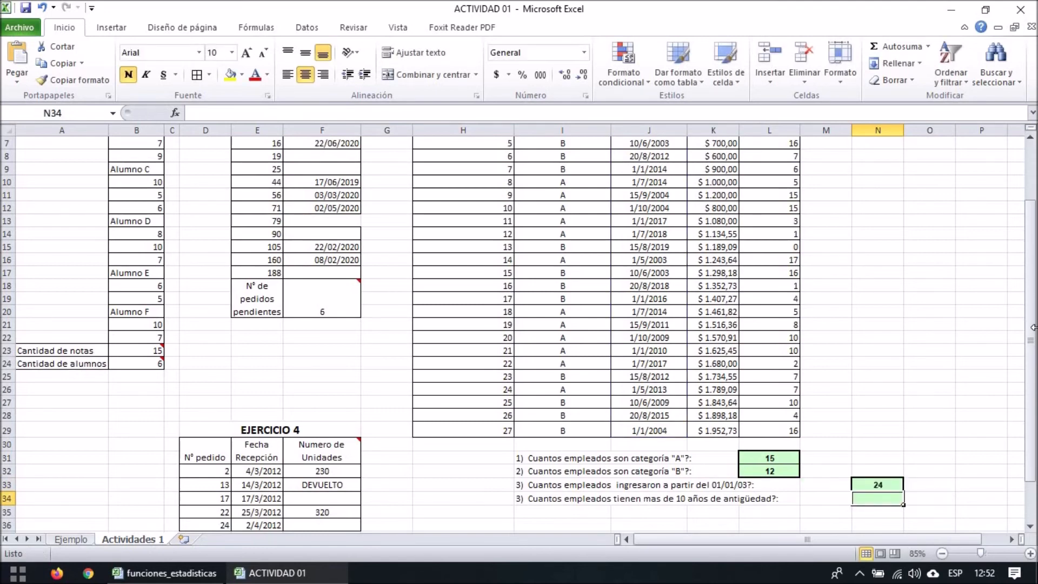
Step: Enter =CONTAR.SI(antigüedad;">") in N34 as the count of employees by years of service
scroll(973, 219, "down", 1)
scroll(864, 468, "up", 1)
scroll(865, 468, "down", 1)
scroll(914, 462, "up", 1)
scroll(914, 463, "down", 1)
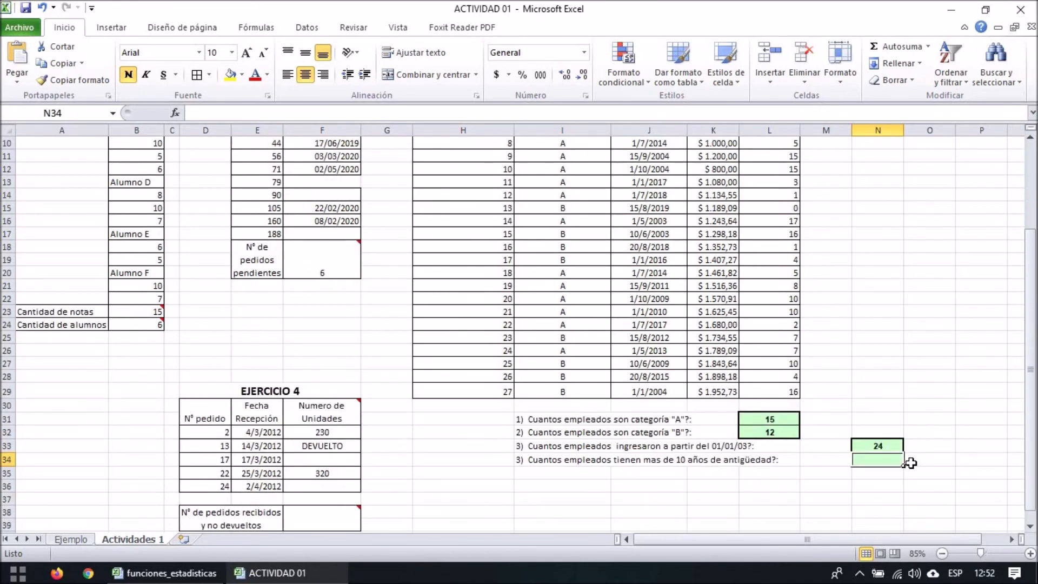
type("=")
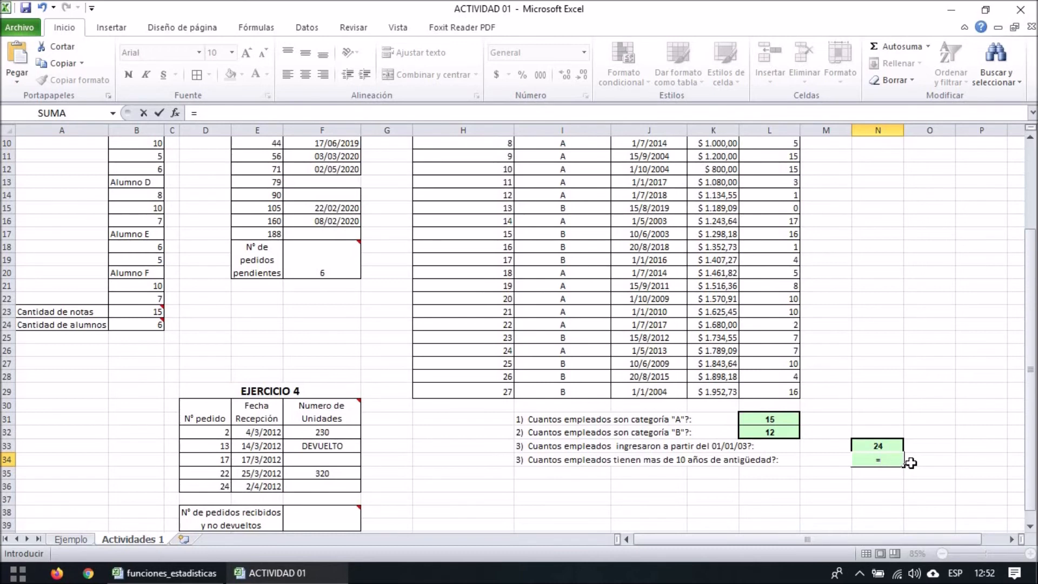
type("contar.si")
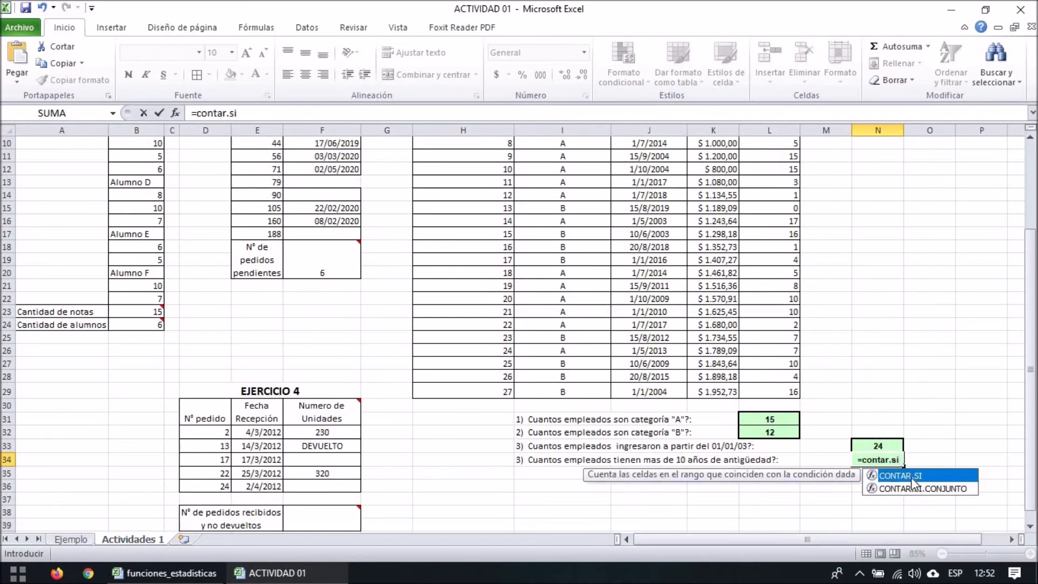
double_click(913, 477)
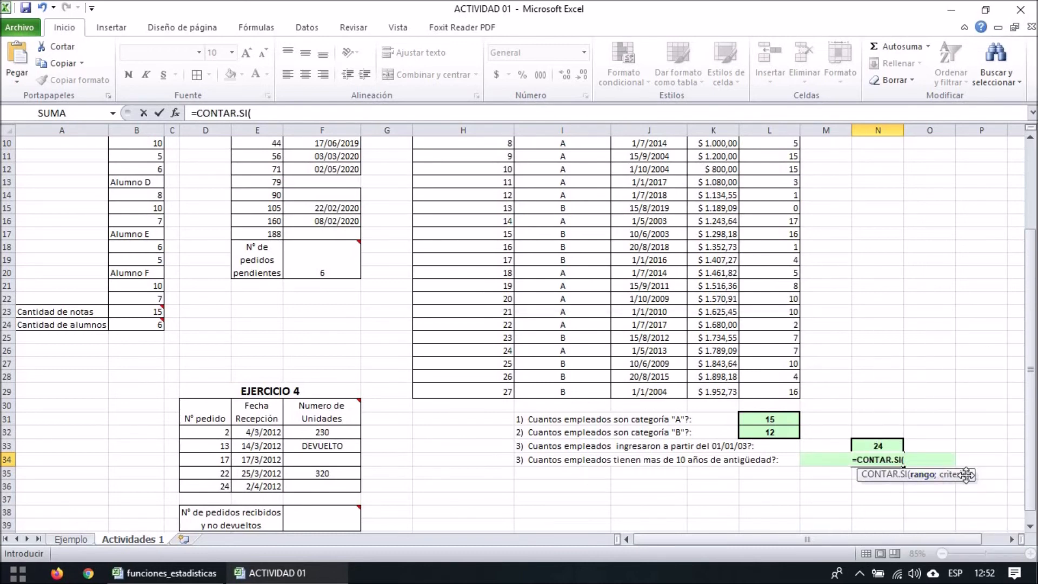
type("anti")
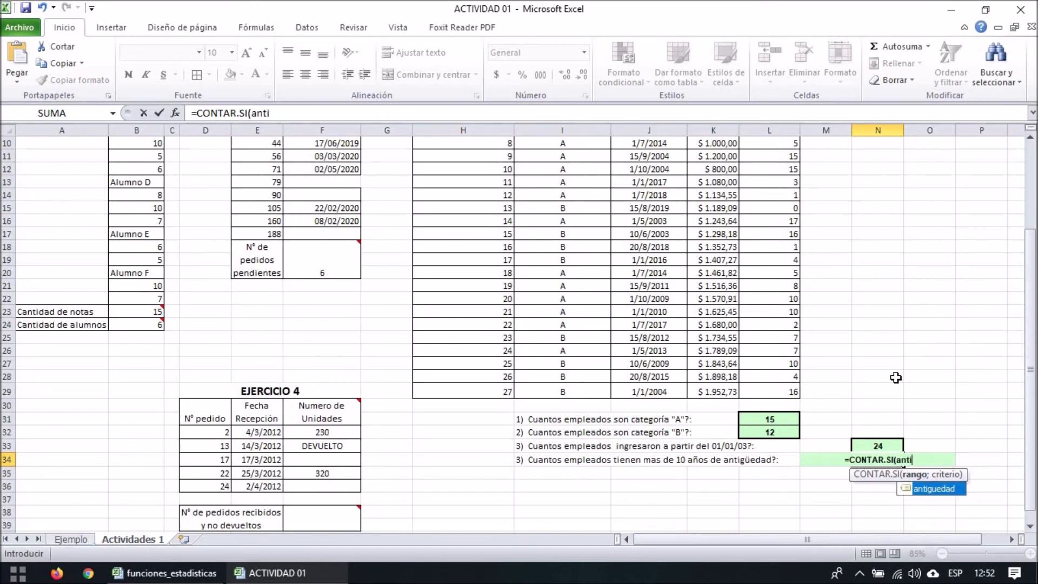
double_click(936, 490)
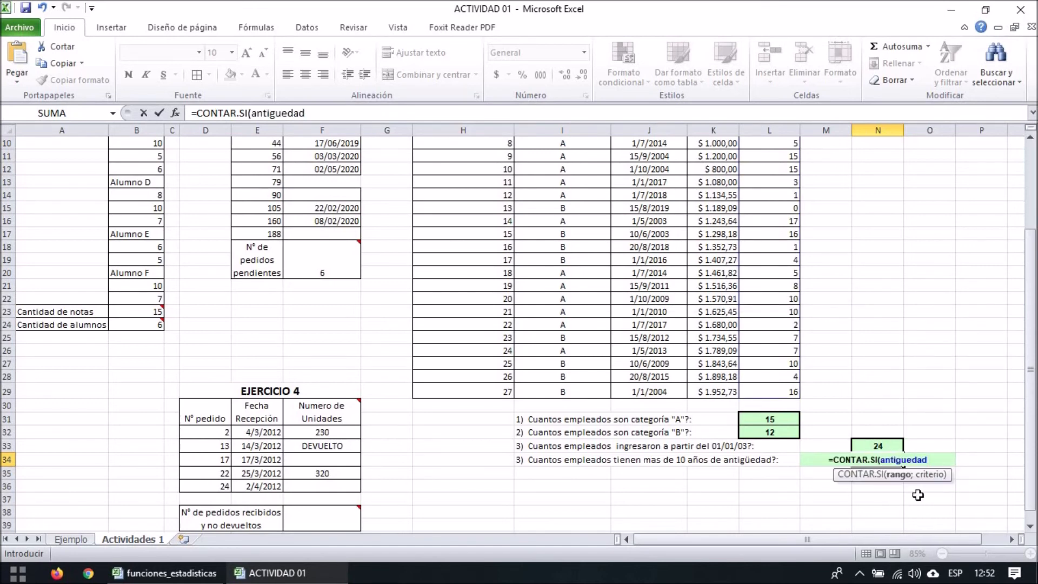
type(";")
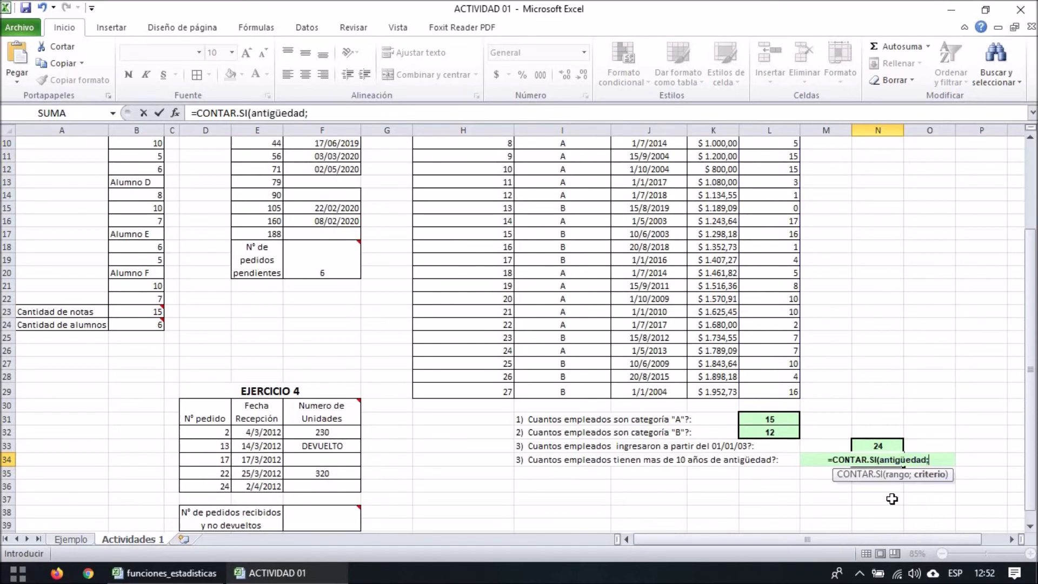
type("\">\"")
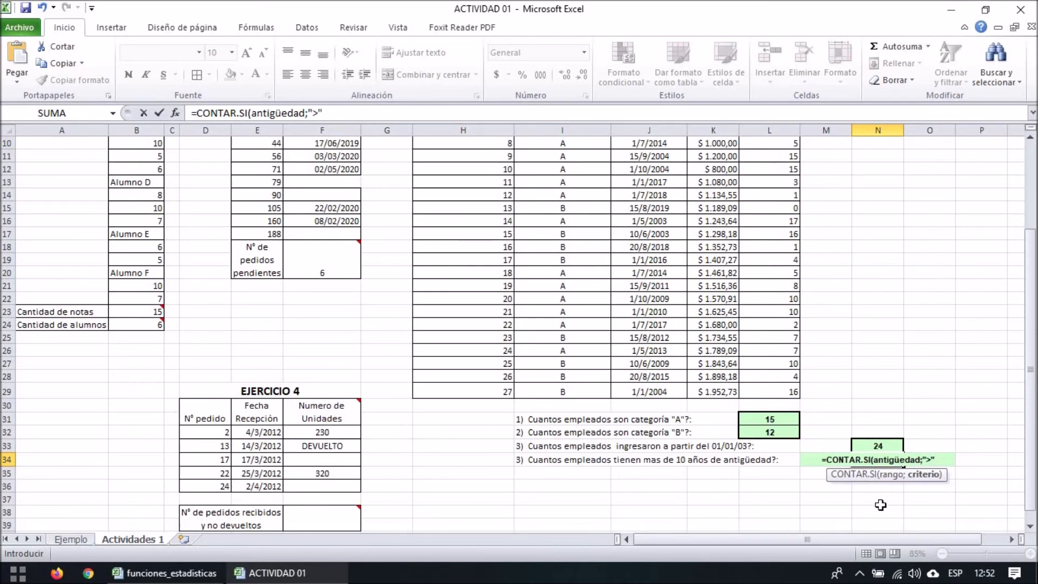
key("Return")
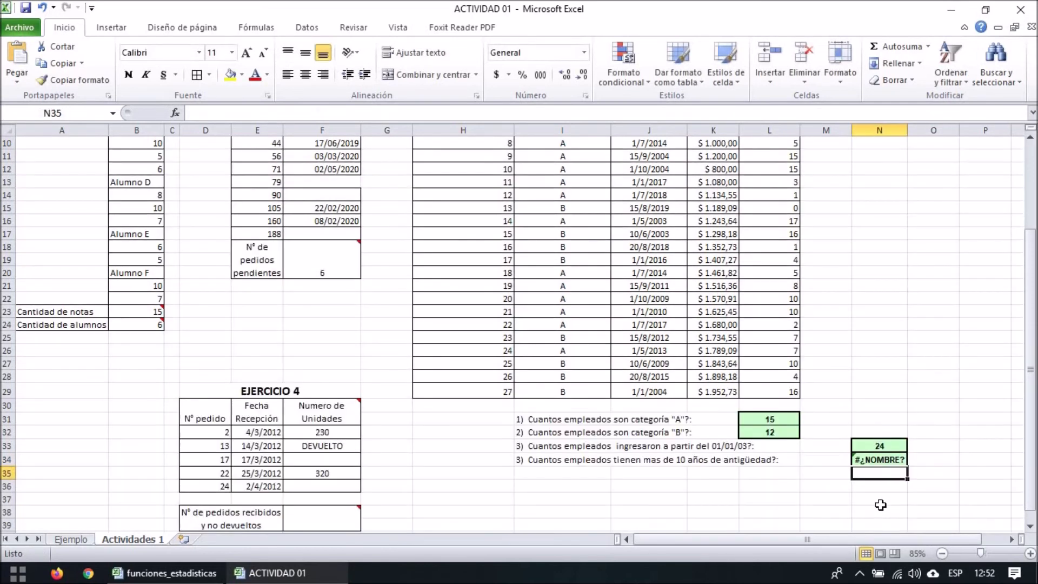
Step: Inspect the range name used in the N34 formula
key("Up")
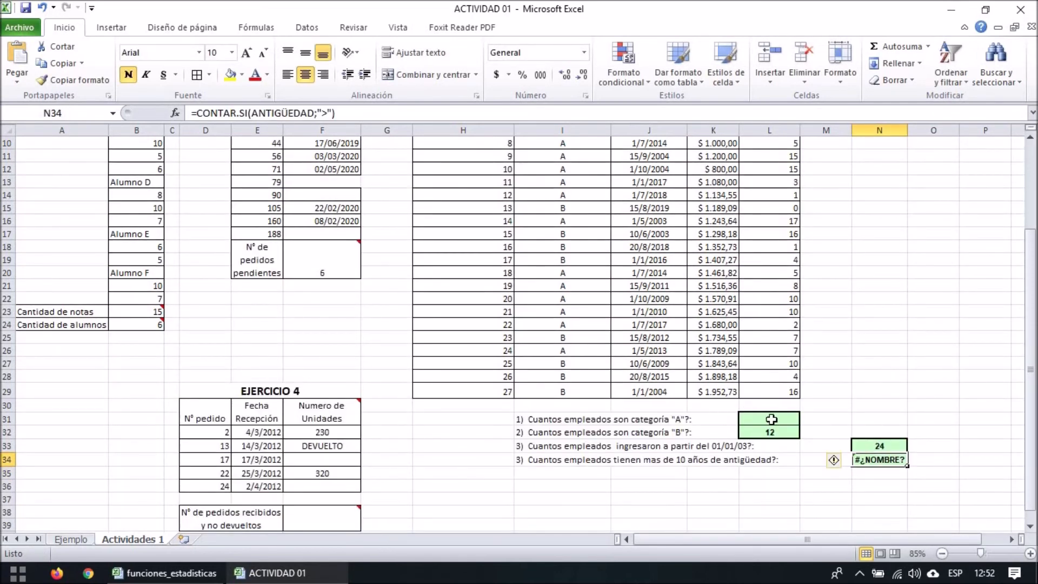
left_click(904, 496)
left_click(885, 460)
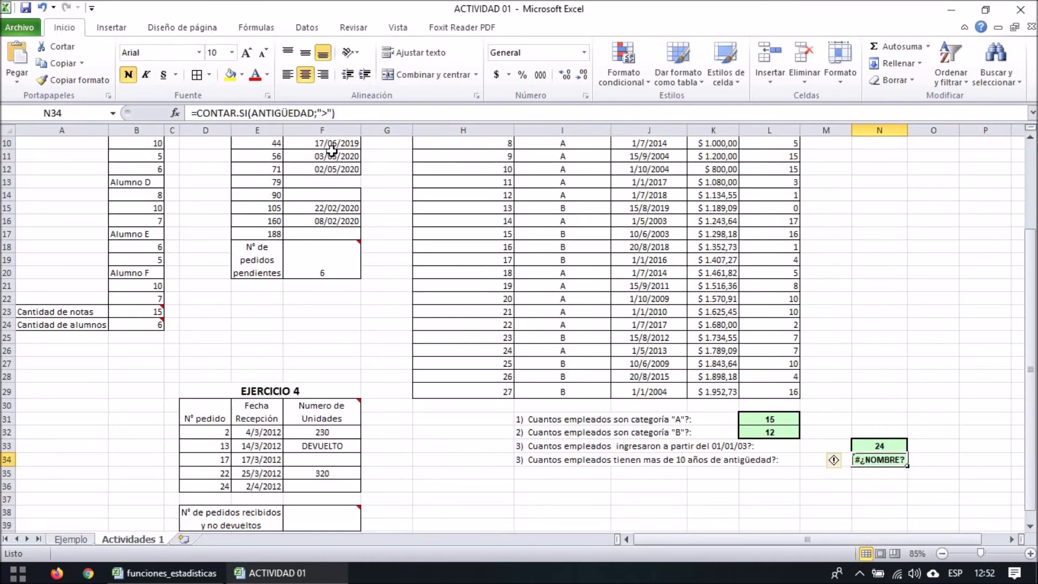
left_click(288, 113)
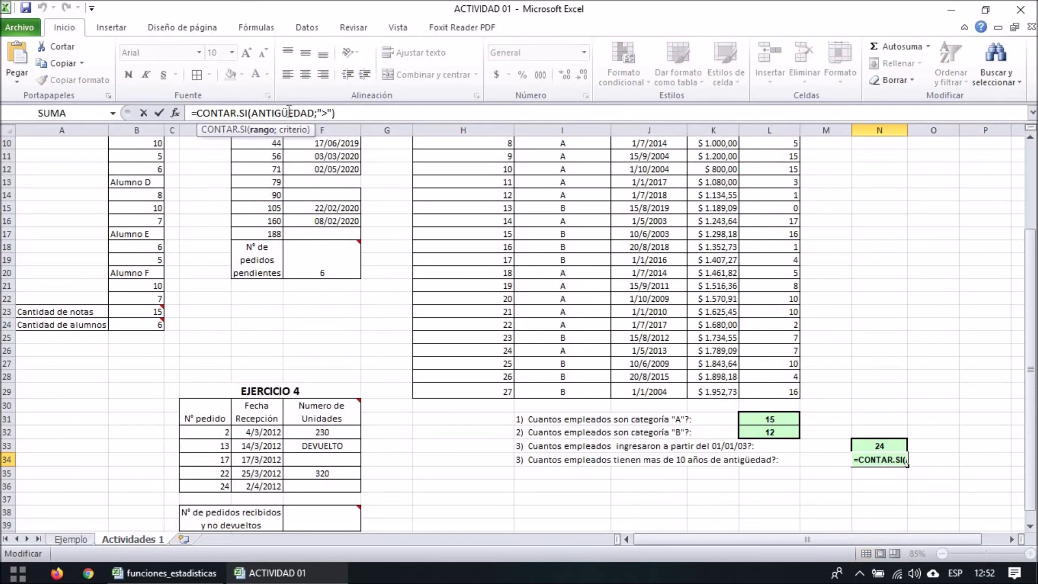
key("Return")
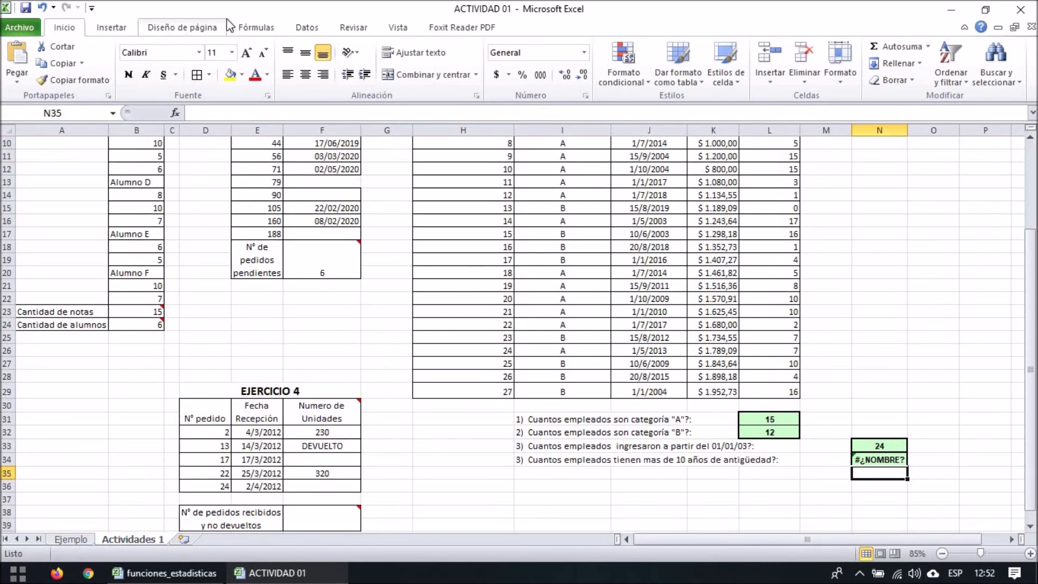
Step: Check the spelling of the defined name for L3:L29 in the workbook's list of names
left_click(256, 28)
left_click(484, 57)
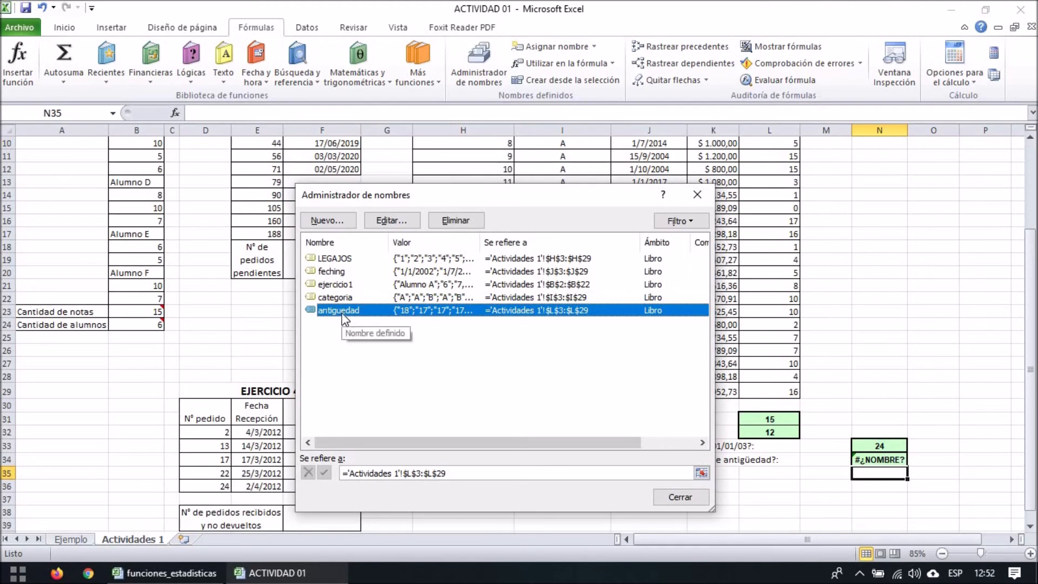
left_click(680, 496)
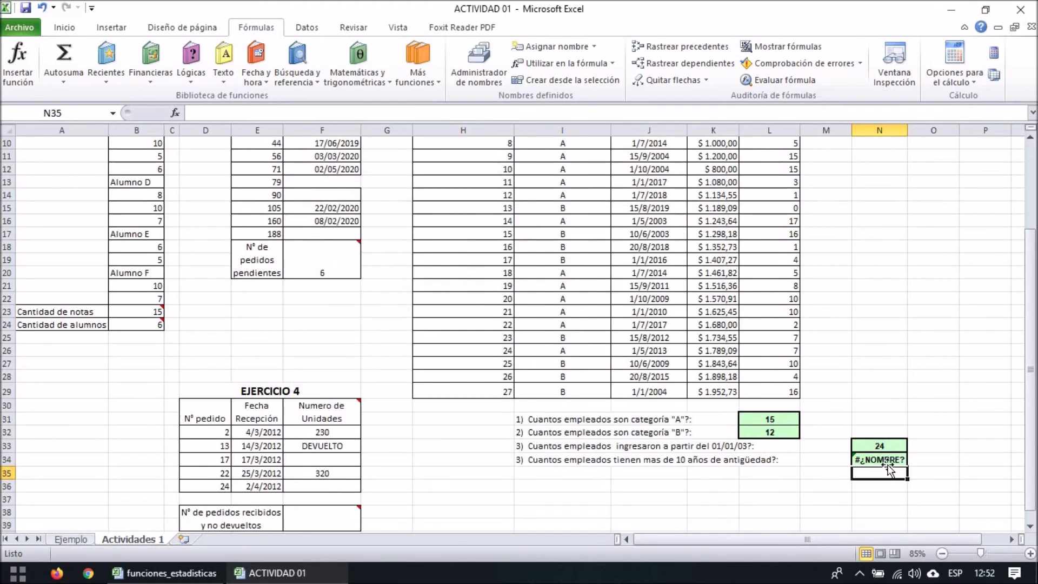
Step: Correct the range name in the N34 formula to antiguedad, written without the dieresis
left_click(887, 461)
left_click(288, 113)
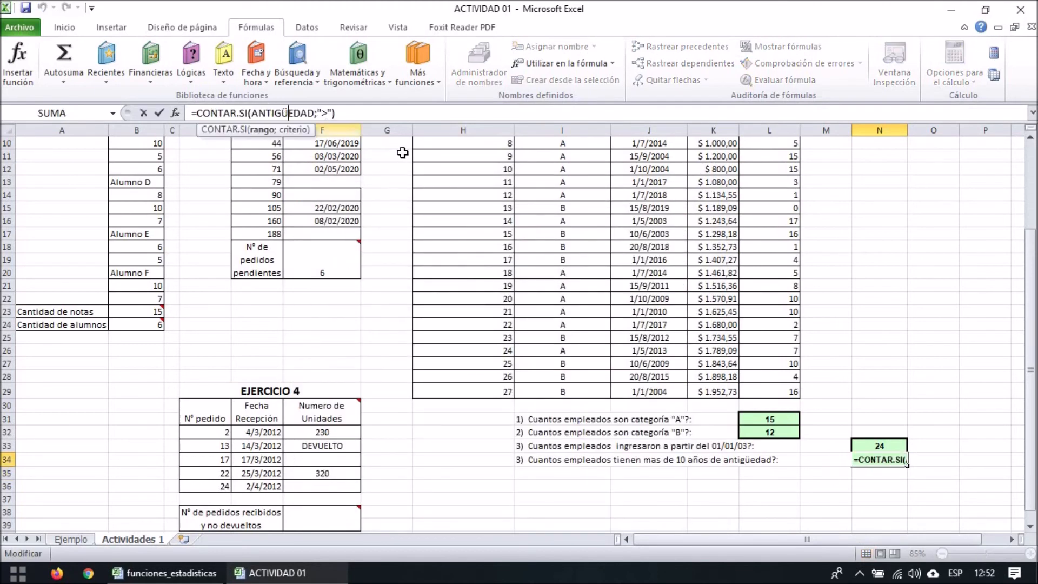
key("BackSpace")
type("u")
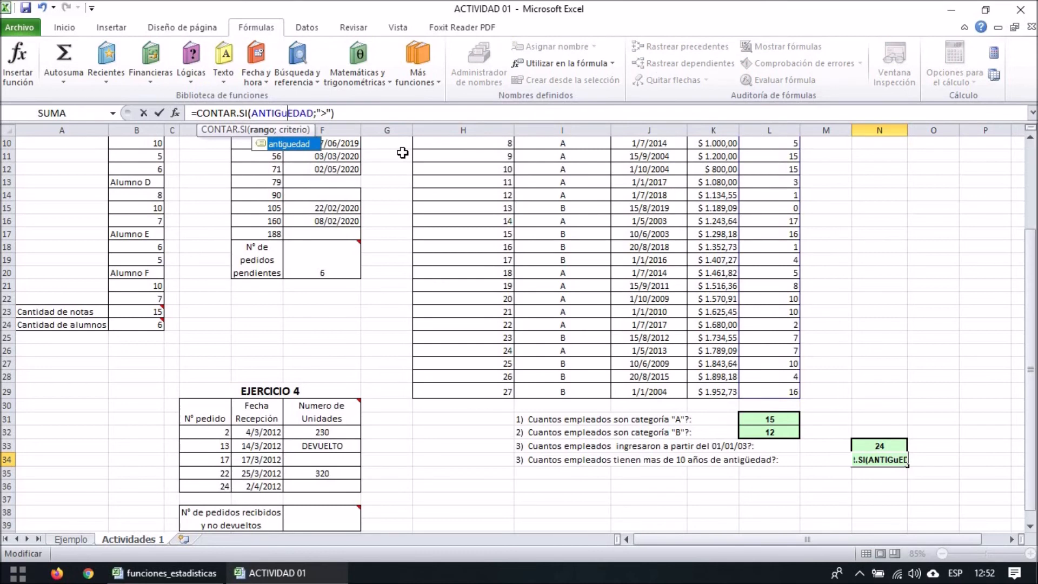
key("Return")
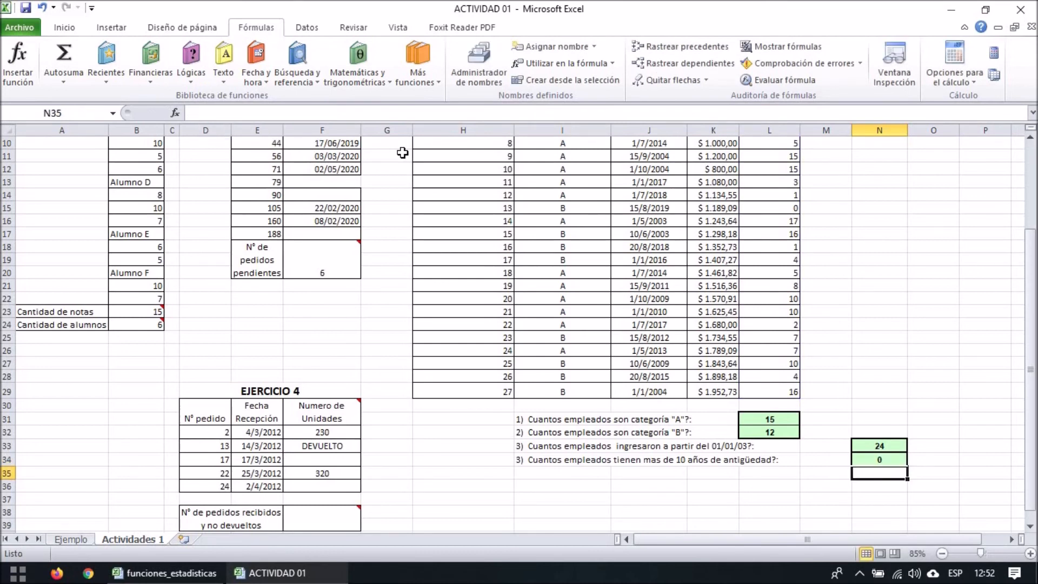
Step: Complete the criterion in the N34 formula as ">10" to count employees with more than 10 years of service
left_click(889, 460)
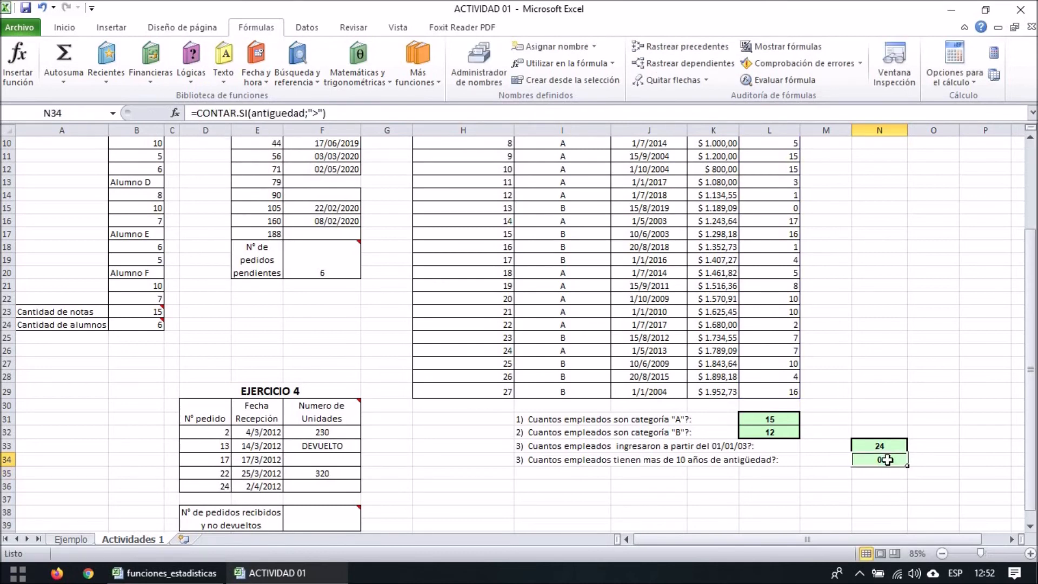
left_click(323, 115)
type("10")
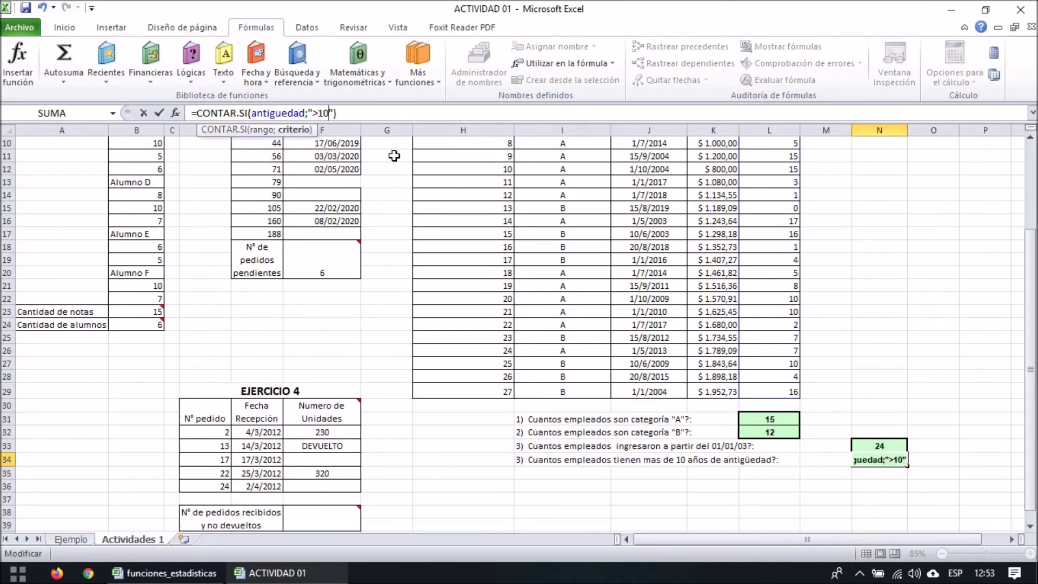
left_click(897, 460)
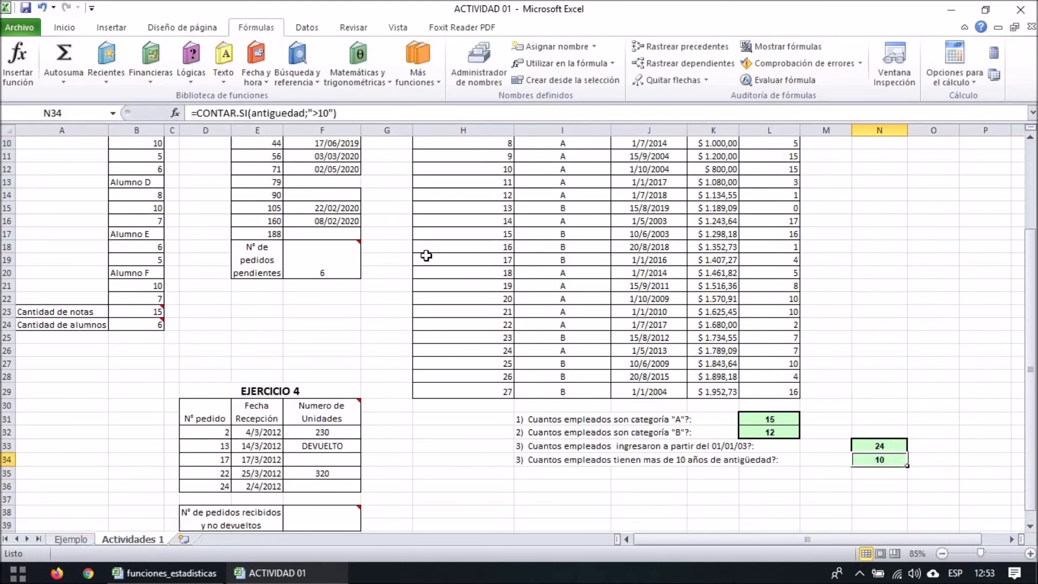
Step: Open the defined name antiguedad for editing from the workbook's list of names
left_click(281, 112)
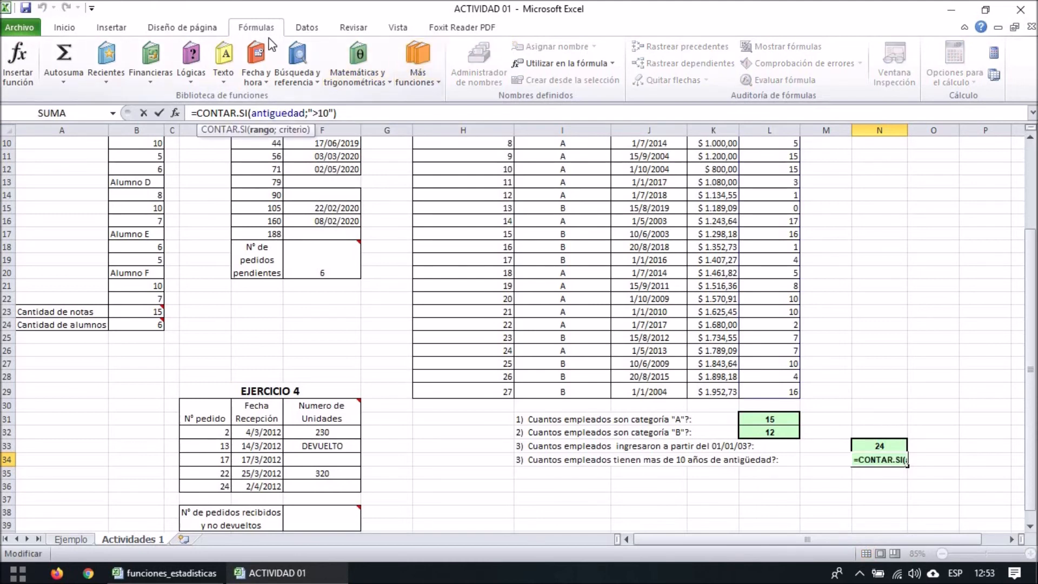
left_click(64, 27)
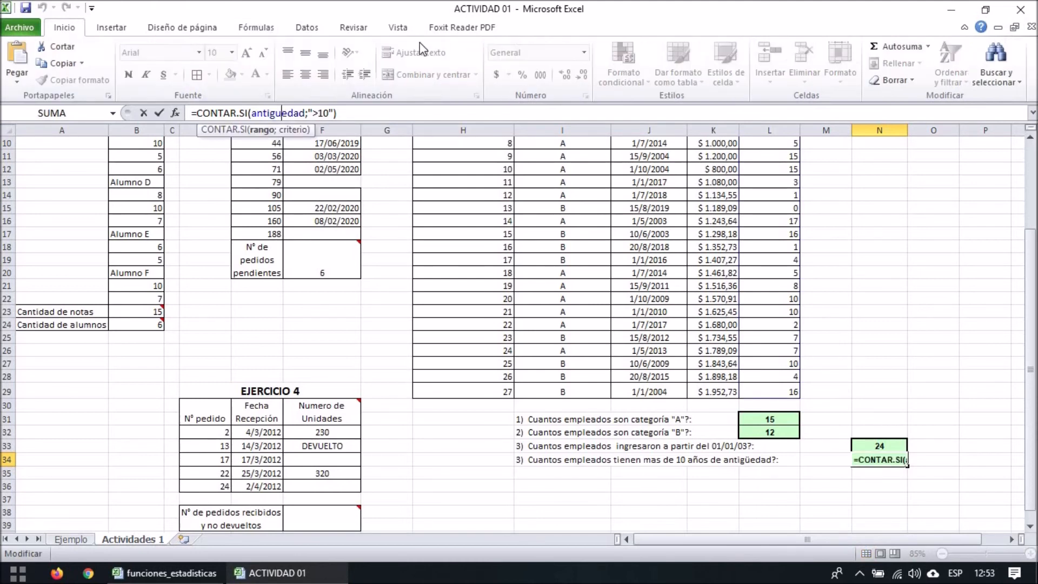
left_click(259, 30)
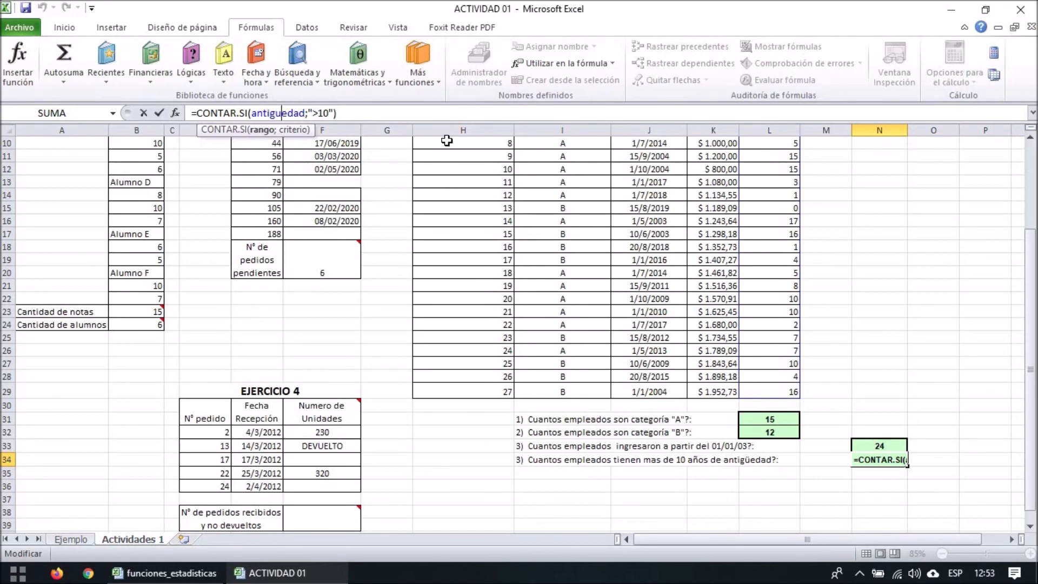
key("Return")
left_click(488, 69)
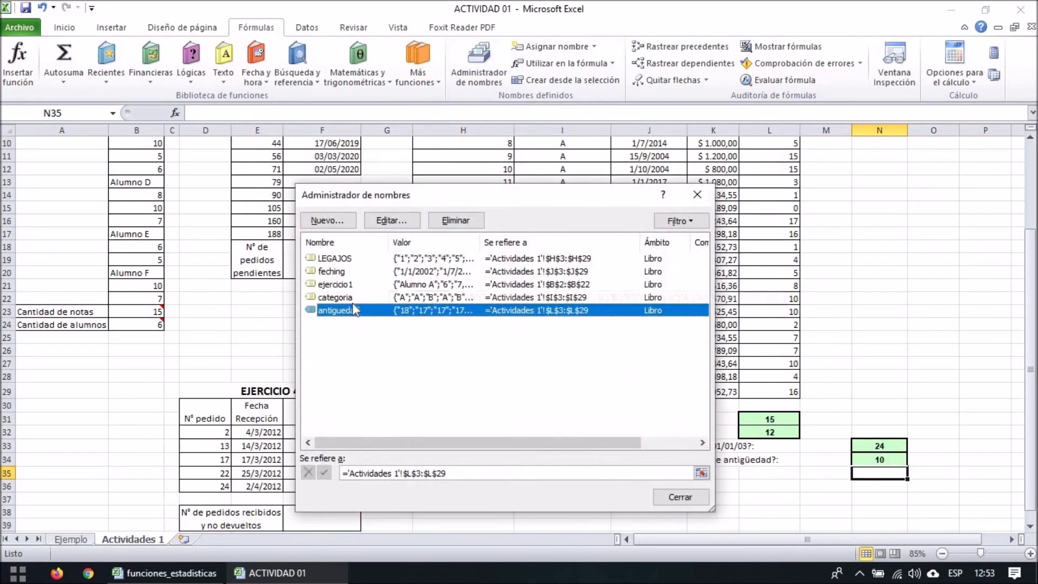
left_click(391, 220)
left_click(497, 296)
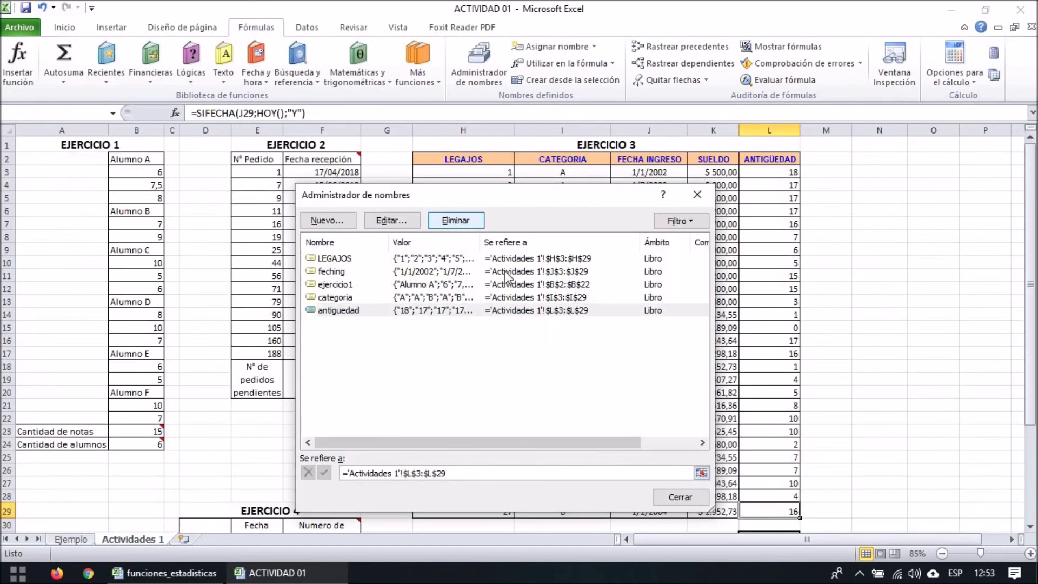
Step: Delete the defined name antiguedad from the workbook and close the list of names
left_click(456, 220)
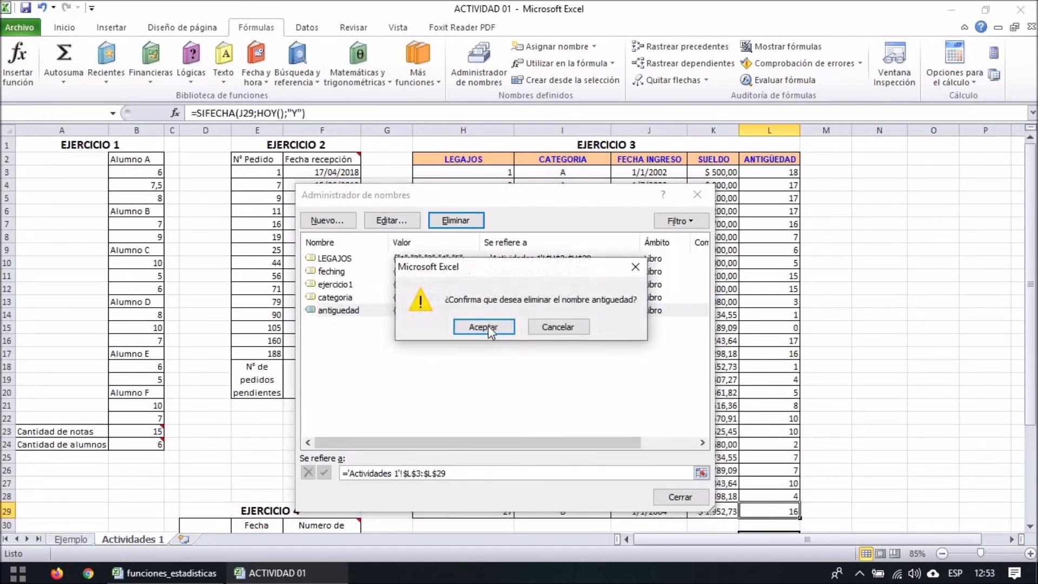
left_click(484, 326)
left_click(680, 497)
Step: Define the name ANTIGÜEDAD with workbook scope for the years-of-service range L3:L29
left_click_drag(764, 172, 764, 512)
right_click(765, 512)
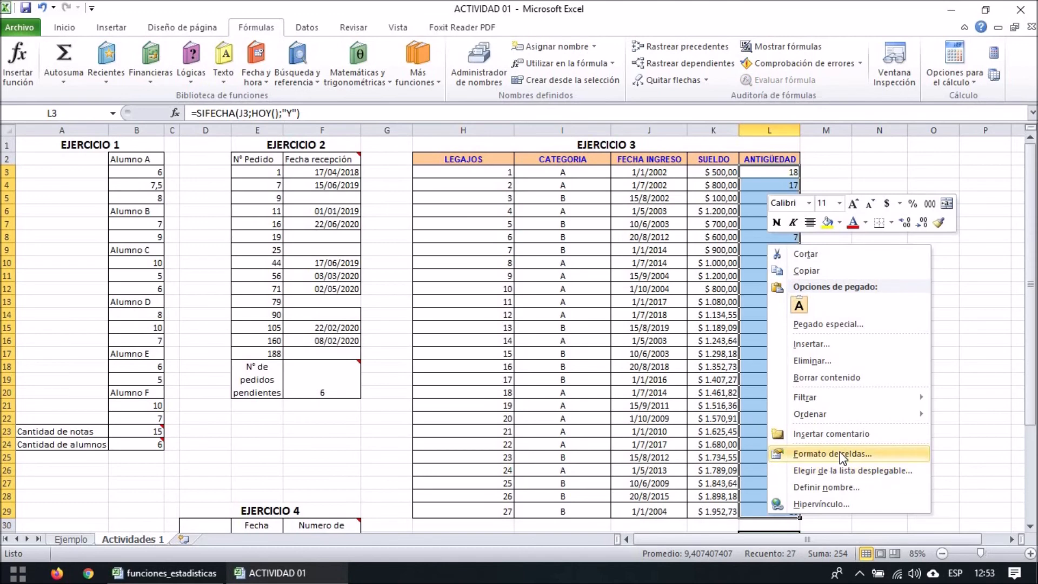
left_click(841, 487)
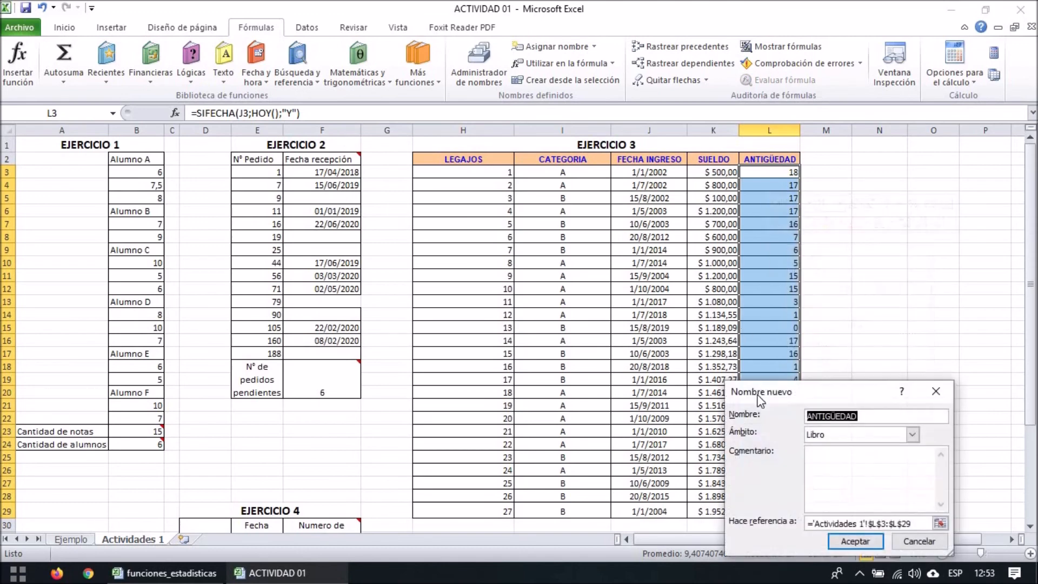
left_click(854, 545)
Step: Enter =CONTAR.SI(ANTIGÜEDAD;">10") in N34 to count employees with more than 10 years of service
scroll(836, 452, "down", 3)
left_click(858, 459)
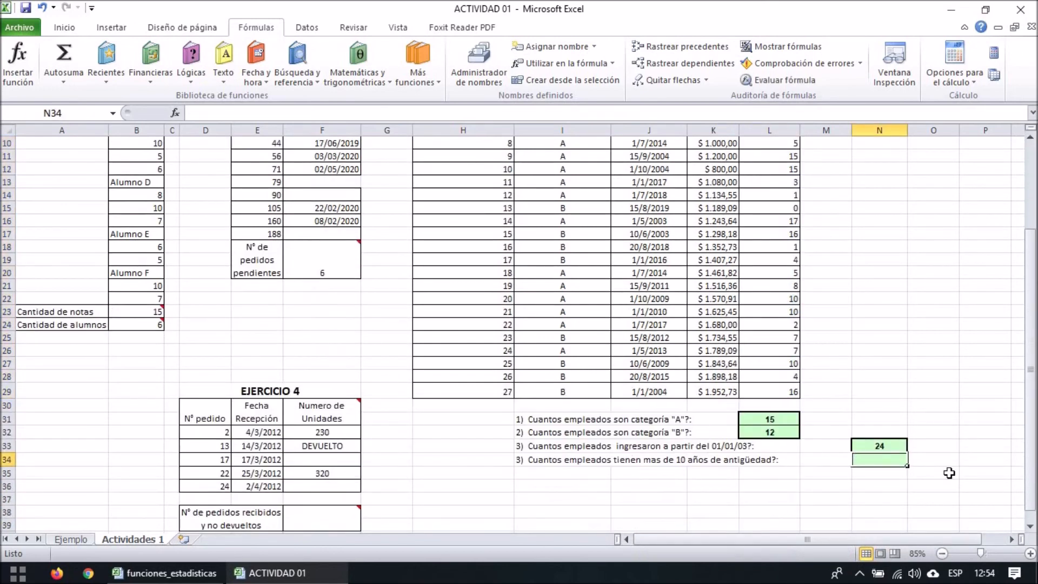
type("=contar.si")
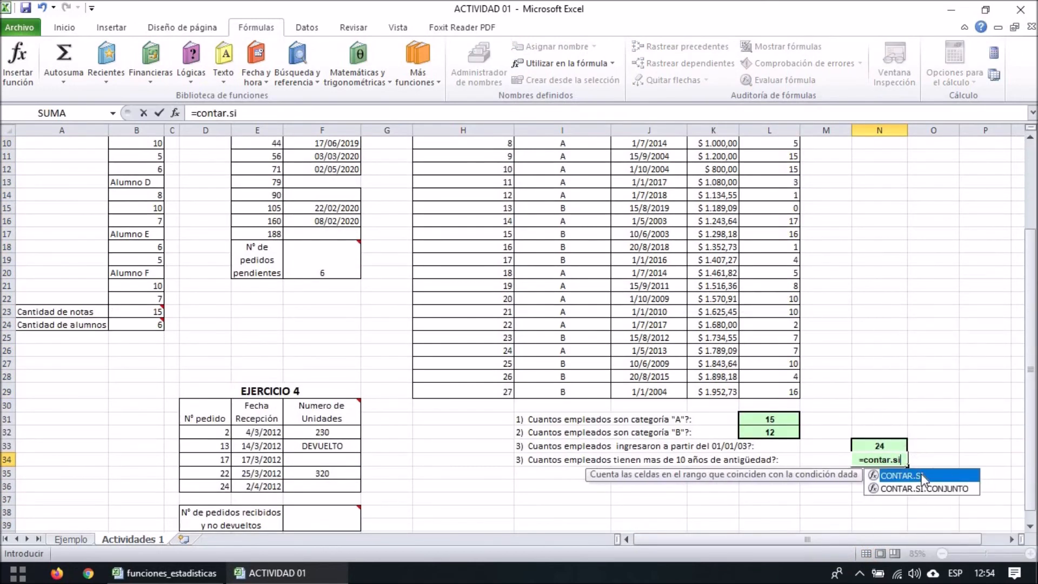
double_click(922, 476)
type("a")
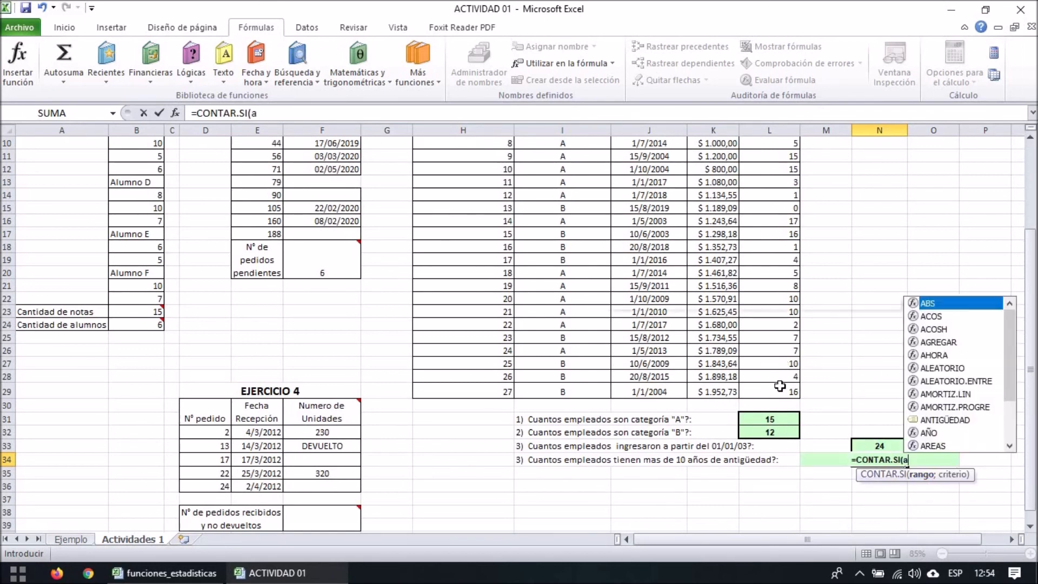
type("n")
key("Tab")
type(";\"")
type(">10")
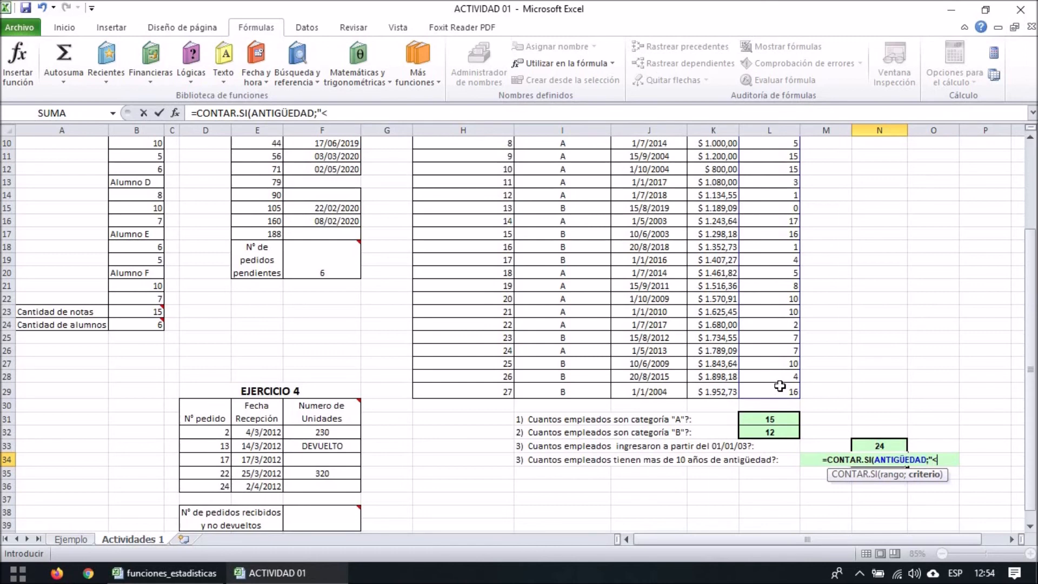
type("\")")
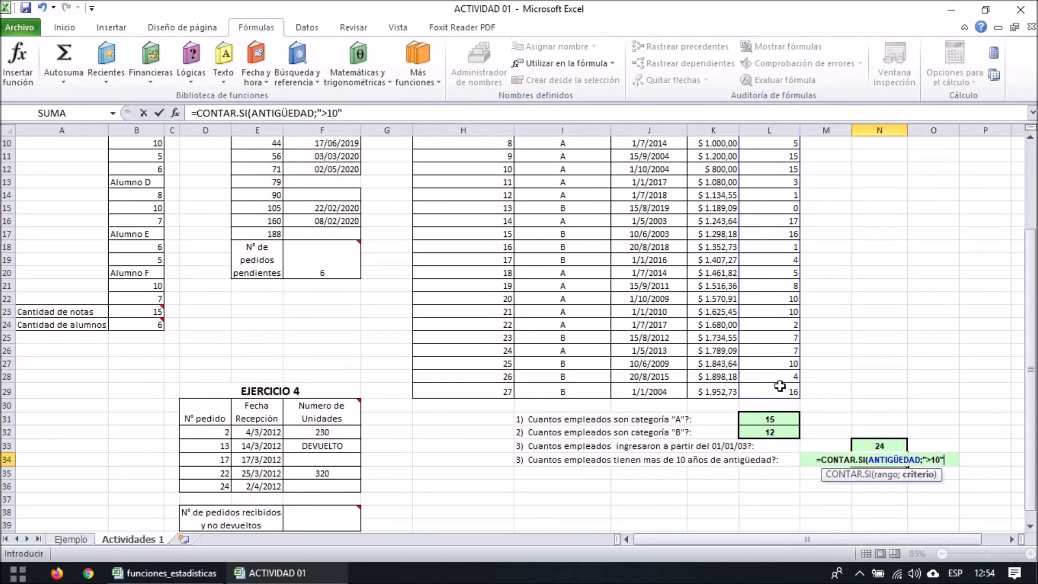
key("Return")
Step: Read the help comments on the EJERCICIO 4 units heading in F30 and the answer cell F38
scroll(465, 492, "down", 1)
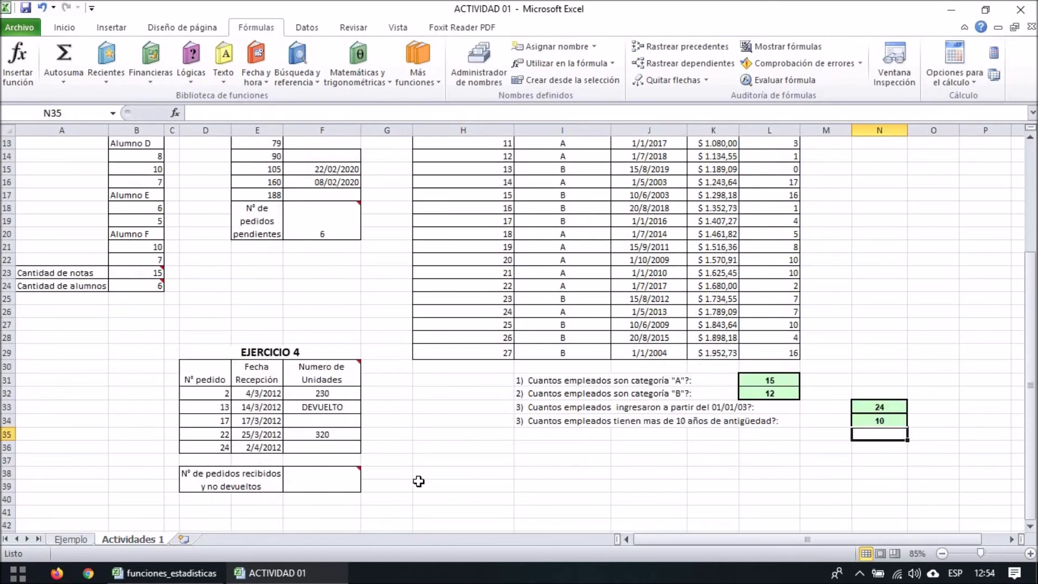
left_click(334, 393)
left_click(325, 374)
left_click(457, 471)
left_click(281, 353)
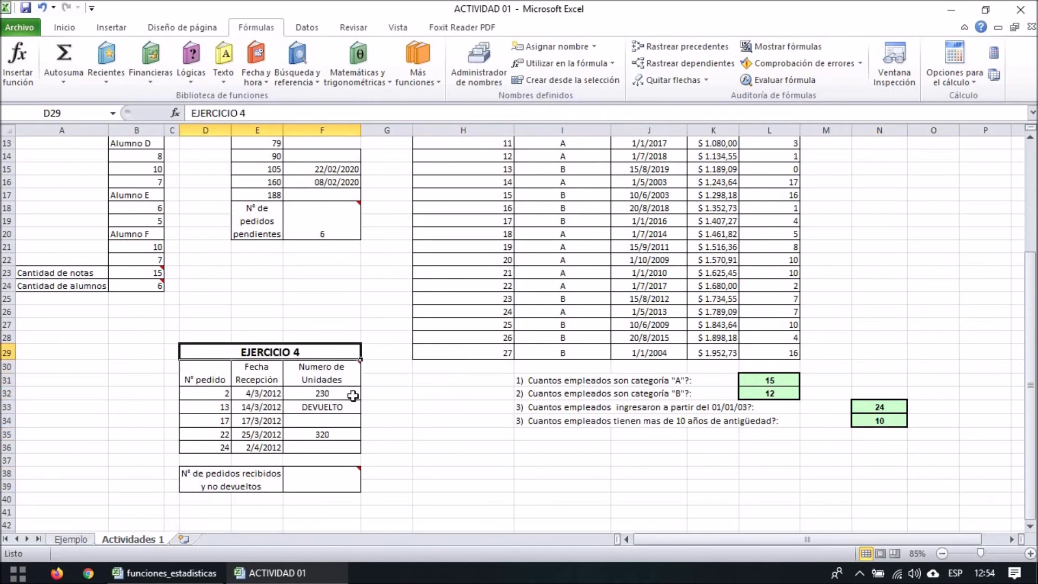
left_click(328, 378)
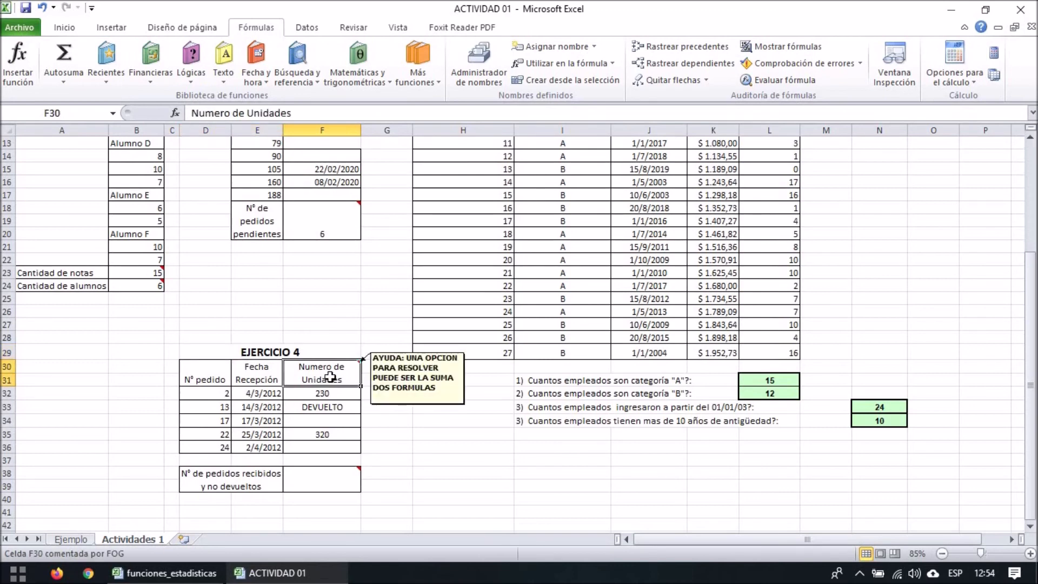
left_click(303, 479)
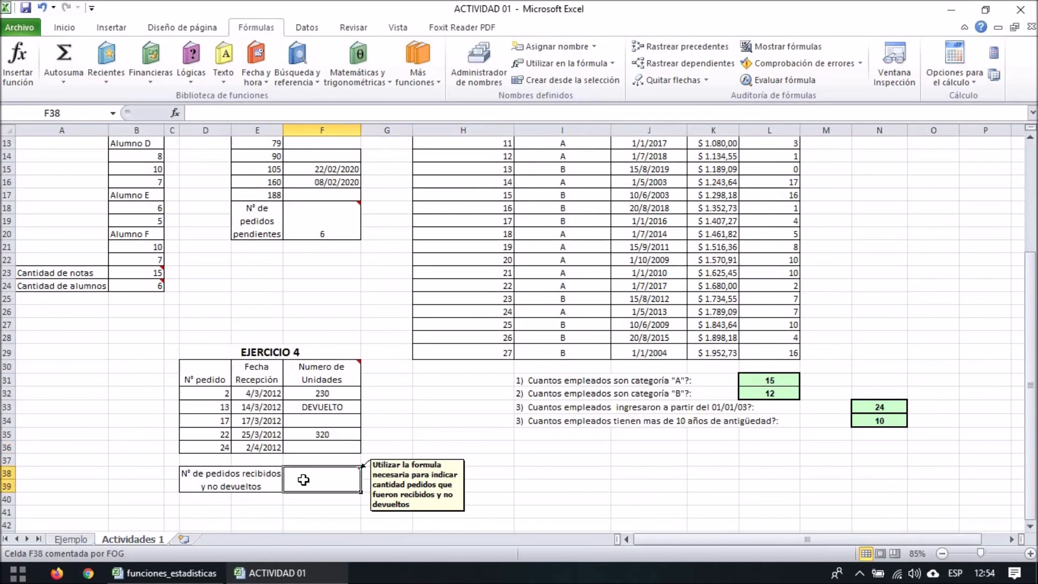
left_click(392, 457)
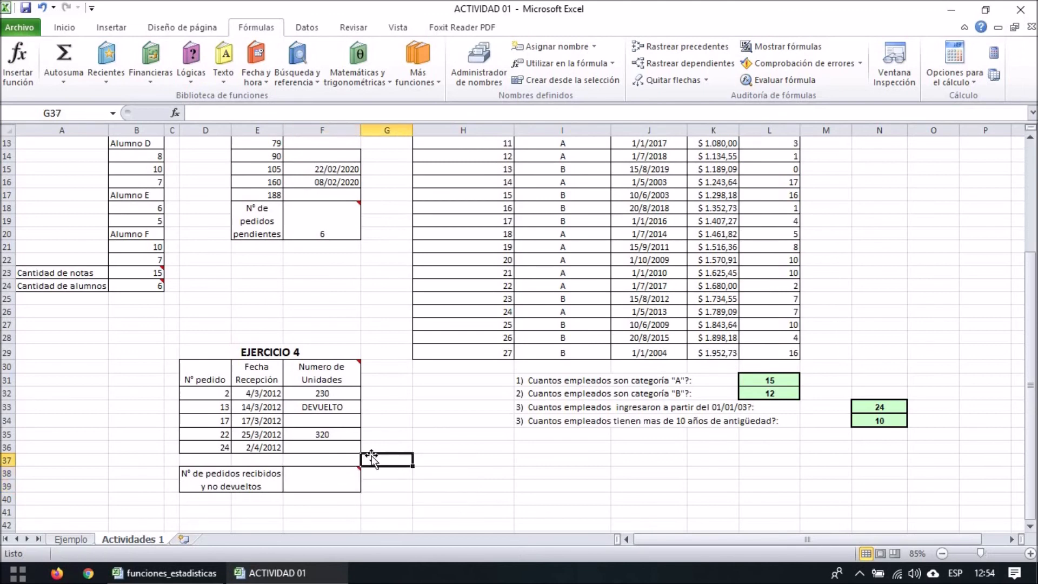
Step: Examine the entries and empty cells in EJERCICIO 4's Numero de Unidades column, F32:F36
left_click(326, 392)
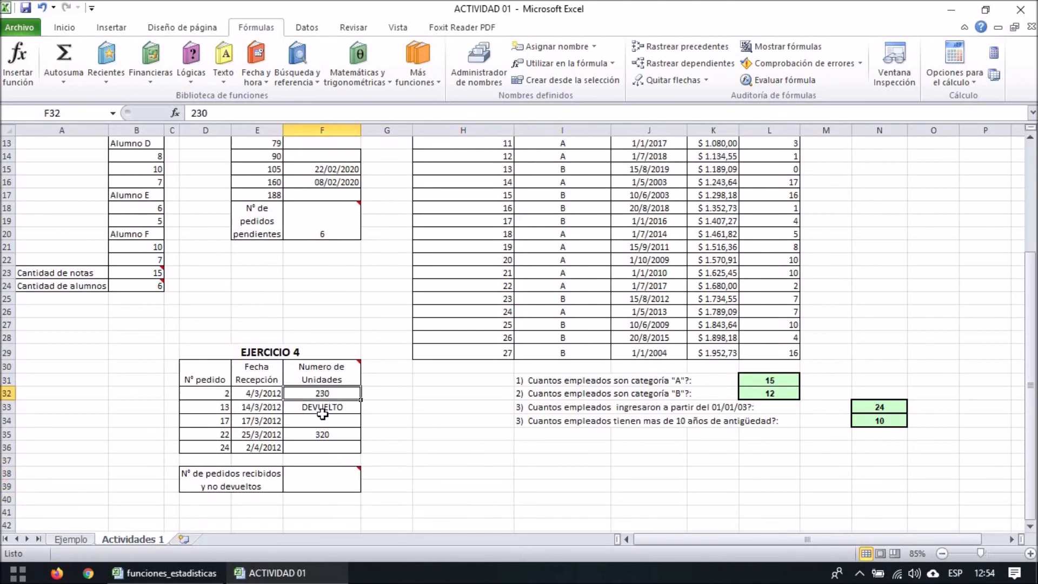
left_click(325, 434)
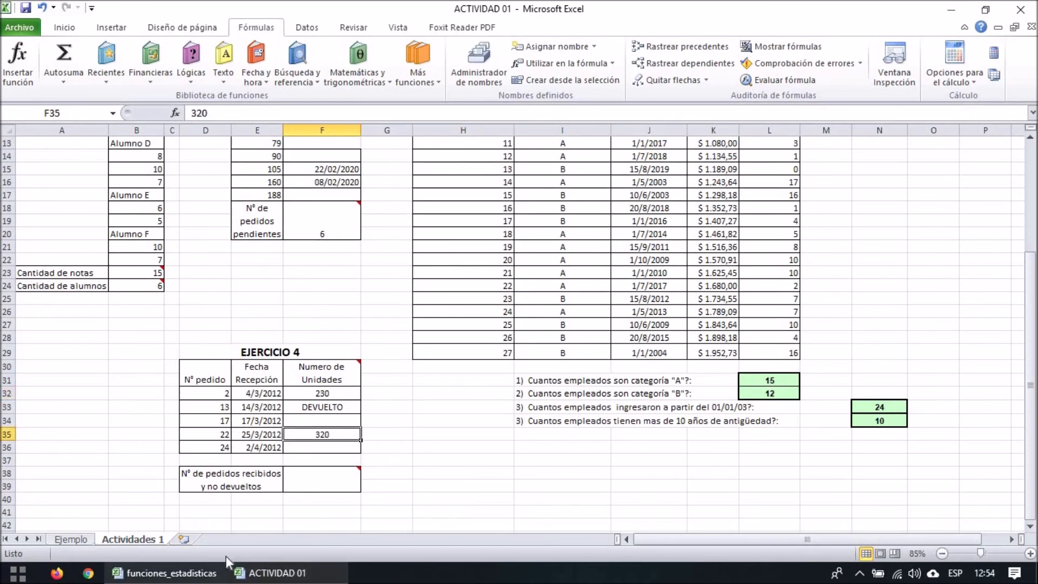
left_click(323, 422)
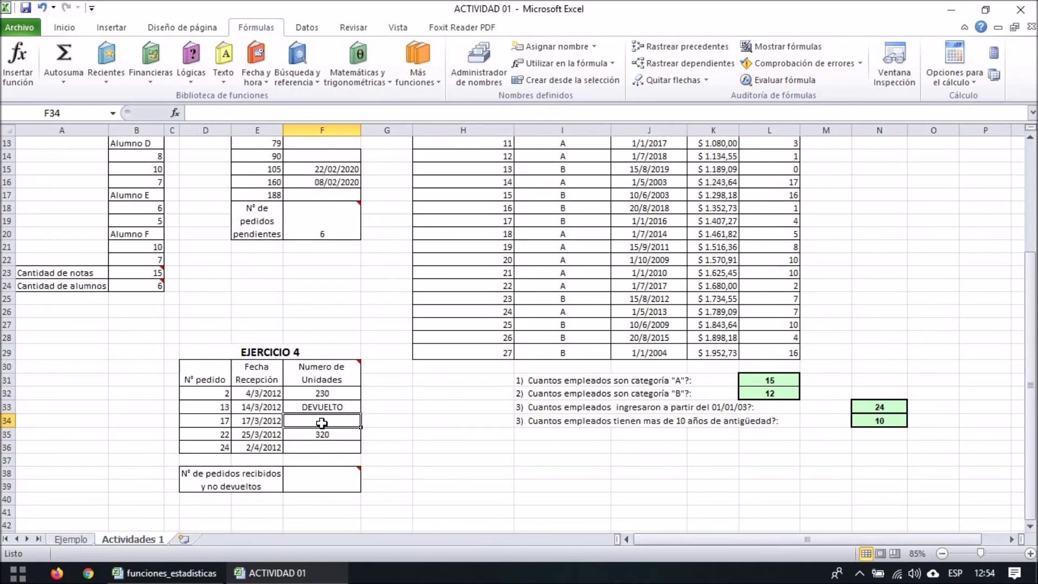
left_click(311, 405)
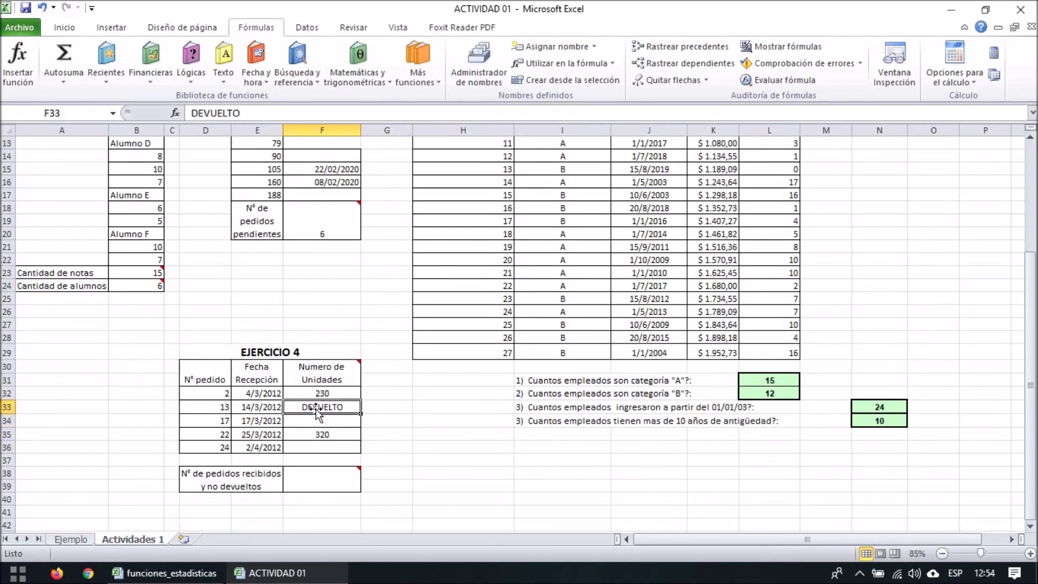
left_click(332, 422)
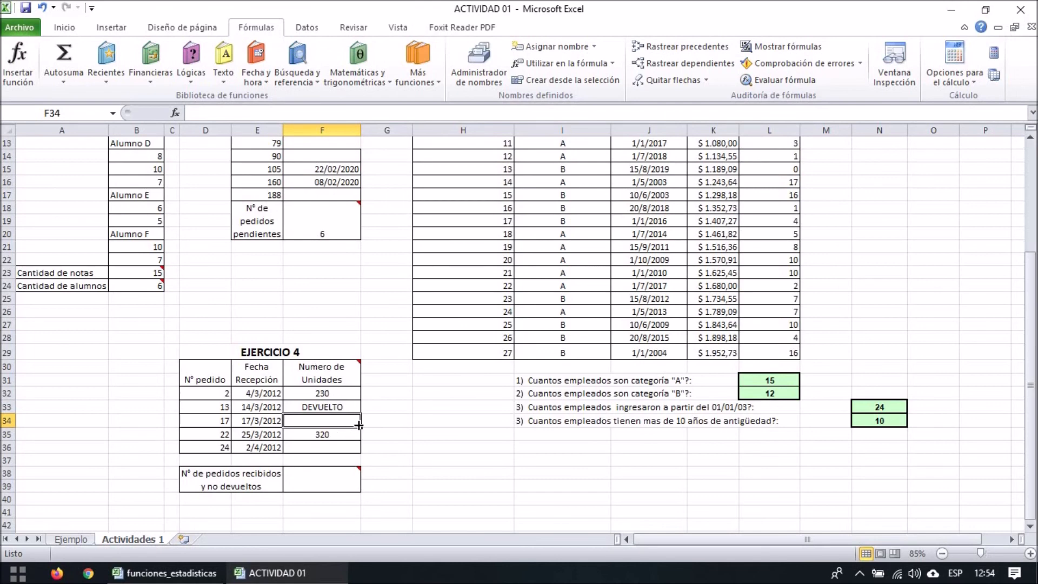
double_click(330, 419)
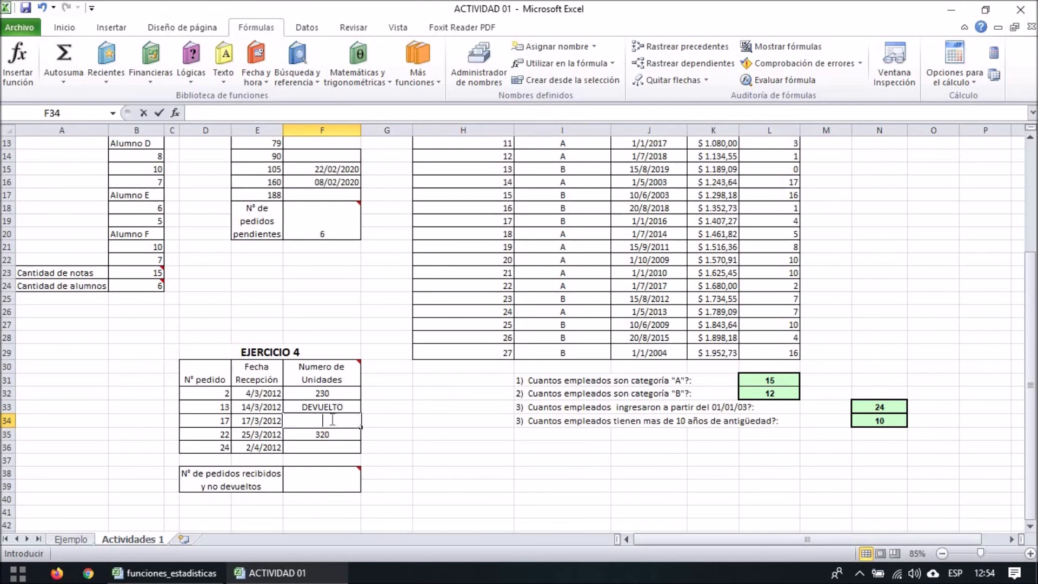
key("Return")
left_click(323, 449)
left_click(314, 433)
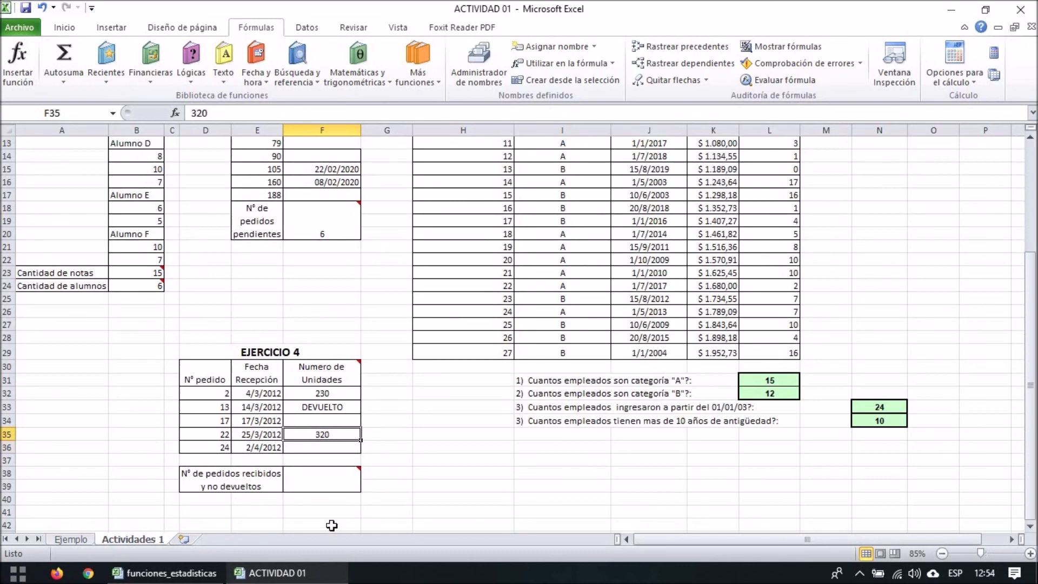
left_click(334, 479)
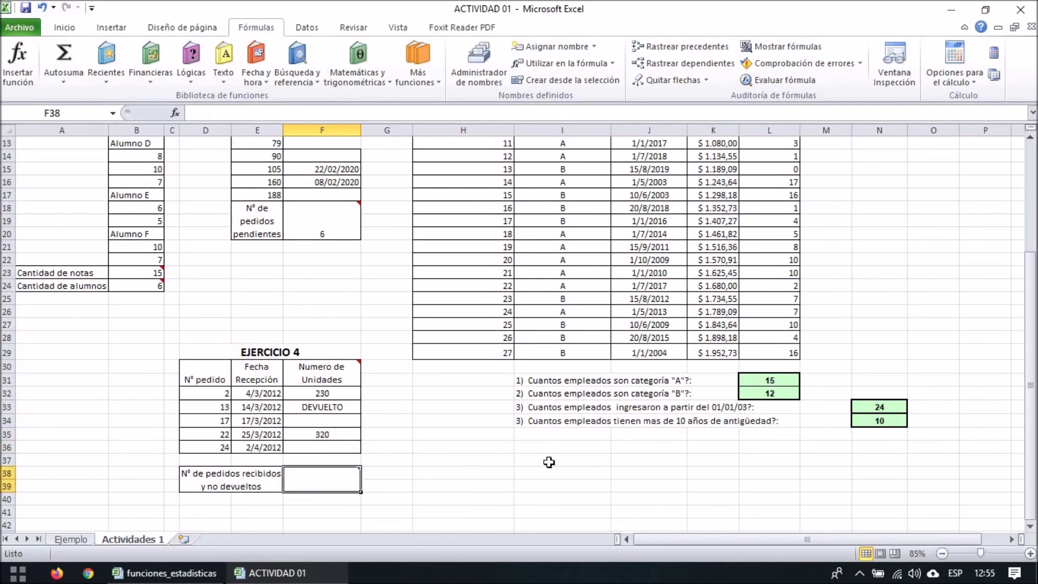
type("=conta")
key("BackSpace")
key("BackSpace")
key("BackSpace")
key("BackSpace")
key("BackSpace")
key("BackSpace")
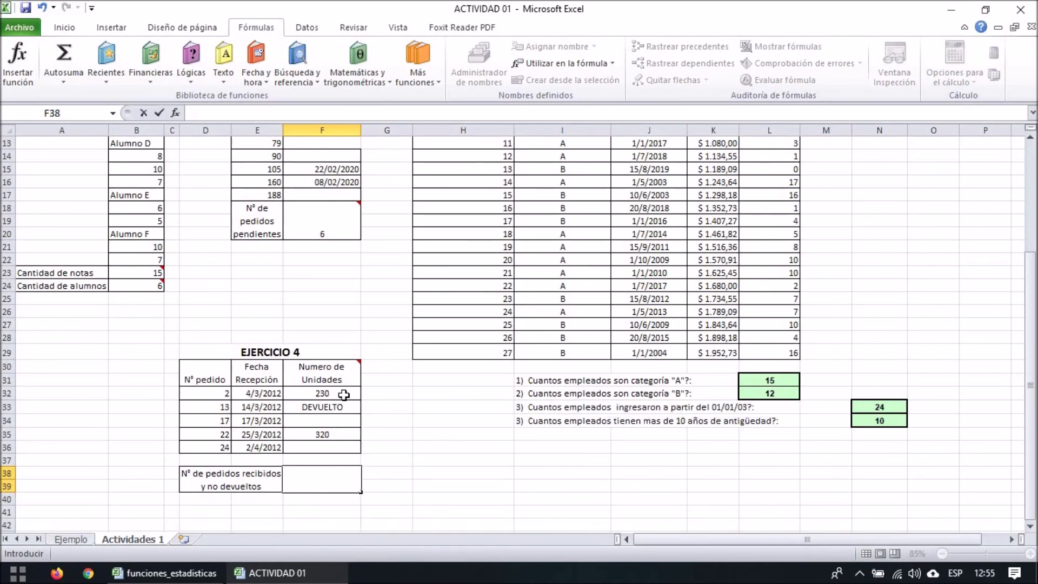
Step: Enter =CONTAR(F32:F36)+CONTAR.BLANCO(F32:F36) in F38 to count the orders received and not returned
type("=contar")
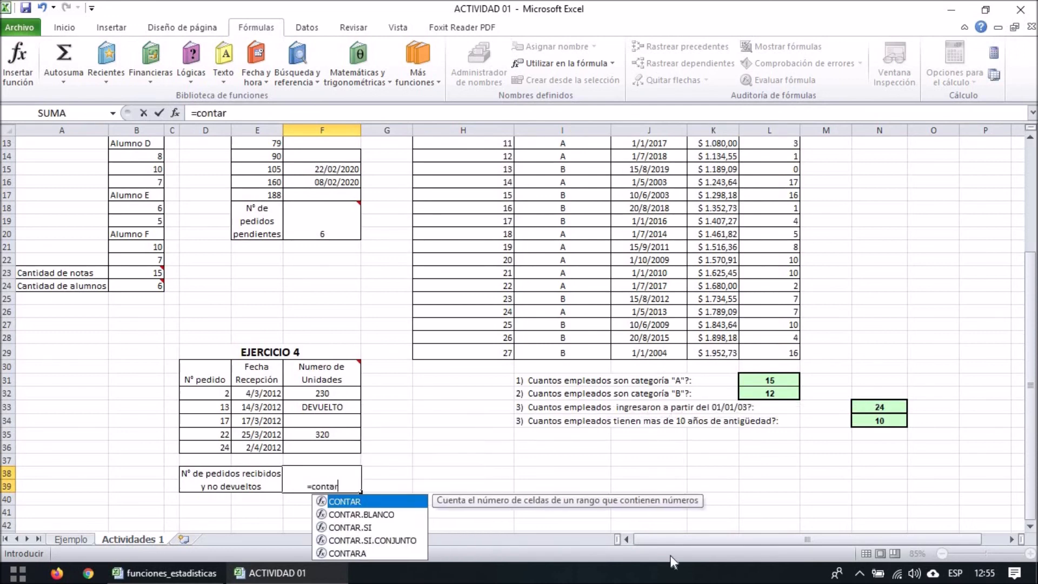
type("(")
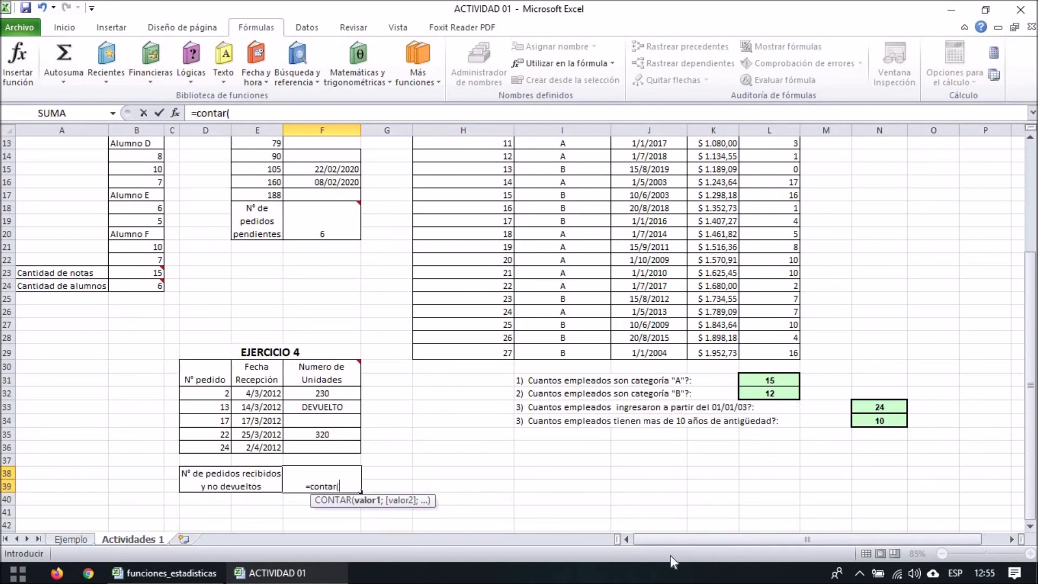
left_click_drag(326, 440, 326, 394)
type(")+contar.blanco")
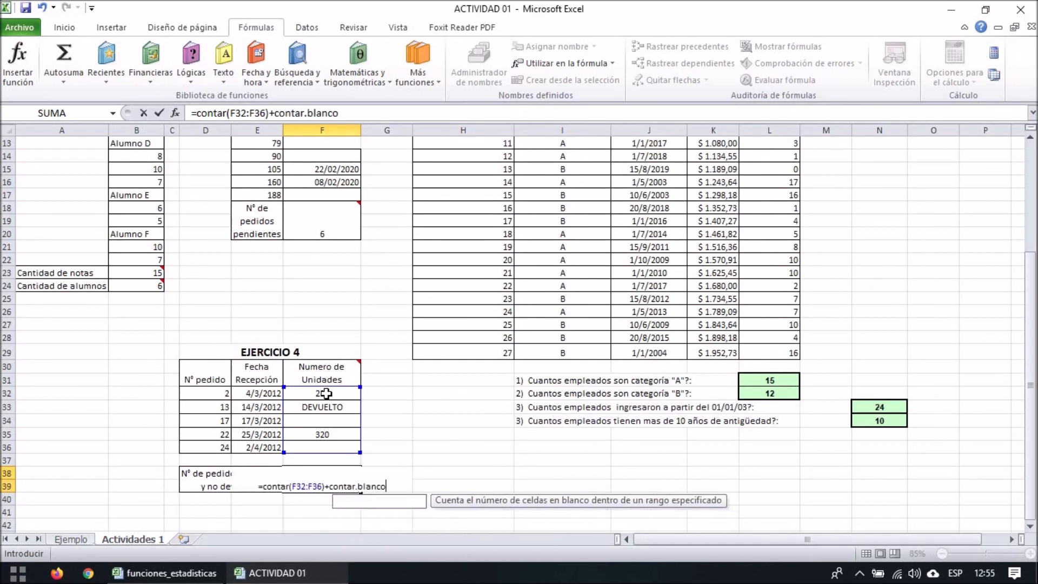
left_click(392, 511)
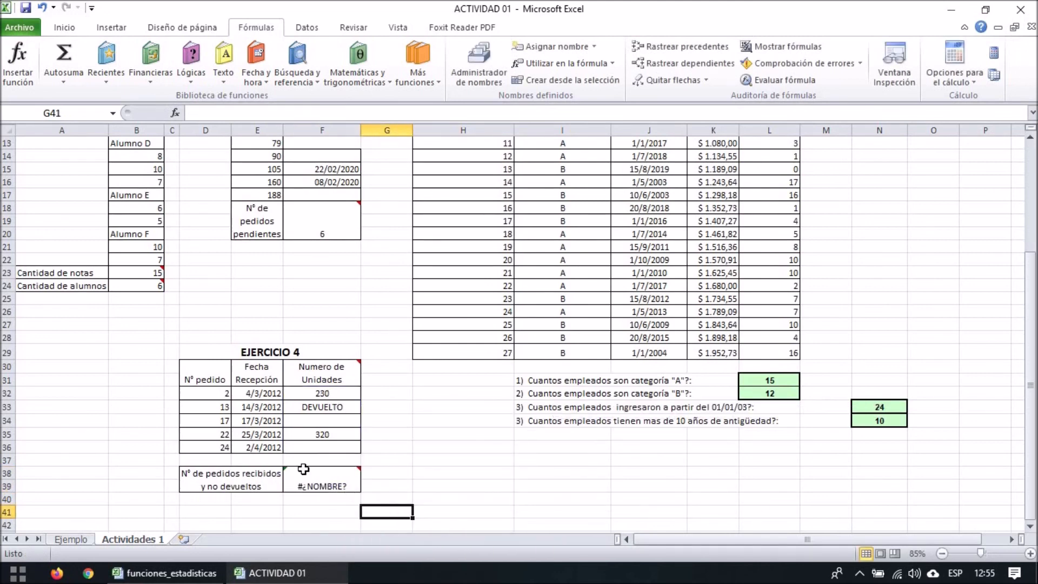
left_click(303, 468)
left_click(382, 111)
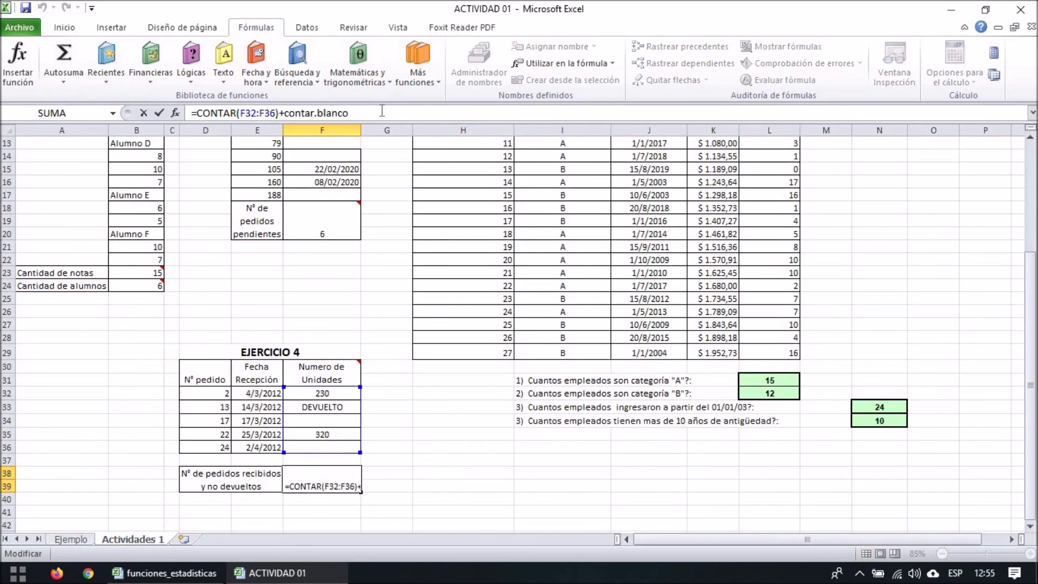
type("(")
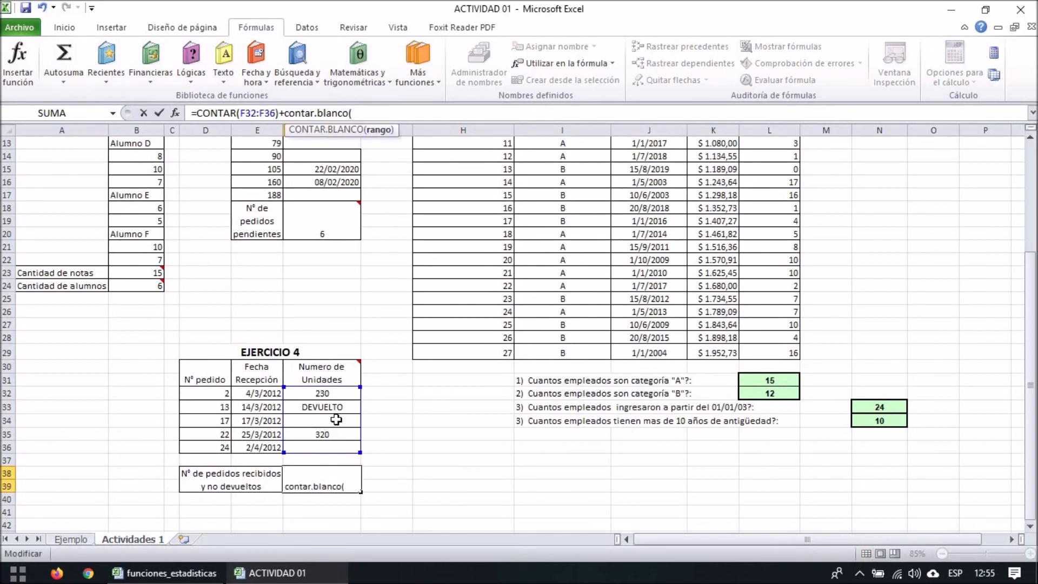
left_click(319, 445)
left_click_drag(321, 429, 322, 392)
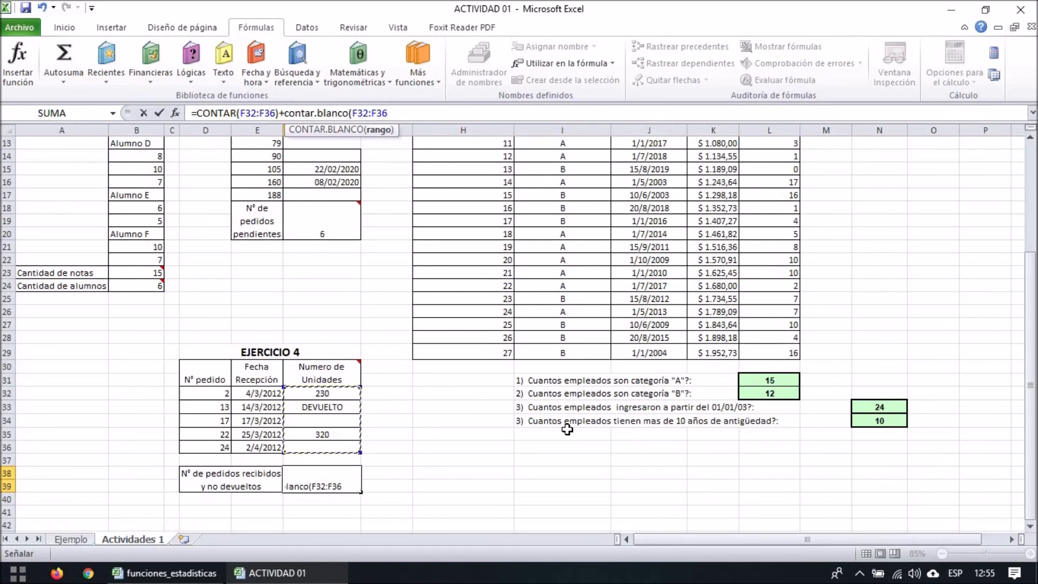
type(")")
key("Return")
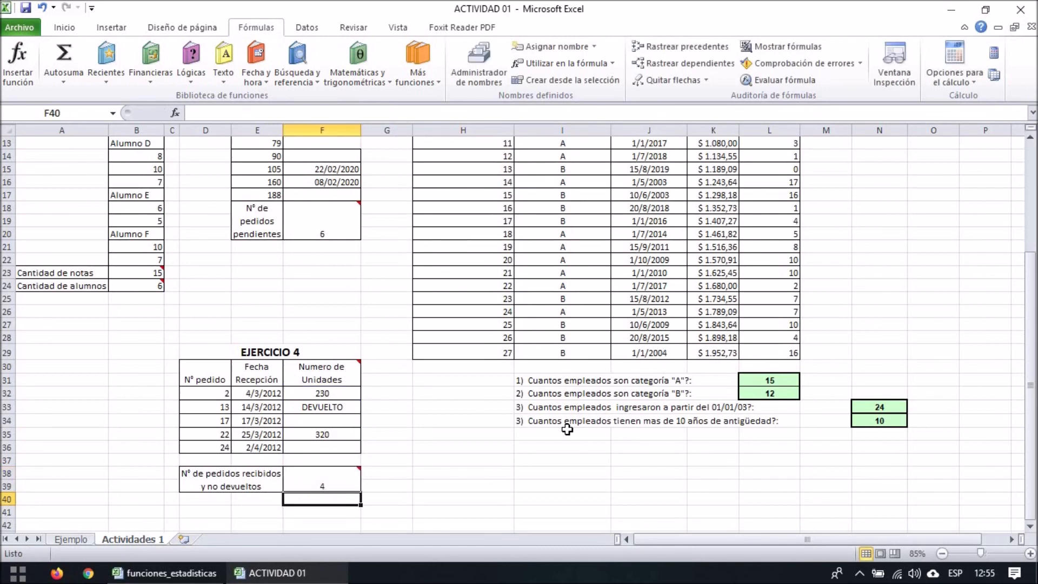
left_click(319, 480)
left_click(311, 500)
type("=")
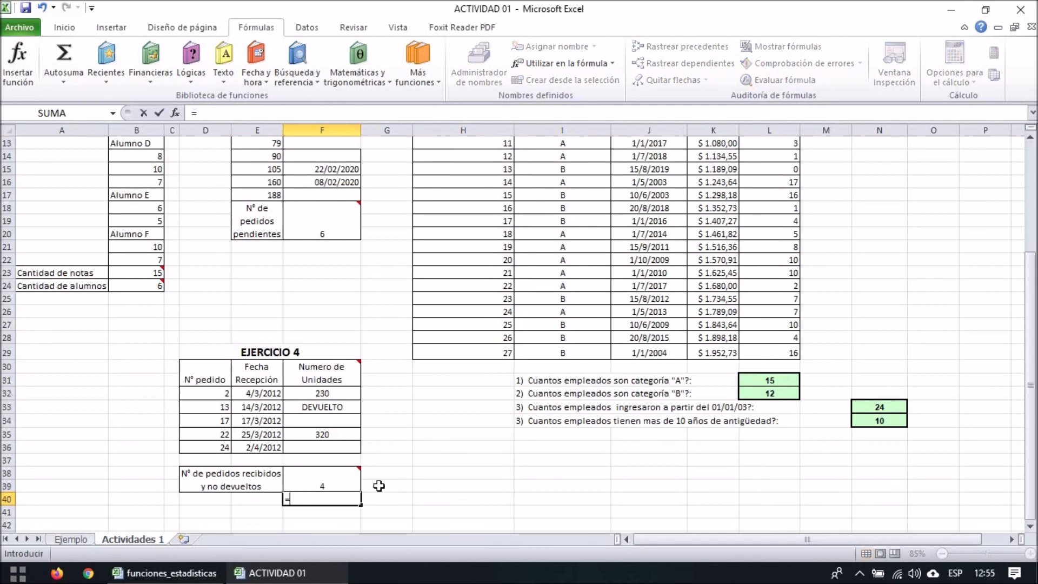
key("BackSpace")
key("Return")
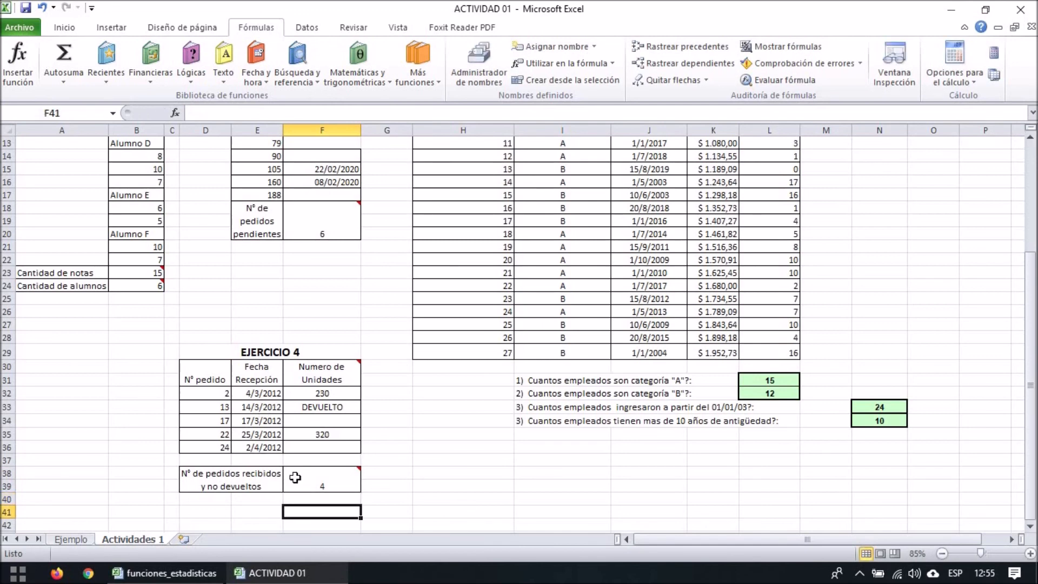
Step: Enter the alternative formula =CONTAR.SI(F32:F36;"<>devuelto") in F40 to count the orders that were not returned
left_click(324, 394)
left_click(328, 444)
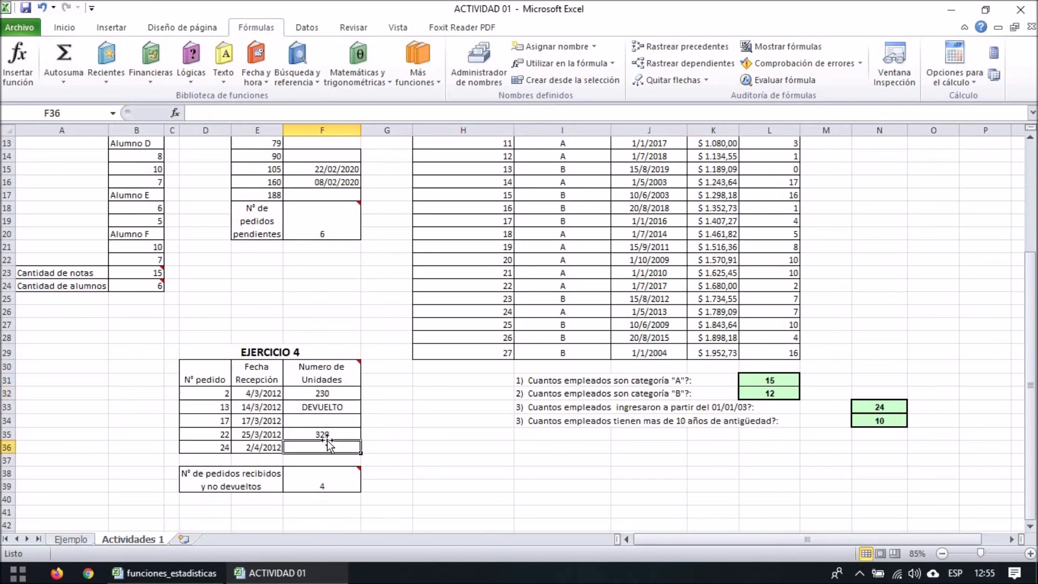
left_click(317, 408)
left_click(323, 500)
type("=contar")
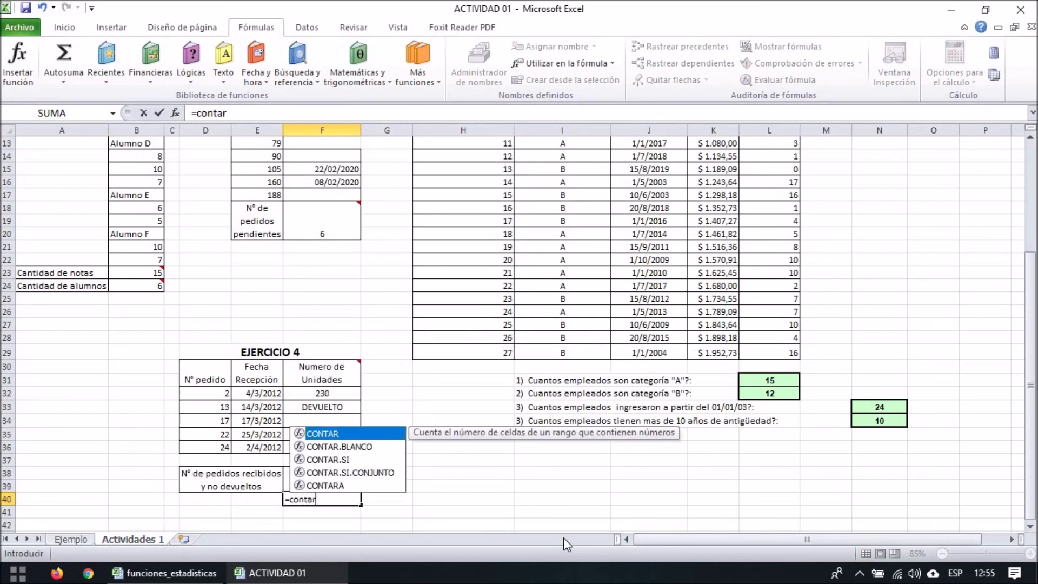
type(".si(")
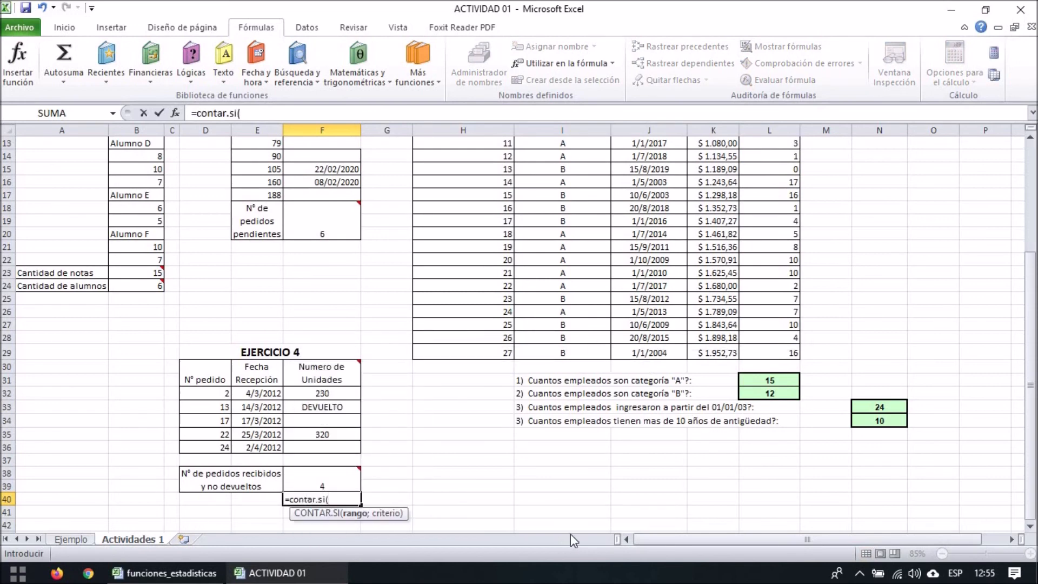
left_click_drag(323, 393, 339, 453)
type(";\"")
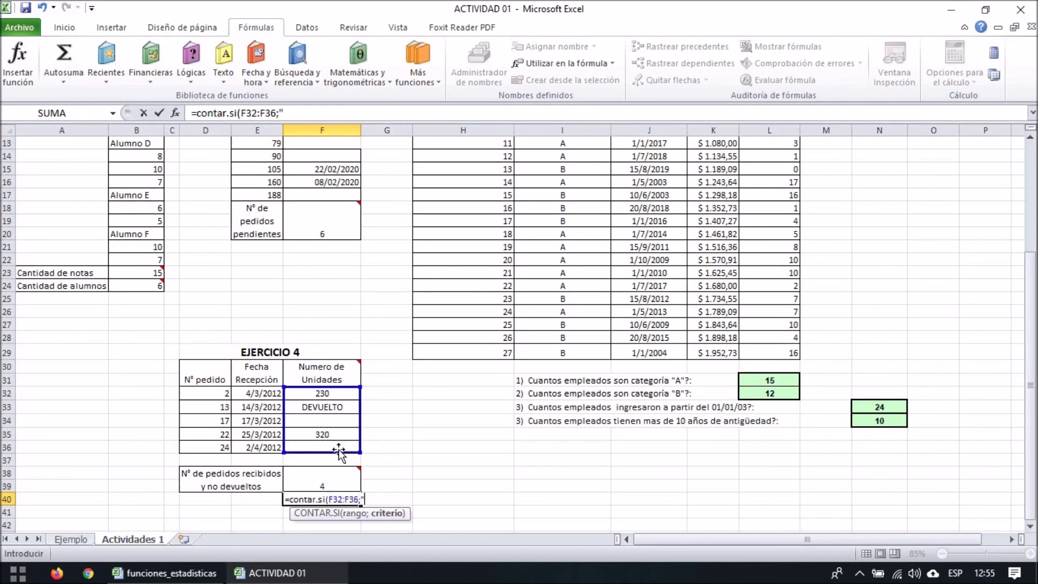
type("<>devuelto")
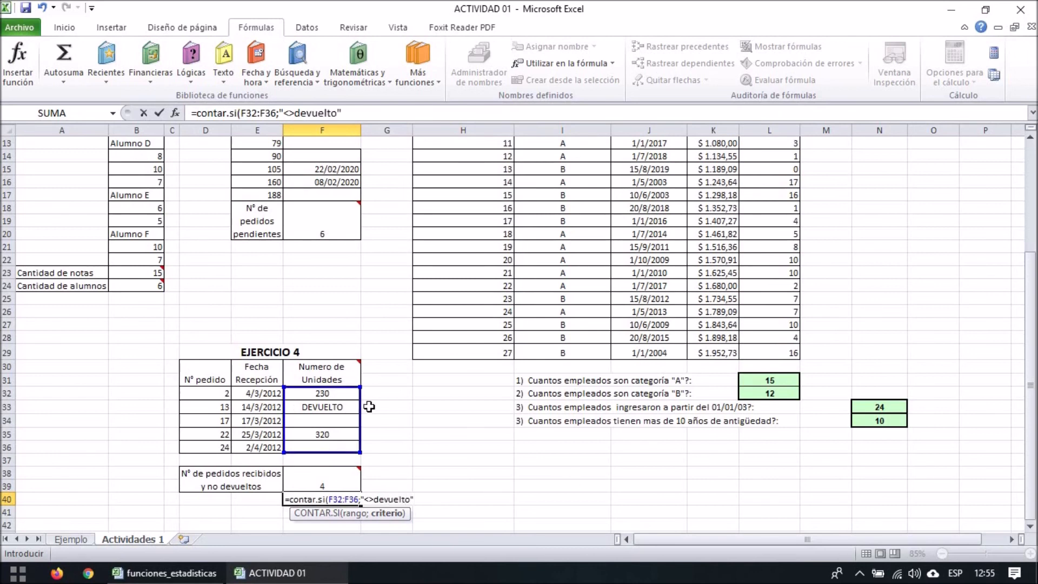
left_click(387, 499)
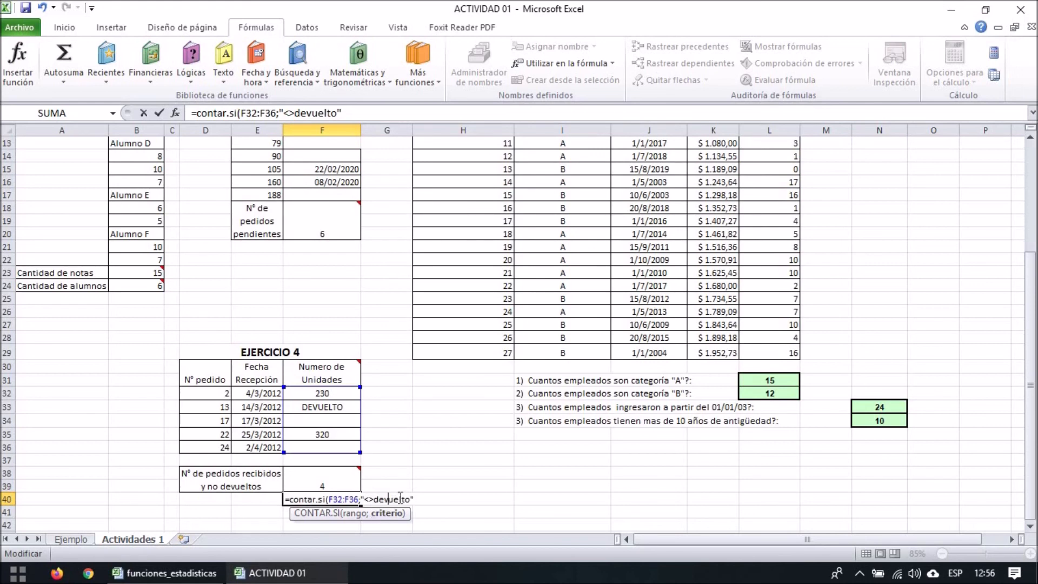
key("Return")
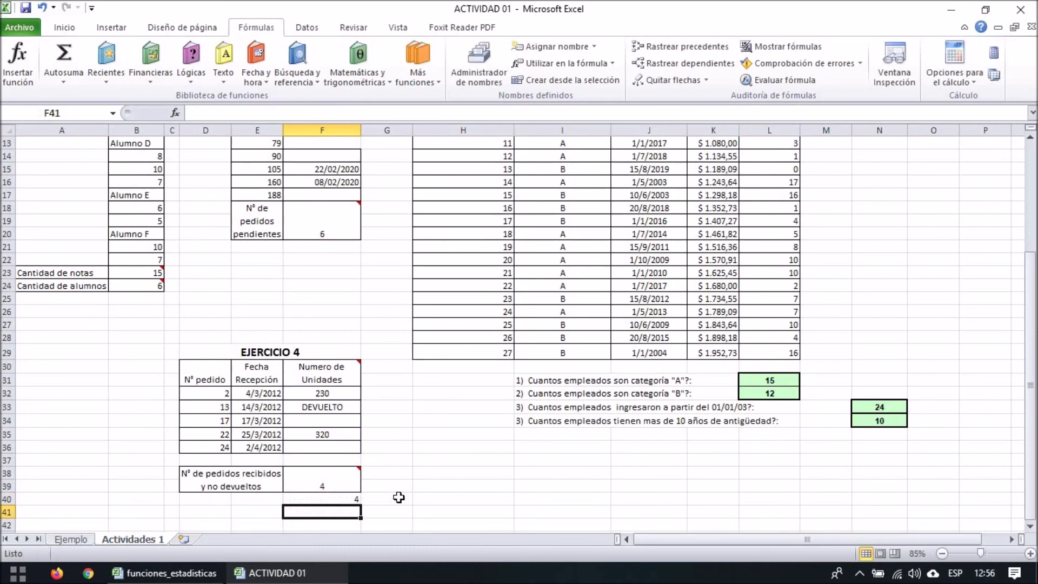
Step: Compare the formulas in F38 and F40 that count the non-returned orders
left_click(339, 488)
left_click(340, 501)
left_click(335, 483)
left_click(329, 499)
left_click(452, 479)
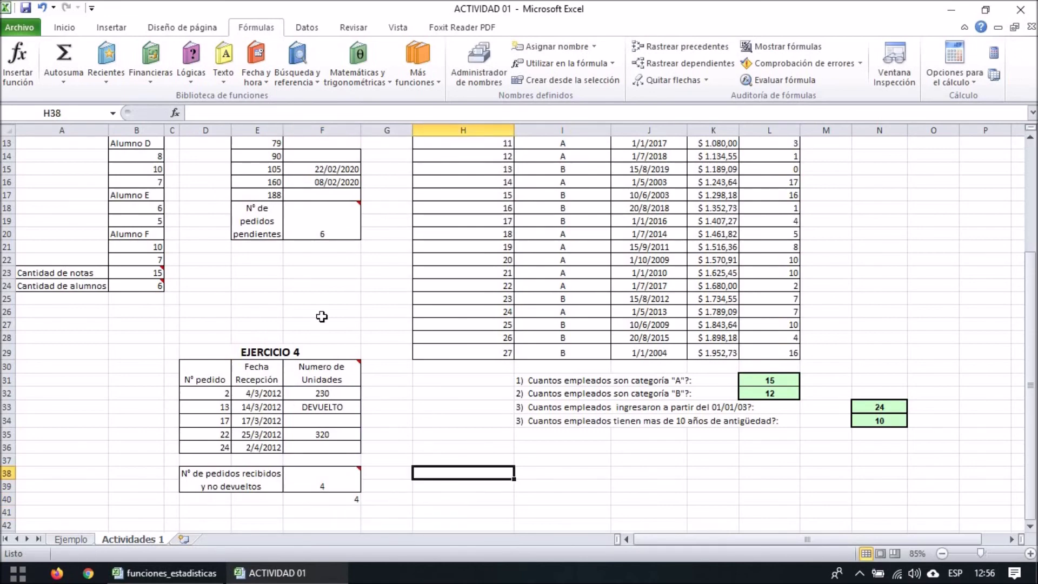
Step: Review EJERCICIO 2's pending-orders answer and EJERCICIO 4's units heading and answer formula in F38
scroll(342, 314, "up", 4)
scroll(327, 408, "down", 3)
scroll(327, 408, "up", 3)
left_click(328, 372)
left_click(307, 446)
left_click(338, 391)
left_click(330, 457)
left_click(346, 525)
left_click(331, 494)
scroll(331, 495, "down", 4)
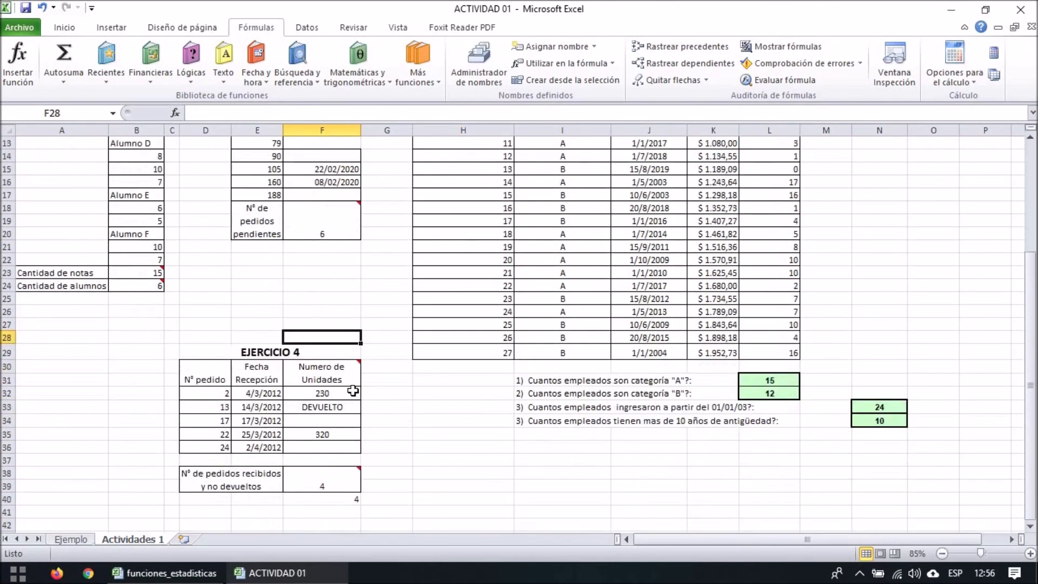
left_click(342, 372)
left_click(331, 465)
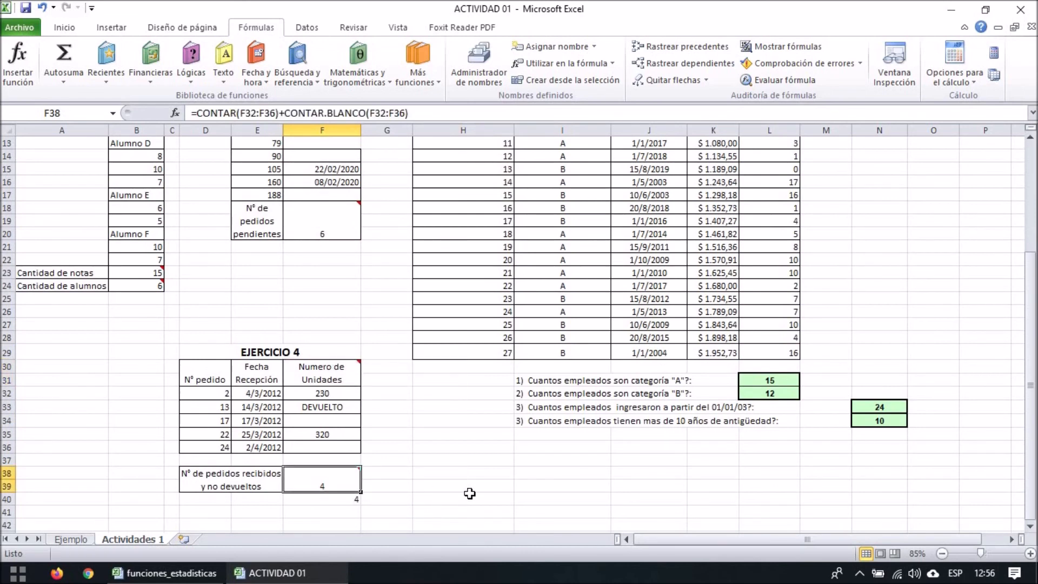
Step: Save the ACTIVIDAD 01 workbook and close it
scroll(469, 491, "up", 4)
left_click(25, 7)
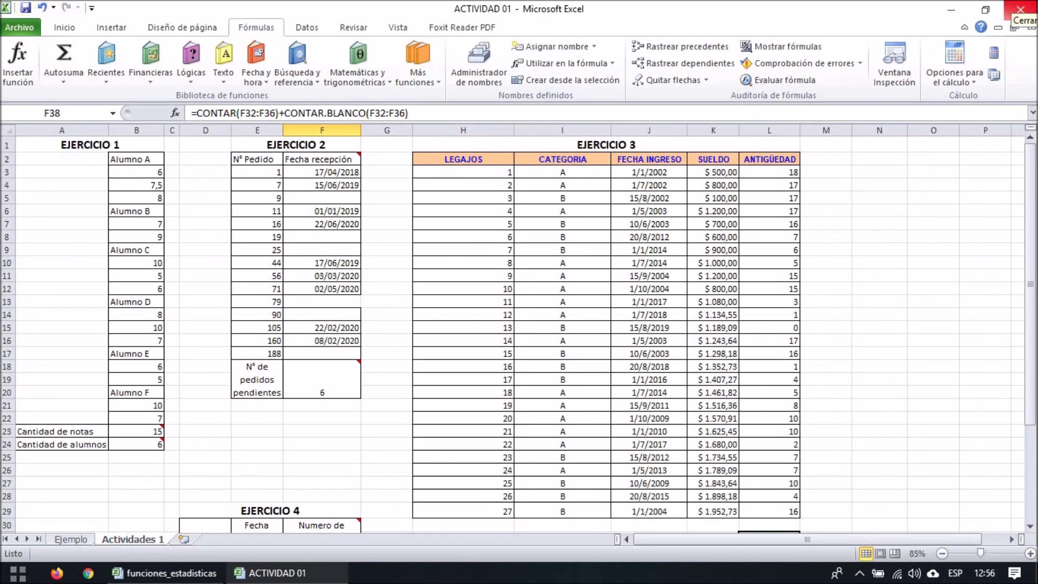
left_click(1020, 9)
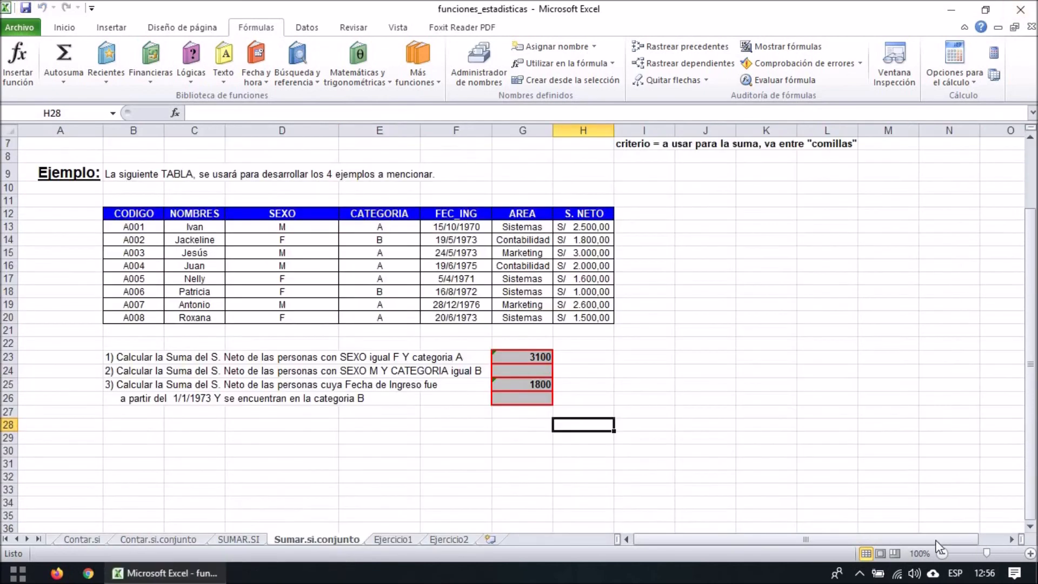